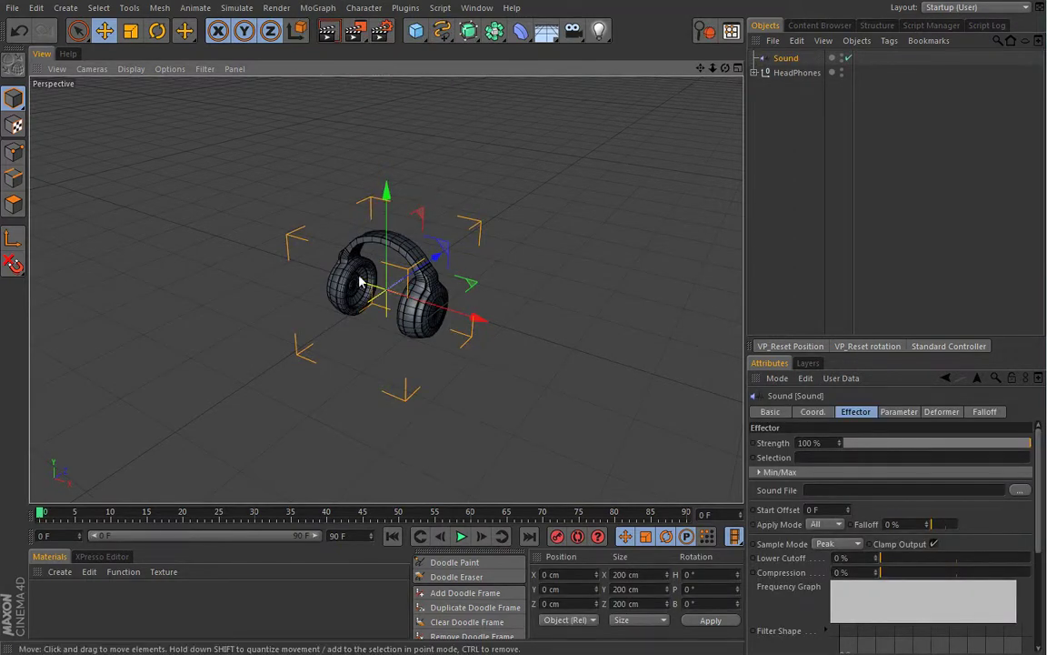
Review the Sound effector's Falloff, Deformer, Parameter and Effector settings, including its Min/Max range
{"action": "left_click_drag", "start_coordinate": [344, 341], "coordinate": [363, 256], "text": "alt"}
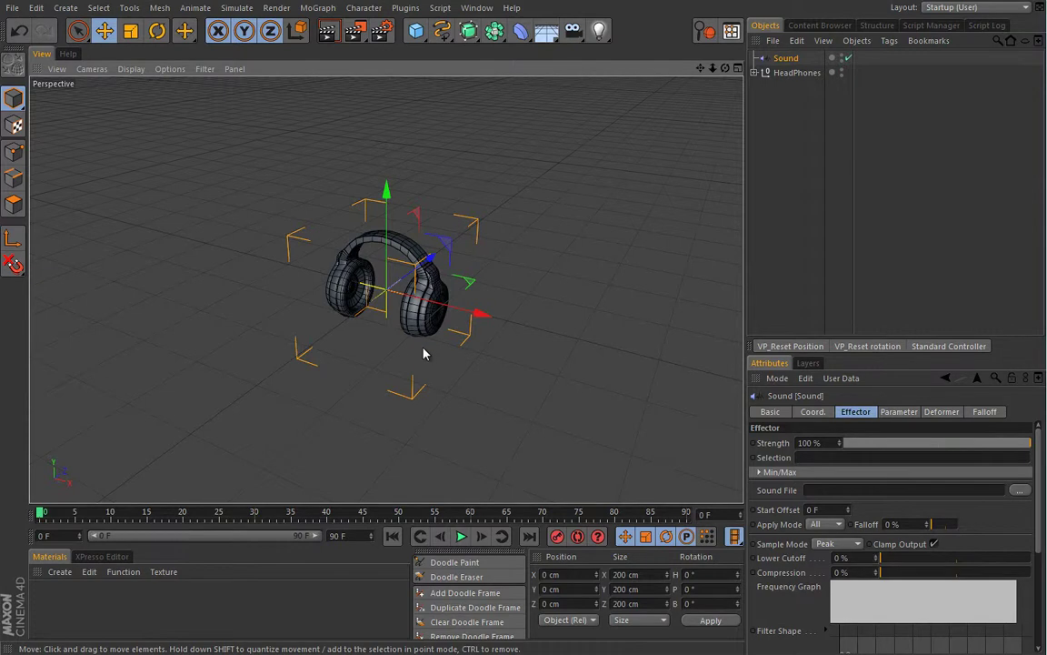
{"action": "left_click", "coordinate": [986, 412]}
{"action": "left_click", "coordinate": [942, 412]}
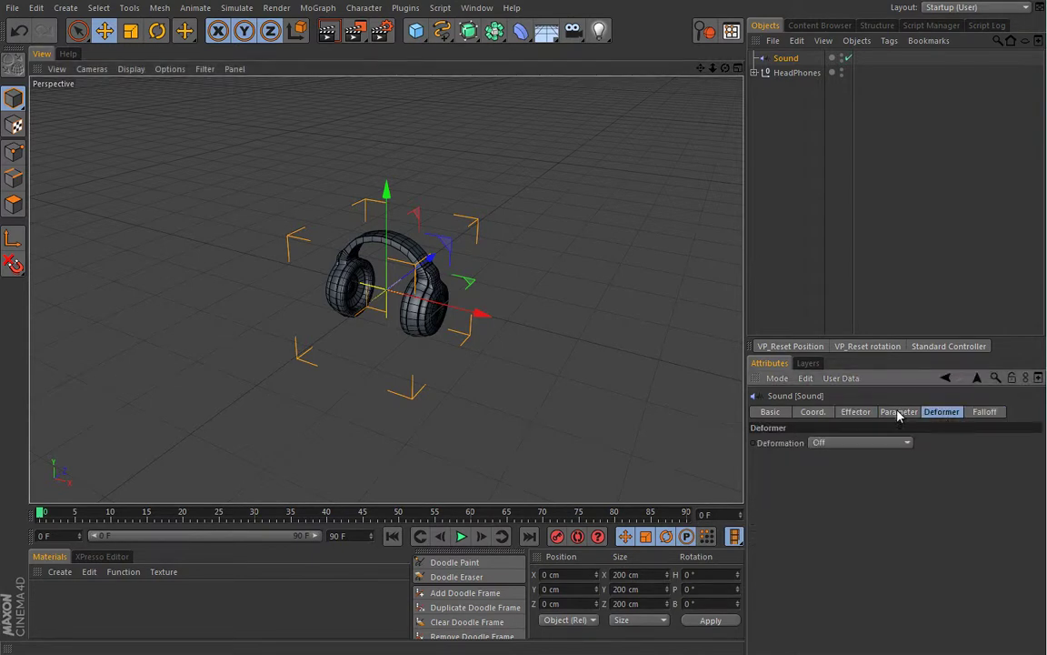
{"action": "left_click", "coordinate": [900, 412]}
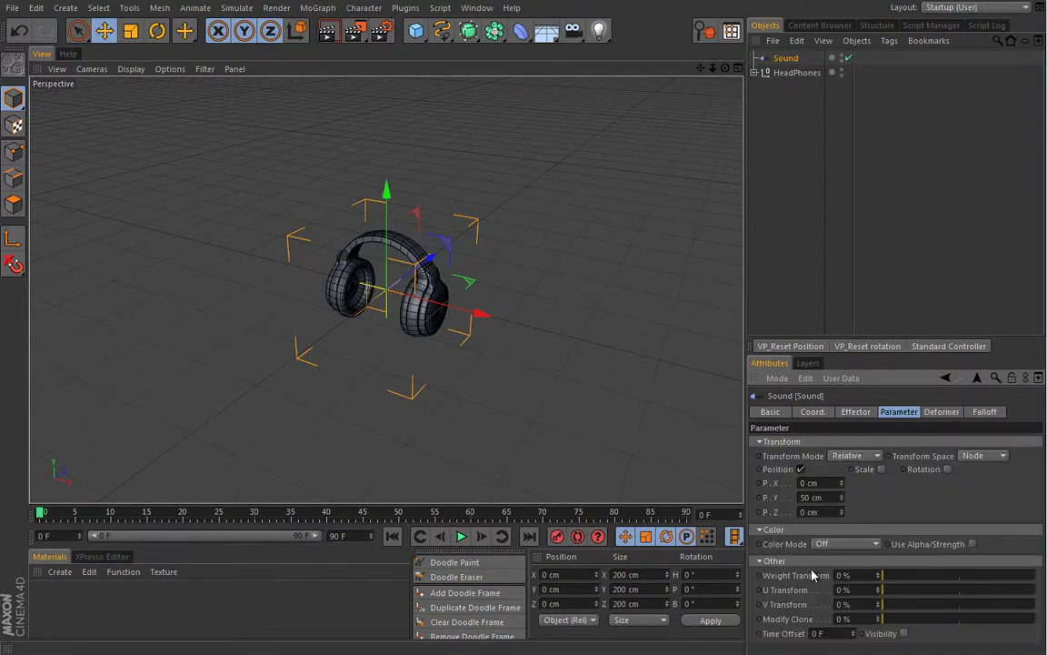
{"action": "left_click", "coordinate": [855, 412]}
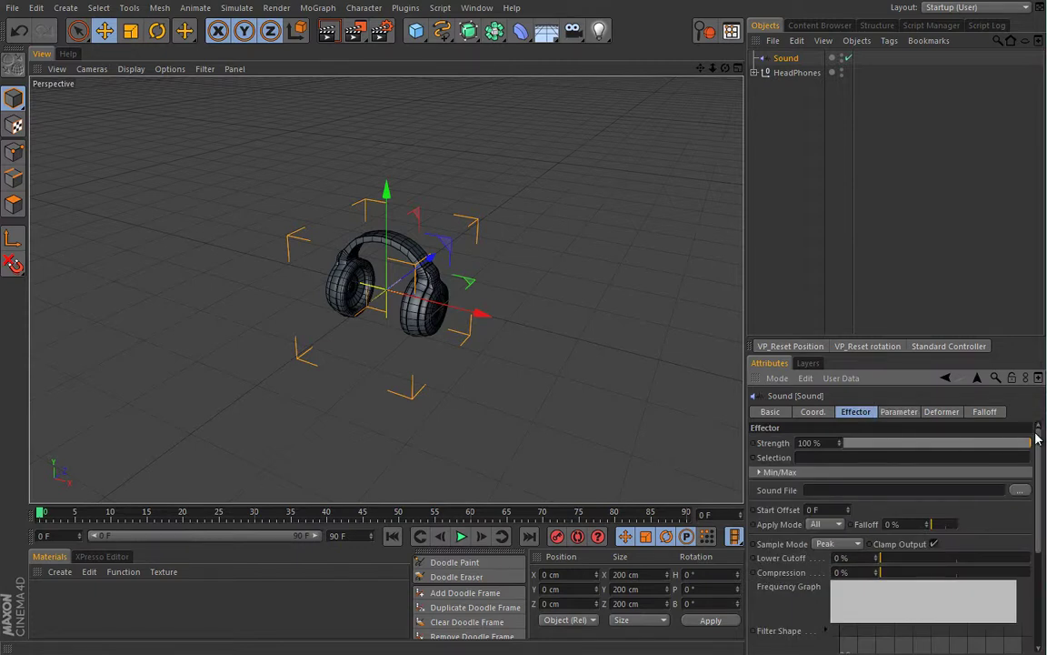
{"action": "left_click", "coordinate": [759, 473]}
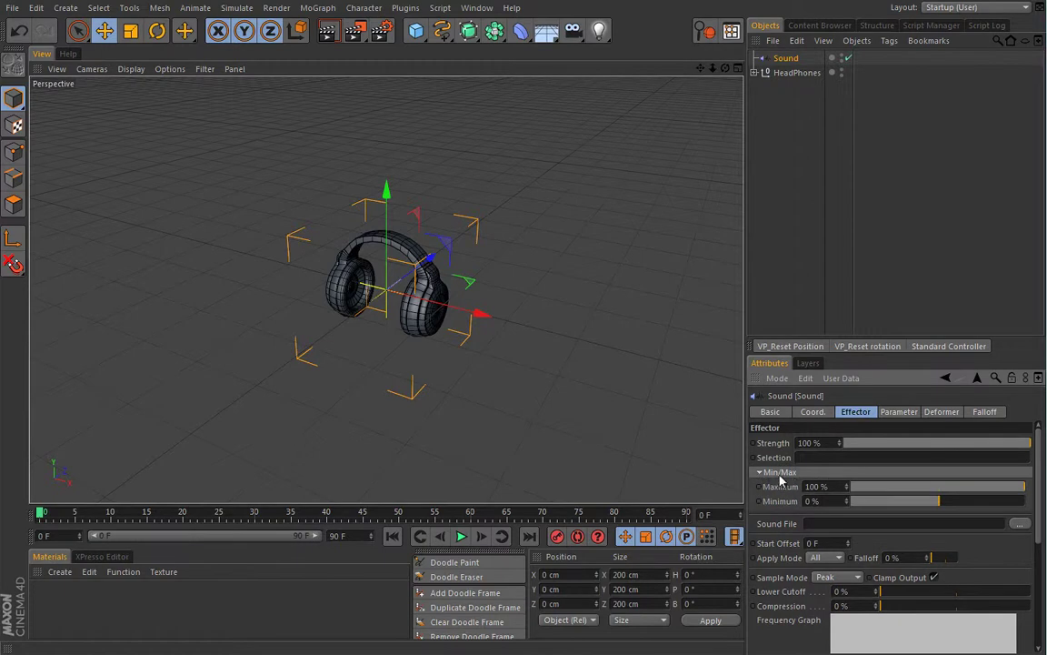
{"action": "left_click", "coordinate": [759, 473]}
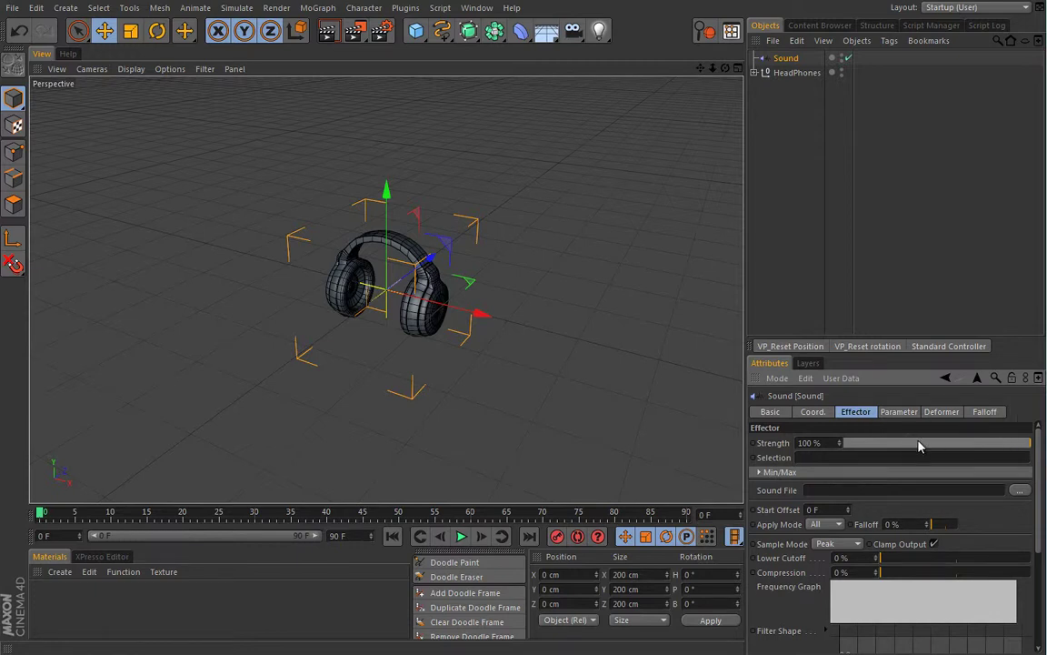
{"action": "mouse_move", "coordinate": [1041, 444]}
{"action": "left_mouse_down"}
{"action": "mouse_move", "coordinate": [1042, 543]}
{"action": "mouse_move", "coordinate": [1044, 448]}
{"action": "left_mouse_up"}
Load Sound_effector_Jura_Stublic.mp3 from the High_end_Scenes folder as the Sound effector's sound file
{"action": "left_click", "coordinate": [1020, 491]}
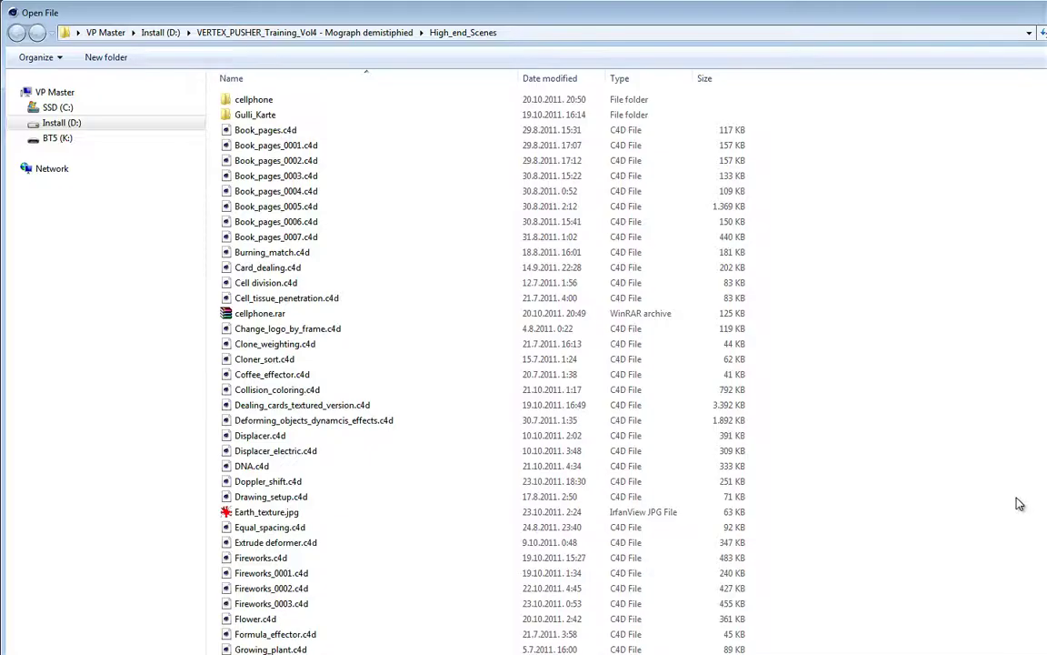
{"action": "scroll", "coordinate": [436, 363], "scroll_direction": "down", "scroll_amount": 3}
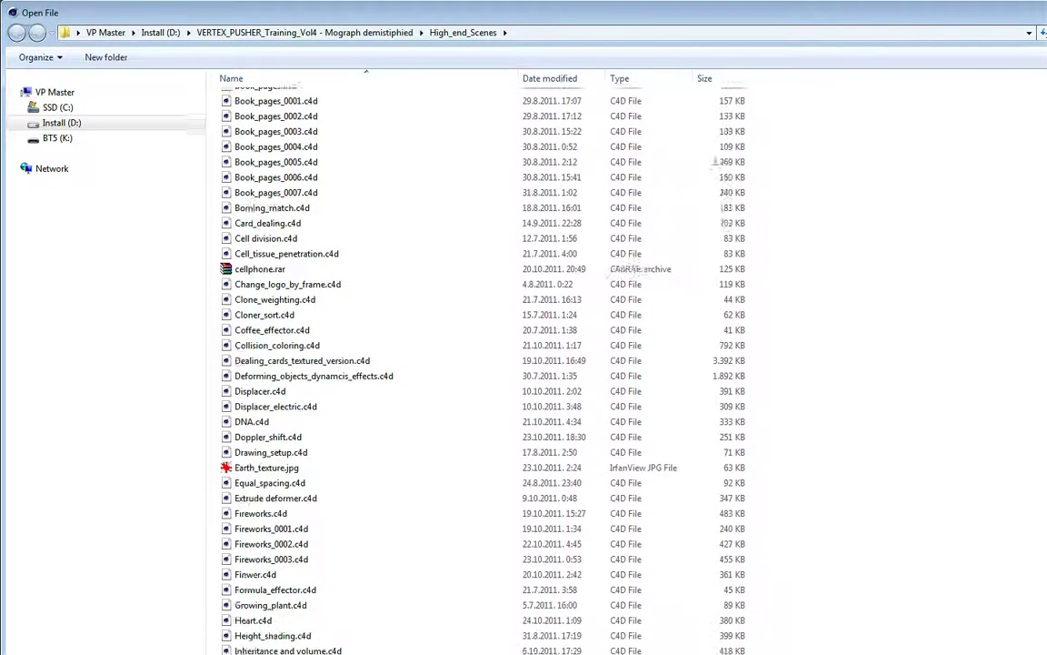
{"action": "scroll", "coordinate": [382, 539], "scroll_direction": "down", "scroll_amount": 10}
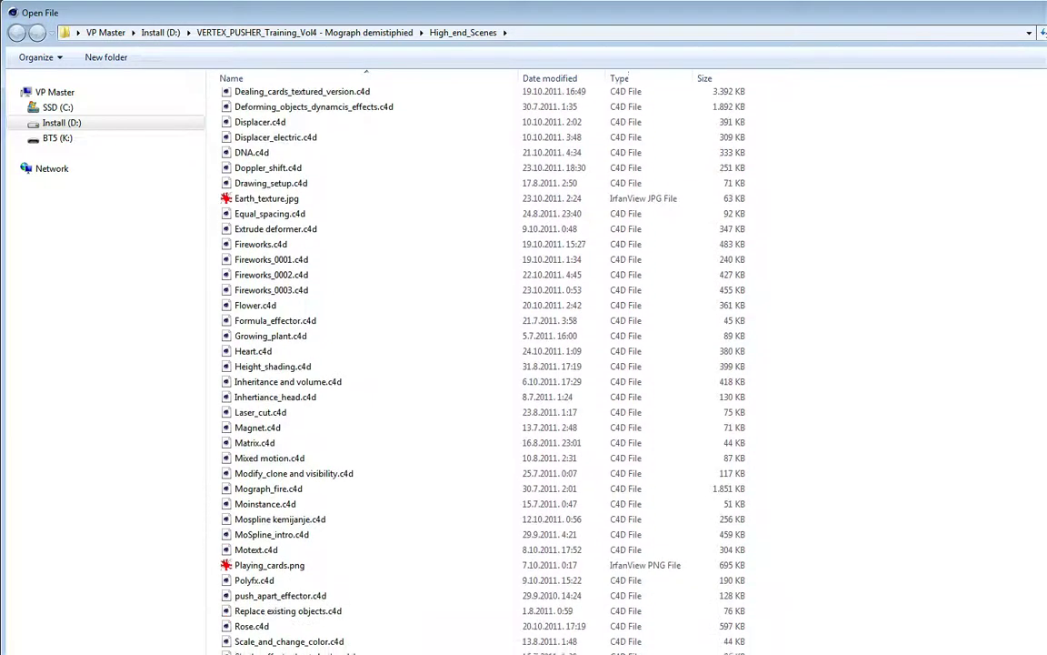
{"action": "left_click", "coordinate": [383, 541]}
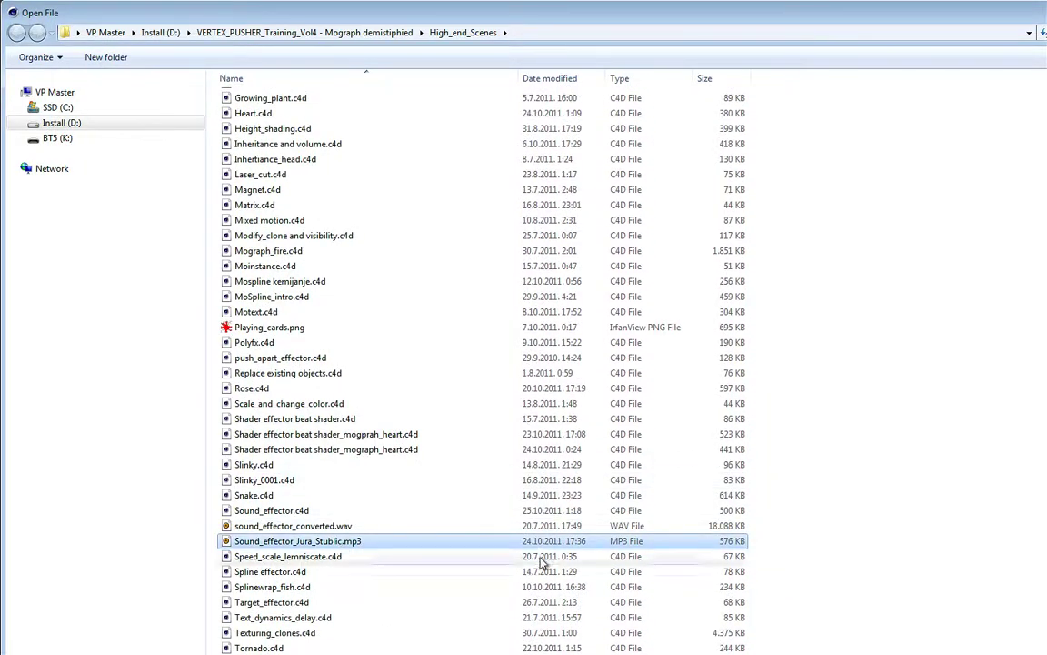
{"action": "key", "text": "Return"}
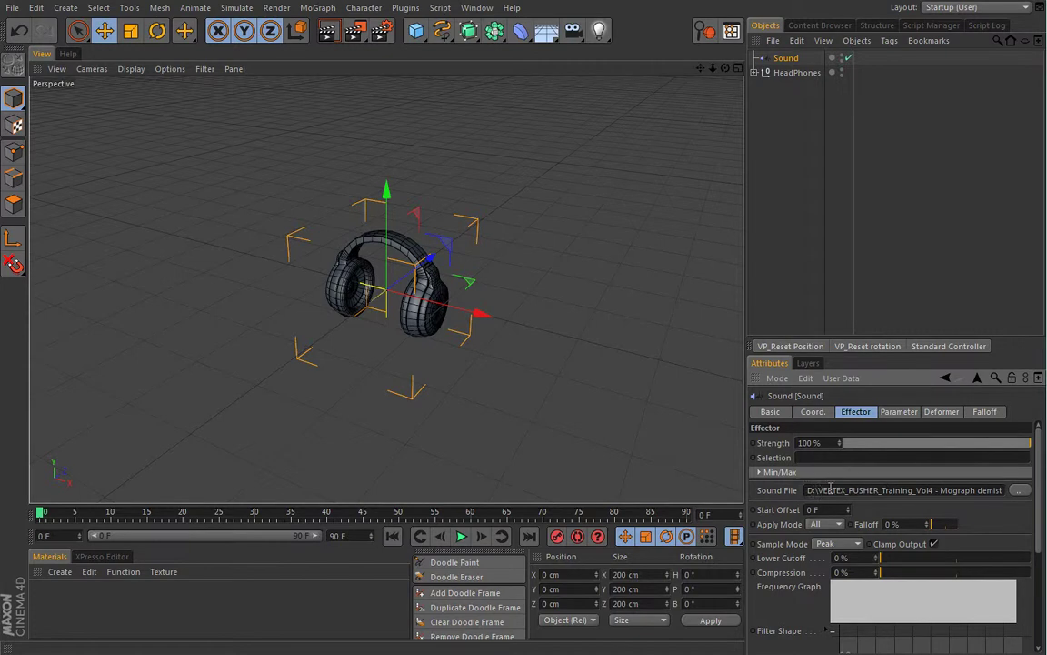
{"action": "left_click", "coordinate": [988, 489]}
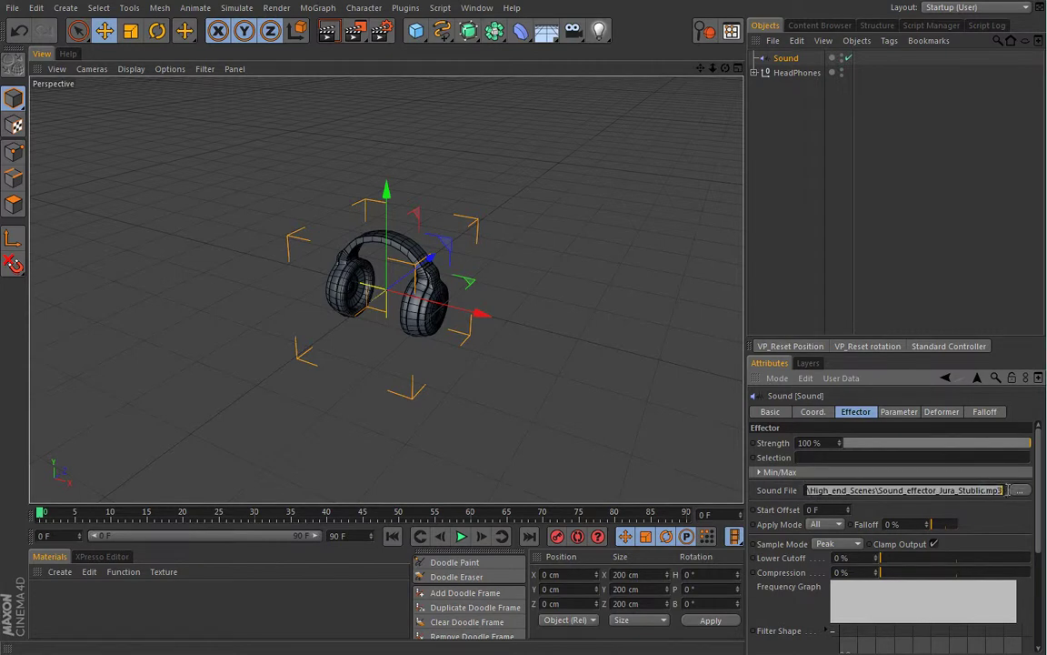
{"action": "left_click", "coordinate": [1007, 489]}
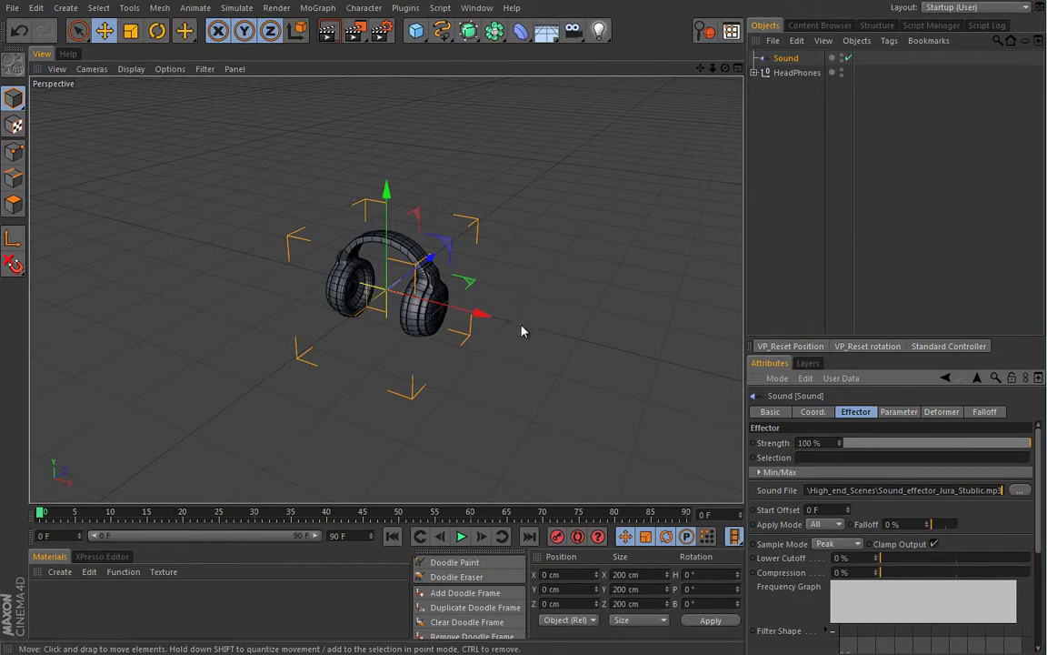
Expand the HeadPhones group and select several of its parts in turn to examine how the model is split
{"action": "left_click", "coordinate": [842, 72]}
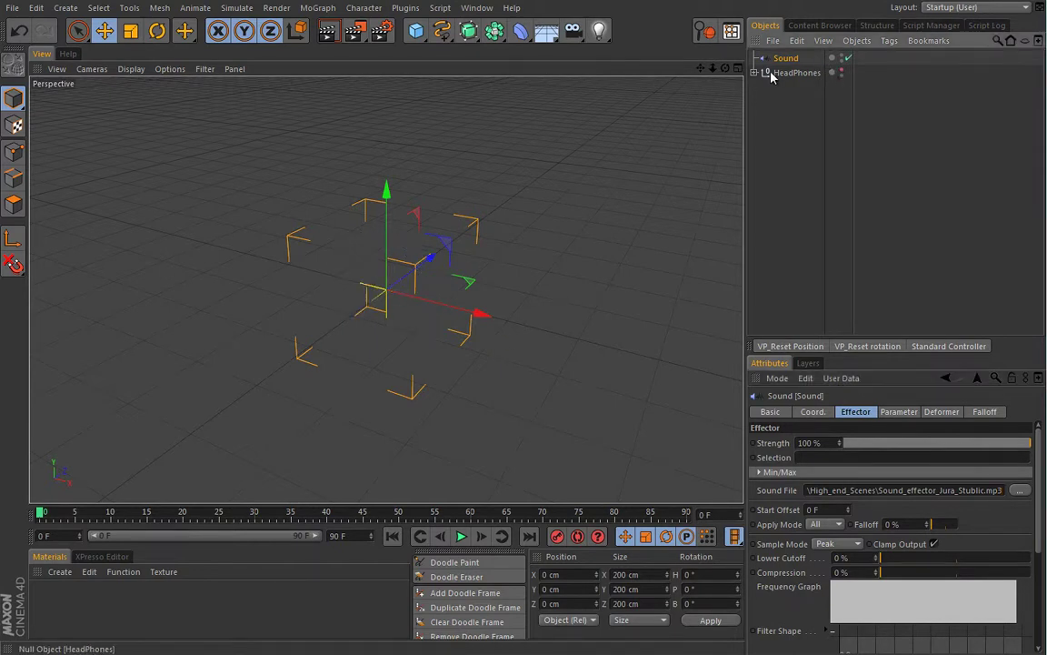
{"action": "left_click", "coordinate": [754, 72]}
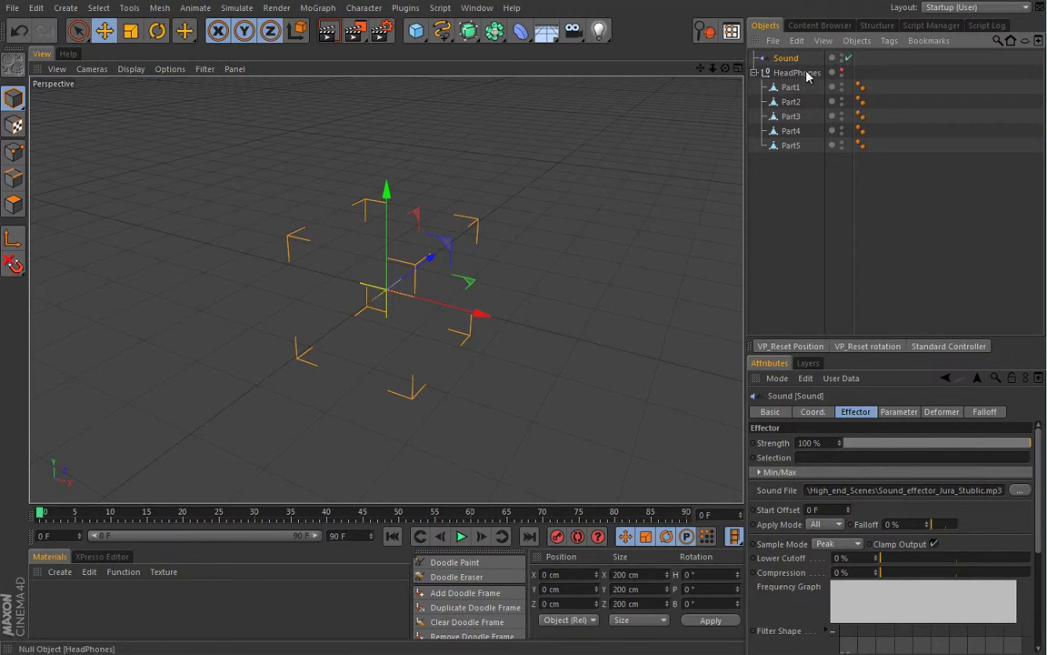
{"action": "left_click", "coordinate": [842, 73]}
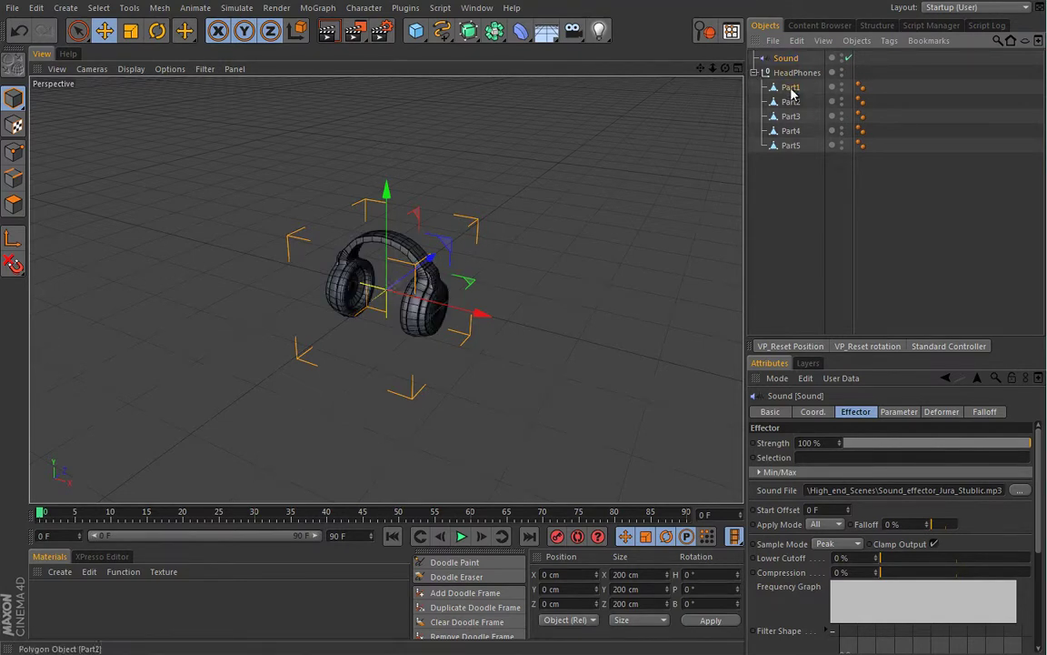
{"action": "left_click", "coordinate": [790, 116]}
{"action": "left_click", "coordinate": [790, 131]}
{"action": "left_click", "coordinate": [791, 146]}
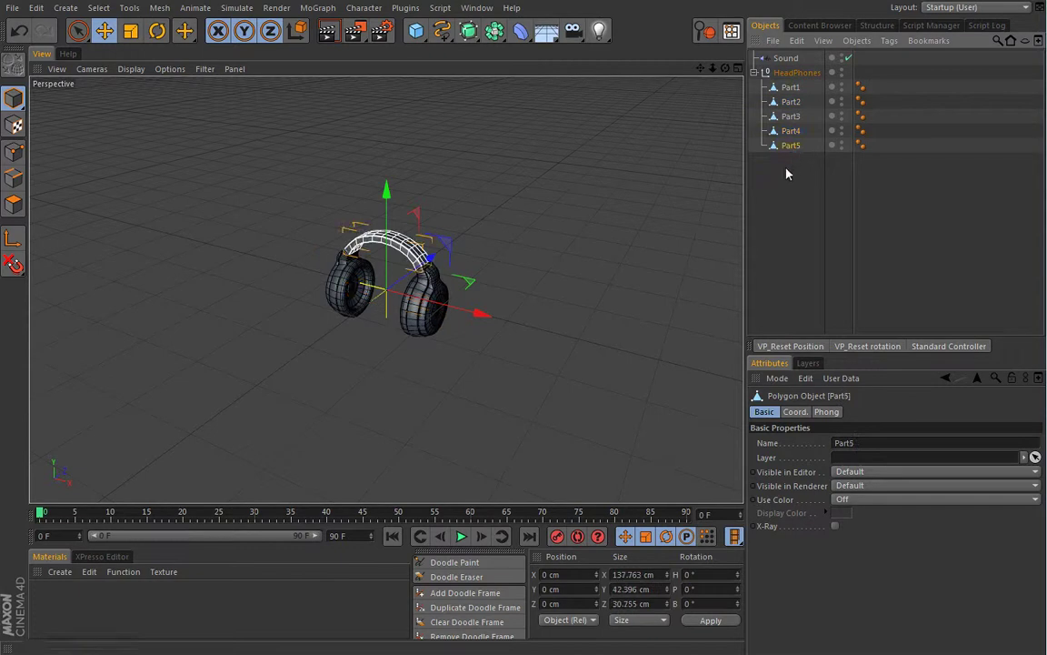
Hide the HeadPhones group in the editor, collapse its hierarchy and reselect the Sound effector
{"action": "left_click", "coordinate": [841, 72]}
{"action": "left_click", "coordinate": [766, 72]}
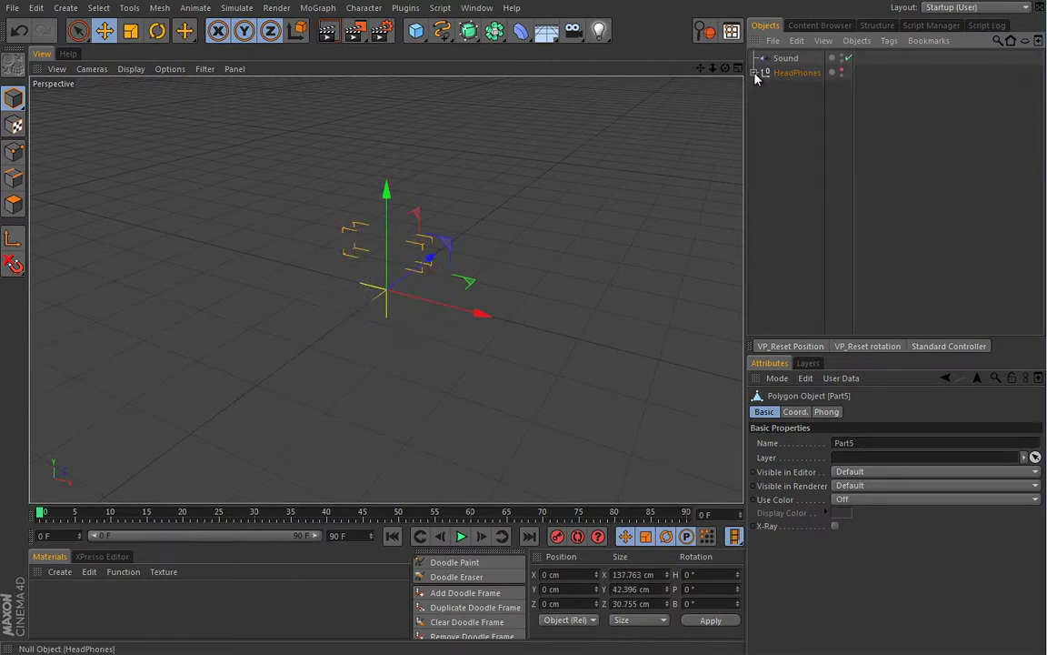
{"action": "left_click", "coordinate": [787, 59]}
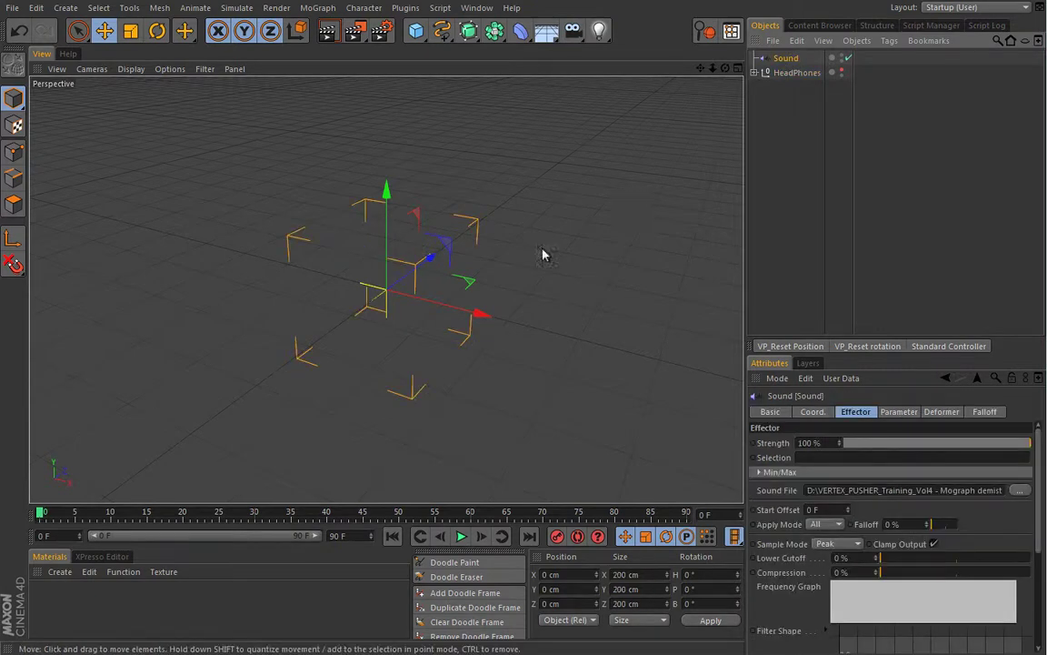
Look through the Sound effector's options, briefly play the animation to examine its frequency graph, and return to frame 0
{"action": "mouse_move", "coordinate": [410, 329]}
{"action": "left_mouse_down", "text": "alt"}
{"action": "mouse_move", "coordinate": [411, 379]}
{"action": "mouse_move", "coordinate": [416, 339]}
{"action": "left_mouse_up", "text": "alt"}
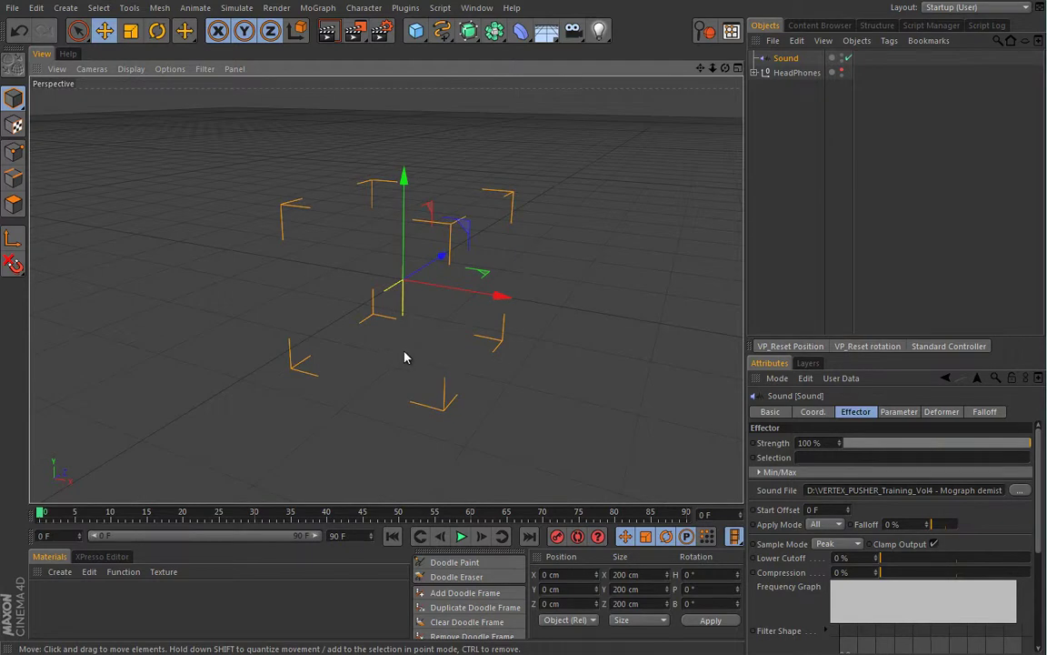
{"action": "left_click_drag", "start_coordinate": [1039, 448], "coordinate": [1038, 539]}
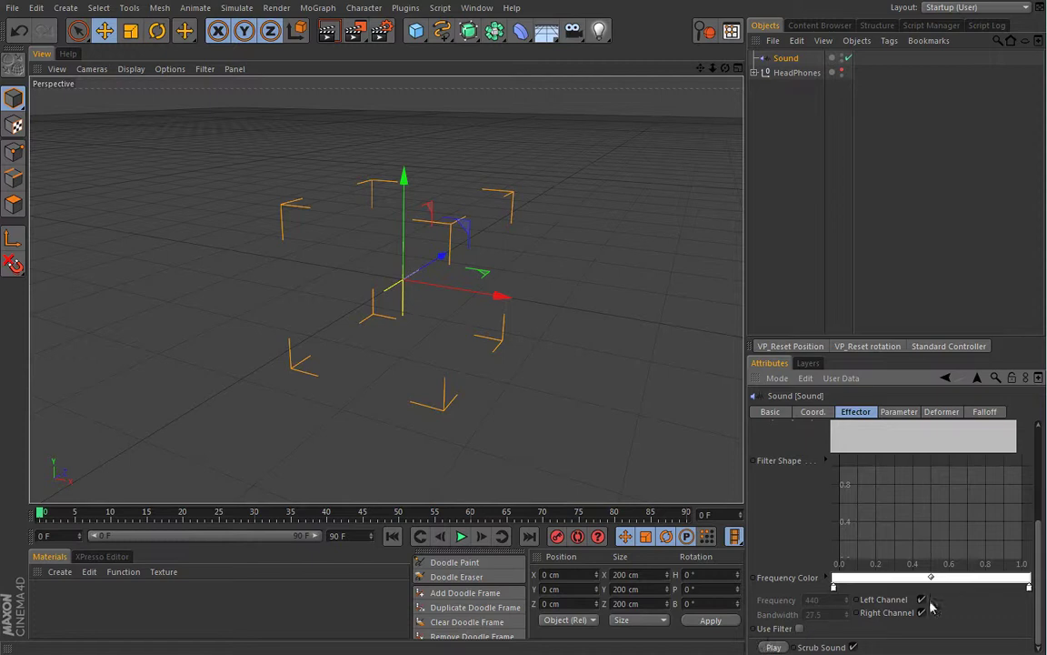
{"action": "scroll", "coordinate": [821, 637], "scroll_direction": "up", "scroll_amount": 5}
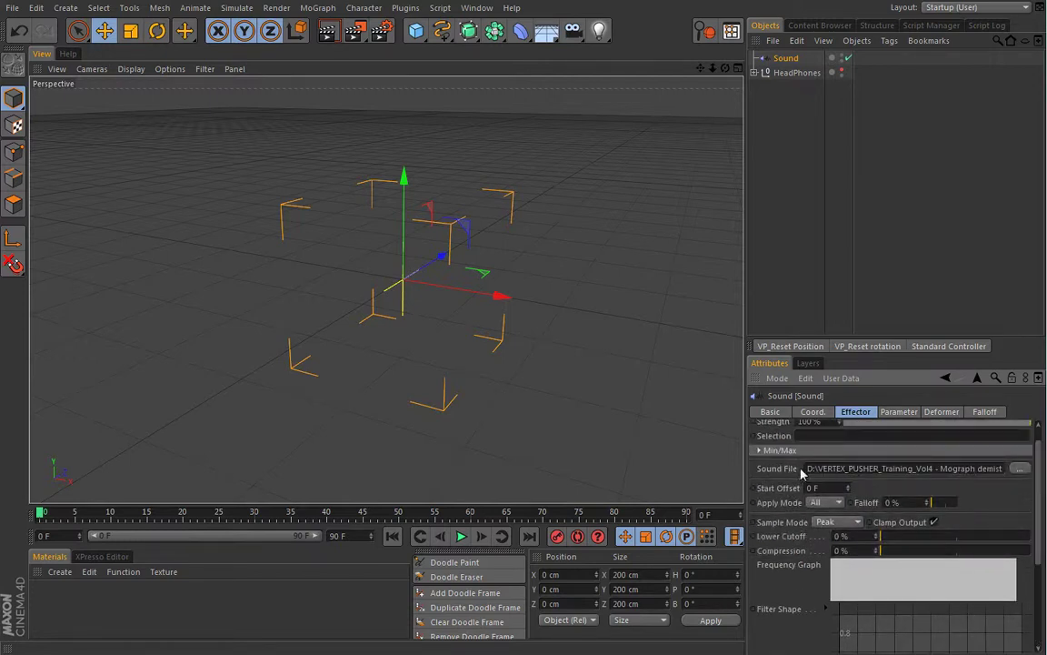
{"action": "left_click_drag", "start_coordinate": [1041, 467], "coordinate": [1041, 493]}
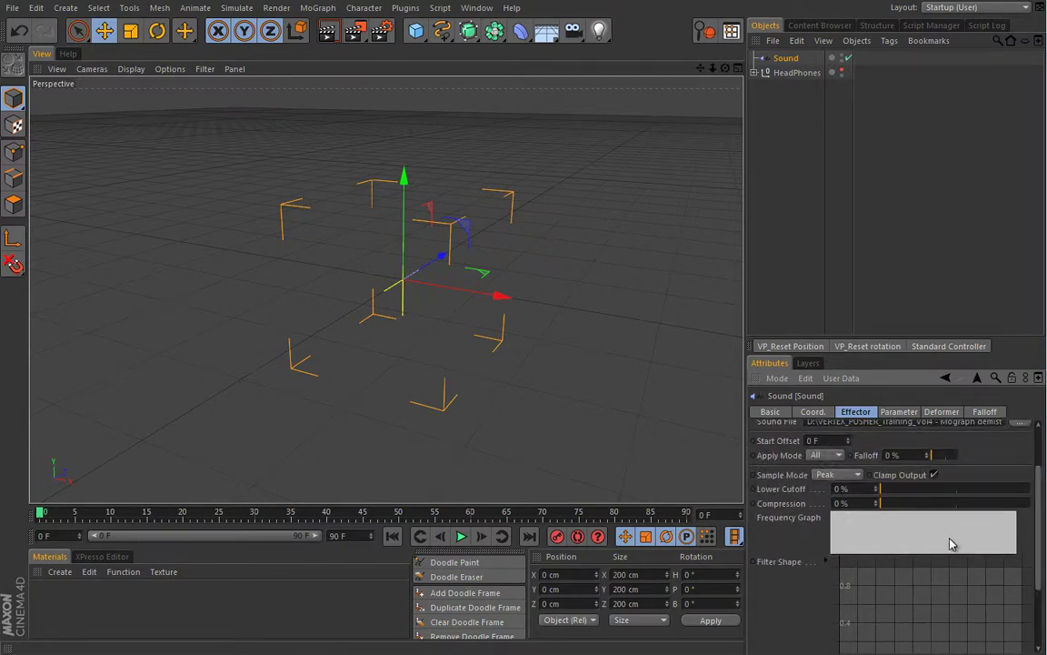
{"action": "left_click", "coordinate": [460, 538]}
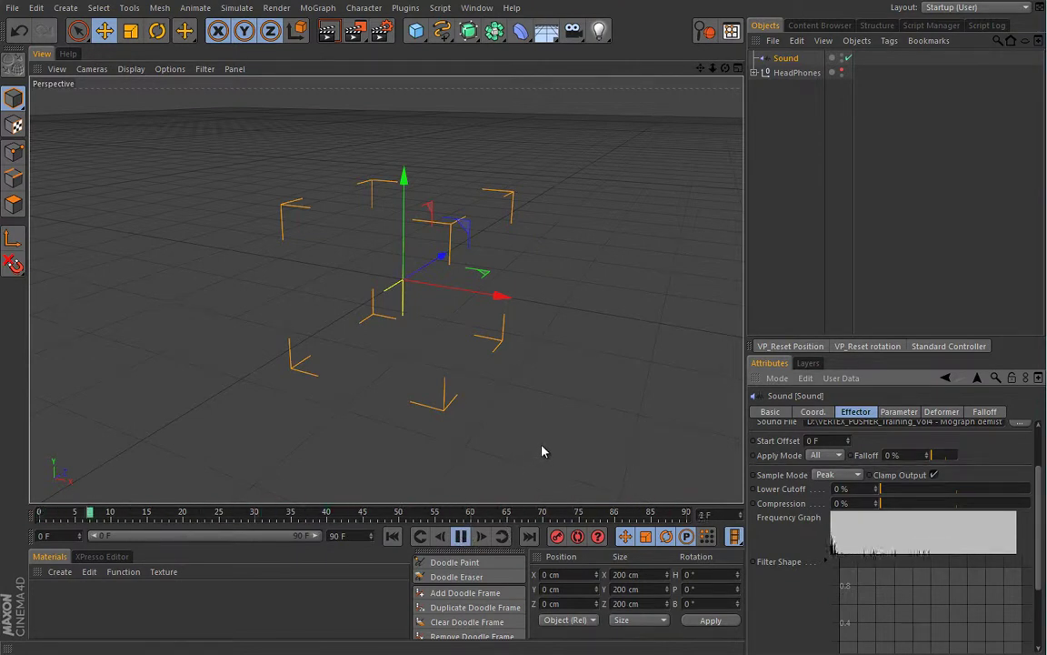
{"action": "left_click", "coordinate": [460, 536]}
{"action": "left_click", "coordinate": [393, 537]}
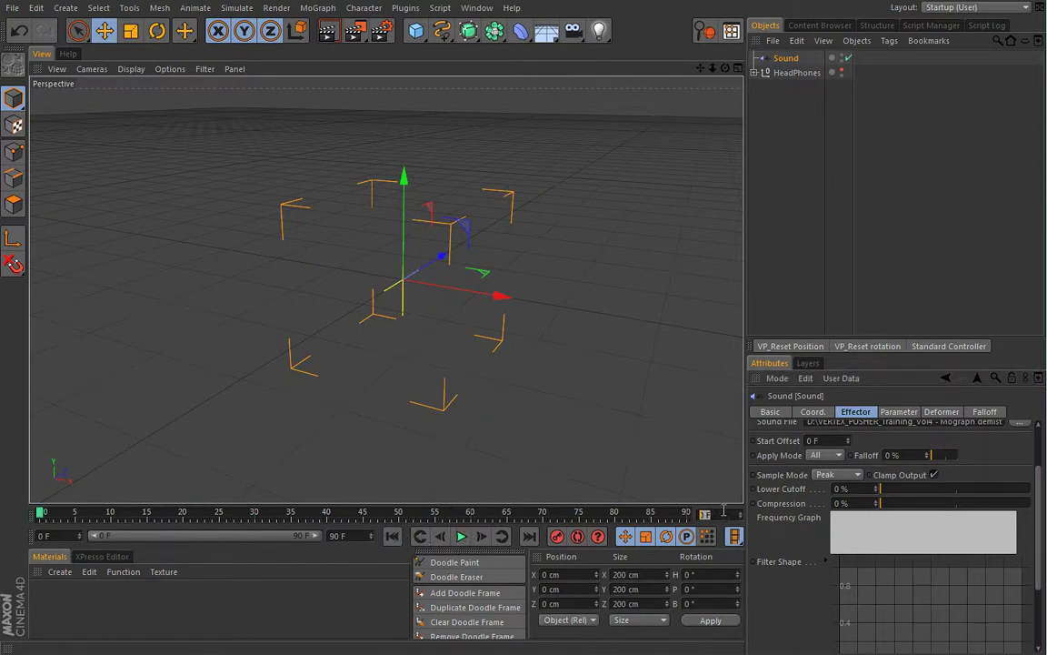
Extend the project length to 730 frames and display the whole frame range on the timeline
{"action": "type", "text": "75"}
{"action": "key", "text": "Return"}
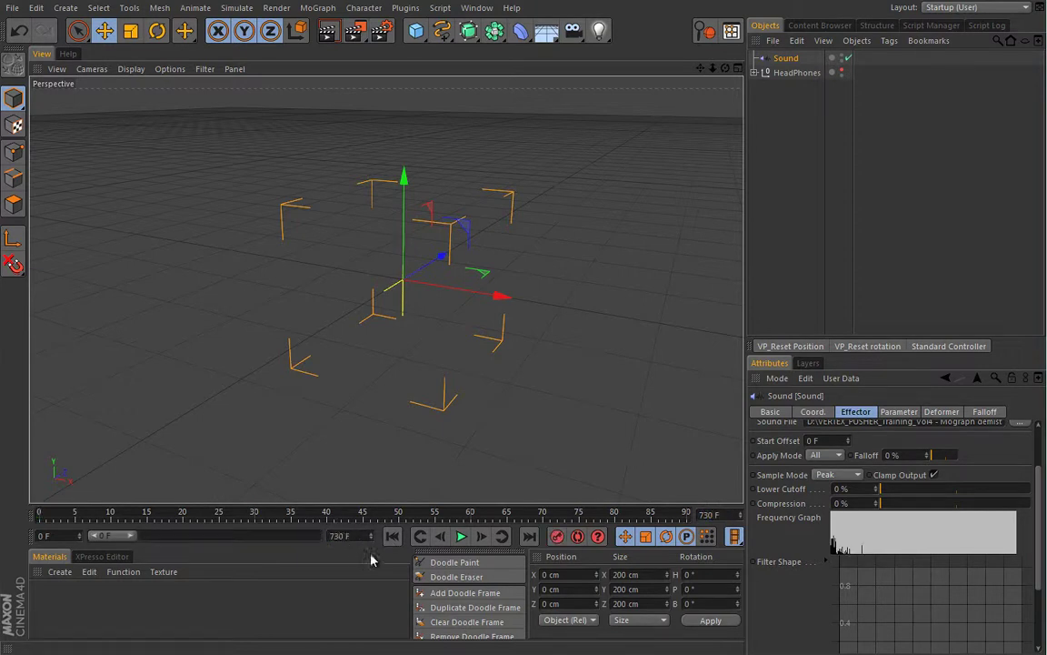
{"action": "right_click", "coordinate": [357, 516]}
{"action": "left_click", "coordinate": [351, 631]}
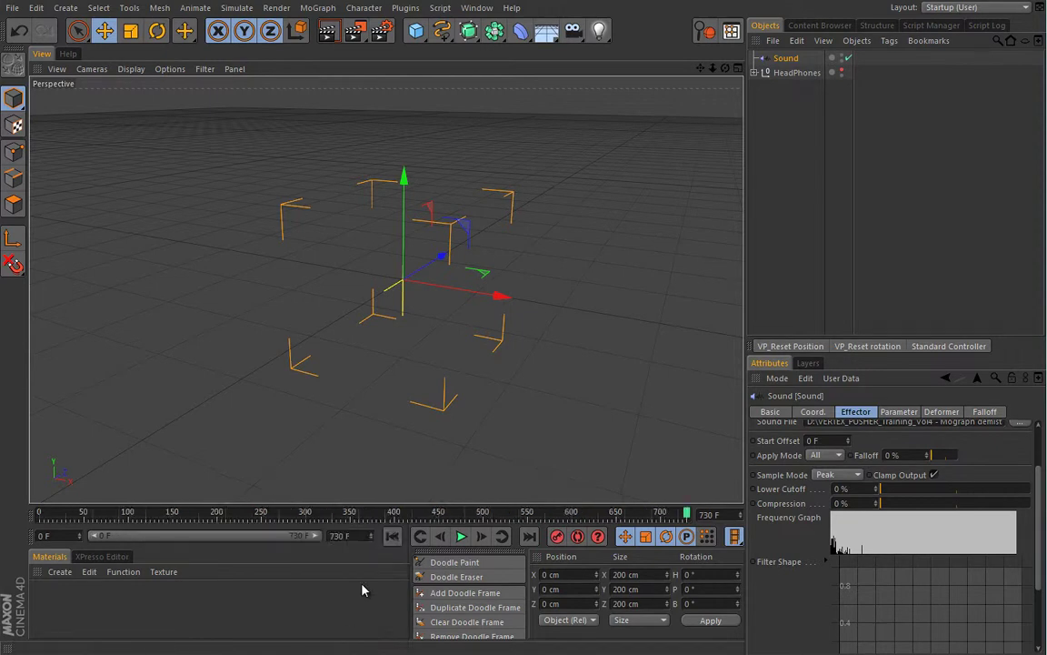
Play the full animation and turn off Scrub Sound for the Sound effector
{"action": "left_click", "coordinate": [462, 537]}
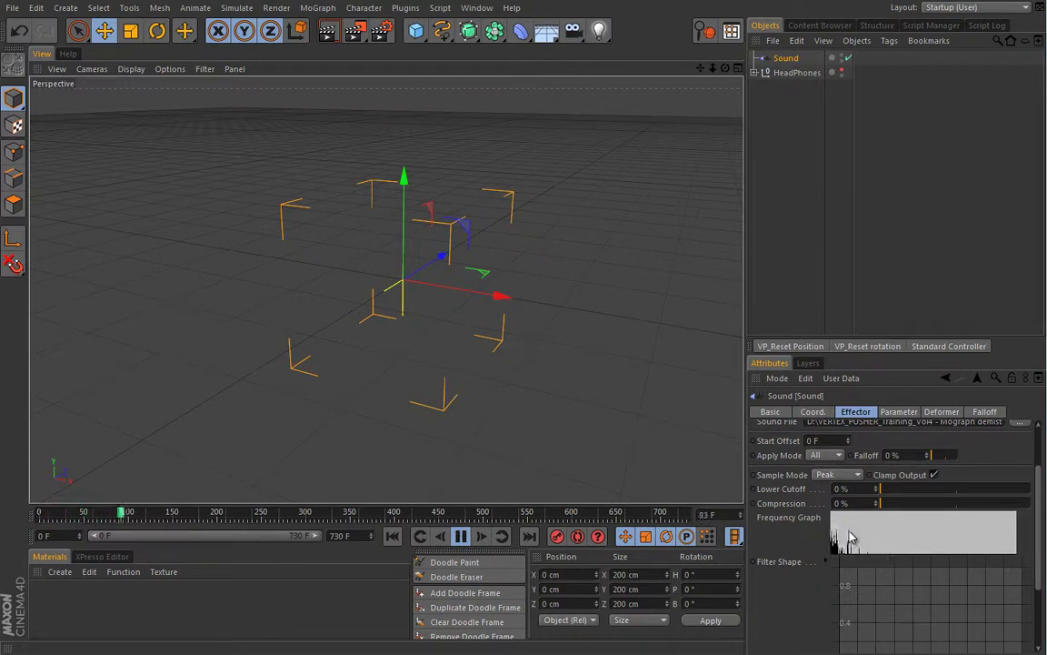
{"action": "left_click_drag", "start_coordinate": [1038, 496], "coordinate": [1039, 512]}
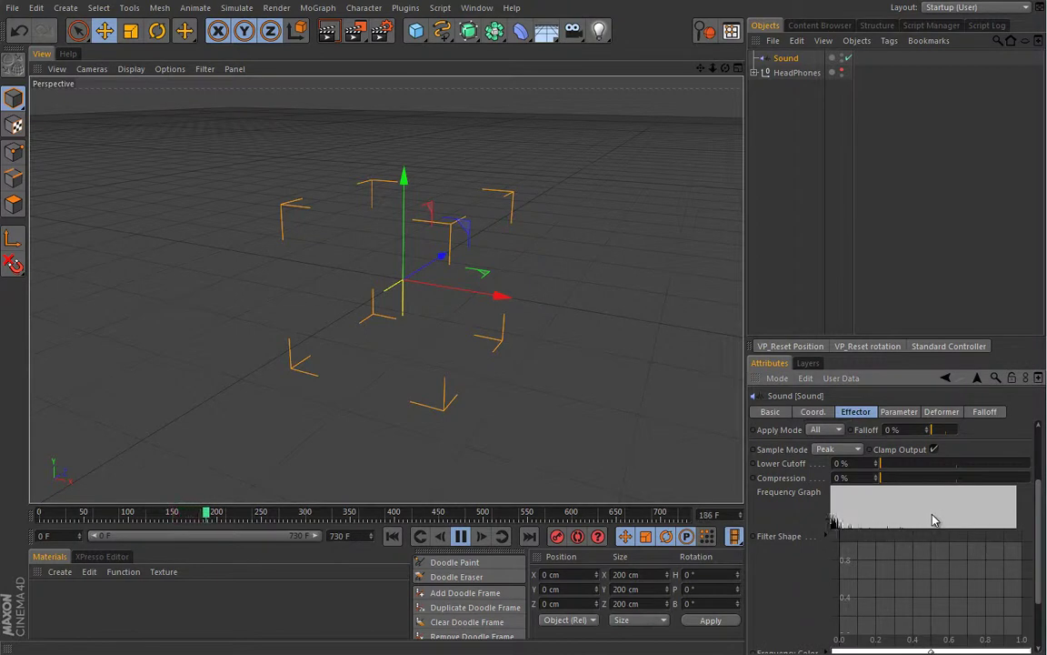
{"action": "scroll", "coordinate": [1000, 537], "scroll_direction": "down", "scroll_amount": 4}
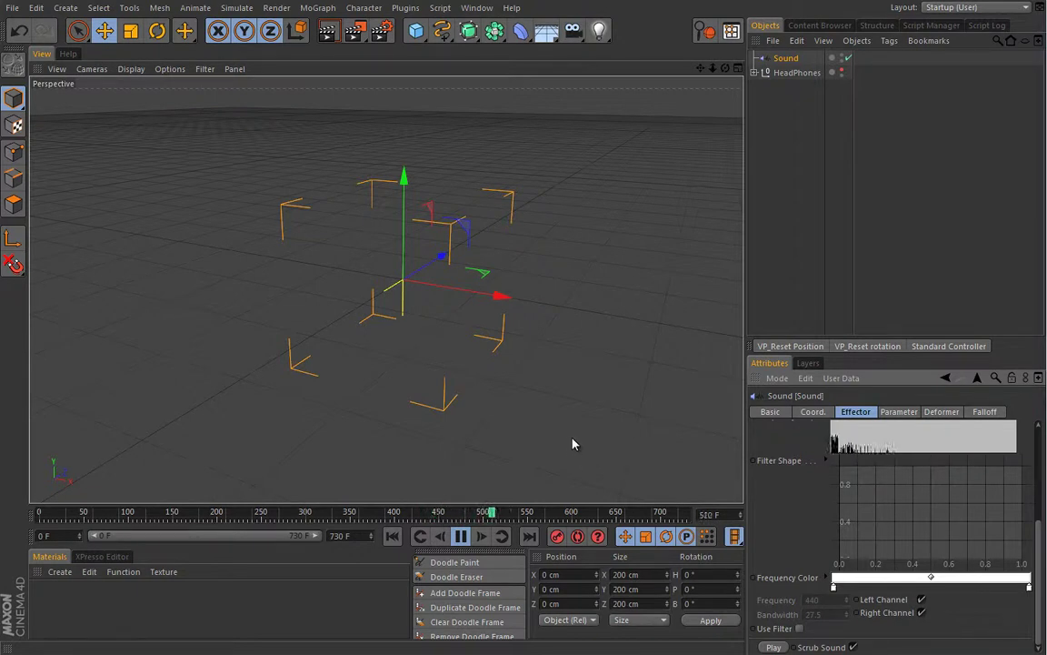
{"action": "left_click", "coordinate": [853, 647]}
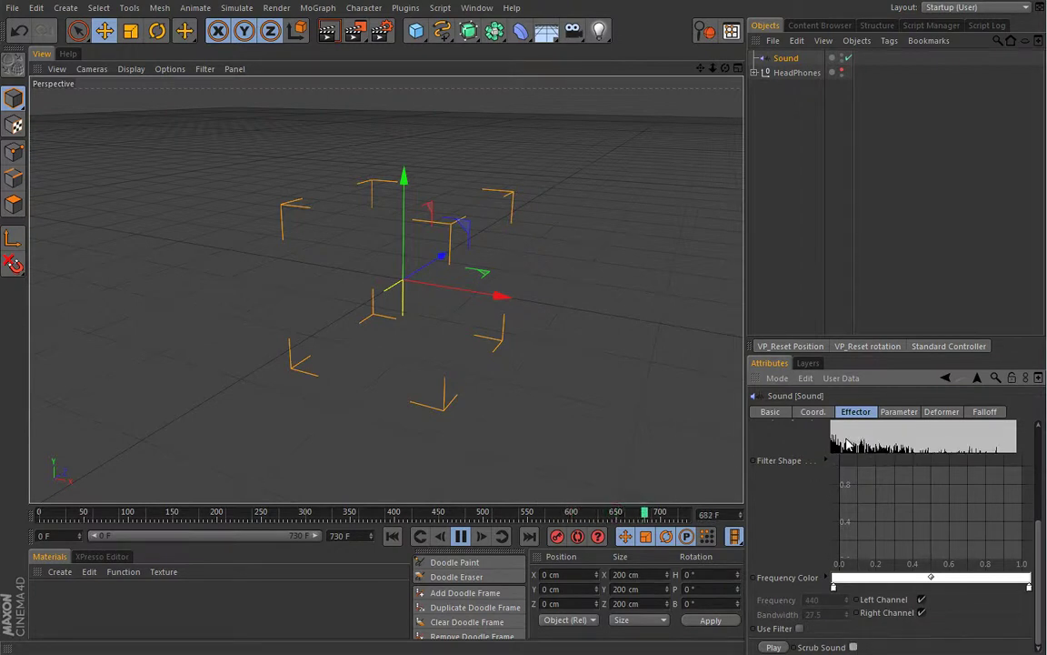
Examine the Sound effector's frequency graph during playback, stop the animation and return to frame 0
{"action": "scroll", "coordinate": [964, 546], "scroll_direction": "up", "scroll_amount": 3}
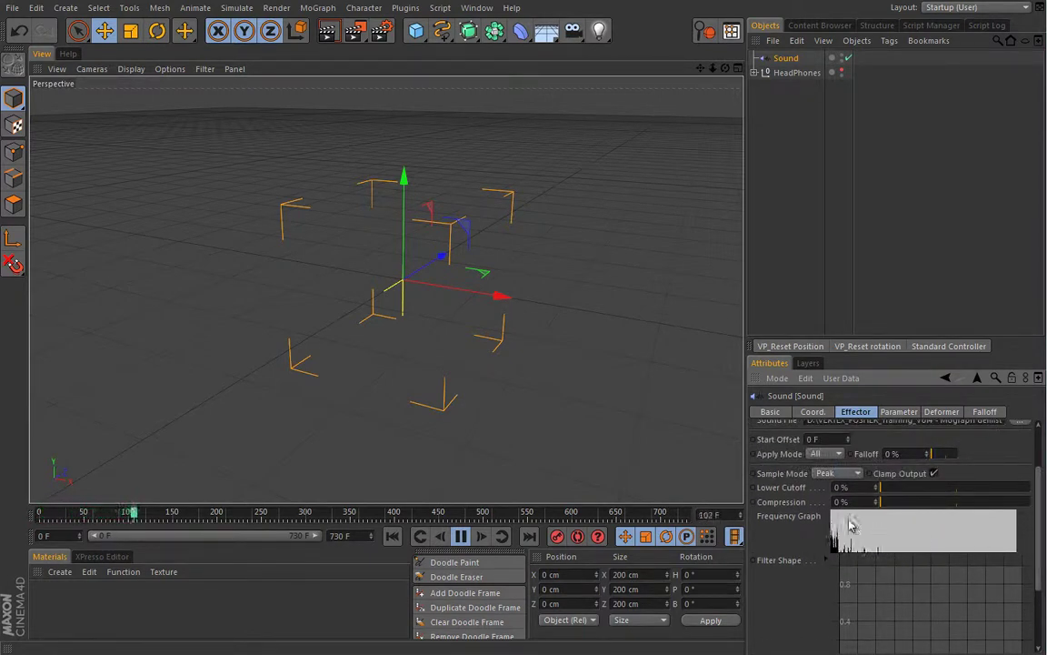
{"action": "left_click", "coordinate": [461, 536]}
{"action": "left_click", "coordinate": [393, 537]}
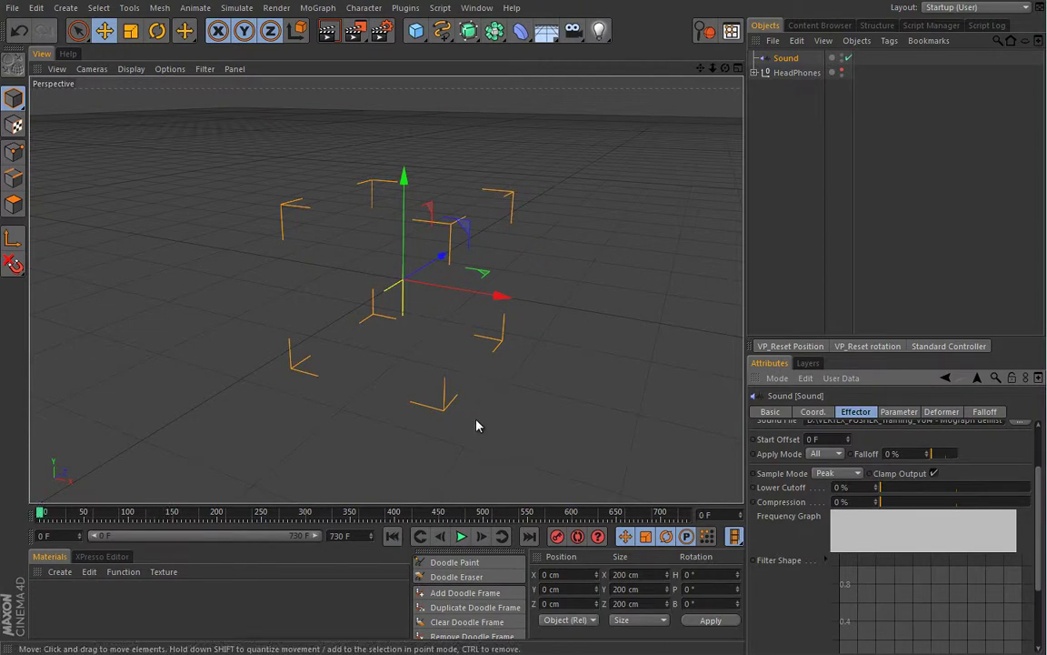
{"action": "scroll", "coordinate": [1041, 489], "scroll_direction": "up", "scroll_amount": 3}
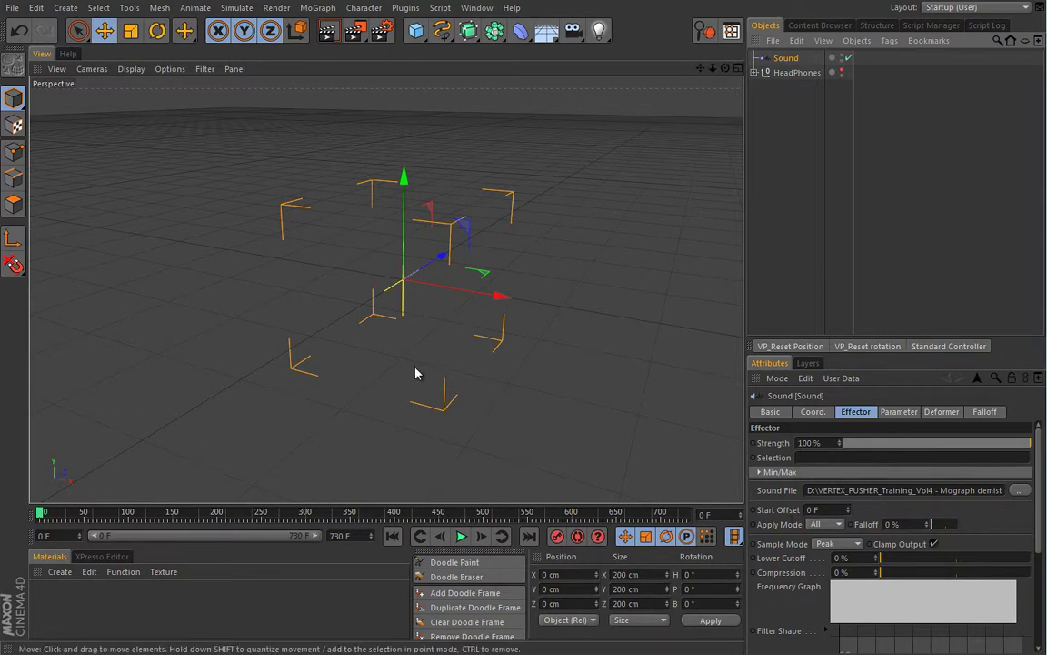
{"action": "left_click_drag", "start_coordinate": [352, 389], "coordinate": [371, 353], "text": "alt"}
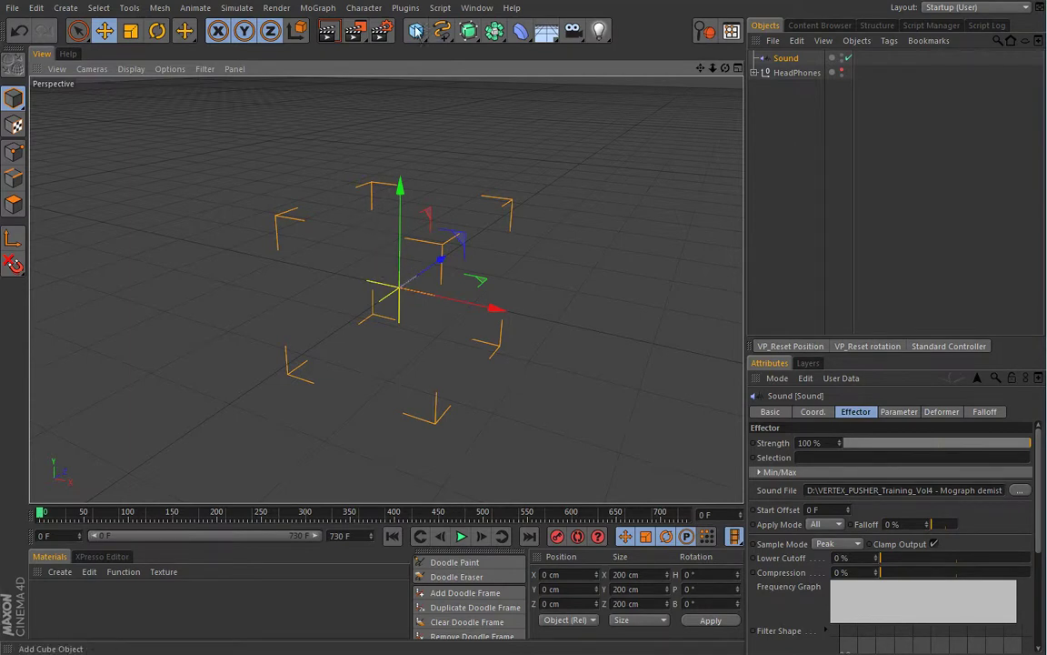
Add a cube and scale it down uniformly to 20 cm on each side
{"action": "left_click_drag", "start_coordinate": [417, 33], "coordinate": [542, 55]}
{"action": "key", "text": "t"}
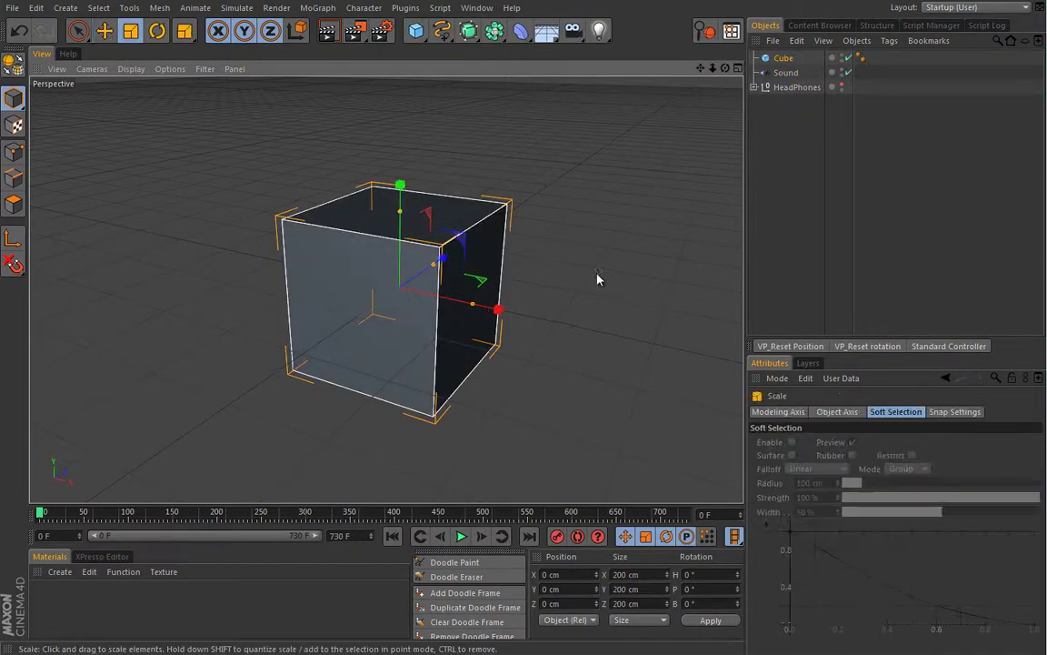
{"action": "left_click_drag", "start_coordinate": [622, 268], "coordinate": [234, 446]}
{"action": "left_click", "coordinate": [785, 60]}
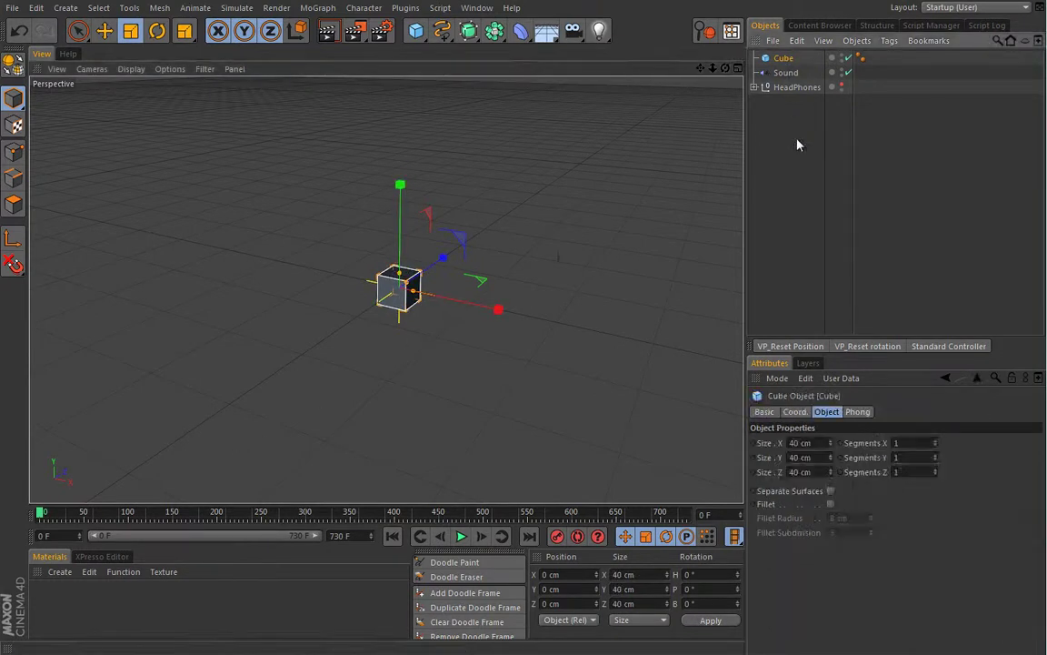
{"action": "key", "text": "t"}
{"action": "left_click_drag", "start_coordinate": [502, 285], "coordinate": [305, 390]}
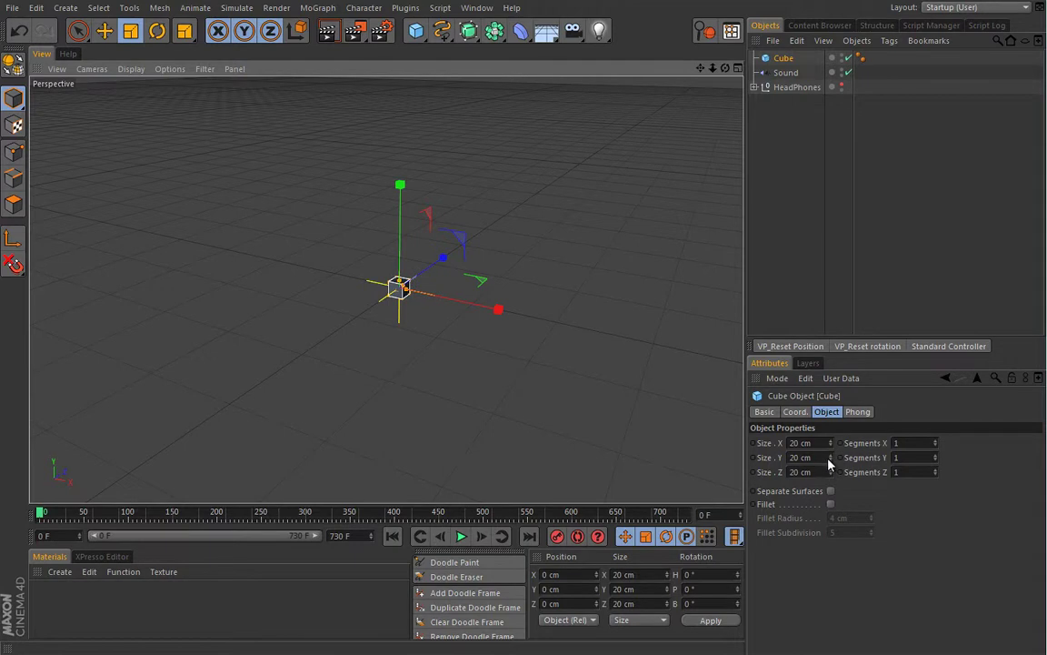
Flatten and widen the cube by setting its Size Y to 10 cm and Size X to 40 cm
{"action": "left_click_drag", "start_coordinate": [830, 459], "coordinate": [831, 456]}
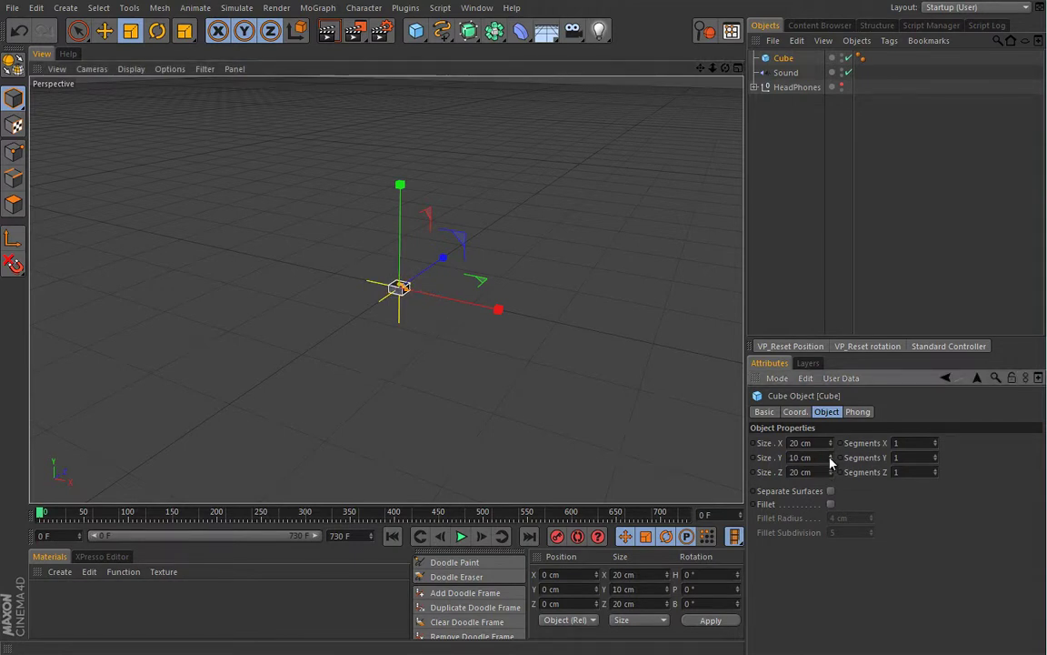
{"action": "left_click_drag", "start_coordinate": [400, 326], "coordinate": [427, 333], "text": "alt"}
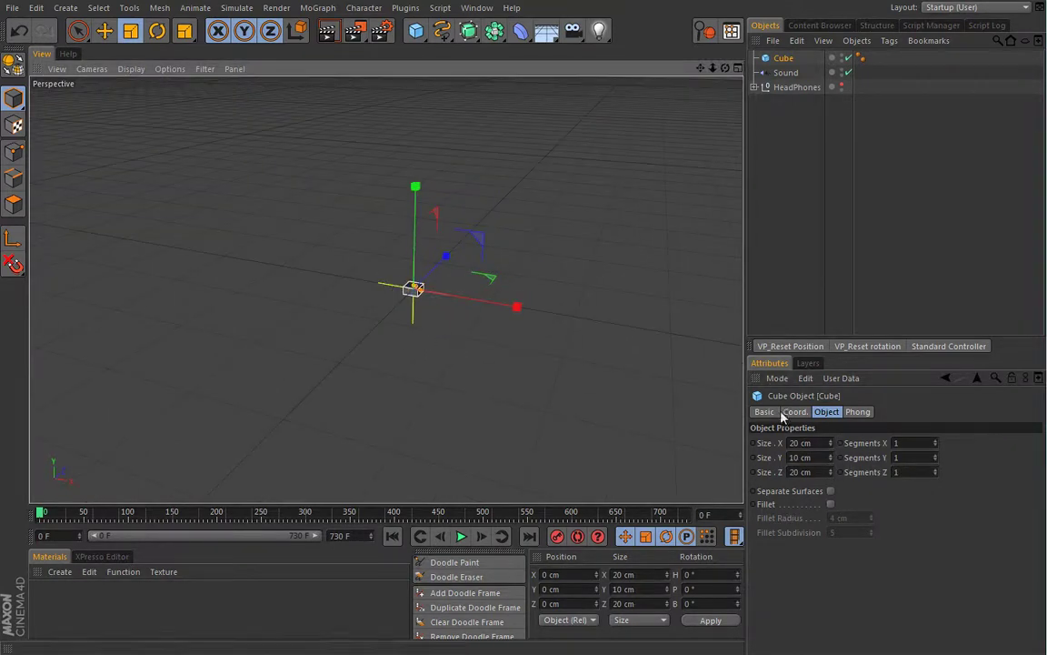
{"action": "left_click_drag", "start_coordinate": [831, 444], "coordinate": [577, 463]}
{"action": "type", "text": "40"}
{"action": "key", "text": "Return"}
{"action": "middle_click_drag", "start_coordinate": [457, 308], "coordinate": [402, 339], "text": "alt"}
{"action": "right_click_drag", "start_coordinate": [431, 335], "coordinate": [454, 332], "text": "alt"}
{"action": "middle_click_drag", "start_coordinate": [443, 329], "coordinate": [513, 312], "text": "alt"}
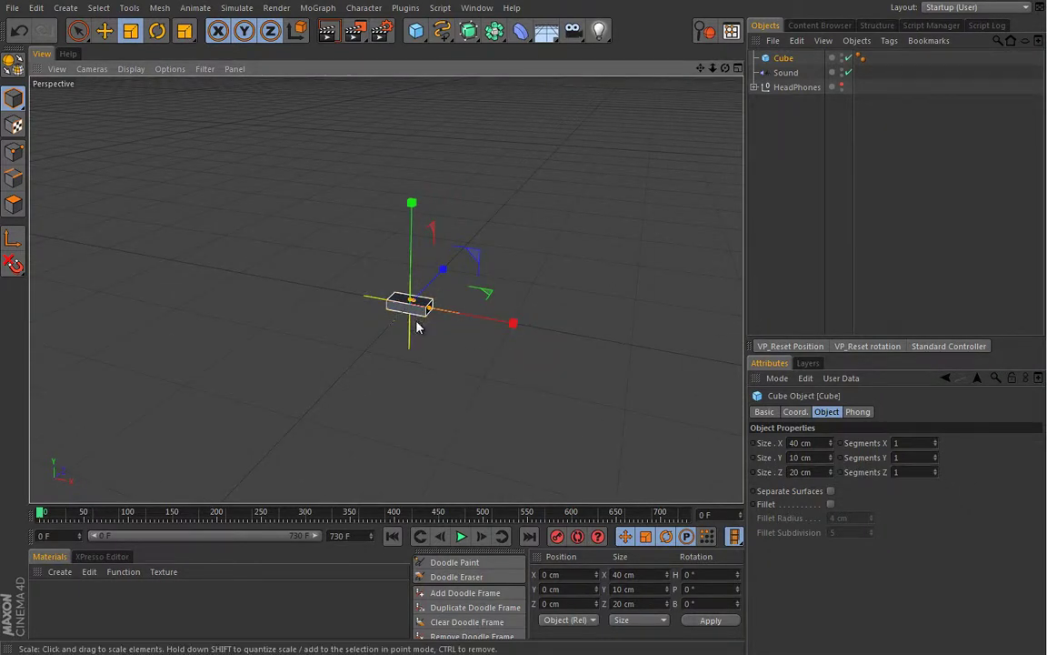
Place the cube in a MoGraph Cloner and set the Cloner's mode to Grid Array
{"action": "left_click", "coordinate": [318, 10]}
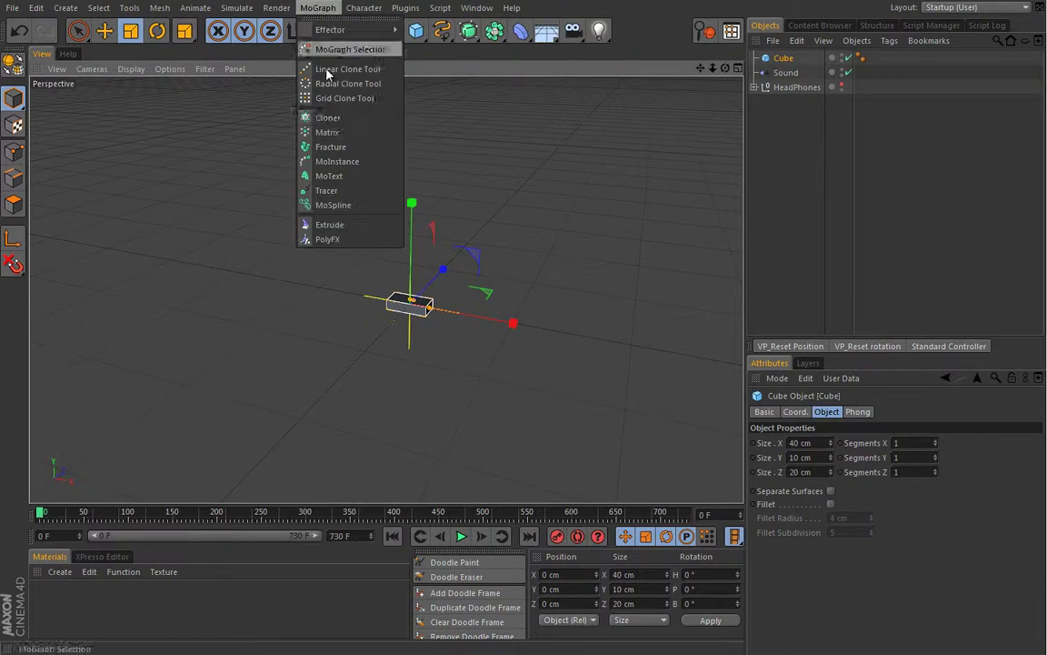
{"action": "left_click", "coordinate": [333, 117]}
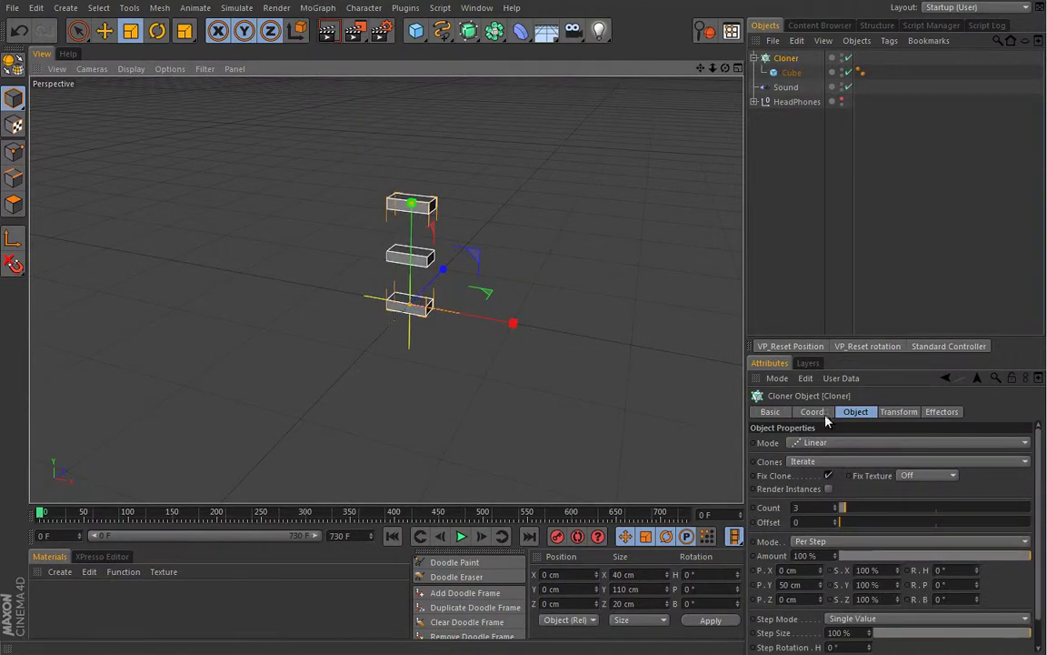
{"action": "left_click", "coordinate": [811, 443]}
{"action": "left_click", "coordinate": [817, 501]}
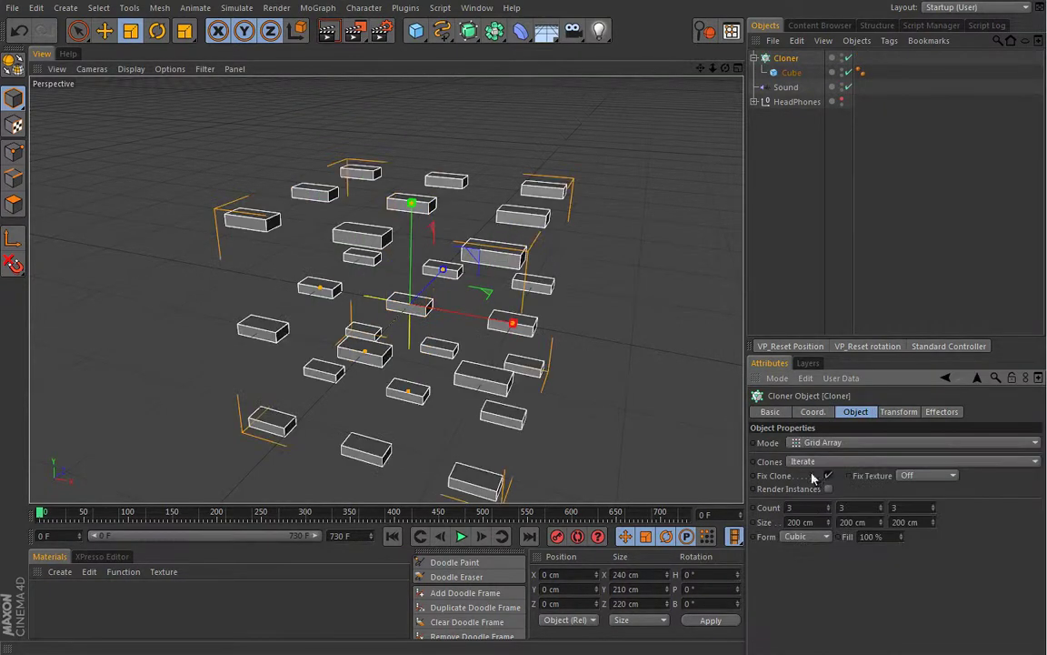
Set the Cloner's grid count to 1 in Z and 5 in X
{"action": "scroll", "coordinate": [672, 402], "scroll_direction": "down", "scroll_amount": 3}
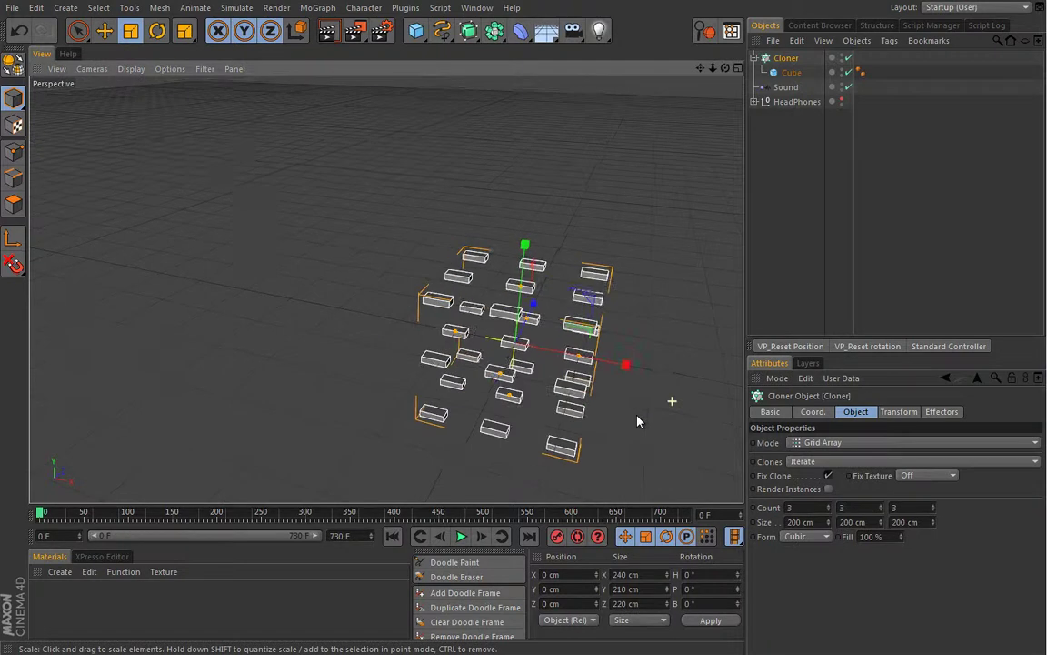
{"action": "left_click", "coordinate": [933, 511]}
{"action": "left_click", "coordinate": [934, 511]}
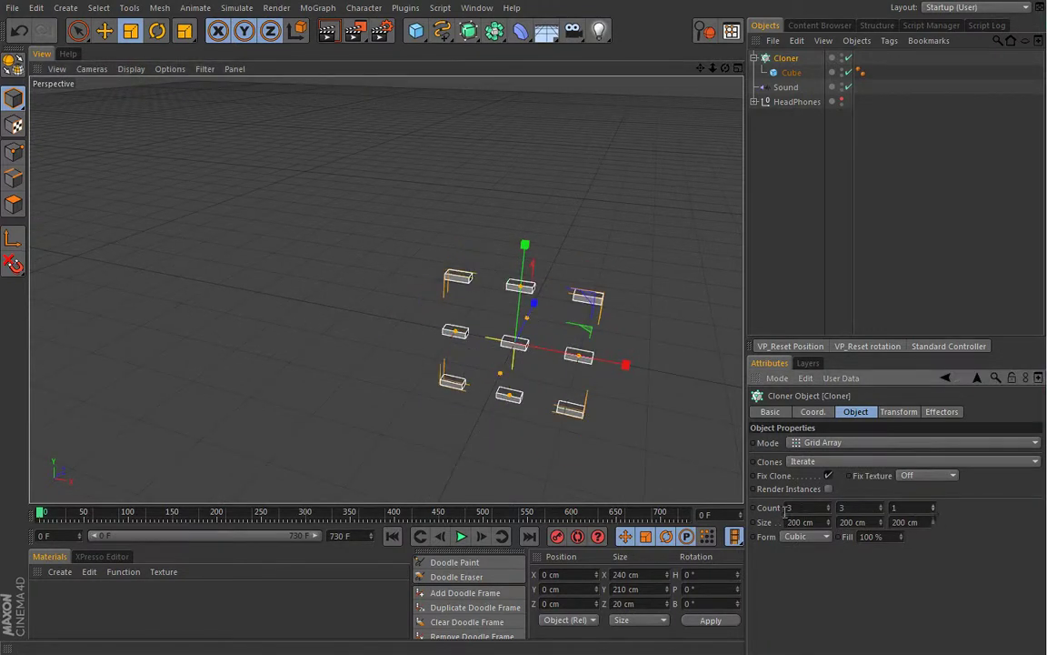
{"action": "left_click", "coordinate": [828, 506]}
{"action": "left_click", "coordinate": [828, 505]}
{"action": "left_click", "coordinate": [829, 506]}
{"action": "left_click", "coordinate": [829, 510]}
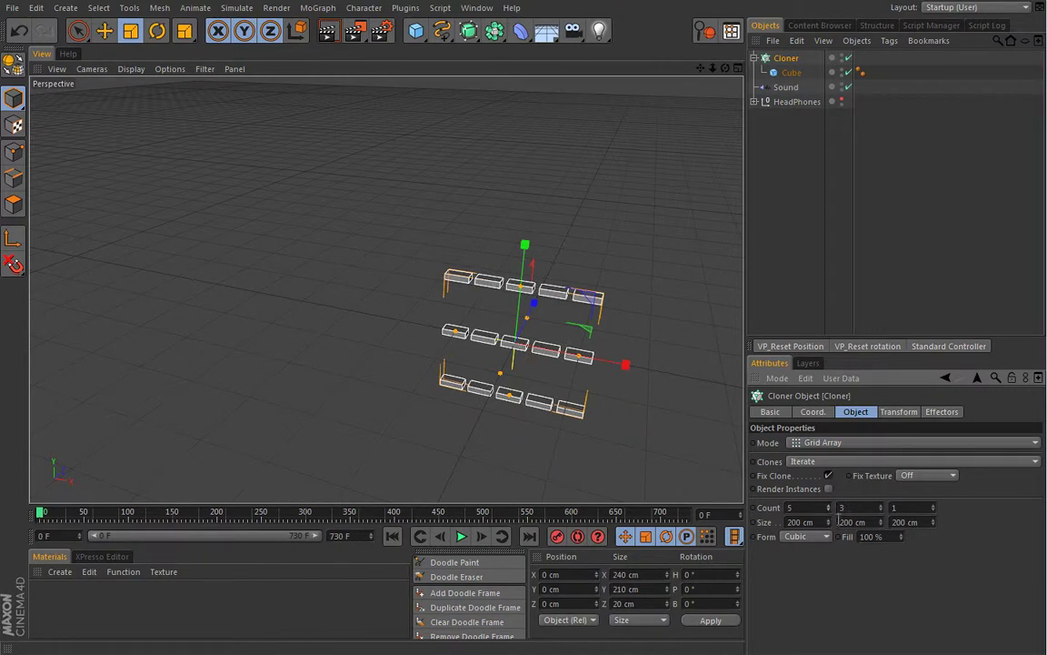
Raise the Cloner's grid count in Y to 10
{"action": "left_click", "coordinate": [881, 507]}
{"action": "left_click", "coordinate": [881, 506]}
{"action": "left_click", "coordinate": [881, 507]}
{"action": "left_click", "coordinate": [881, 506]}
{"action": "left_click", "coordinate": [881, 505]}
{"action": "left_click", "coordinate": [881, 505]}
{"action": "left_click", "coordinate": [881, 505]}
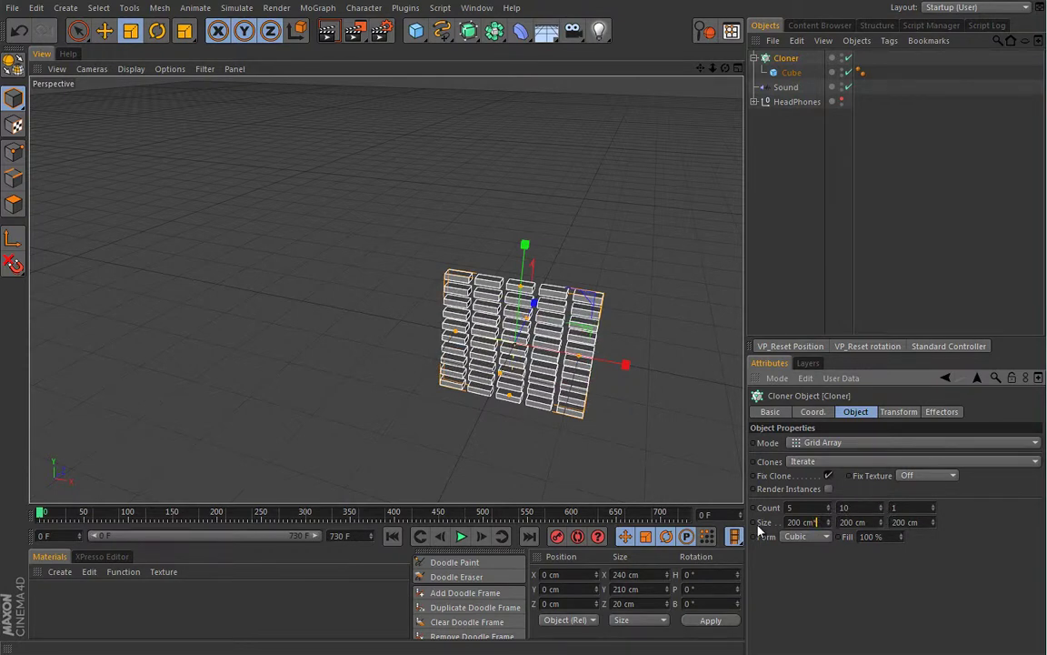
Set the Cloner's grid size in X to 400 cm and raise its X count to 10
{"action": "type", "text": "2"}
{"action": "key", "text": "Return"}
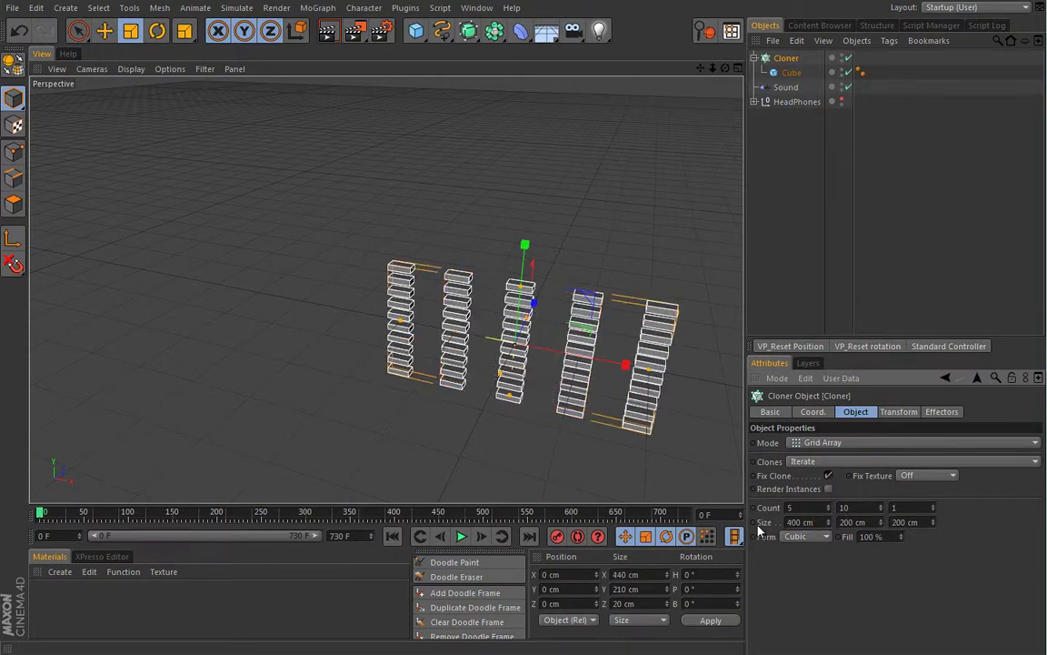
{"action": "left_click", "coordinate": [828, 508]}
{"action": "left_click", "coordinate": [829, 507]}
{"action": "left_click", "coordinate": [828, 508]}
{"action": "left_click", "coordinate": [829, 506]}
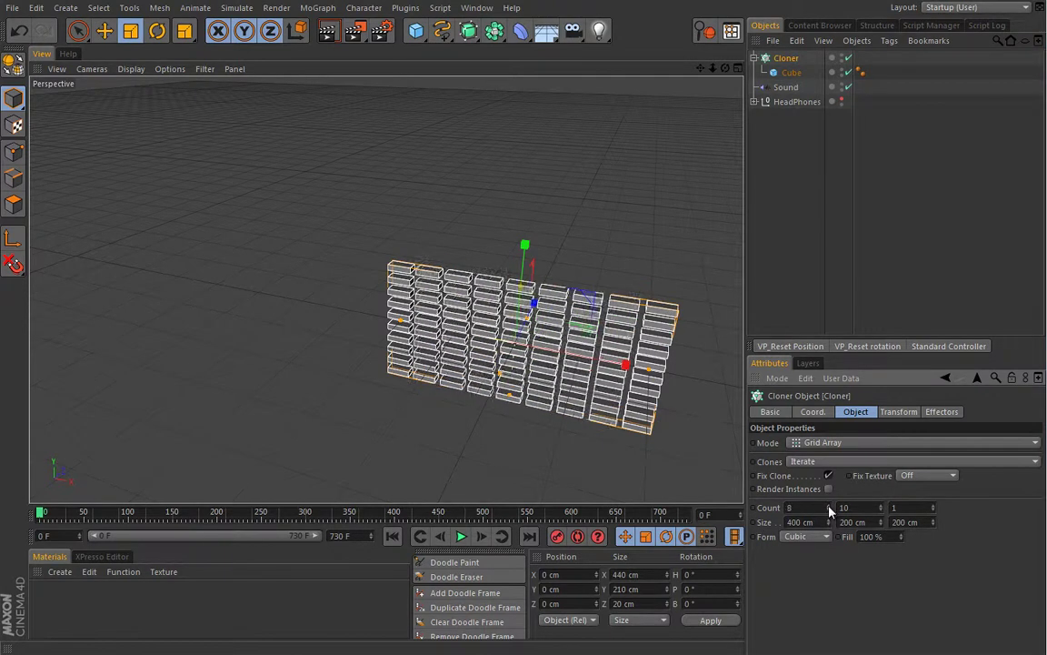
{"action": "left_click", "coordinate": [830, 507]}
{"action": "middle_click_drag", "start_coordinate": [600, 386], "coordinate": [575, 360], "text": "alt"}
{"action": "right_click_drag", "start_coordinate": [582, 362], "coordinate": [634, 362], "text": "alt"}
{"action": "mouse_move", "coordinate": [579, 388]}
{"action": "left_mouse_down", "text": "alt"}
{"action": "mouse_move", "coordinate": [613, 337]}
{"action": "mouse_move", "coordinate": [626, 291]}
{"action": "mouse_move", "coordinate": [577, 386]}
{"action": "left_mouse_up", "text": "alt"}
{"action": "right_click_drag", "start_coordinate": [544, 360], "coordinate": [508, 400], "text": "alt"}
{"action": "left_click_drag", "start_coordinate": [506, 402], "coordinate": [496, 423], "text": "alt"}
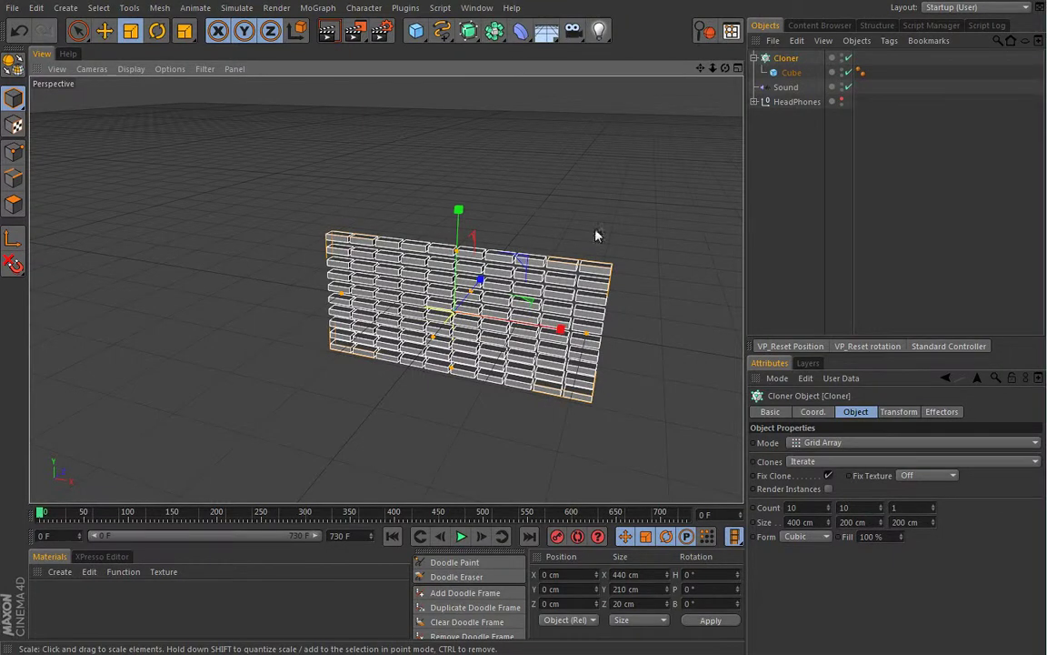
Add the Sound effector to the Cloner's effectors, select the Sound object and start playing the animation
{"action": "left_click", "coordinate": [936, 412]}
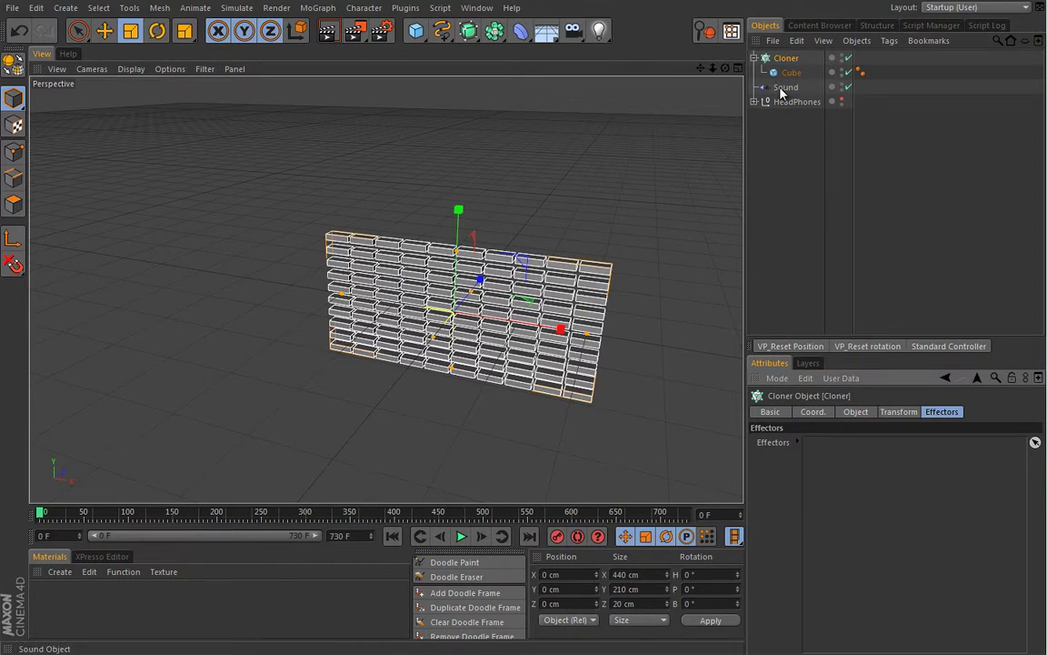
{"action": "left_click_drag", "start_coordinate": [780, 88], "coordinate": [832, 450]}
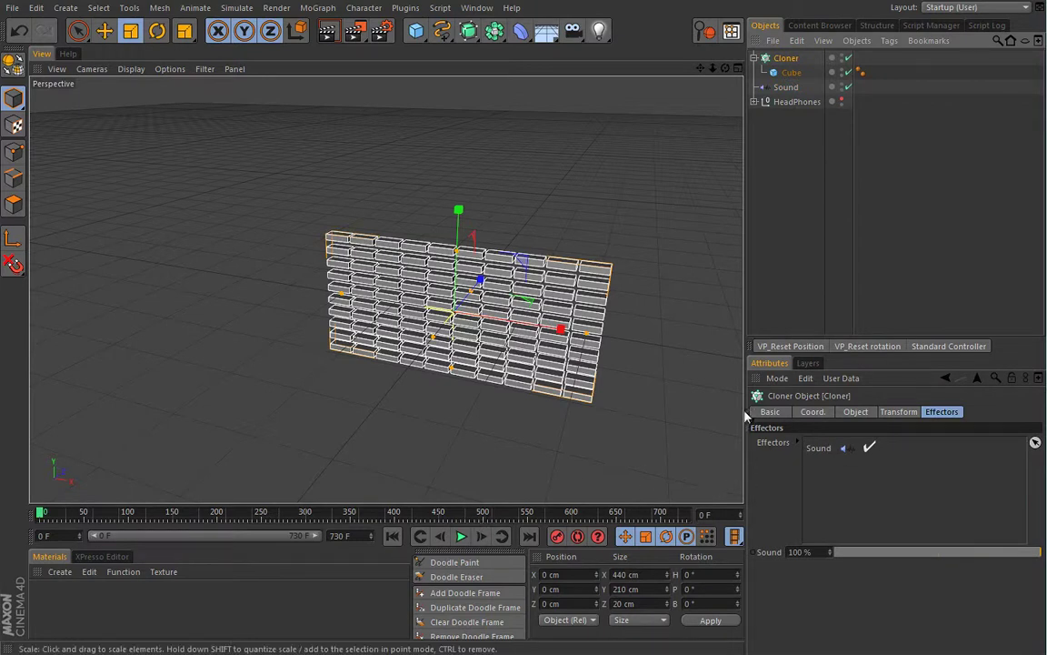
{"action": "left_click", "coordinate": [789, 89]}
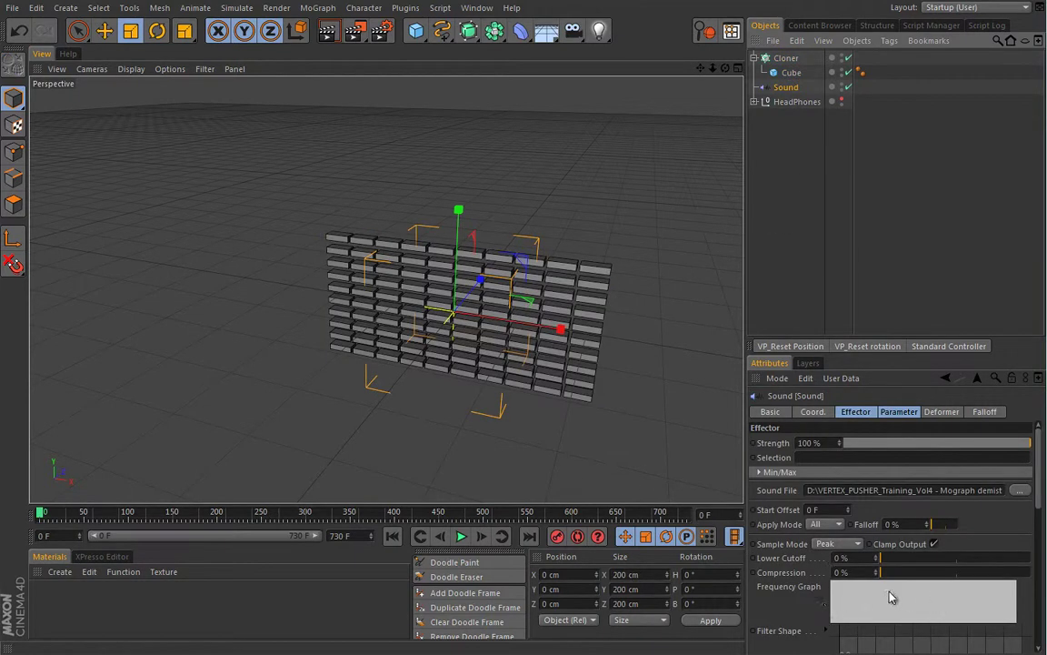
{"action": "left_click", "coordinate": [462, 537]}
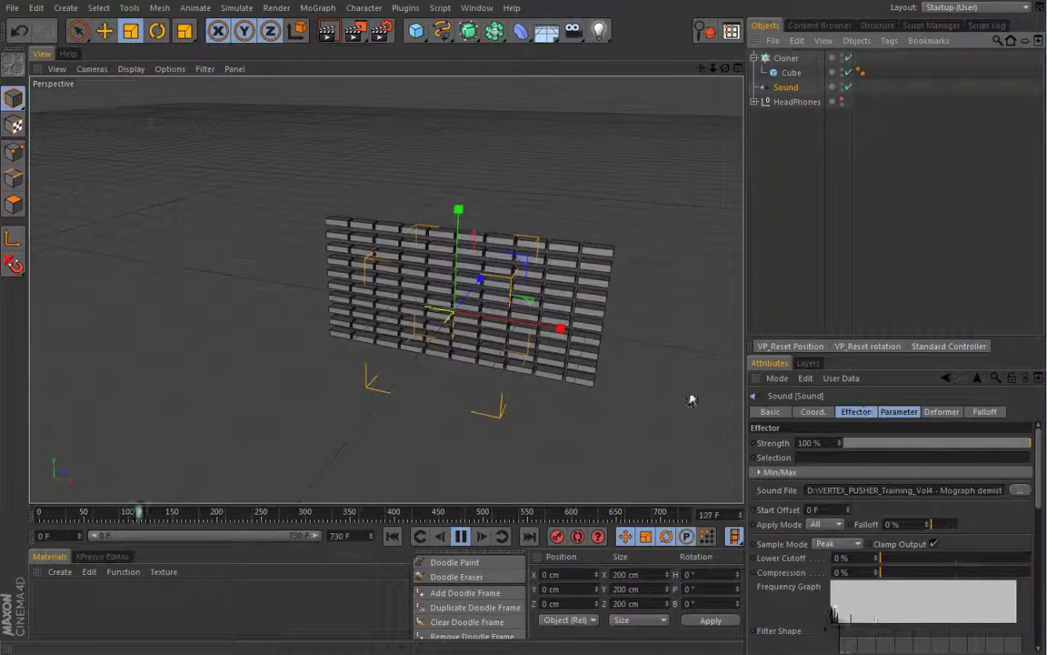
Set the Sound effector's P.Y position parameter to 100 cm during playback
{"action": "left_click", "coordinate": [896, 414]}
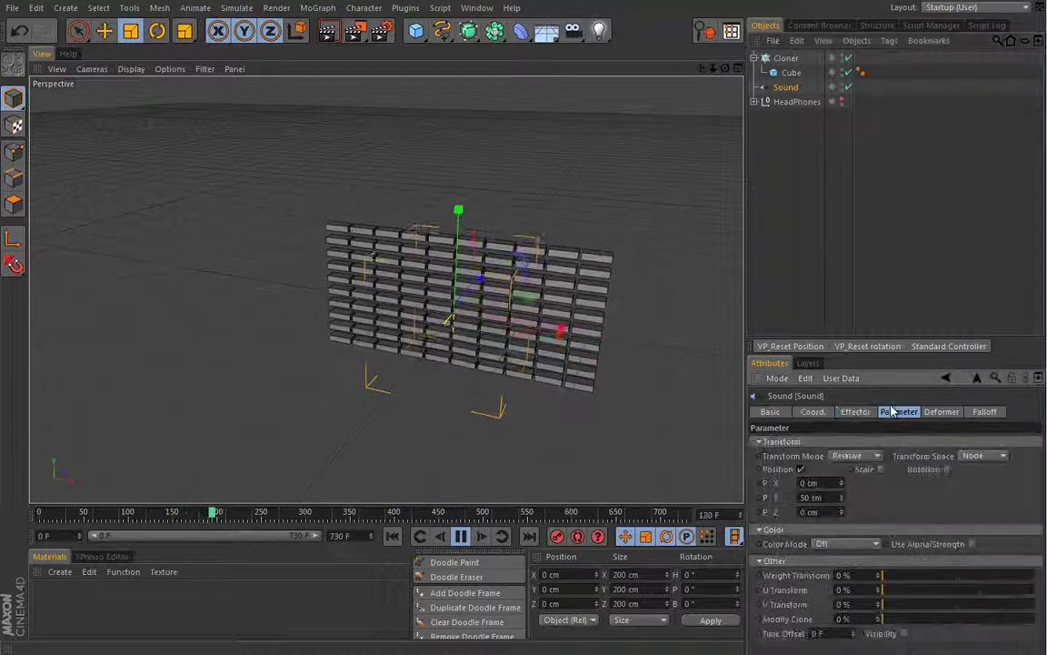
{"action": "left_click", "coordinate": [827, 496]}
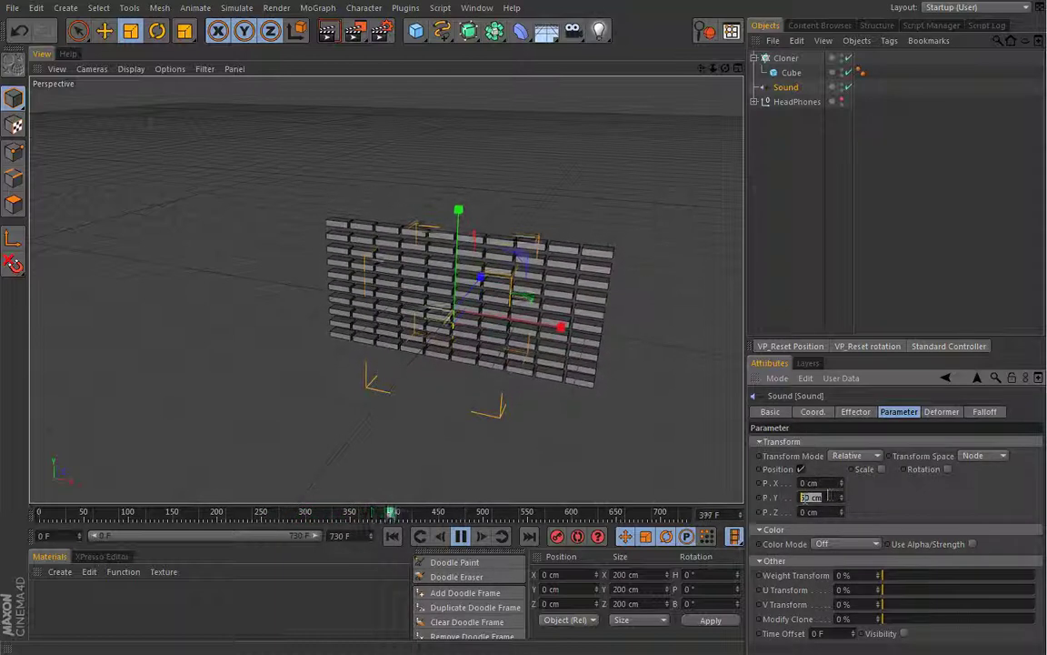
{"action": "type", "text": "100"}
{"action": "key", "text": "Return"}
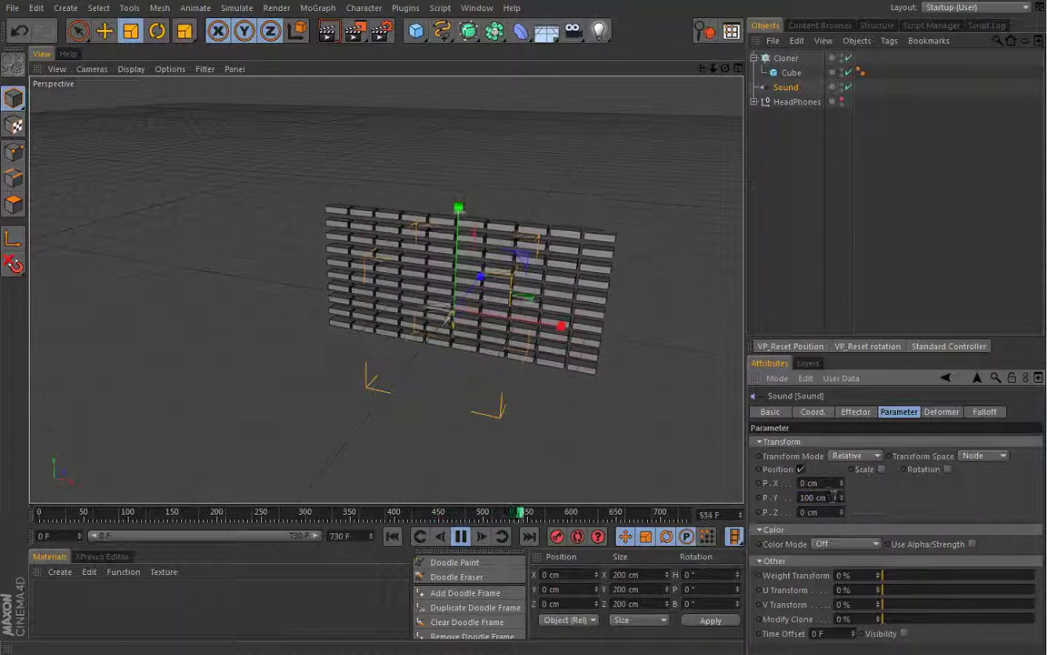
Turn off Position for the Sound effector, stop playback and return to frame 0
{"action": "left_click", "coordinate": [801, 469]}
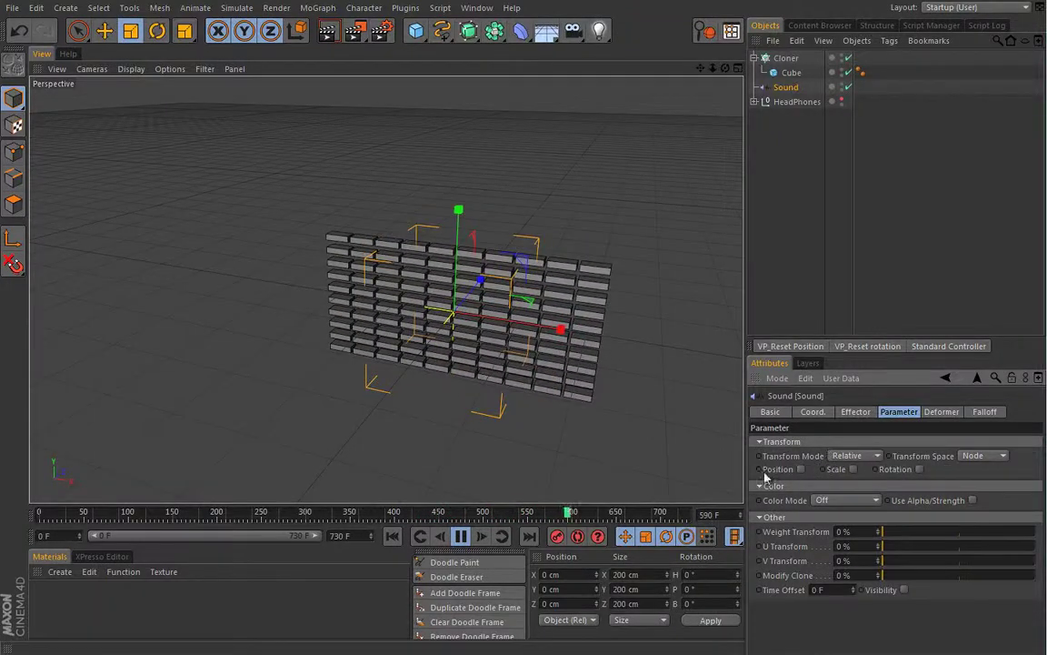
{"action": "left_click", "coordinate": [462, 536]}
{"action": "left_click", "coordinate": [394, 537]}
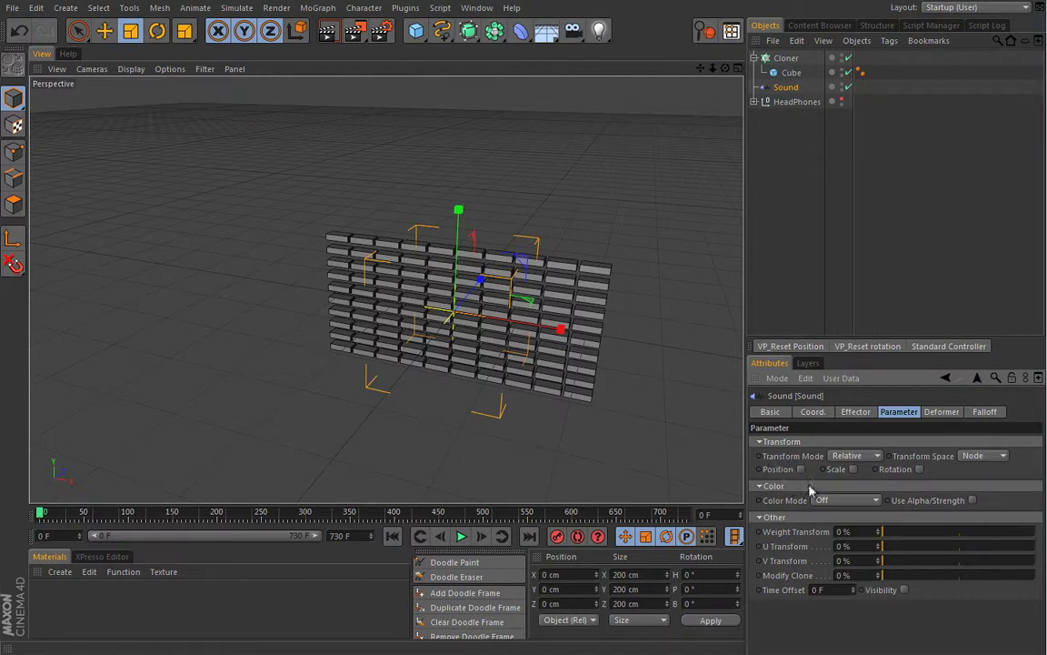
Set the Sound effector's Color Mode to On, preview the animation and return to frame 0
{"action": "left_click", "coordinate": [851, 500]}
{"action": "left_click", "coordinate": [831, 515]}
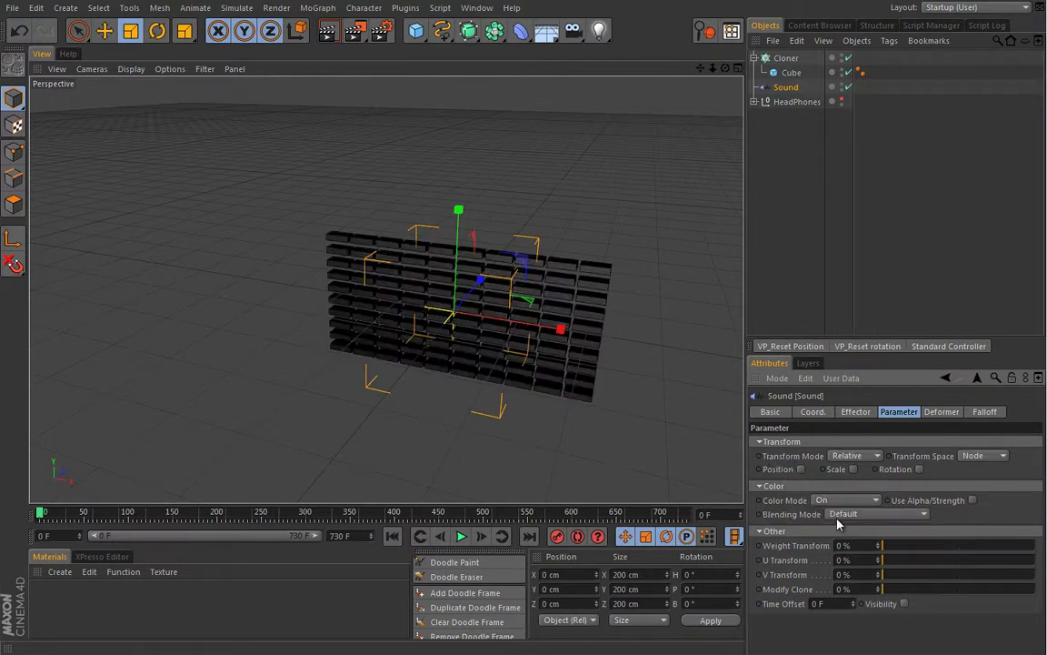
{"action": "left_click", "coordinate": [462, 536]}
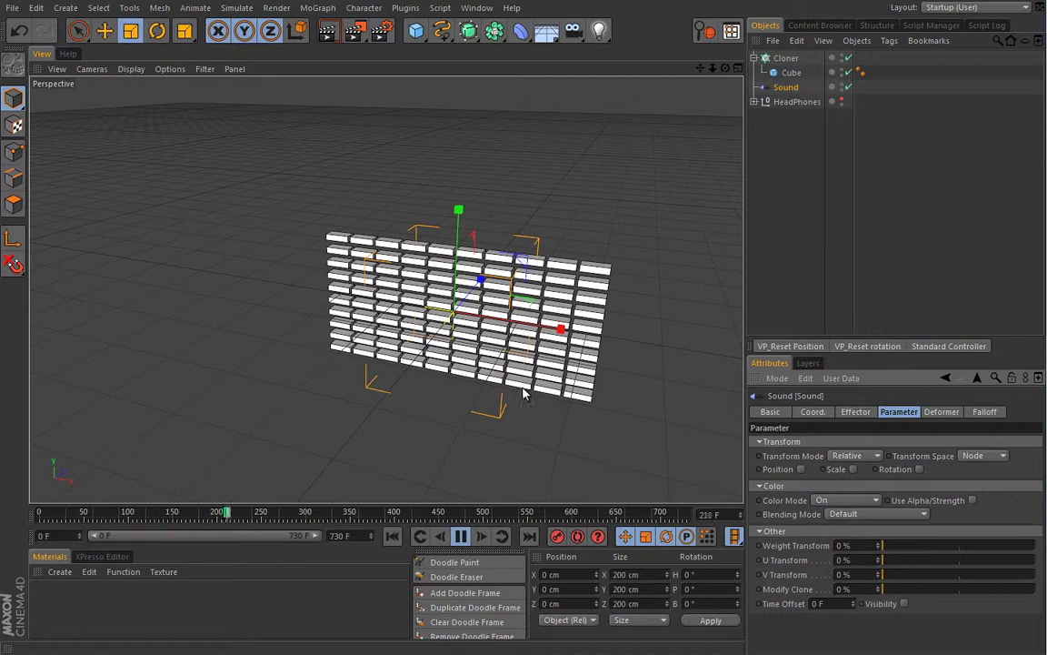
{"action": "left_click", "coordinate": [463, 537]}
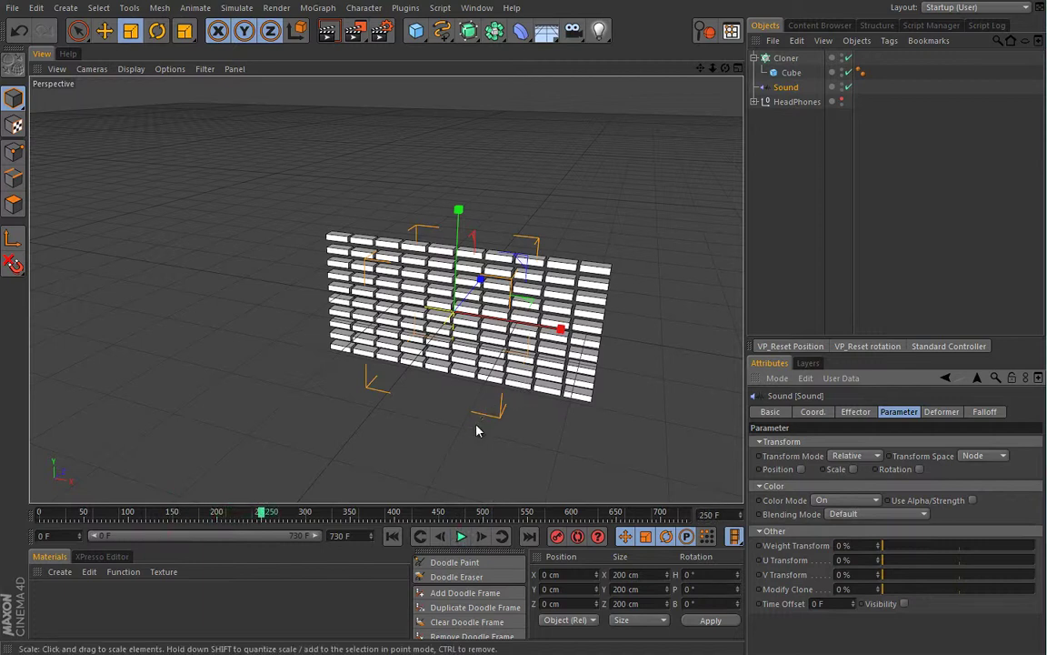
{"action": "key", "text": "shift+f"}
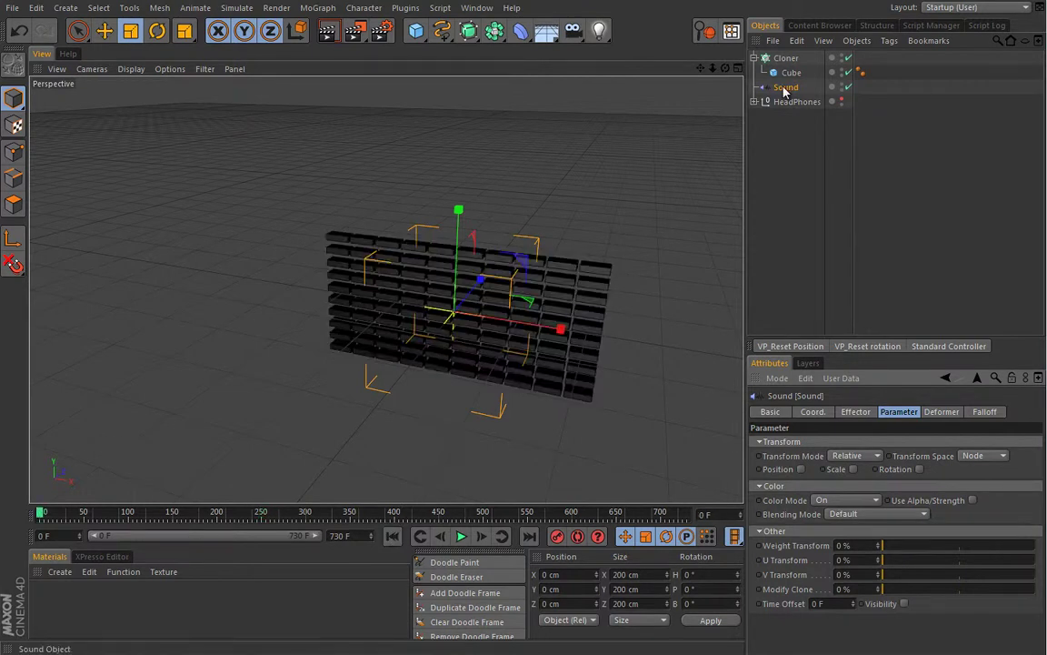
Set the first knot of the Sound effector's Frequency Color gradient to pure green (RGB 0, 255, 0)
{"action": "left_click", "coordinate": [856, 412]}
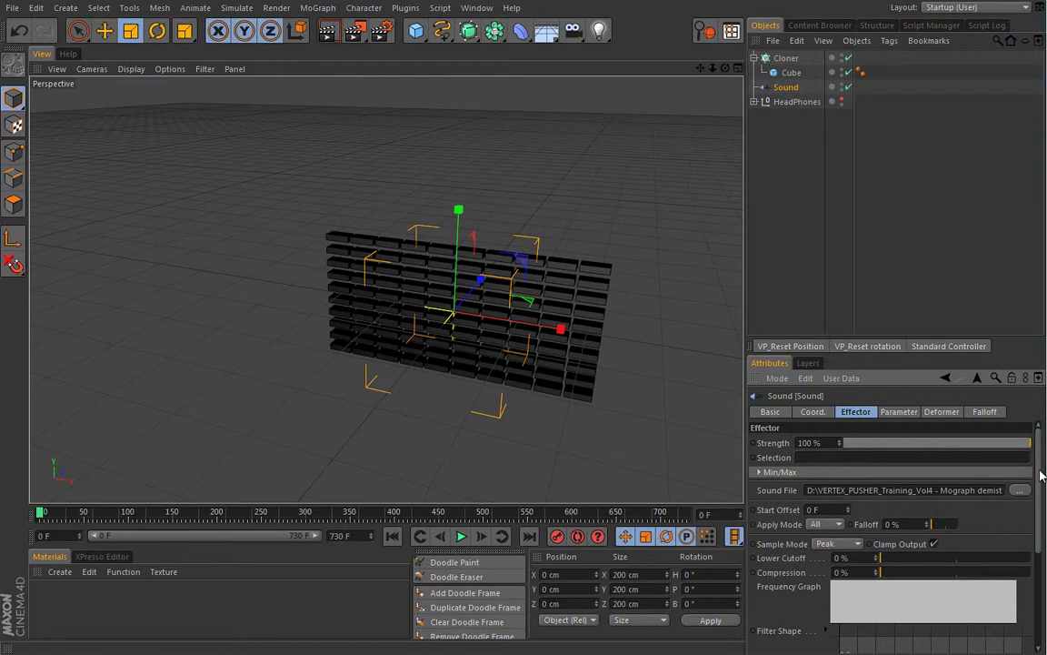
{"action": "scroll", "coordinate": [1043, 475], "scroll_direction": "down", "scroll_amount": 5}
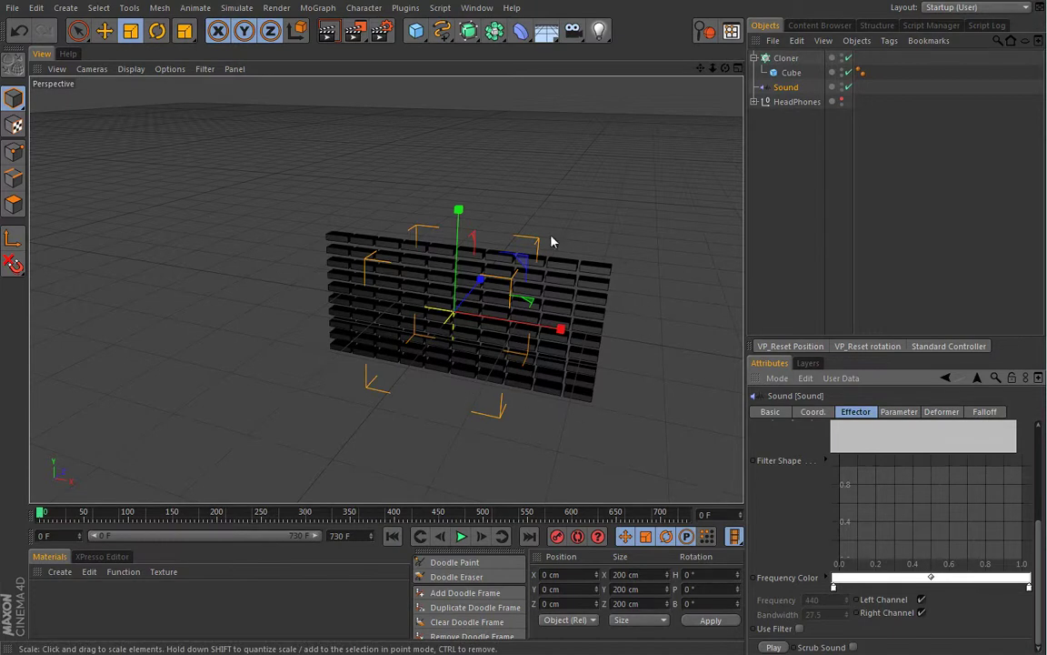
{"action": "double_click", "coordinate": [834, 587]}
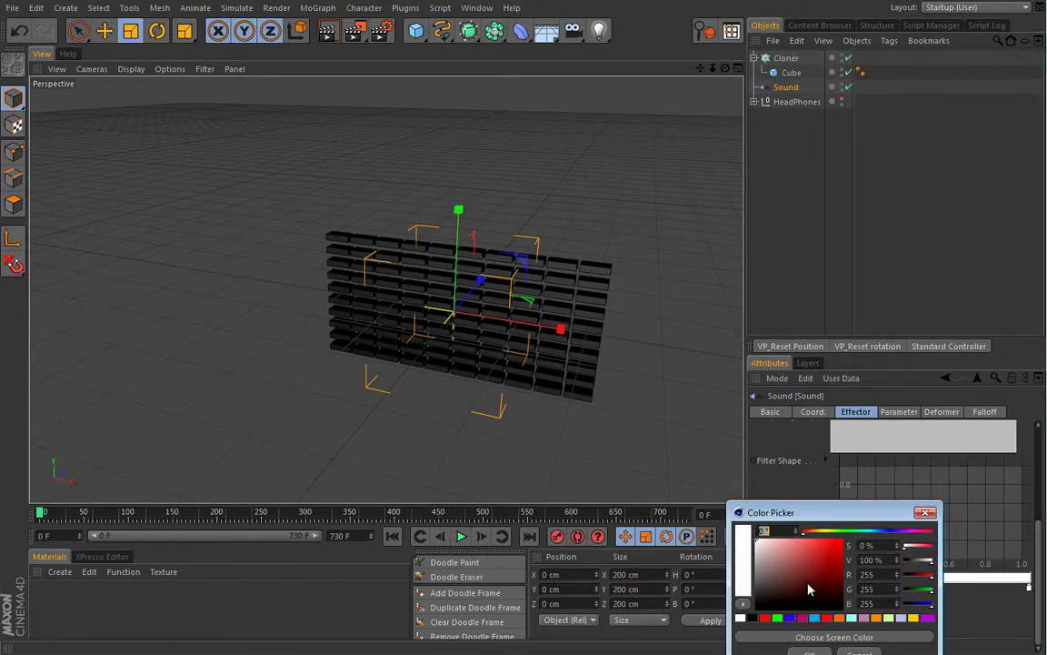
{"action": "left_click", "coordinate": [777, 617]}
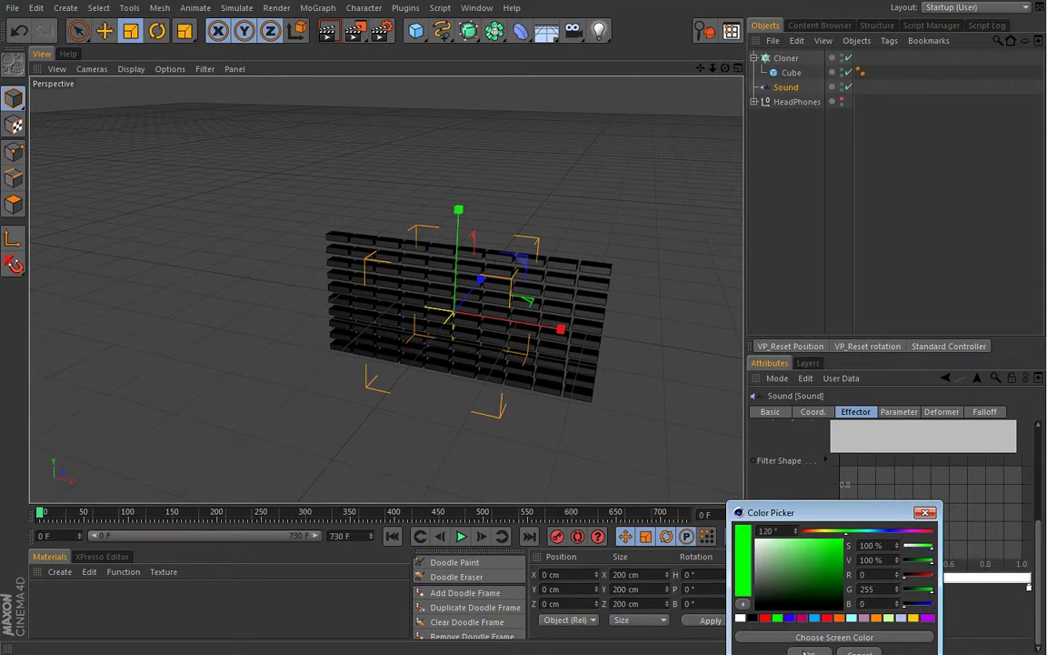
{"action": "left_click", "coordinate": [803, 651]}
Play the animation to examine the clones' green color, stop it and return to frame 0
{"action": "left_click", "coordinate": [461, 536]}
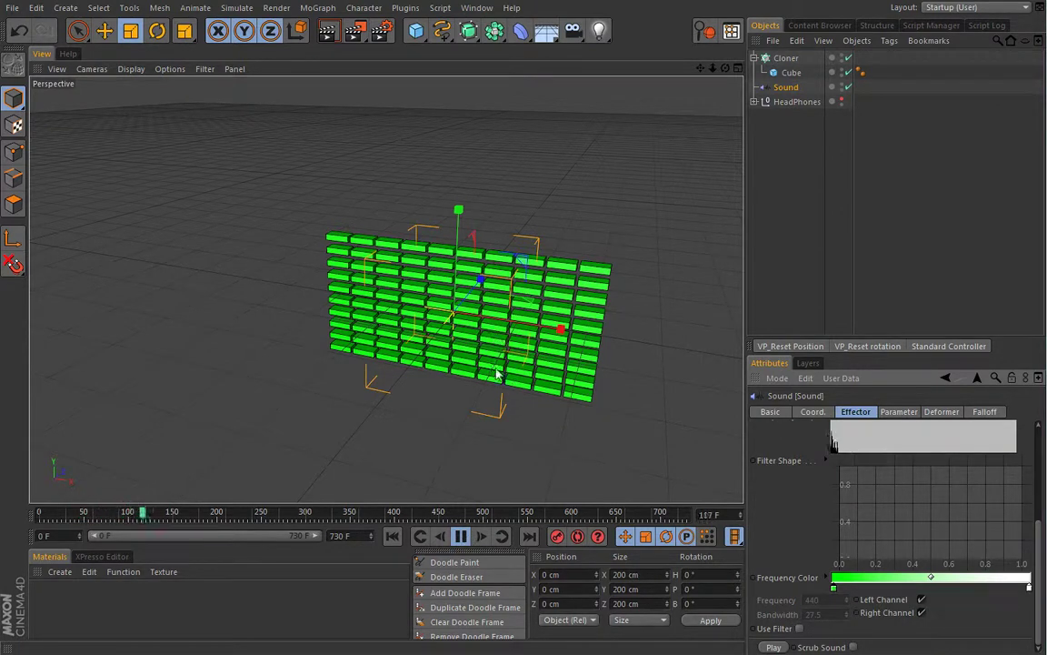
{"action": "left_click", "coordinate": [448, 539]}
{"action": "key", "text": "shift+f"}
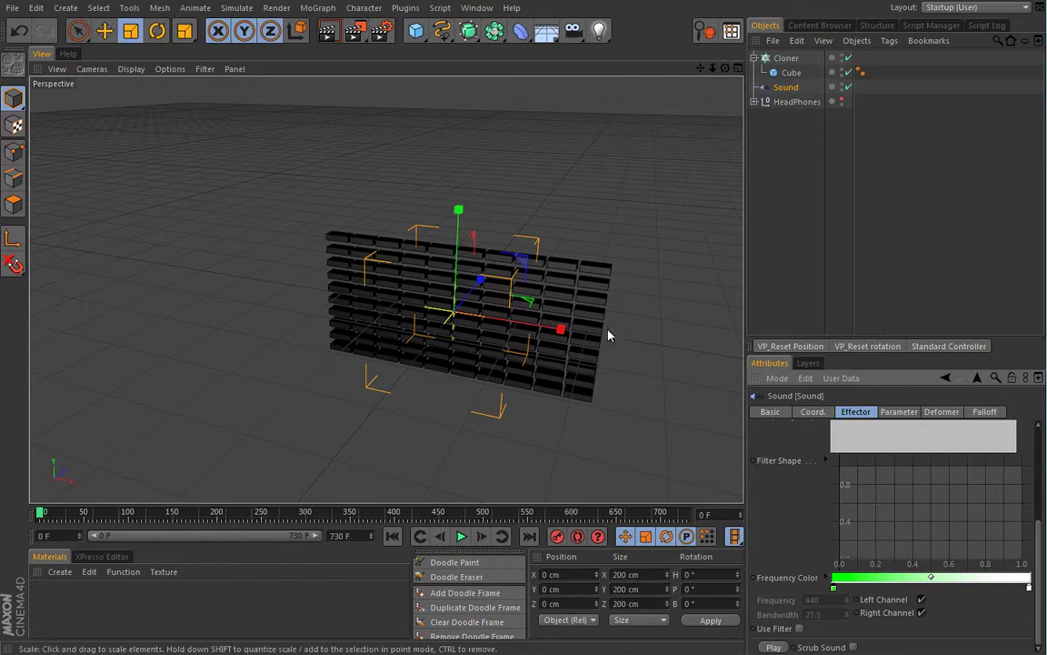
Add an orange knot at about 0.2 and a yellow knot (RGB 255, 238, 0) at about 0.6 to the Frequency Color gradient
{"action": "double_click", "coordinate": [882, 582]}
{"action": "left_click", "coordinate": [915, 616]}
{"action": "left_click", "coordinate": [853, 651]}
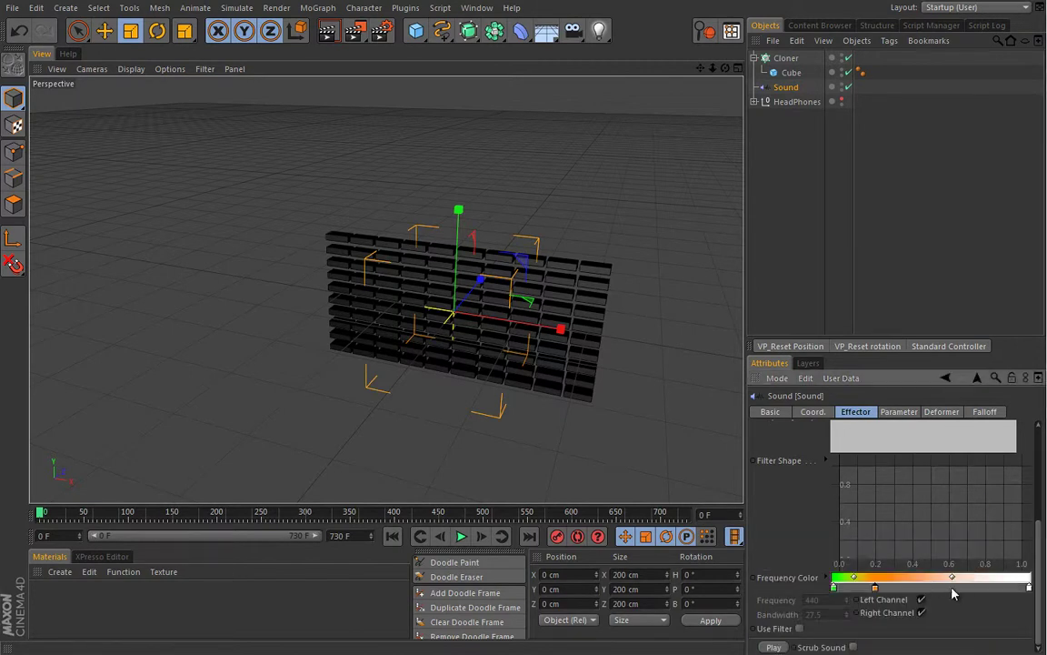
{"action": "double_click", "coordinate": [954, 590]}
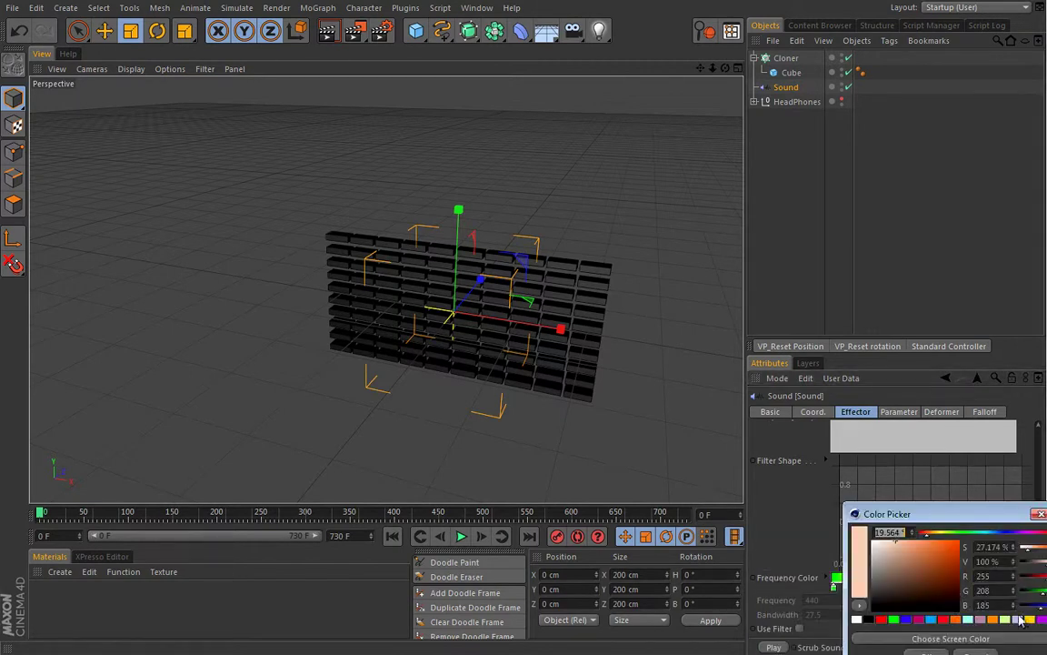
{"action": "left_click", "coordinate": [1022, 620]}
{"action": "left_click", "coordinate": [941, 534]}
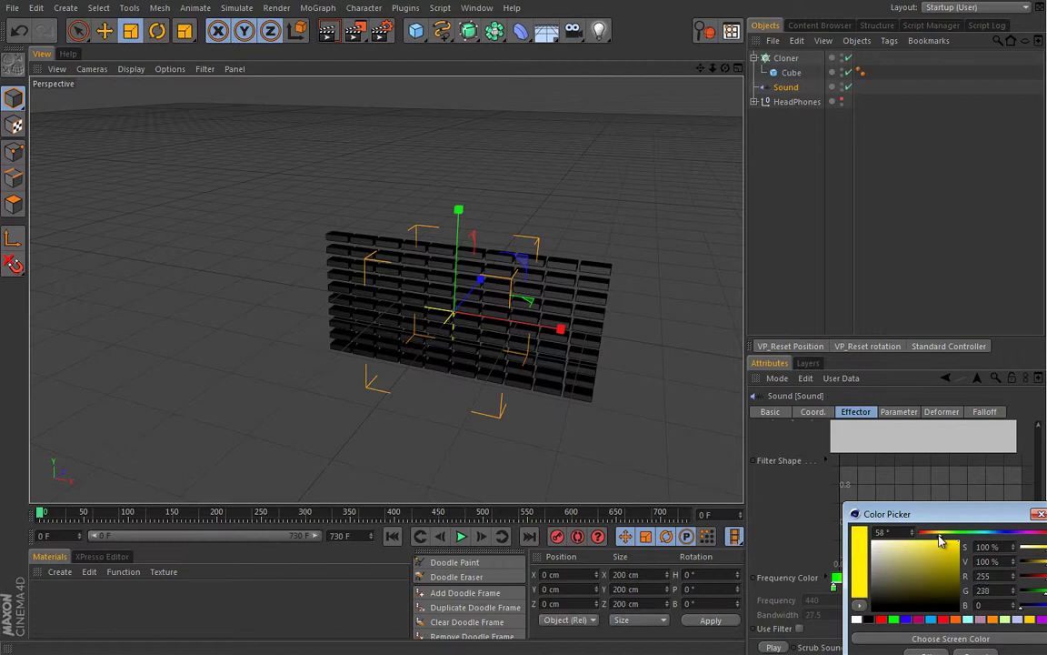
{"action": "left_click", "coordinate": [929, 653]}
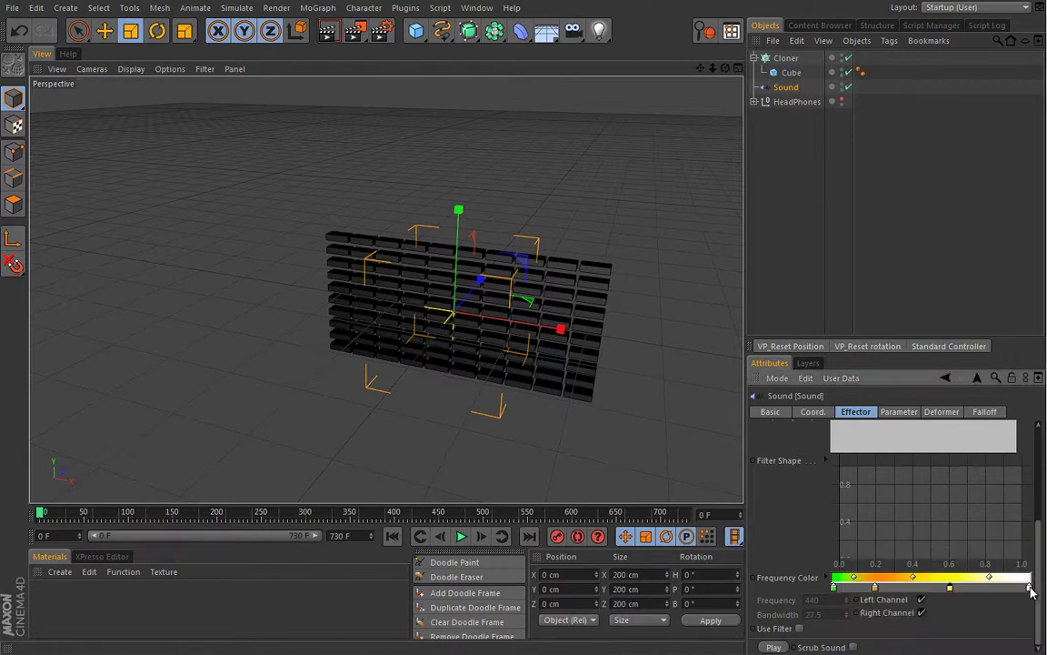
Set the last knot of the Frequency Color gradient to red and shift the yellow-red midpoint slightly toward yellow
{"action": "double_click", "coordinate": [1029, 588]}
{"action": "left_click", "coordinate": [1020, 618]}
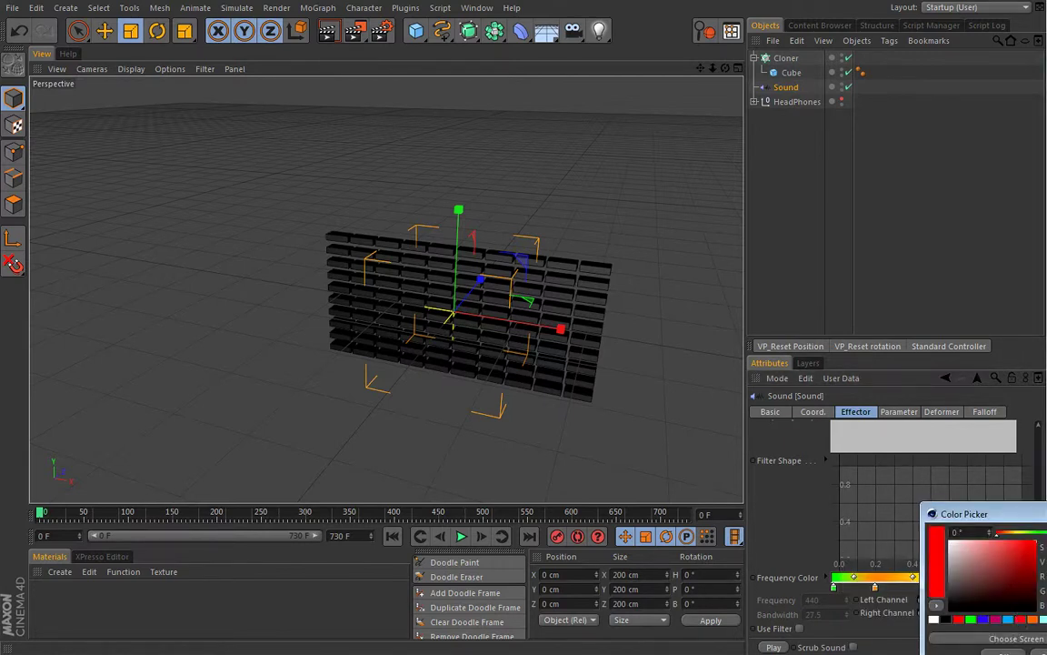
{"action": "left_click", "coordinate": [1006, 652]}
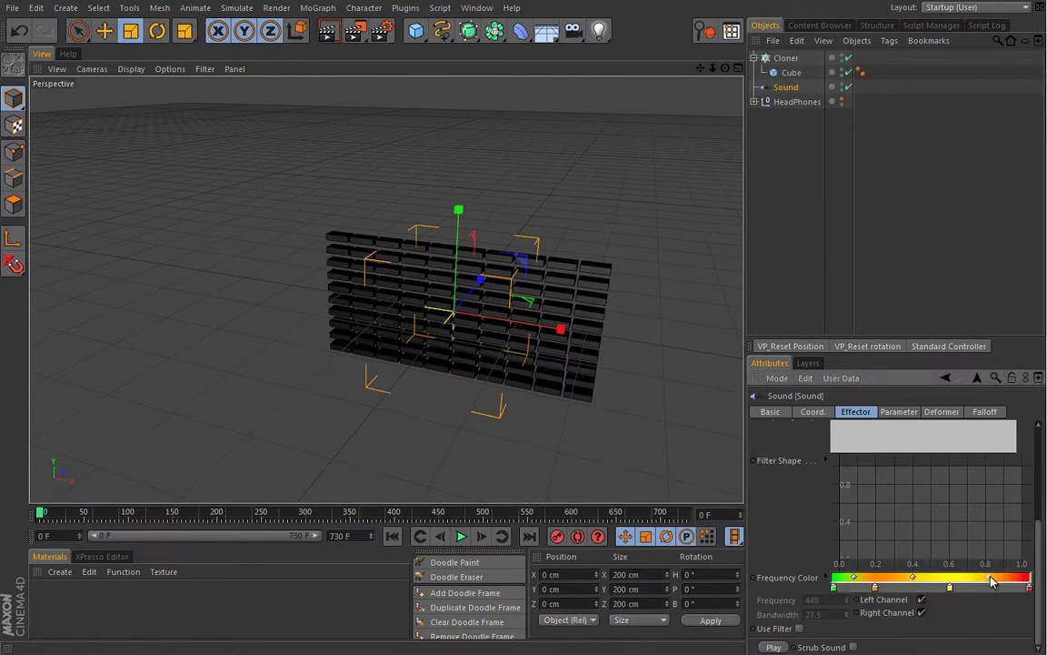
{"action": "left_click_drag", "start_coordinate": [1030, 588], "coordinate": [1027, 588]}
Play the animation twice to examine how the clones respond to the new gradient, returning to frame 0 each time
{"action": "left_click", "coordinate": [461, 537]}
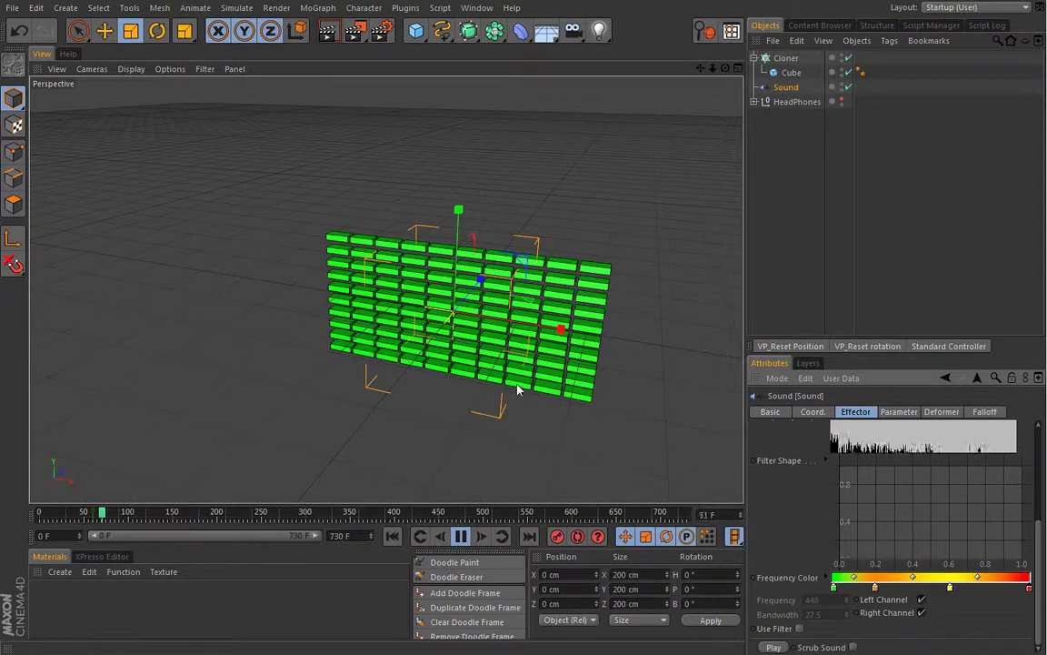
{"action": "left_click", "coordinate": [462, 537]}
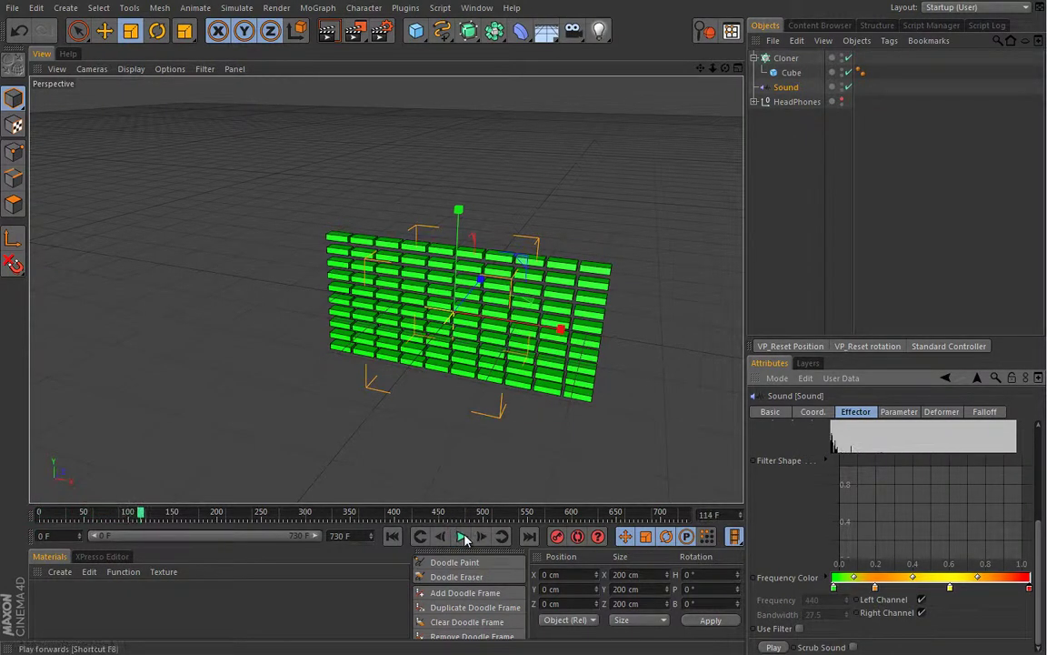
{"action": "left_click", "coordinate": [395, 536]}
{"action": "left_click_drag", "start_coordinate": [1040, 537], "coordinate": [1041, 459]}
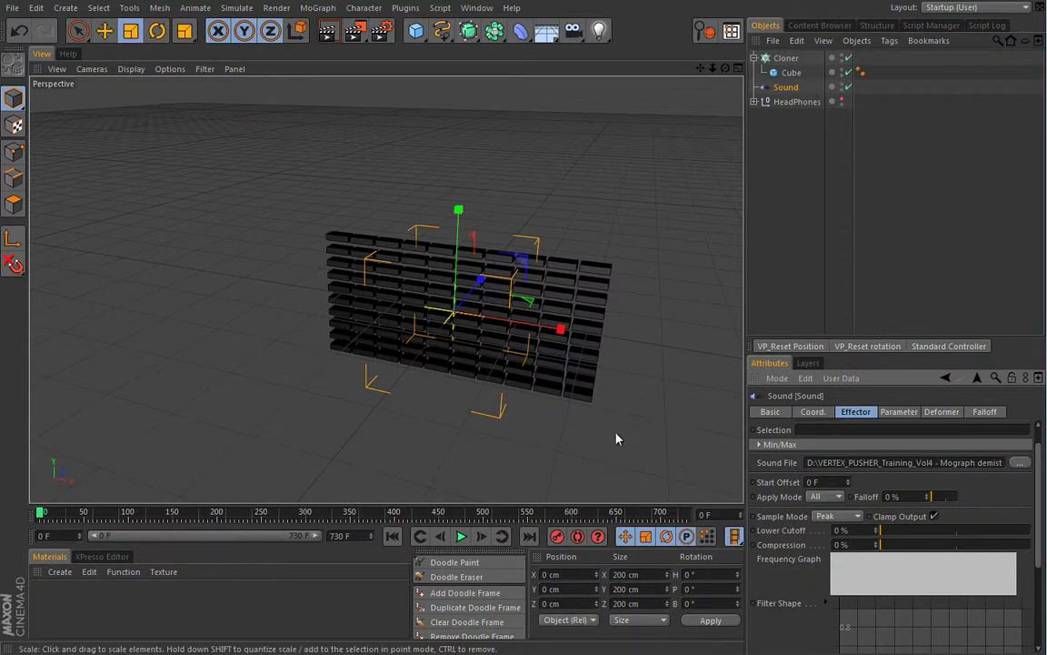
{"action": "scroll", "coordinate": [800, 507], "scroll_direction": "up", "scroll_amount": 2}
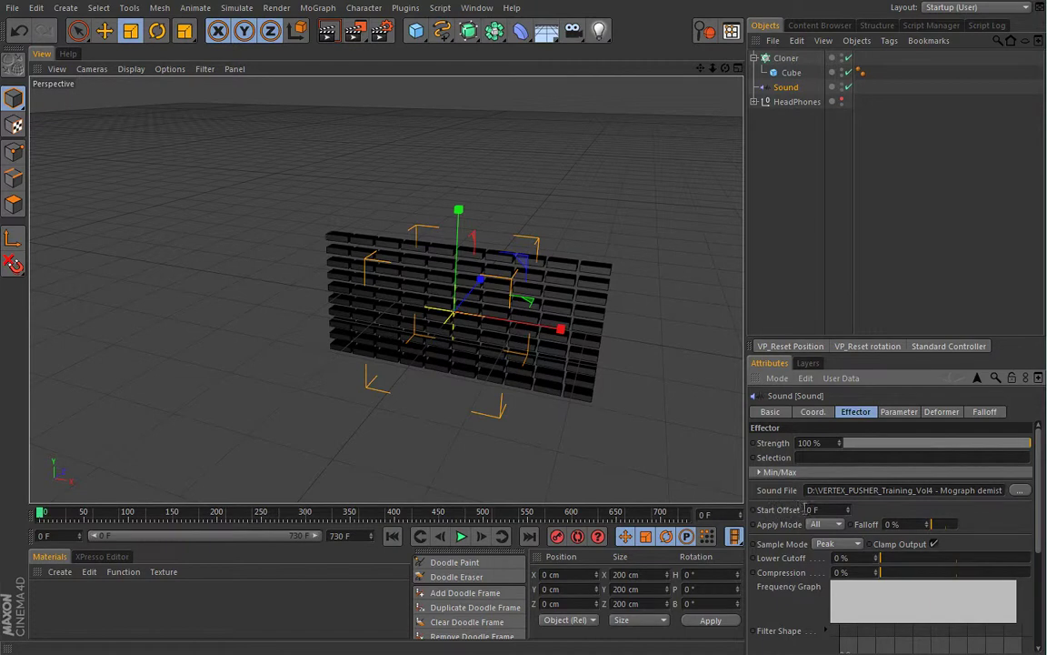
{"action": "left_click", "coordinate": [461, 535]}
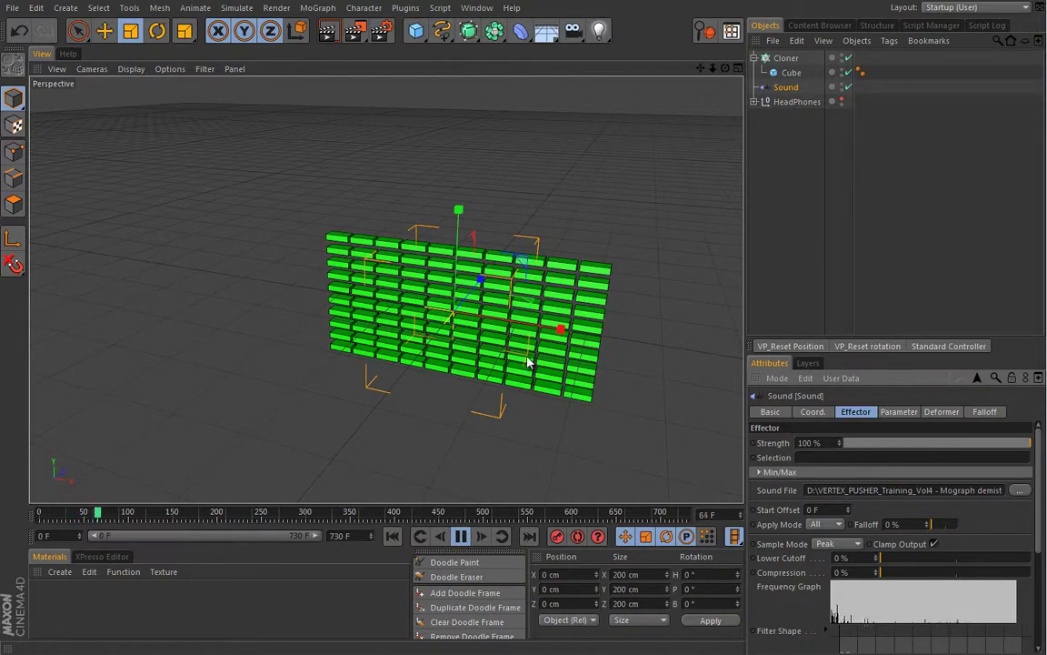
{"action": "left_click", "coordinate": [461, 535]}
{"action": "left_click", "coordinate": [393, 536]}
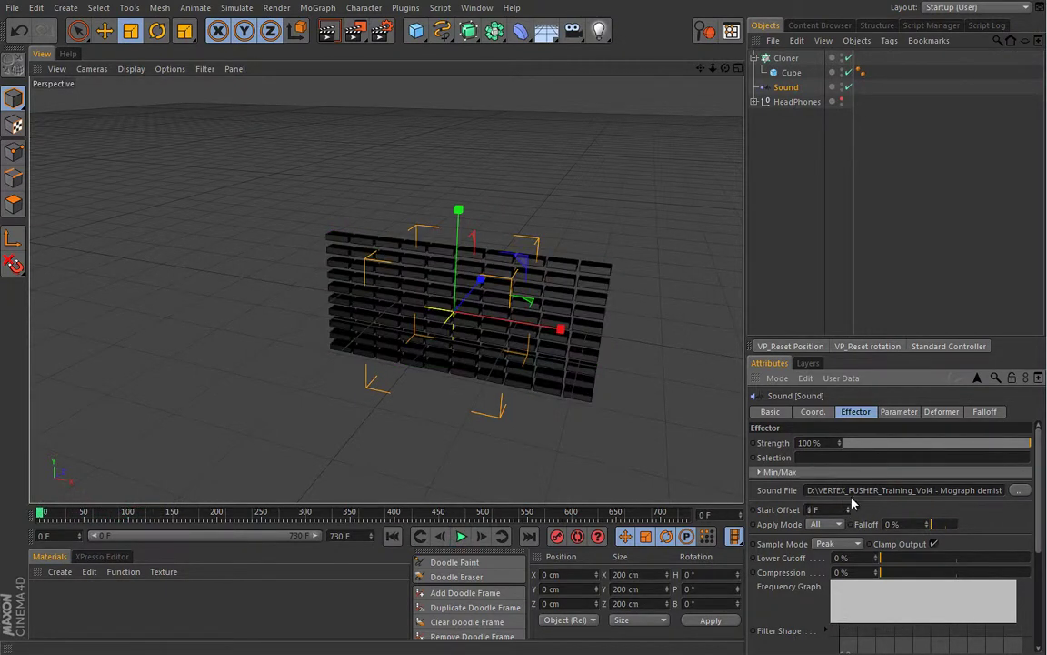
Try a Start Offset of 47 F on the Sound effector during playback, restore 0 F and return to frame 0
{"action": "left_click", "coordinate": [461, 536]}
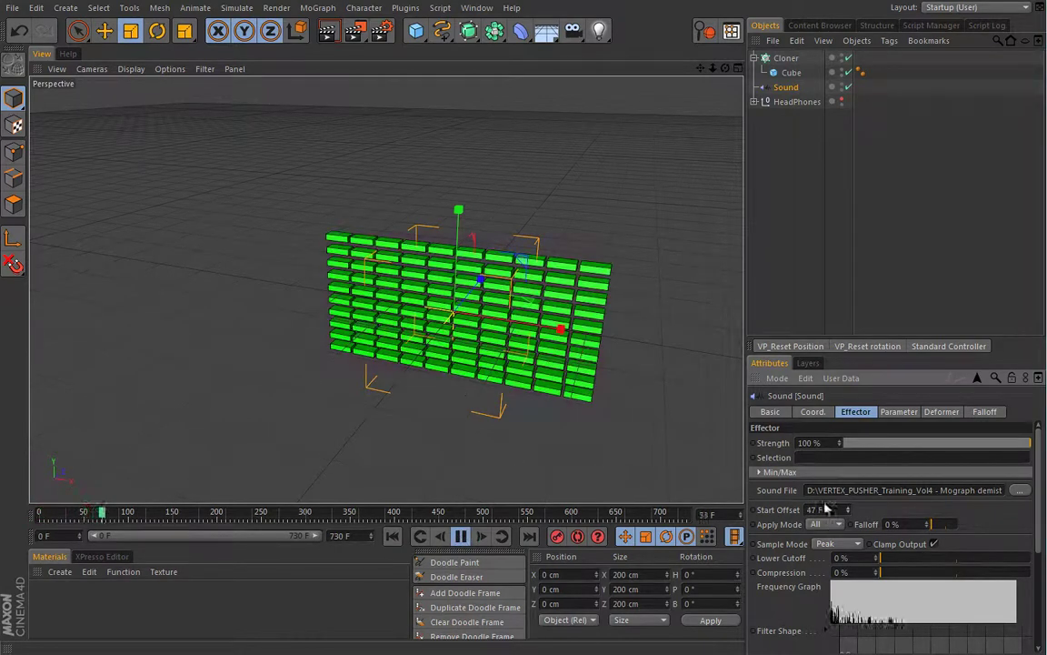
{"action": "left_click", "coordinate": [461, 537]}
{"action": "left_click", "coordinate": [394, 537]}
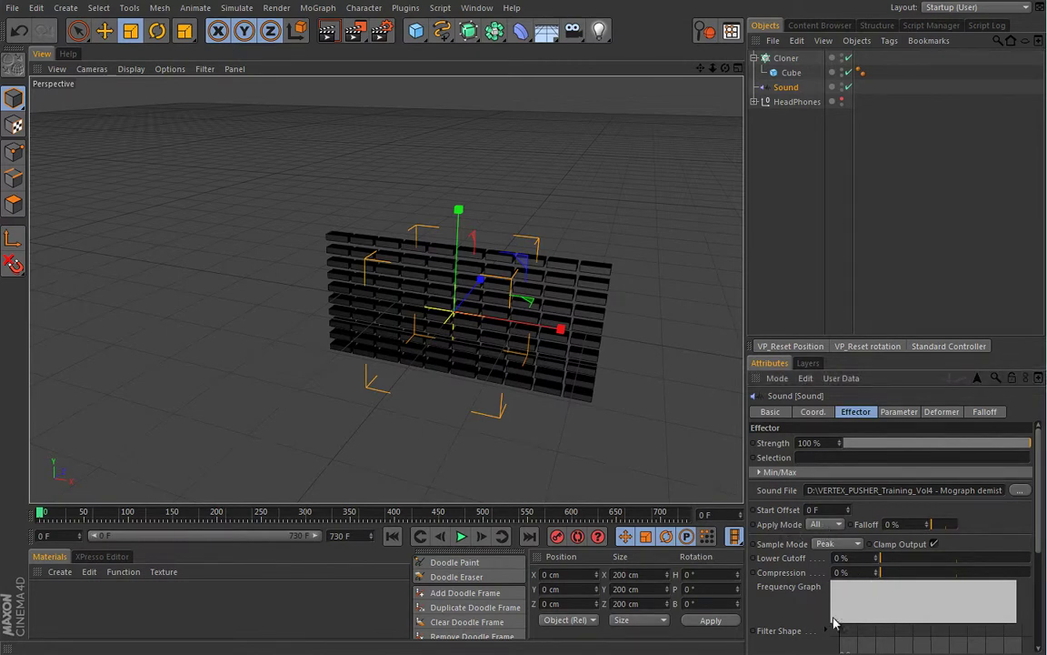
Set the Sound effector's Apply Mode to Step
{"action": "left_click_drag", "start_coordinate": [1043, 544], "coordinate": [1043, 634]}
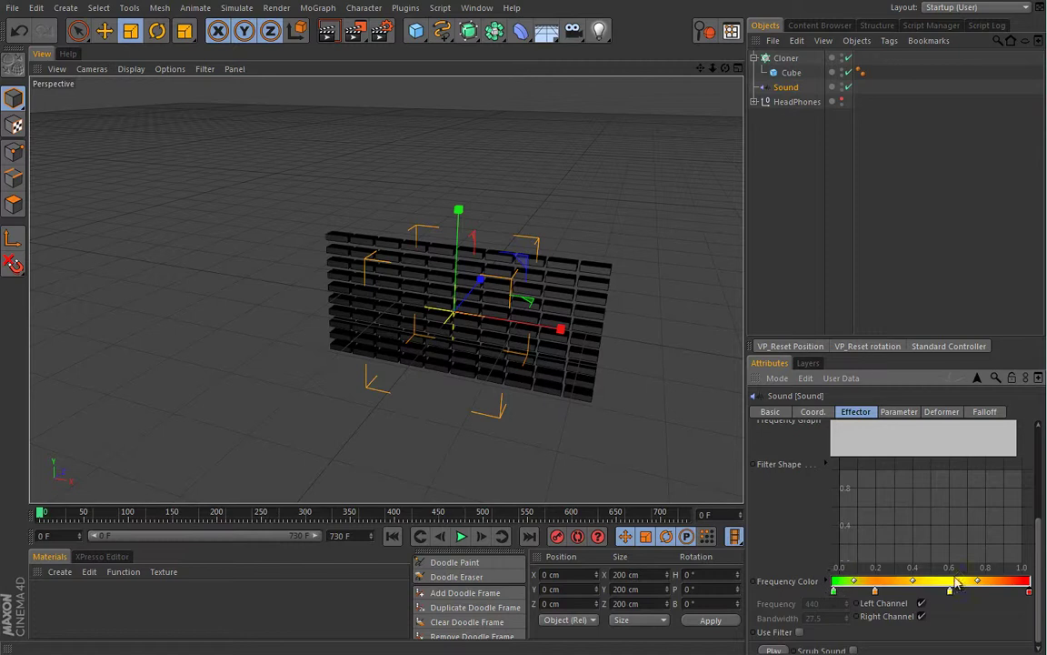
{"action": "left_click_drag", "start_coordinate": [1043, 576], "coordinate": [1033, 482]}
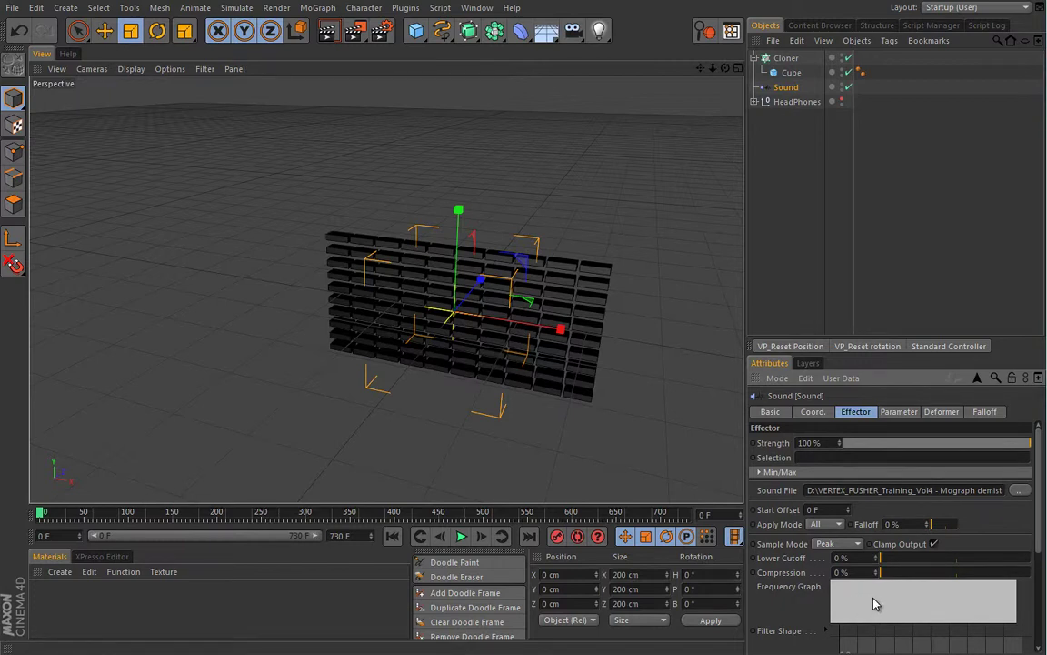
{"action": "left_click", "coordinate": [835, 527]}
{"action": "left_click", "coordinate": [833, 548]}
{"action": "left_click_drag", "start_coordinate": [1039, 513], "coordinate": [1038, 552]}
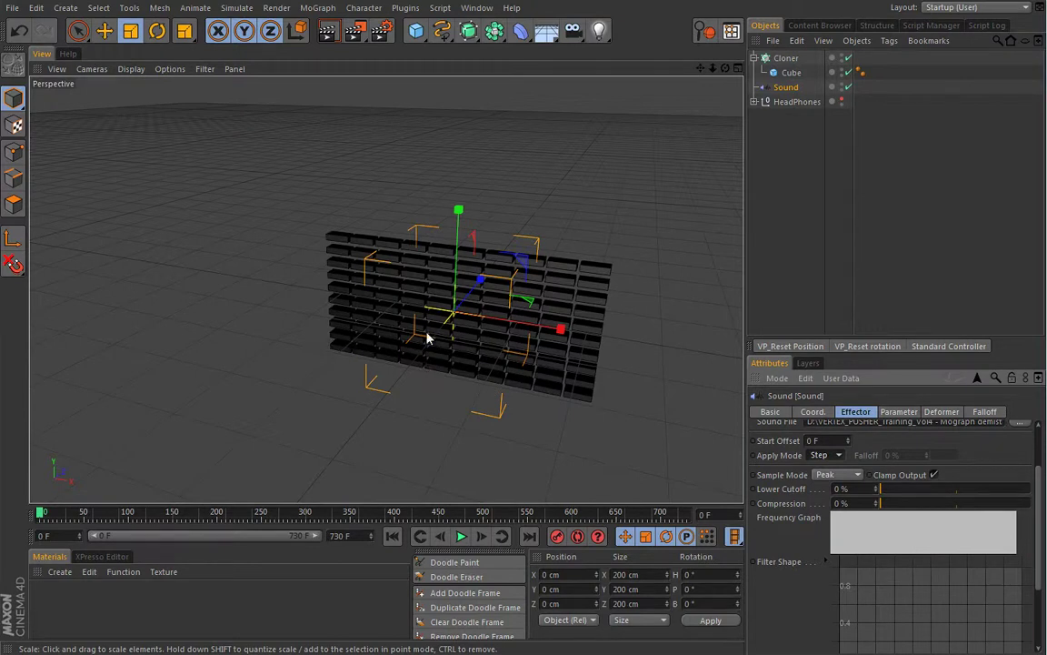
{"action": "left_click_drag", "start_coordinate": [1036, 485], "coordinate": [1039, 538]}
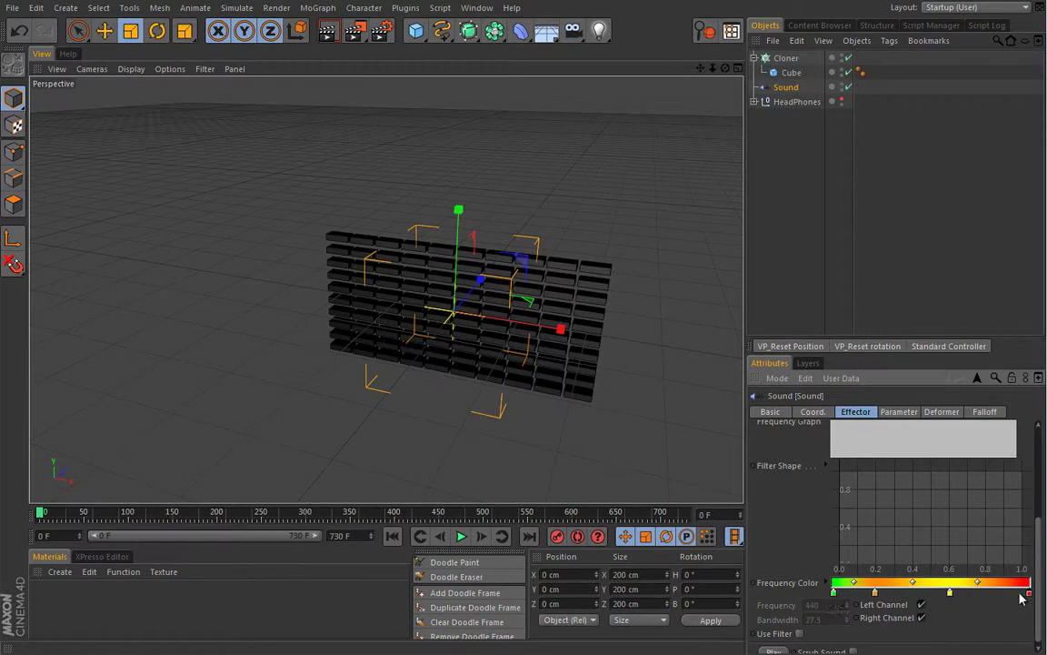
{"action": "scroll", "coordinate": [1037, 545], "scroll_direction": "up", "scroll_amount": 10}
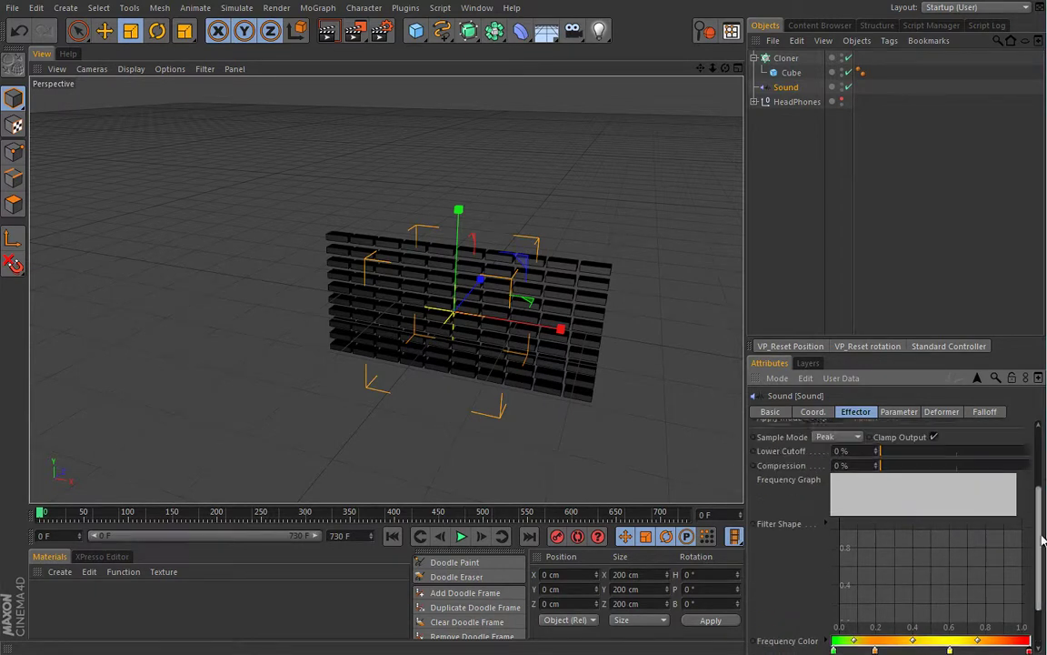
Play the animation to examine the equalizer colors across the clone rows, stop it and return to frame 0
{"action": "left_click", "coordinate": [461, 536]}
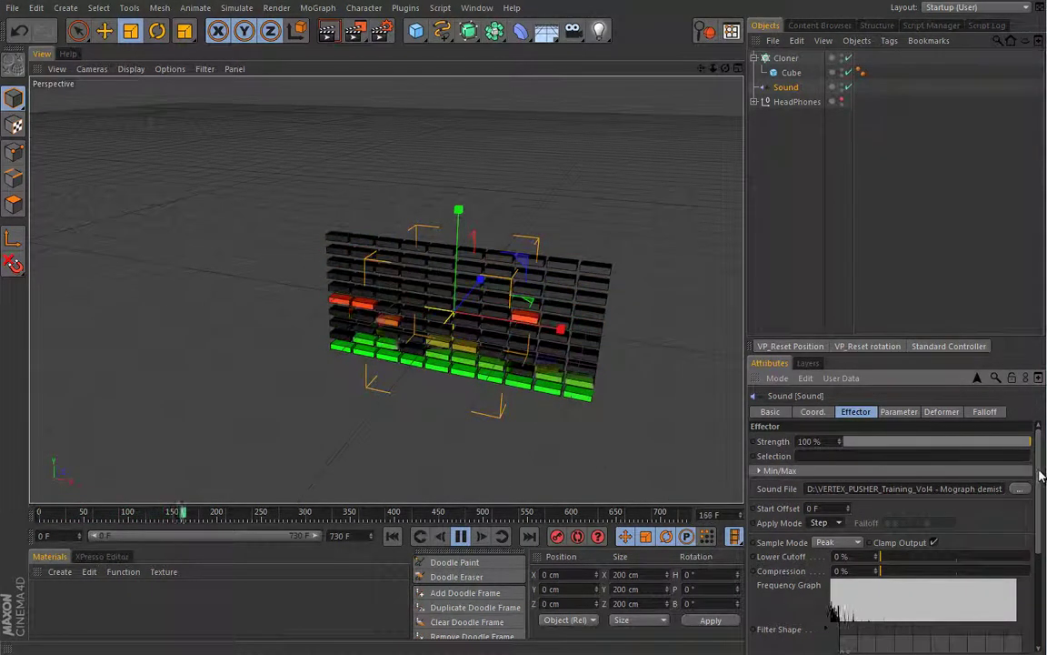
{"action": "scroll", "coordinate": [1007, 477], "scroll_direction": "down", "scroll_amount": 5}
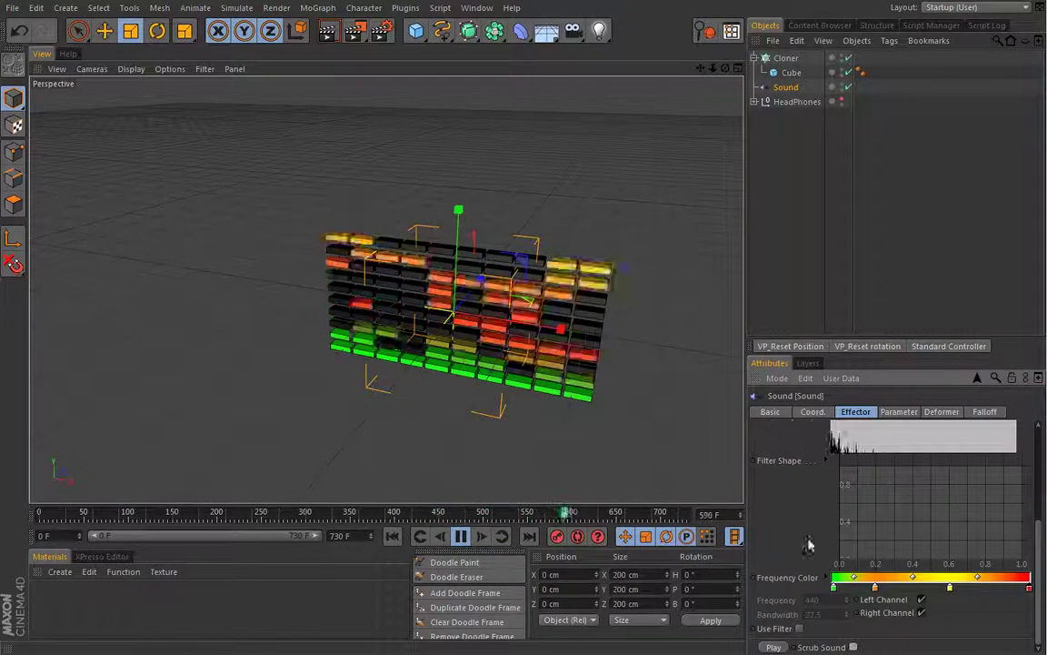
{"action": "left_click", "coordinate": [461, 536]}
{"action": "left_click", "coordinate": [394, 536]}
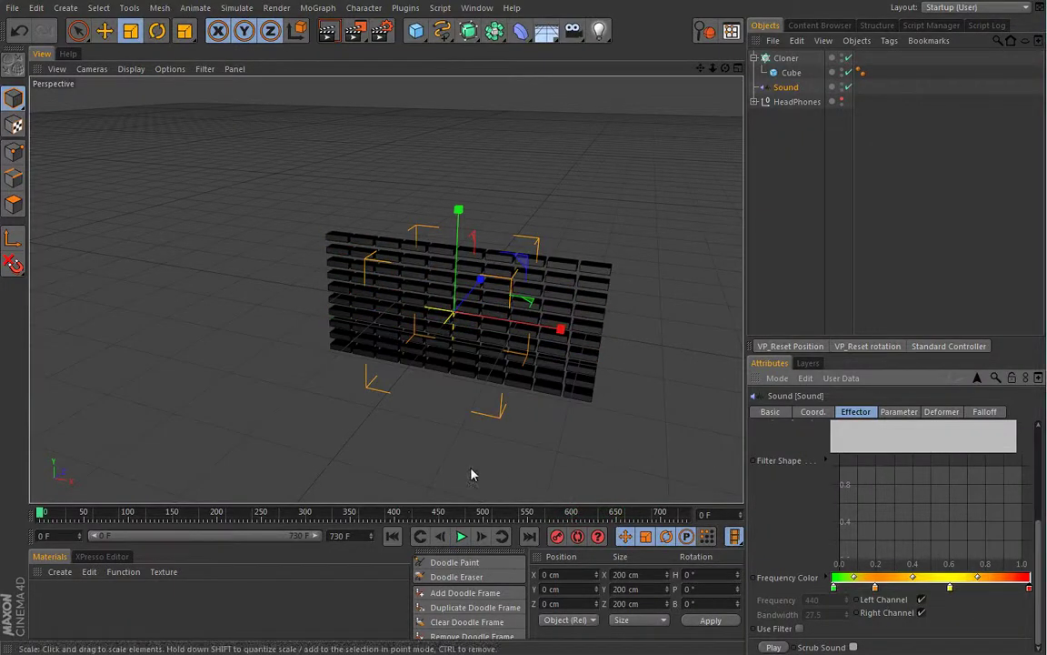
Try the Average and Switch sample modes on the Sound effector during playback and set Sample Mode back to Peak
{"action": "scroll", "coordinate": [760, 485], "scroll_direction": "up", "scroll_amount": 5}
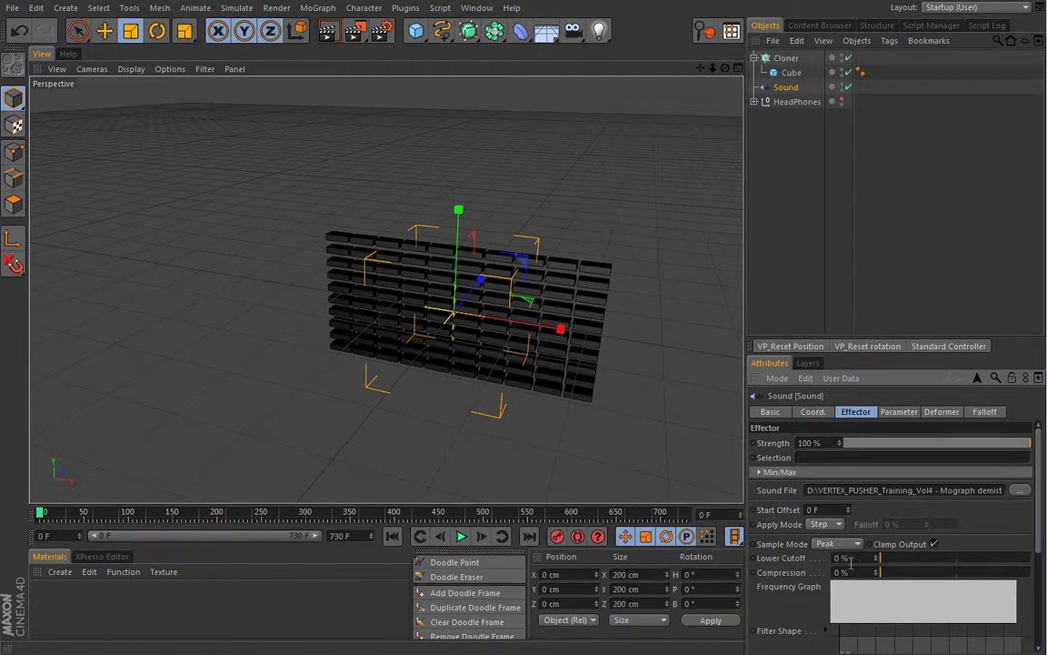
{"action": "left_click", "coordinate": [461, 536]}
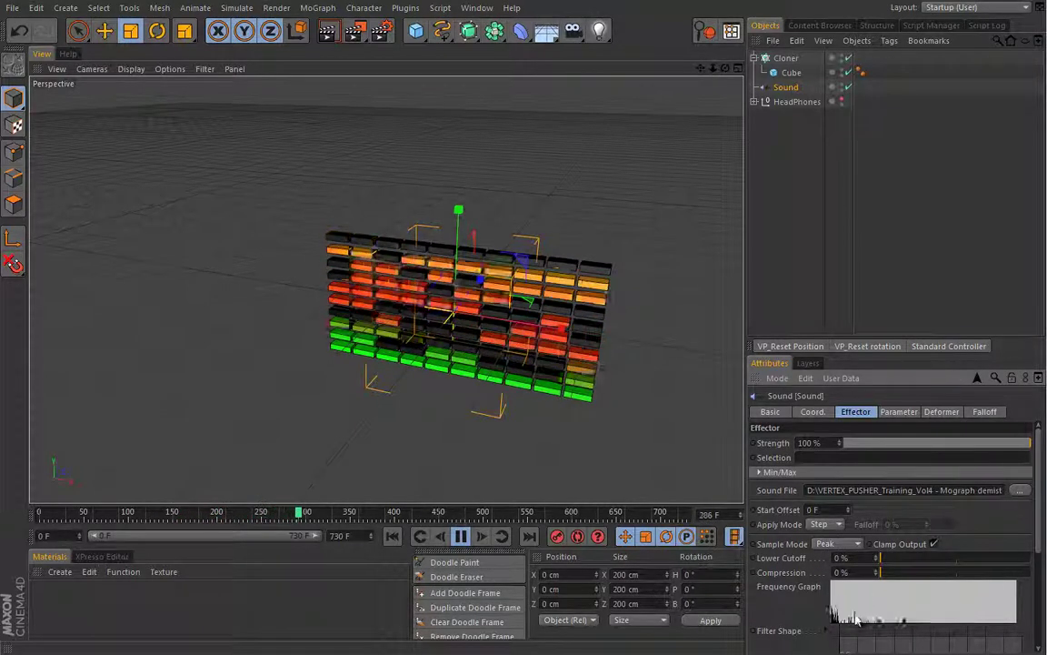
{"action": "left_click", "coordinate": [836, 544]}
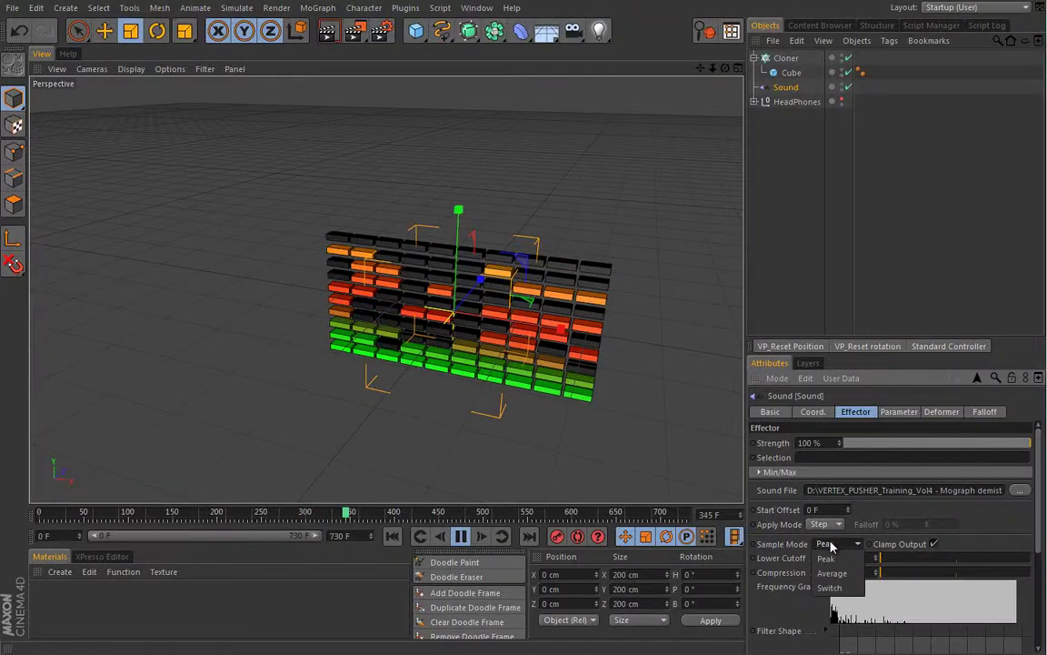
{"action": "left_click", "coordinate": [829, 574]}
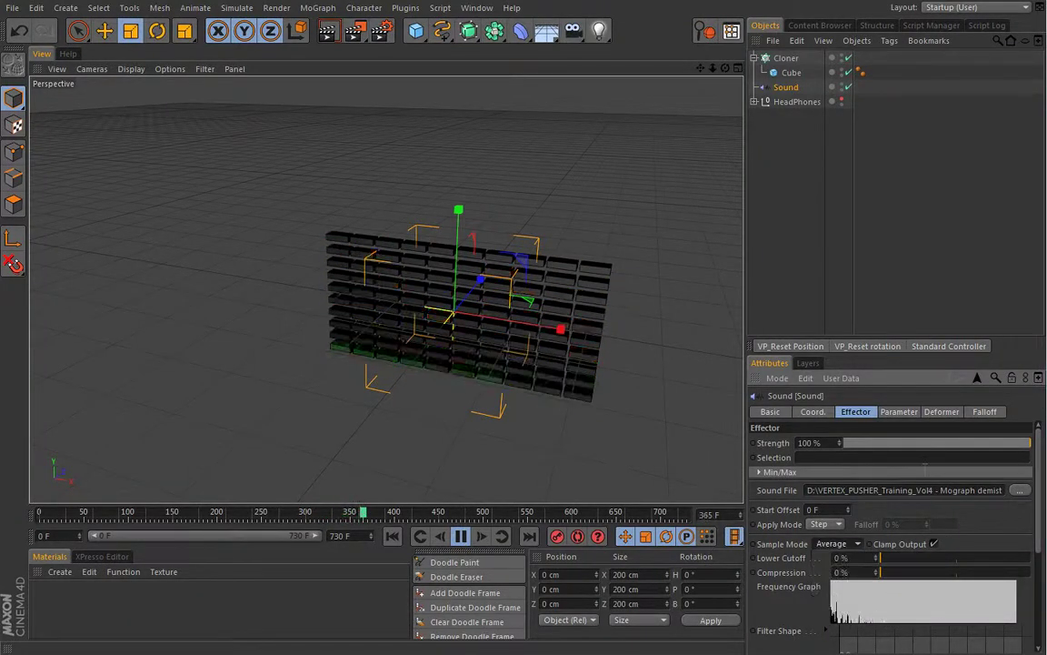
{"action": "left_click", "coordinate": [846, 544]}
{"action": "left_click", "coordinate": [831, 587]}
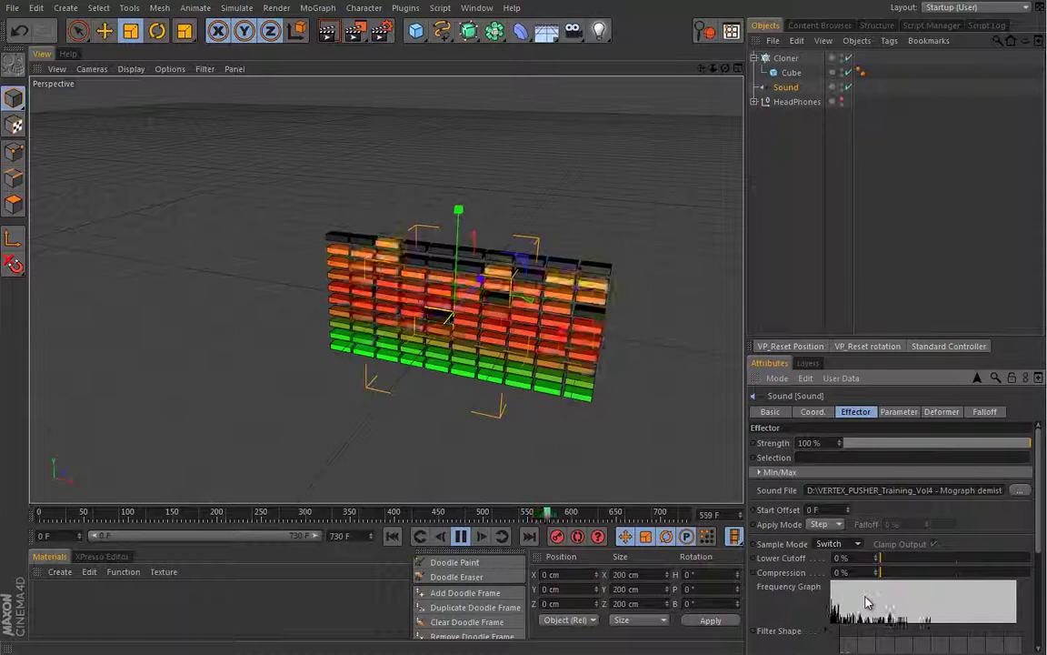
{"action": "left_click", "coordinate": [852, 546]}
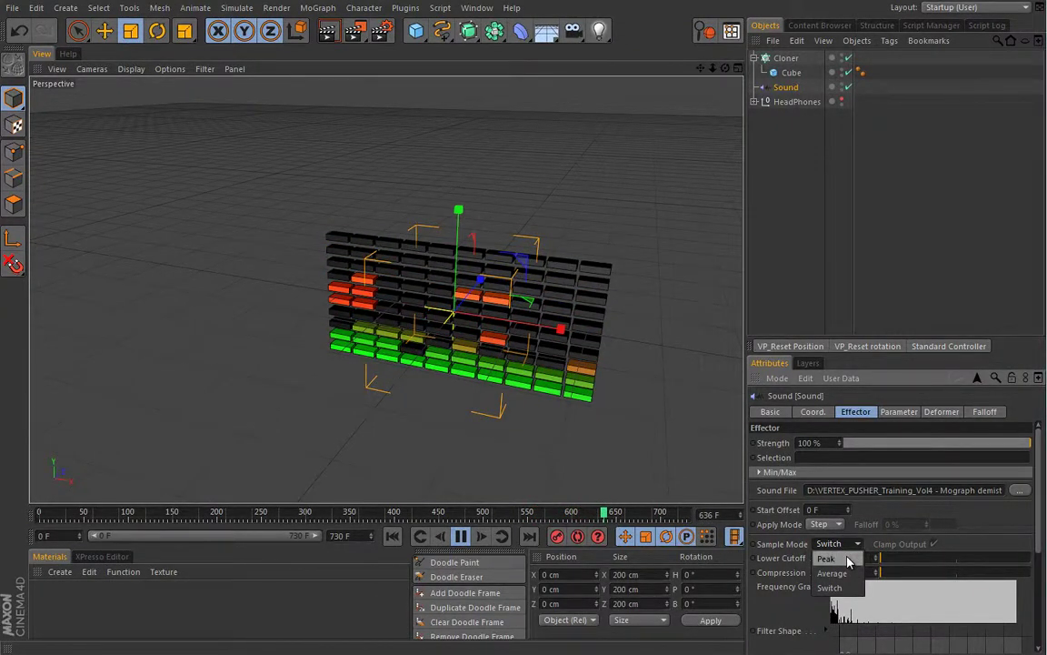
{"action": "left_click", "coordinate": [846, 559]}
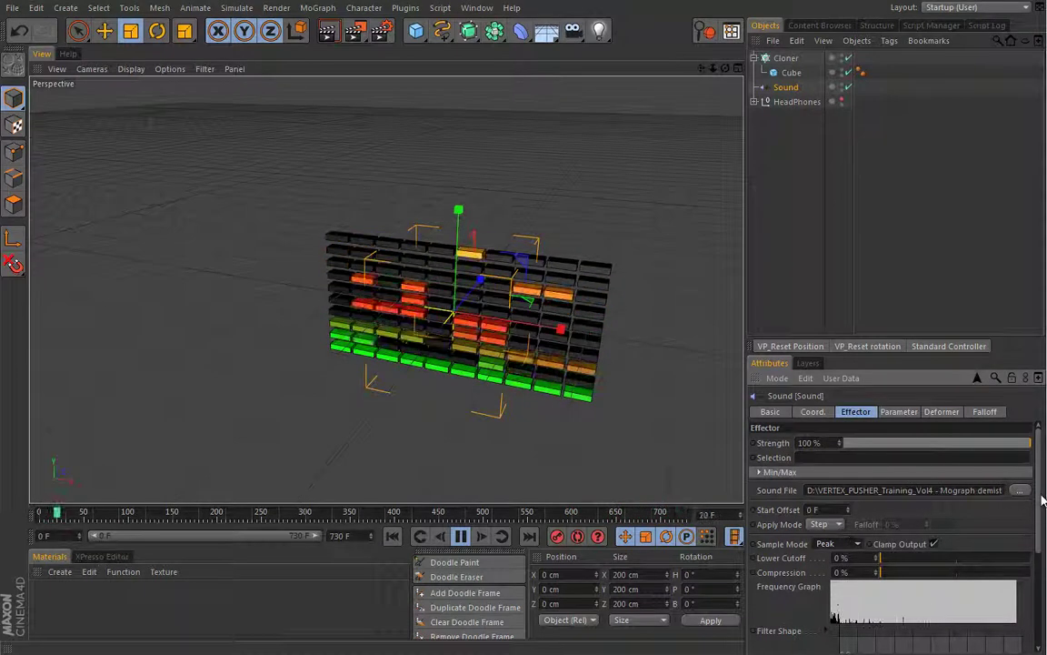
Try a Lower Cutoff of 31 % and a Compression of 52 % during playback, reset both to 0 % and return to frame 0
{"action": "left_click_drag", "start_coordinate": [879, 558], "coordinate": [929, 565]}
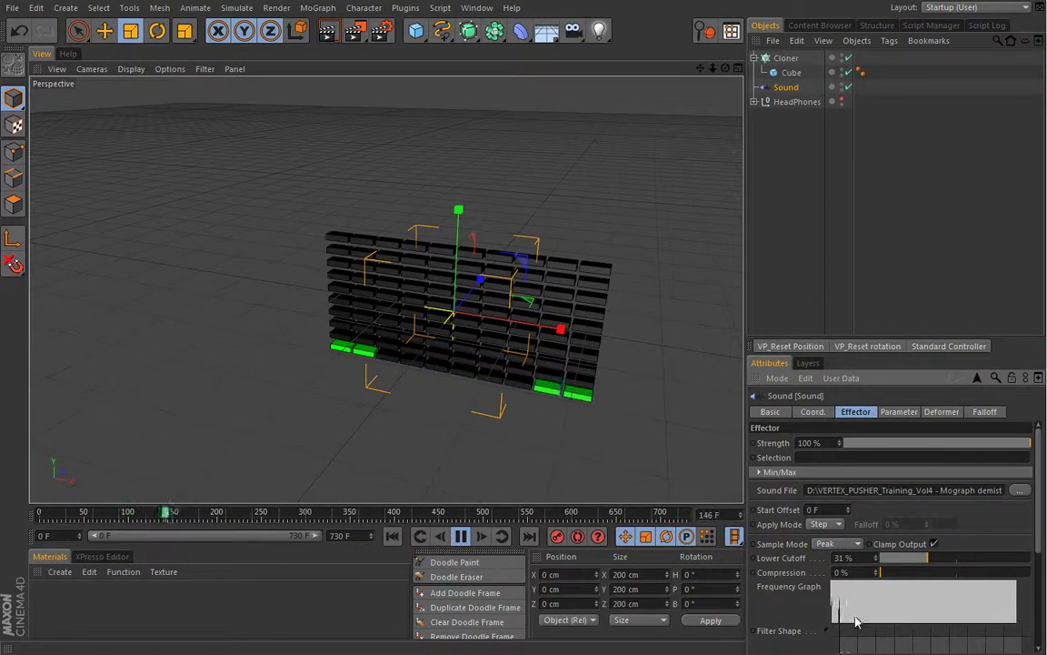
{"action": "left_click_drag", "start_coordinate": [928, 557], "coordinate": [961, 586]}
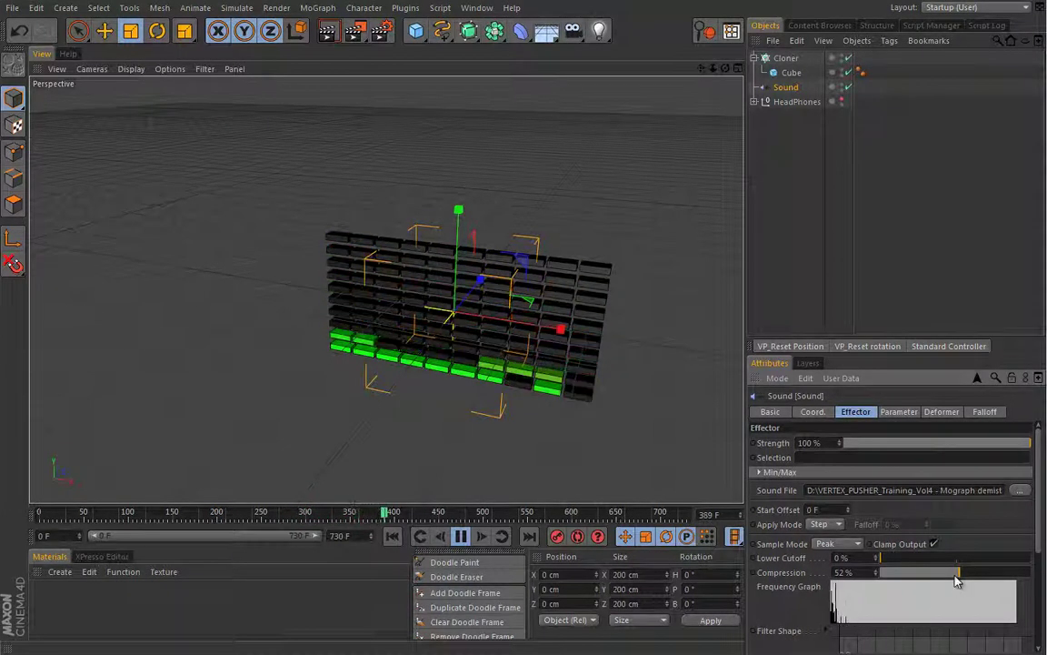
{"action": "left_click_drag", "start_coordinate": [959, 574], "coordinate": [882, 571]}
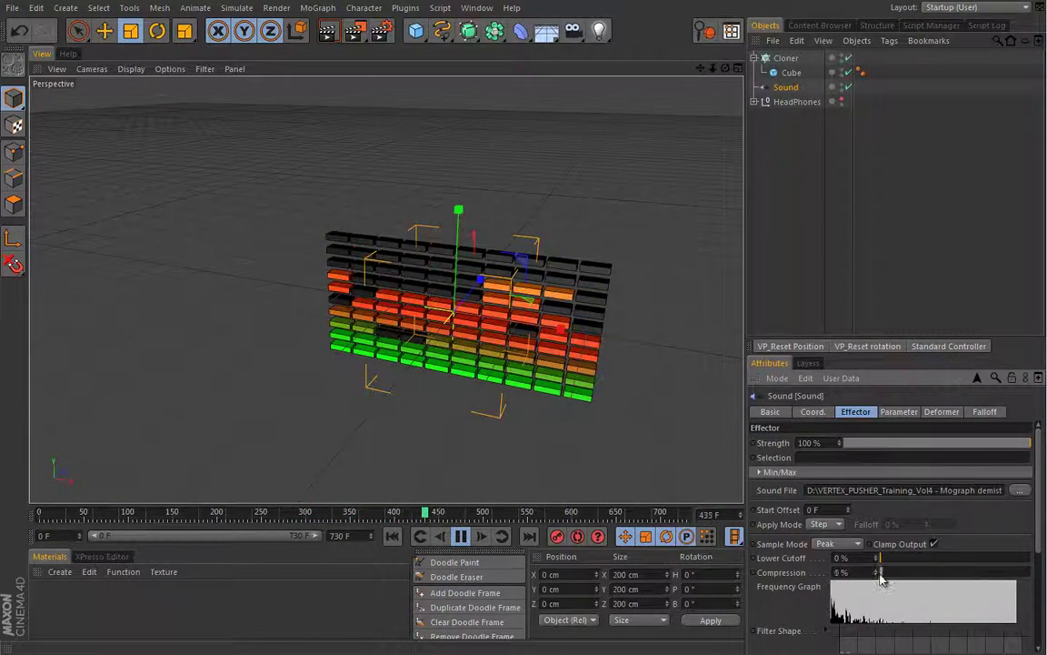
{"action": "left_click_drag", "start_coordinate": [1038, 509], "coordinate": [1041, 542]}
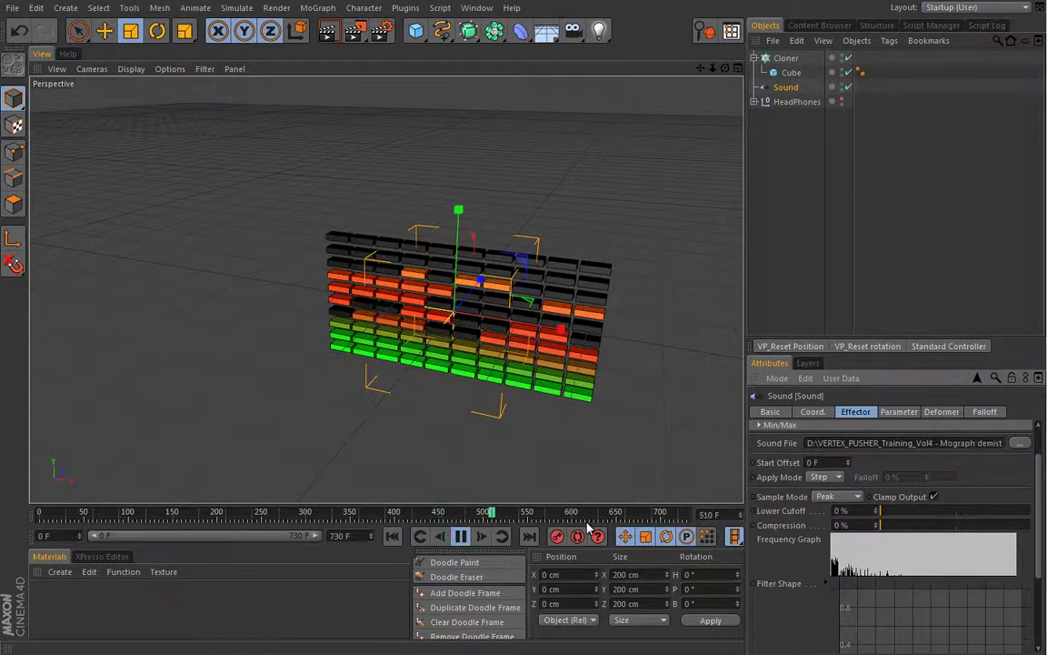
{"action": "left_click", "coordinate": [461, 536]}
{"action": "left_click", "coordinate": [391, 537]}
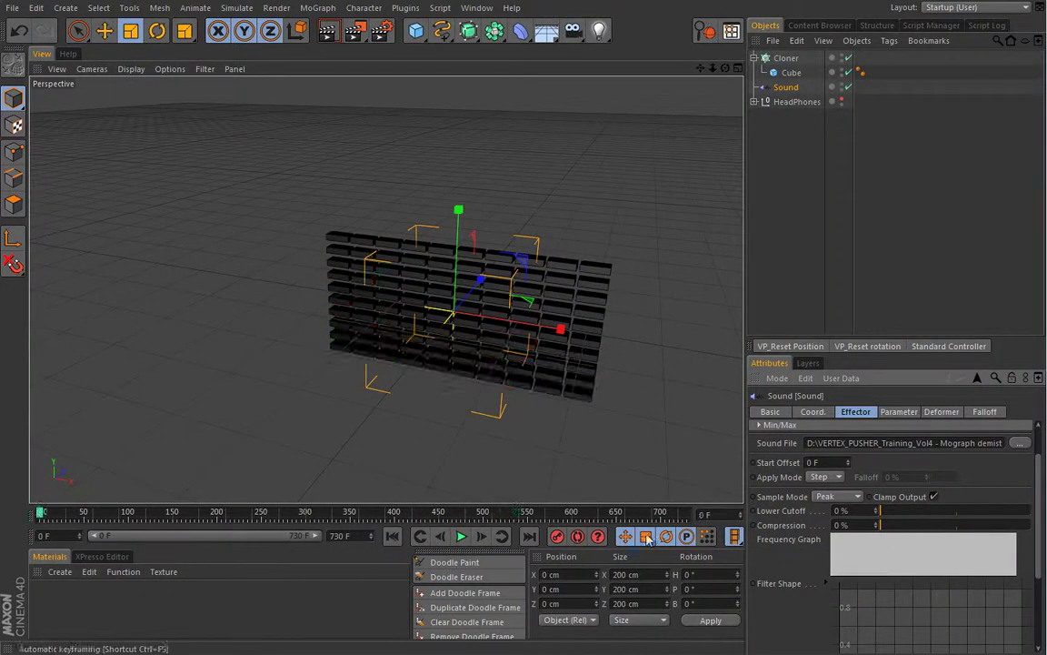
{"action": "left_click_drag", "start_coordinate": [1039, 493], "coordinate": [1007, 528]}
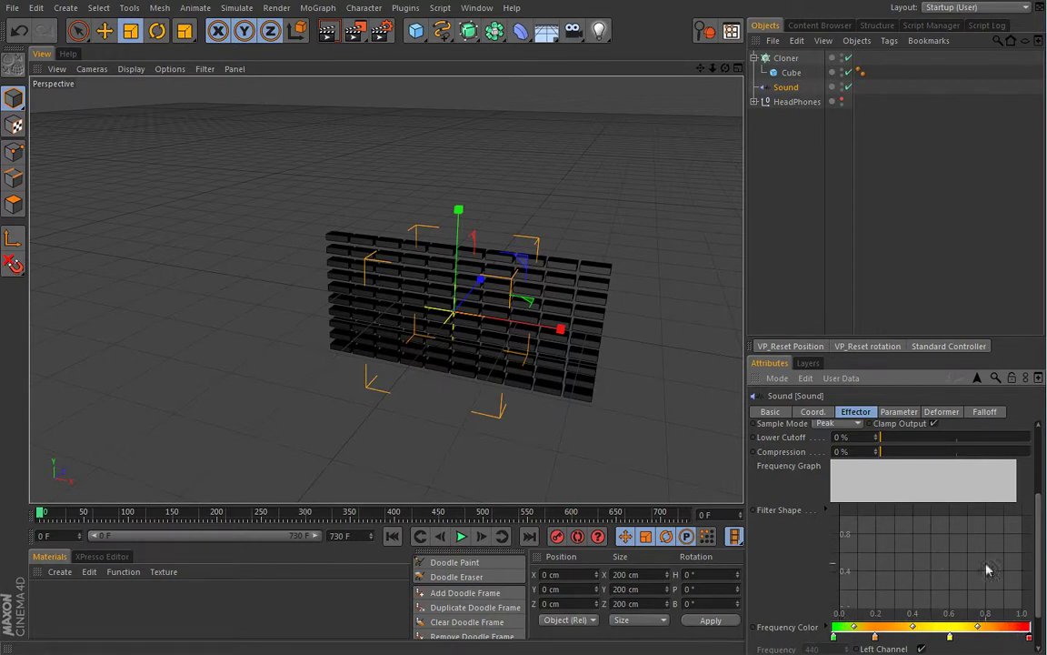
Try the Sound effector's filter during playback, resetting the Filter Shape curve, and turn Use Filter back off
{"action": "left_click_drag", "start_coordinate": [1041, 512], "coordinate": [1040, 556]}
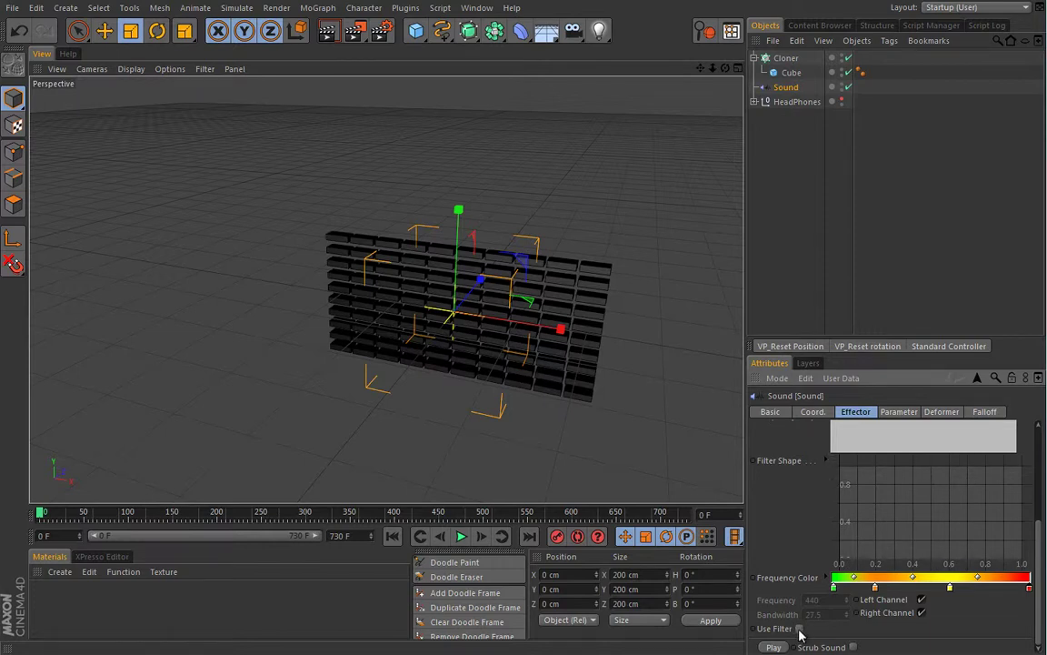
{"action": "left_click", "coordinate": [461, 537]}
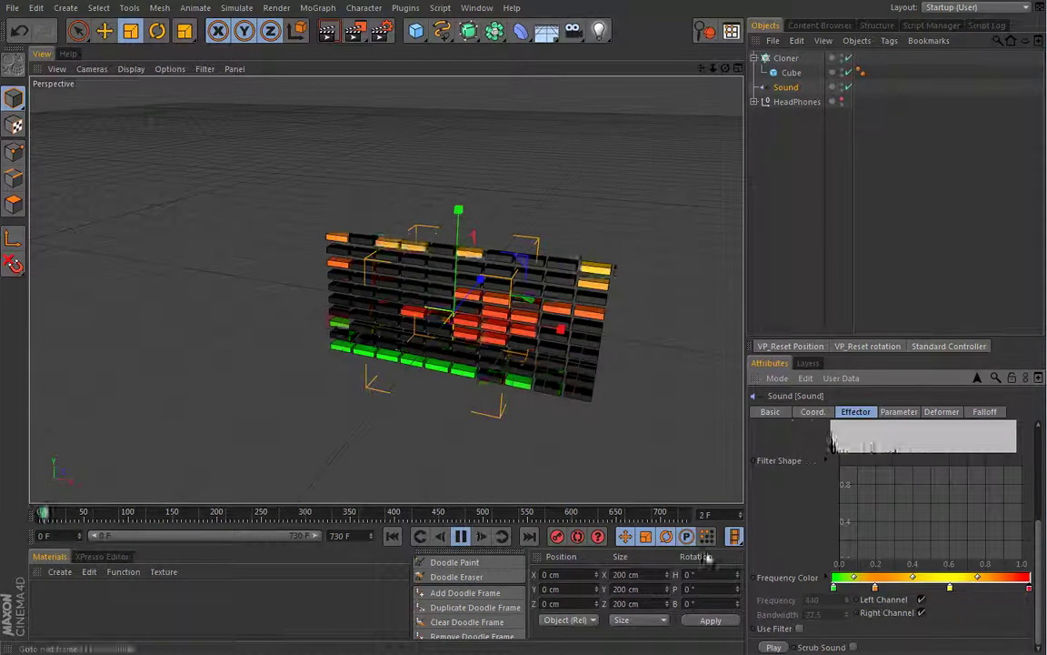
{"action": "left_click", "coordinate": [799, 628]}
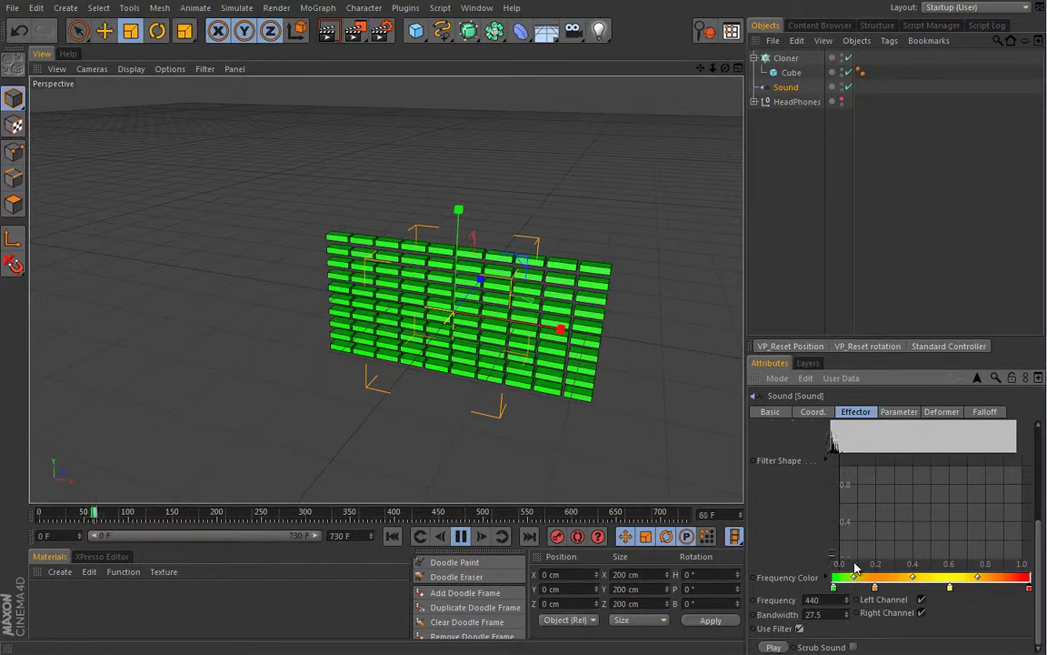
{"action": "right_click", "coordinate": [875, 507]}
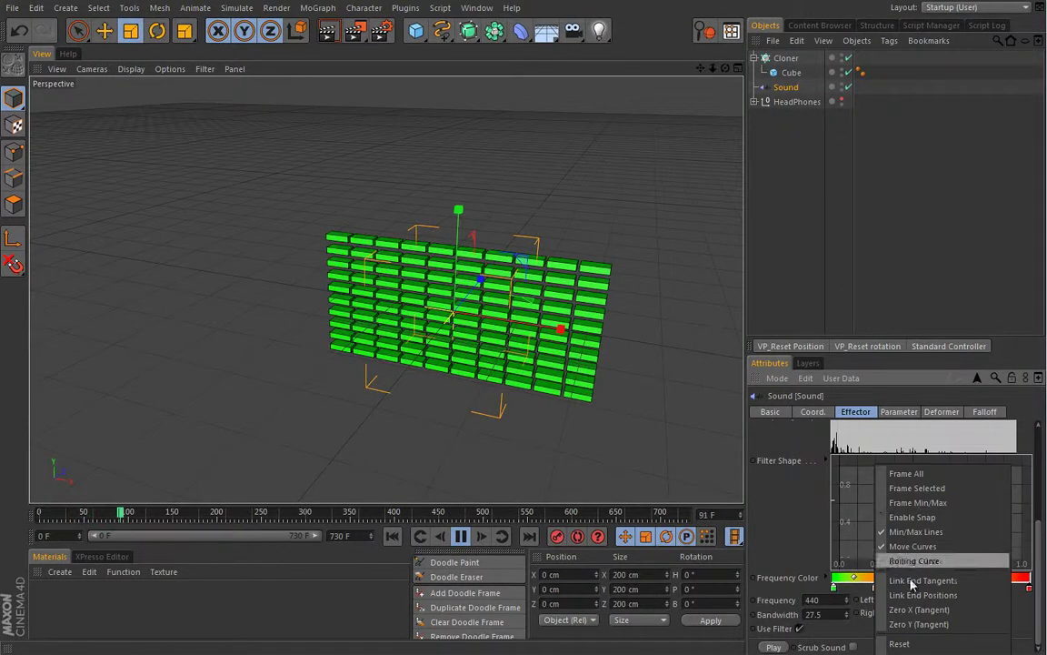
{"action": "left_click", "coordinate": [905, 637]}
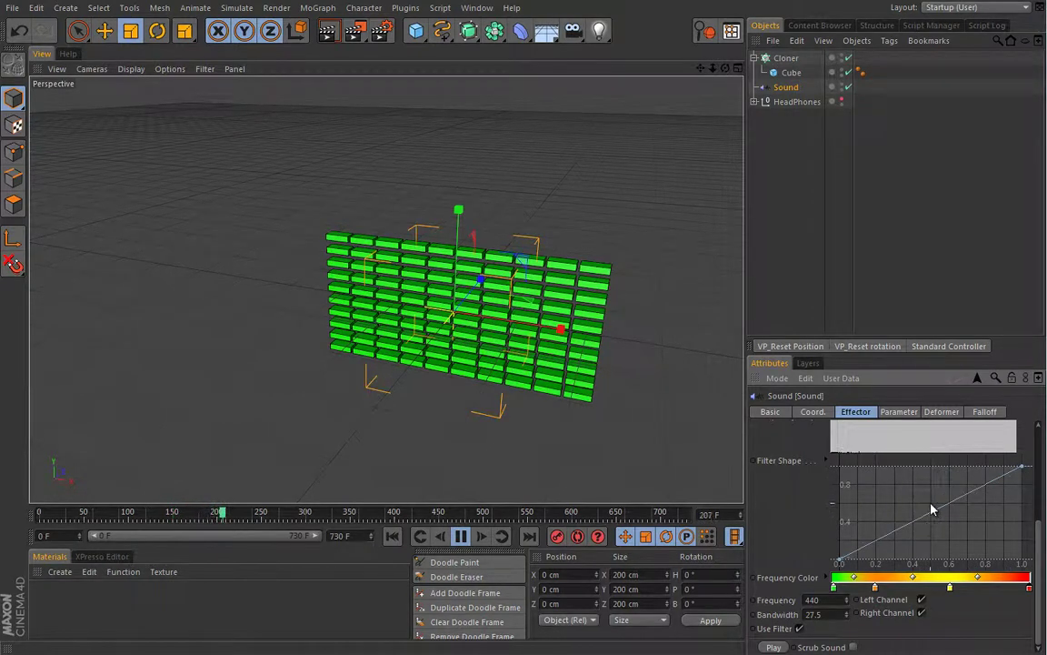
{"action": "left_click", "coordinate": [800, 628]}
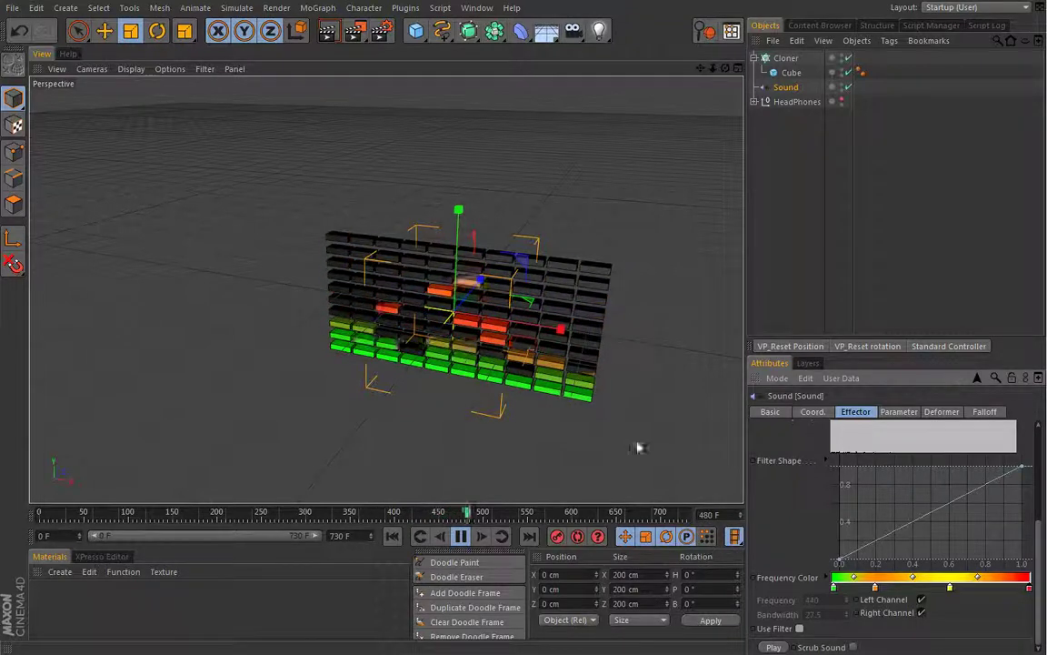
{"action": "double_click", "coordinate": [877, 586]}
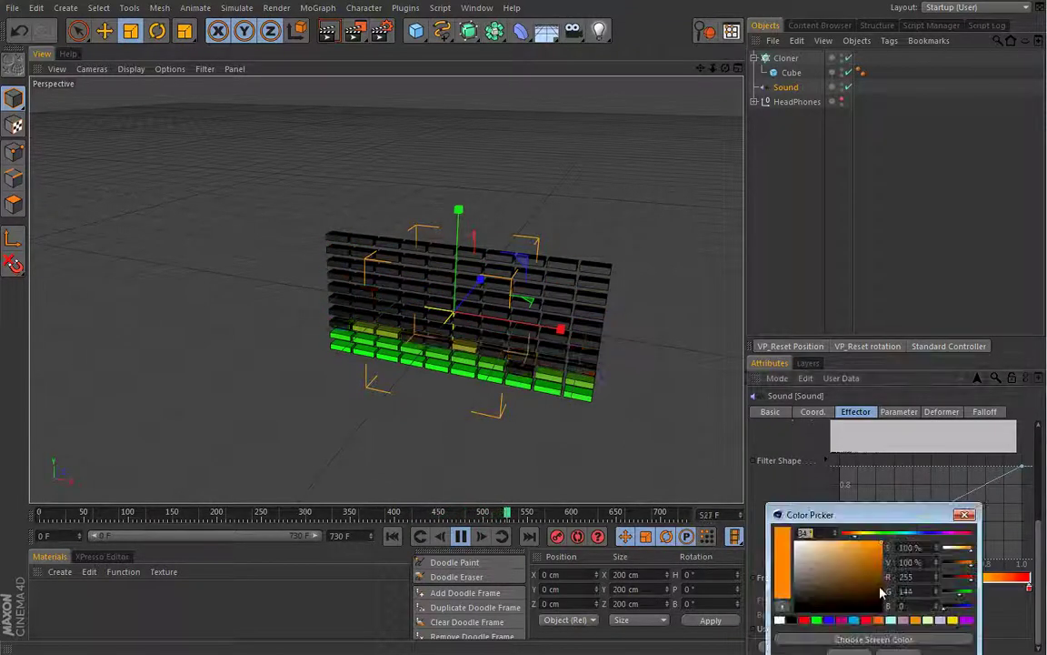
{"action": "left_click_drag", "start_coordinate": [856, 537], "coordinate": [859, 545]}
{"action": "left_click", "coordinate": [962, 513]}
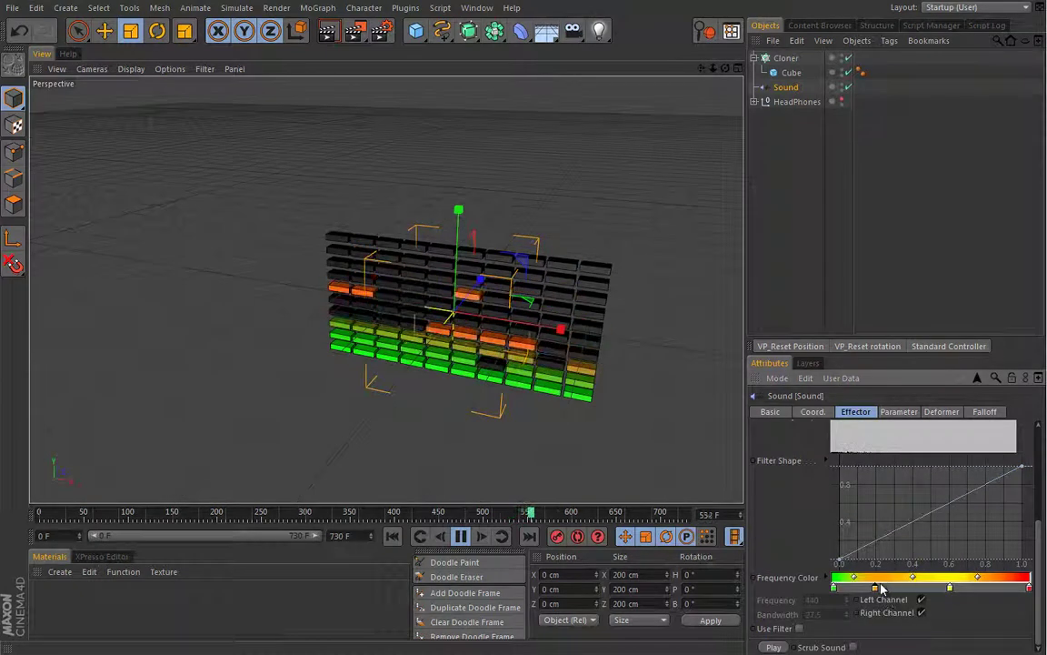
Move the yellow and red Frequency Color knots toward the green end and remove the orange knot, then stop playback at frame 0
{"action": "left_click_drag", "start_coordinate": [951, 588], "coordinate": [896, 587]}
{"action": "left_click_drag", "start_coordinate": [1025, 591], "coordinate": [927, 586]}
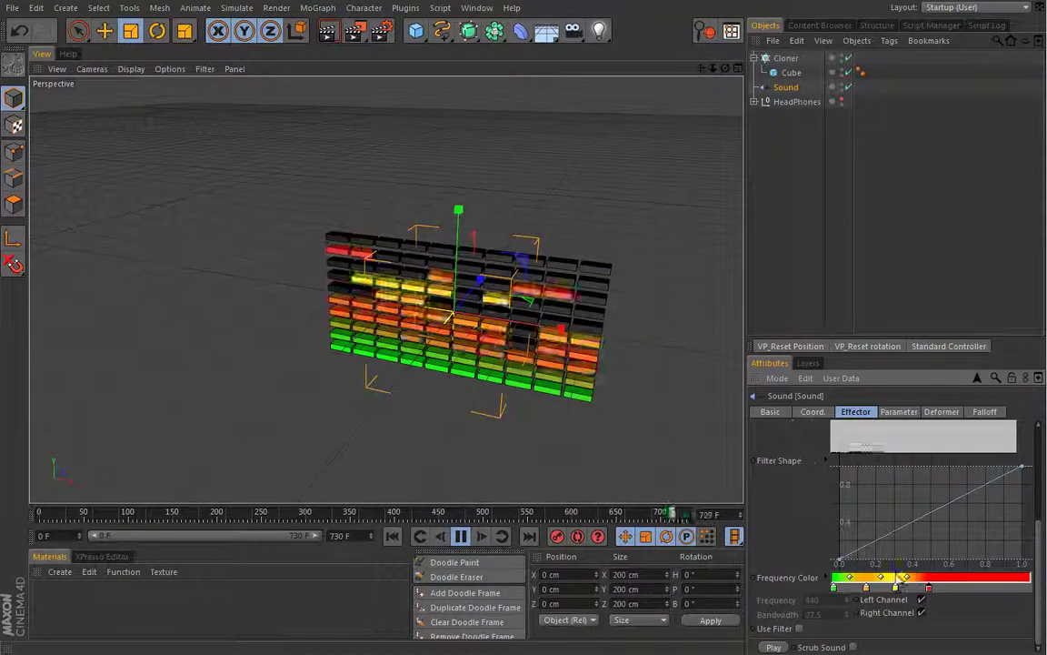
{"action": "left_click_drag", "start_coordinate": [862, 588], "coordinate": [876, 630]}
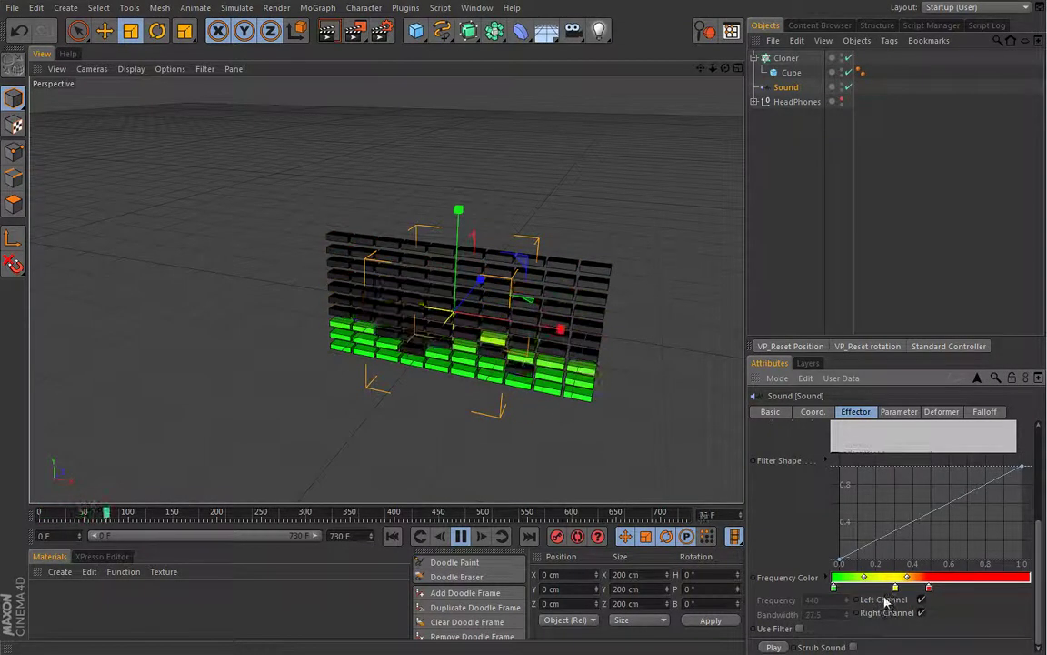
{"action": "left_click_drag", "start_coordinate": [894, 588], "coordinate": [887, 589]}
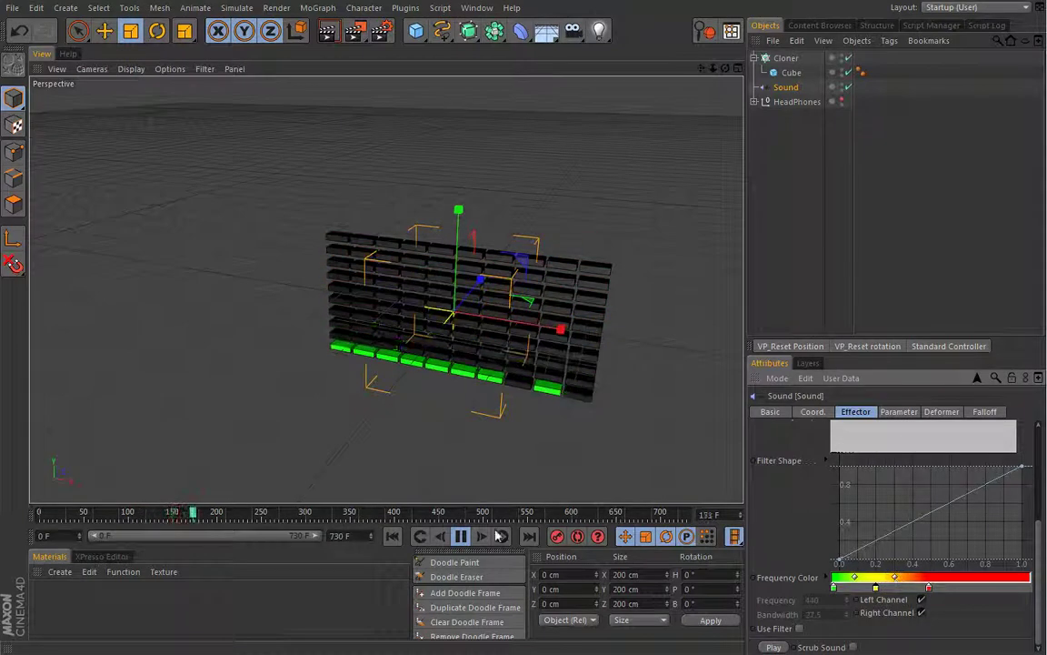
{"action": "left_click", "coordinate": [461, 539]}
{"action": "left_click", "coordinate": [393, 538]}
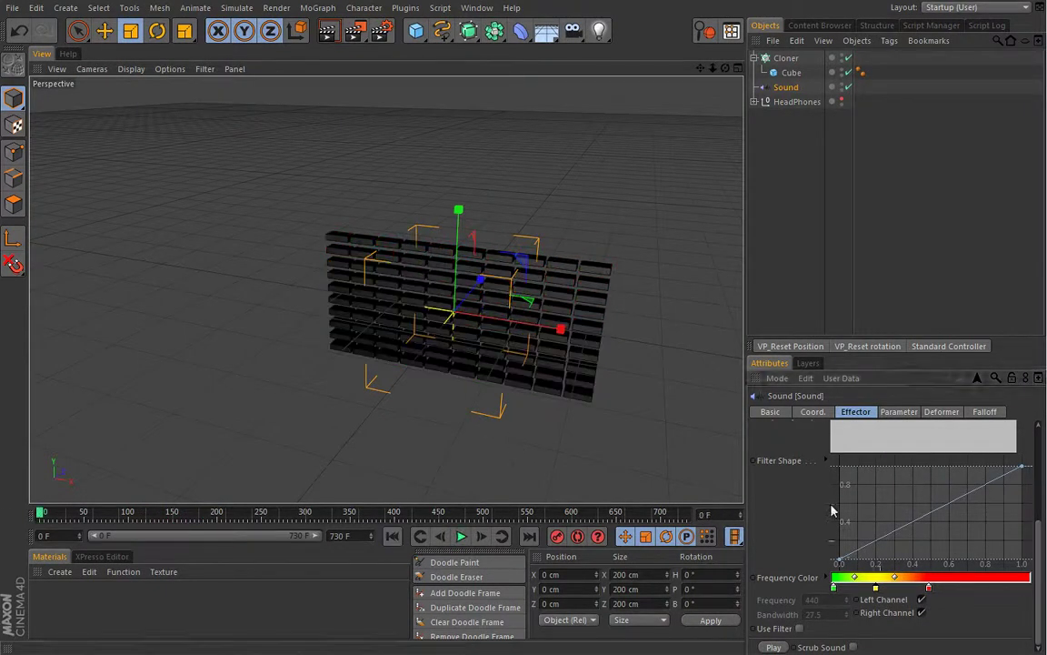
Create a material with only the Transparency channel enabled, without Color and Specular, and apply it to the Cloner
{"action": "double_click", "coordinate": [52, 607]}
{"action": "double_click", "coordinate": [46, 600]}
{"action": "left_click", "coordinate": [111, 202]}
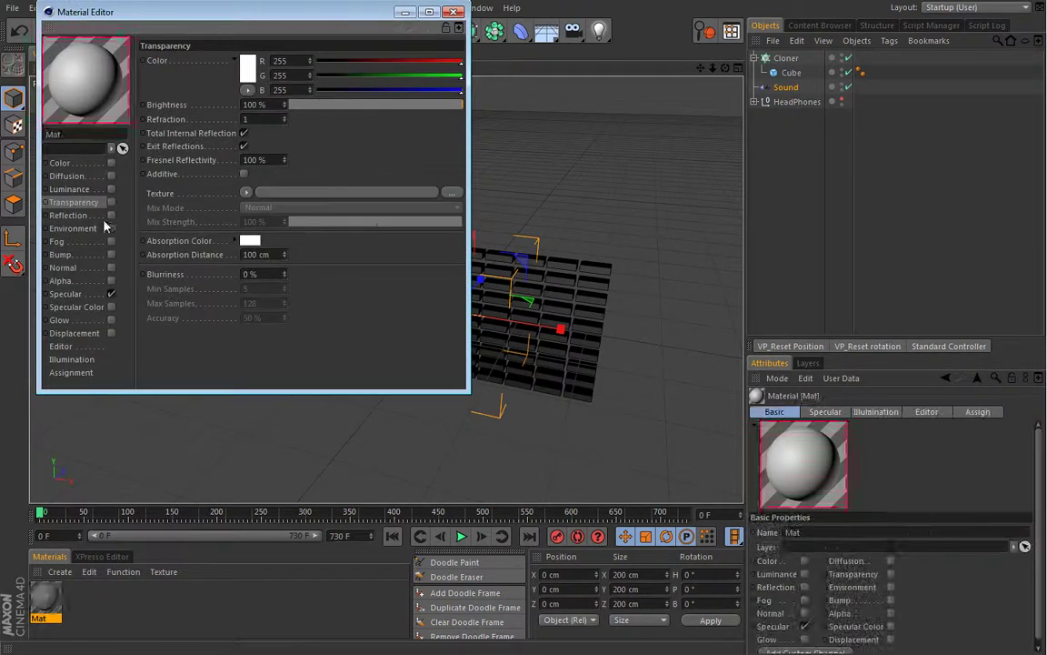
{"action": "left_click", "coordinate": [110, 162]}
{"action": "left_click", "coordinate": [111, 293]}
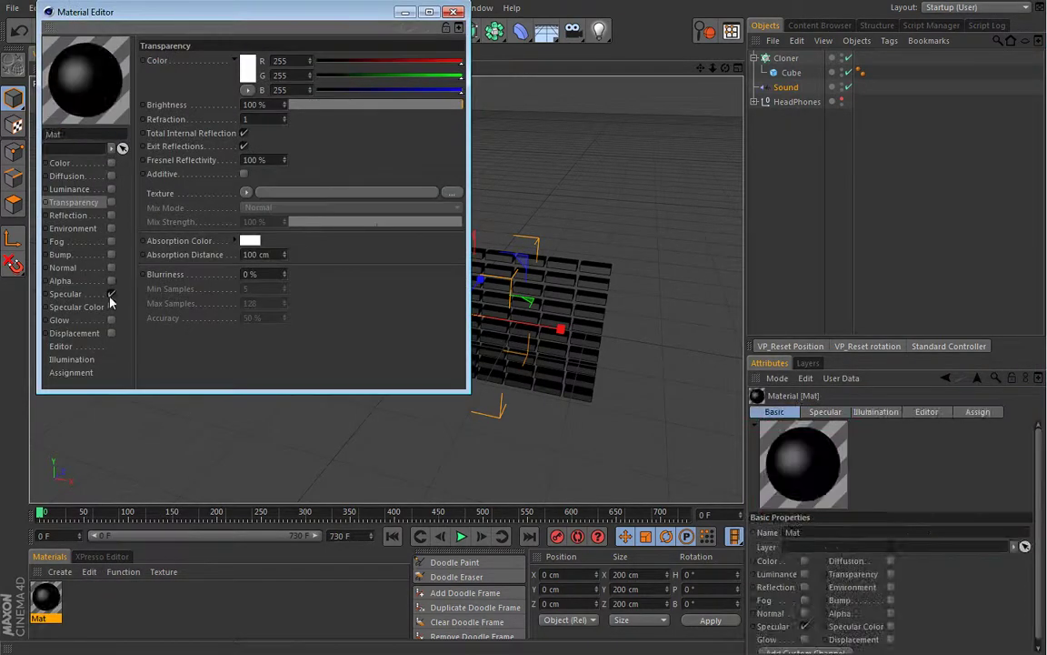
{"action": "left_click", "coordinate": [454, 13]}
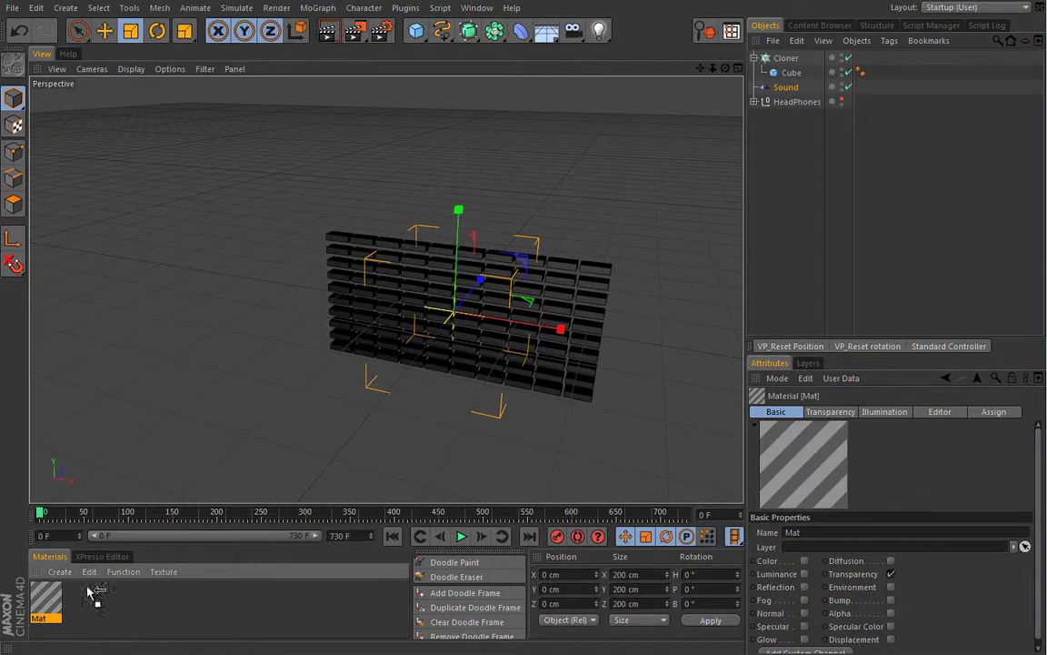
{"action": "left_click_drag", "start_coordinate": [787, 68], "coordinate": [788, 60]}
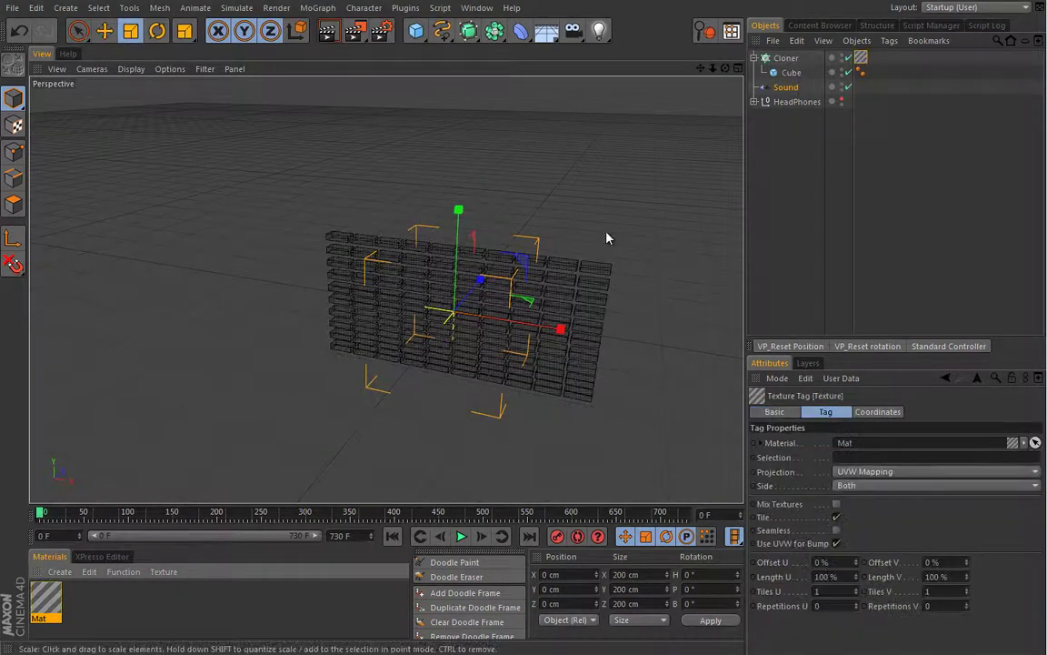
Play the animation to check how the transparent clones respond to the Sound effector and review its Frequency Color settings
{"action": "left_click_drag", "start_coordinate": [449, 306], "coordinate": [398, 370], "text": "alt"}
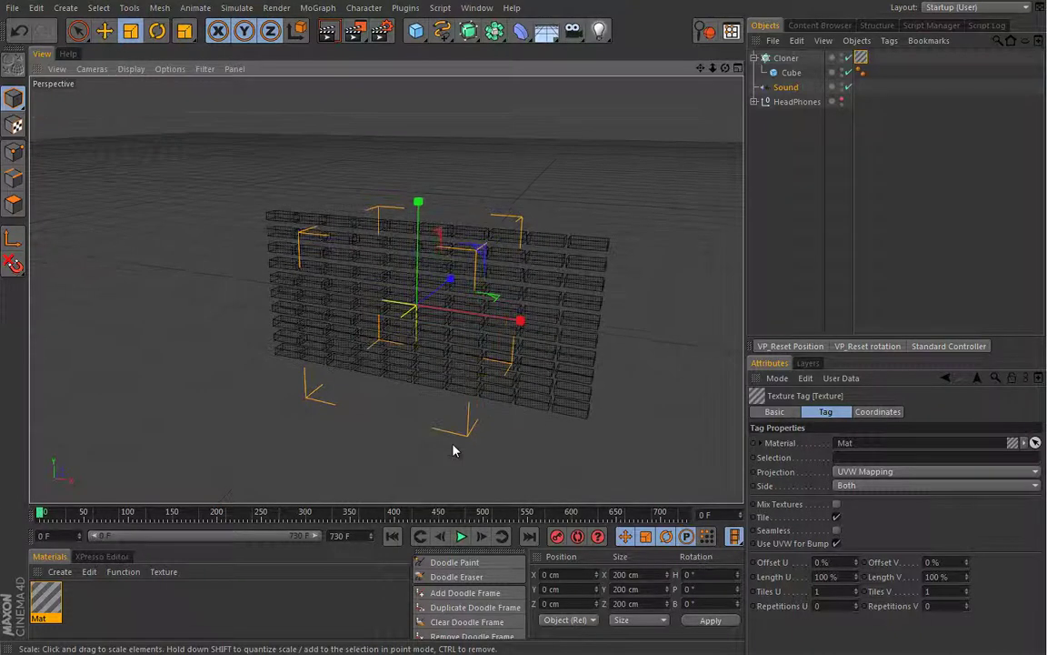
{"action": "left_click", "coordinate": [462, 537]}
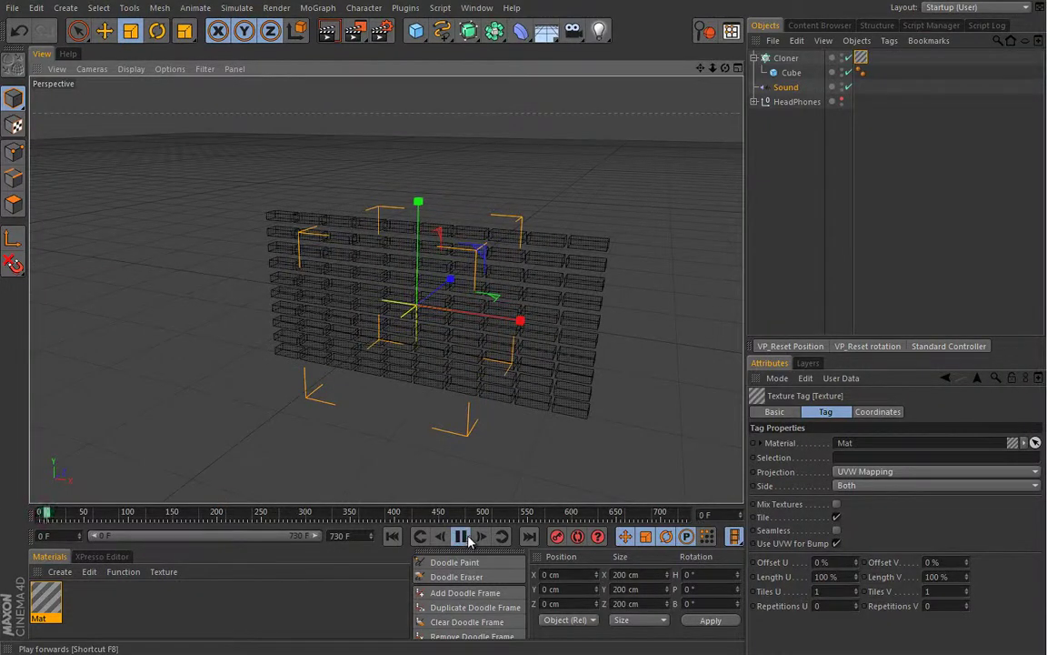
{"action": "left_click", "coordinate": [787, 88]}
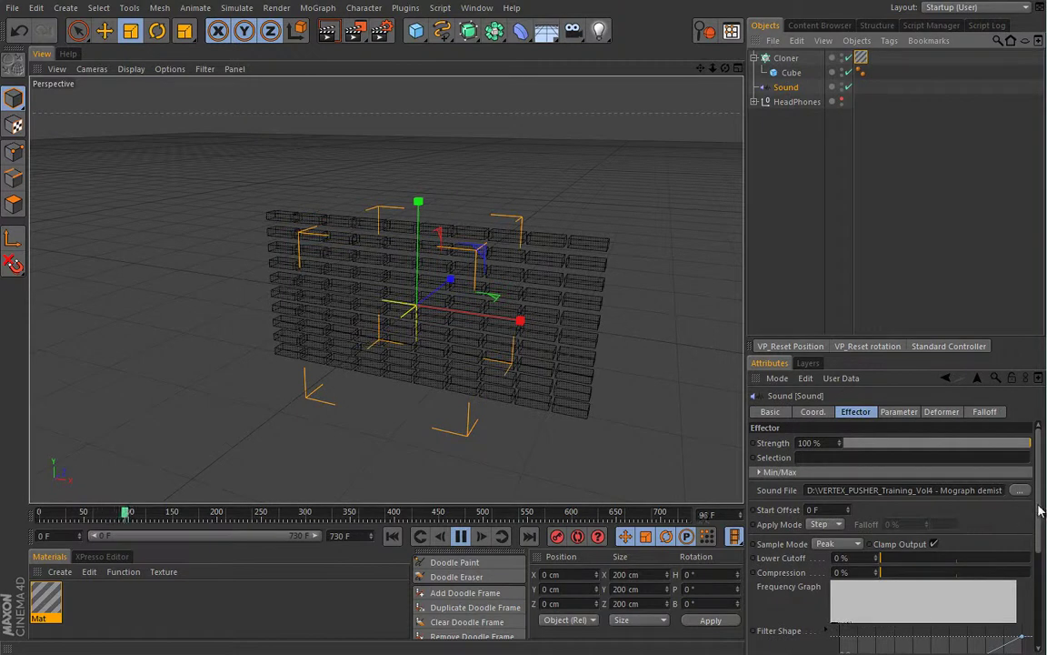
{"action": "scroll", "coordinate": [1039, 512], "scroll_direction": "down", "scroll_amount": 5}
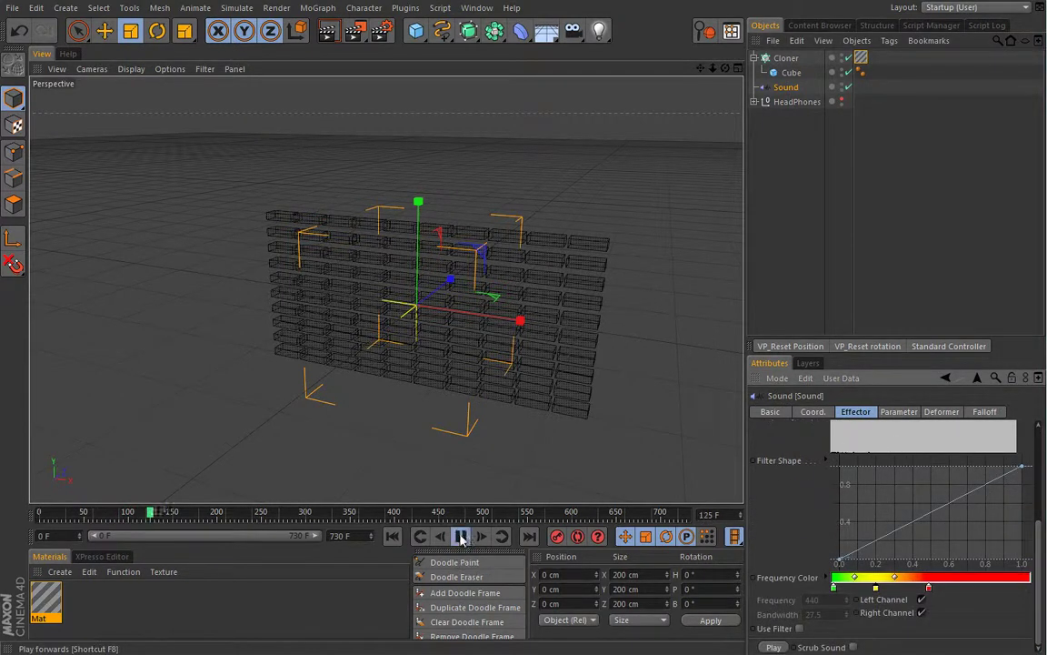
Enable the material's Luminance channel and load the MoGraph Color Shader as its texture
{"action": "double_click", "coordinate": [47, 602]}
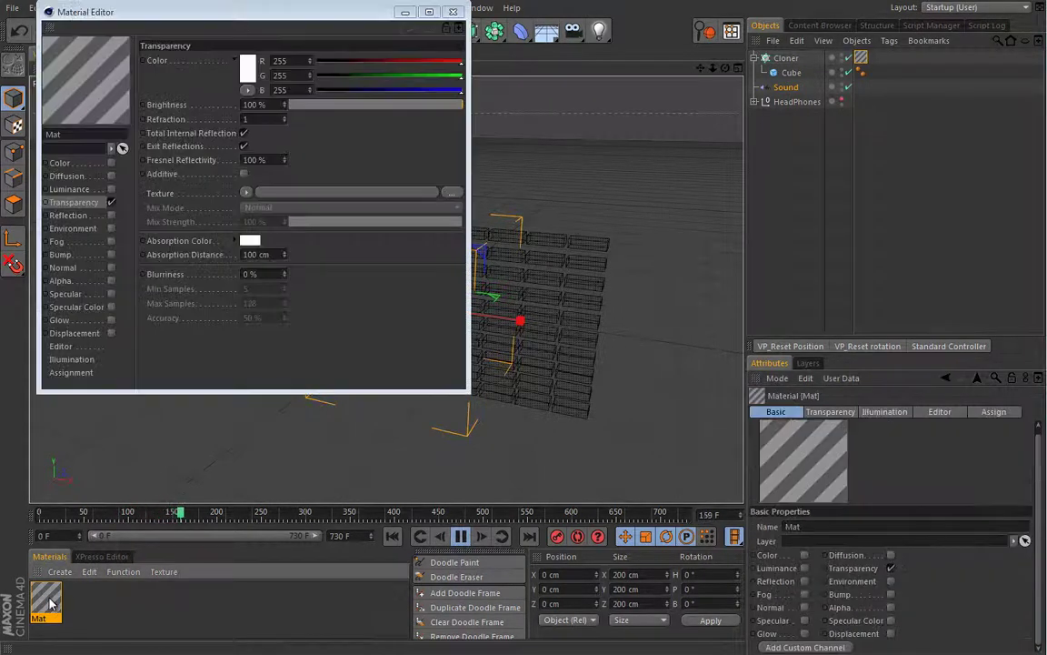
{"action": "left_click", "coordinate": [110, 189]}
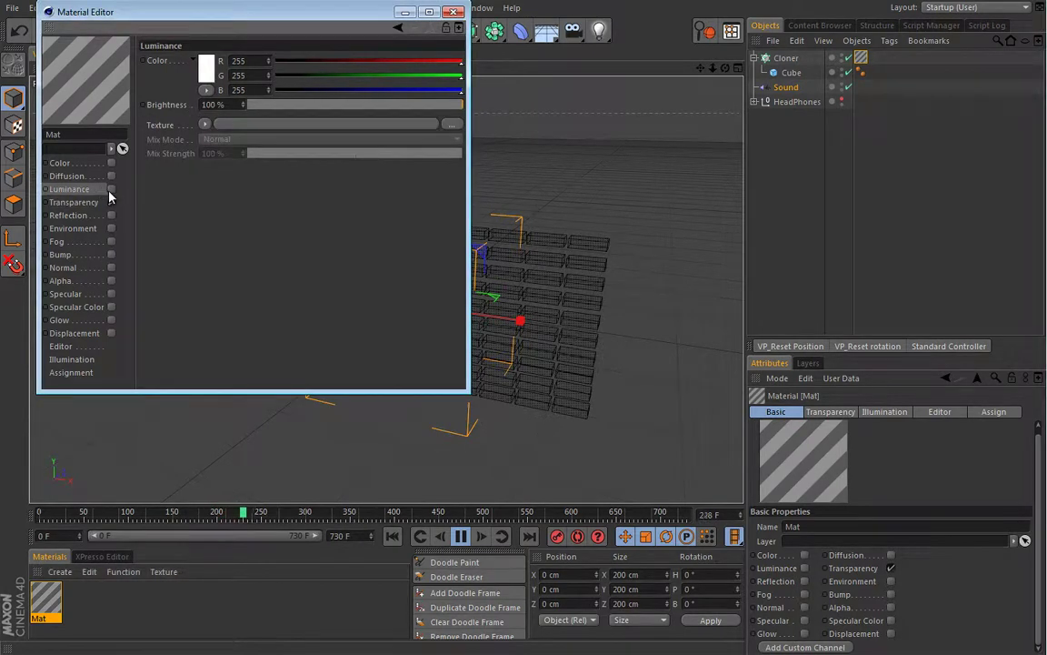
{"action": "left_click", "coordinate": [206, 125]}
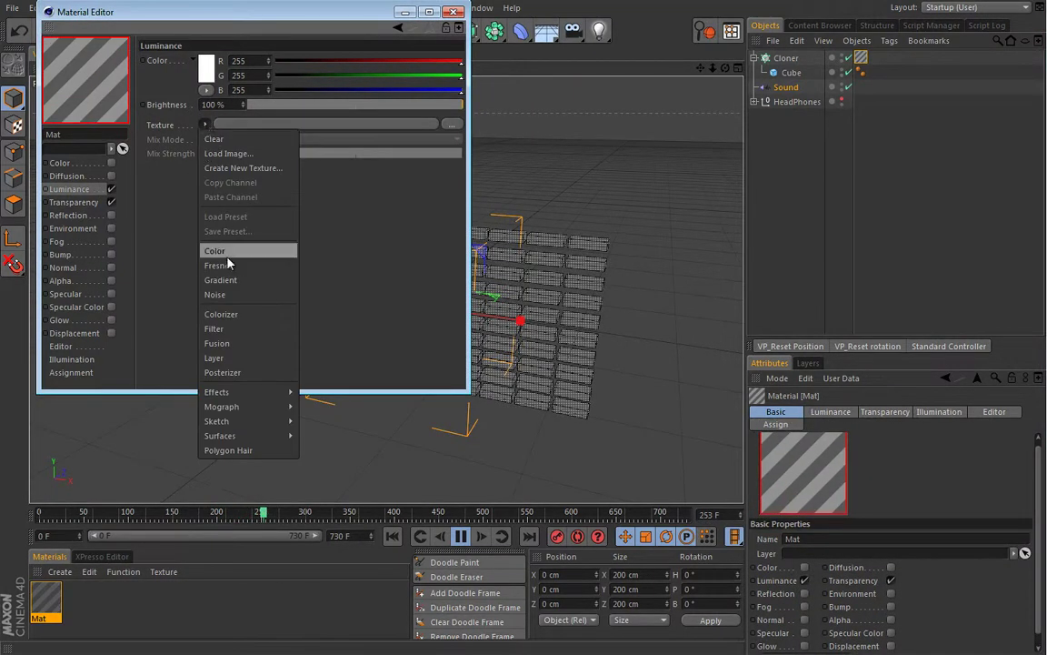
{"action": "mouse_move", "coordinate": [280, 412]}
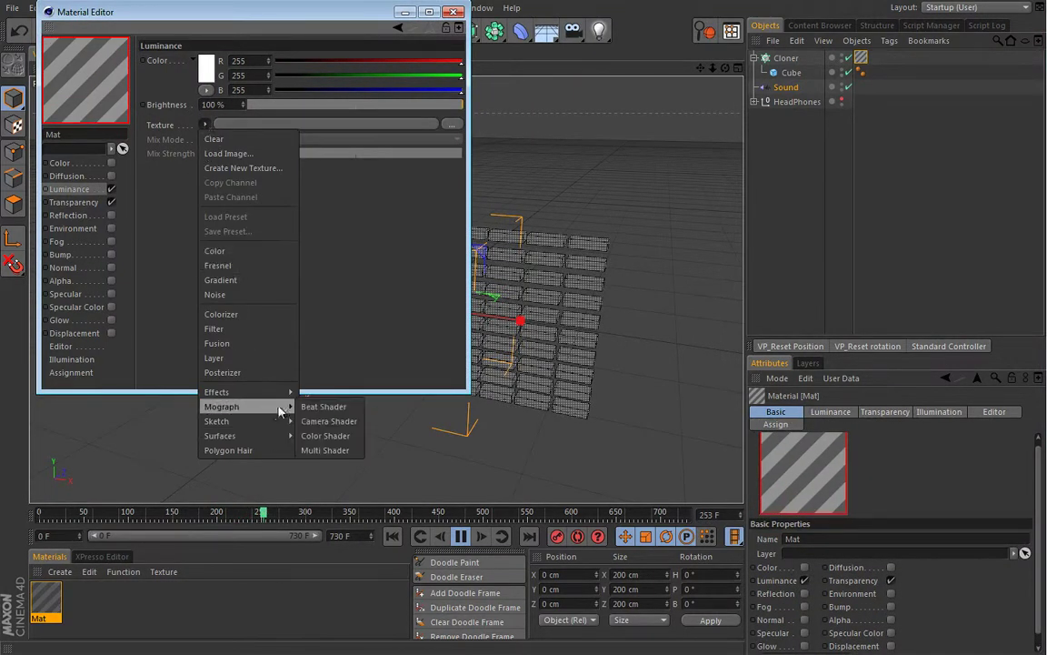
{"action": "left_click", "coordinate": [325, 436]}
{"action": "left_click", "coordinate": [456, 13]}
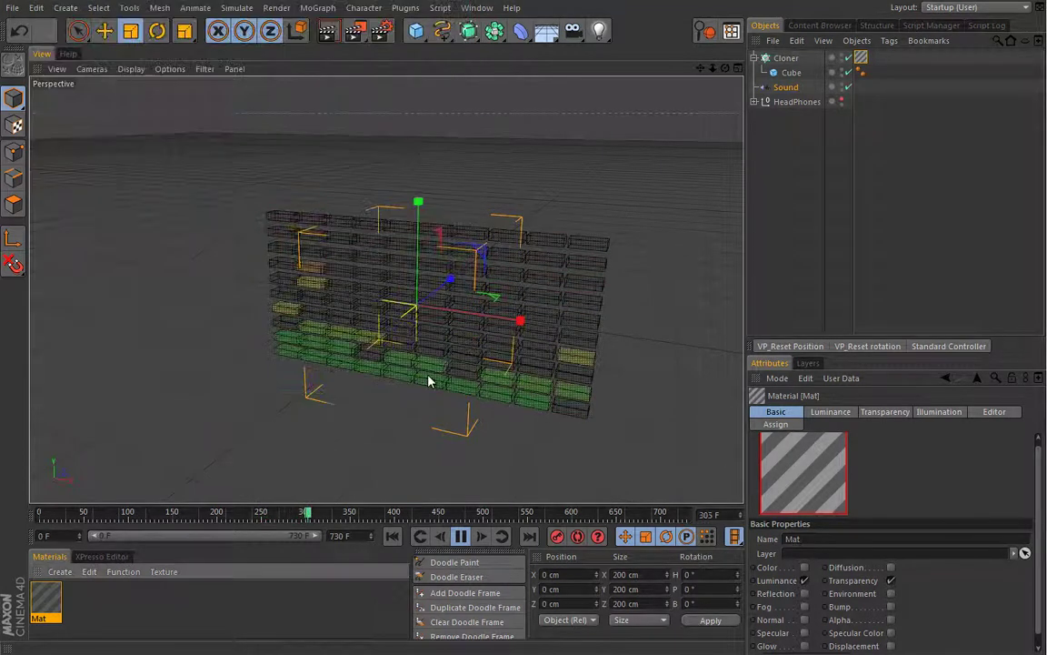
Replay the animation from frame 0 to examine the glowing transparent clones, then stop it and return to frame 0
{"action": "left_click", "coordinate": [461, 537]}
{"action": "left_click", "coordinate": [391, 536]}
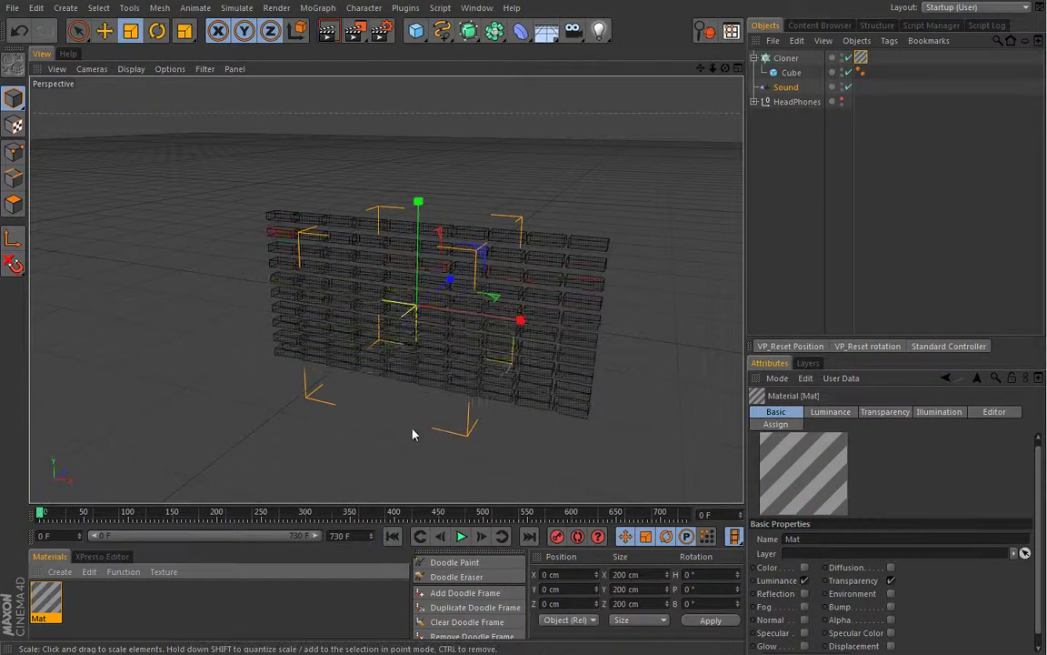
{"action": "left_click", "coordinate": [462, 537]}
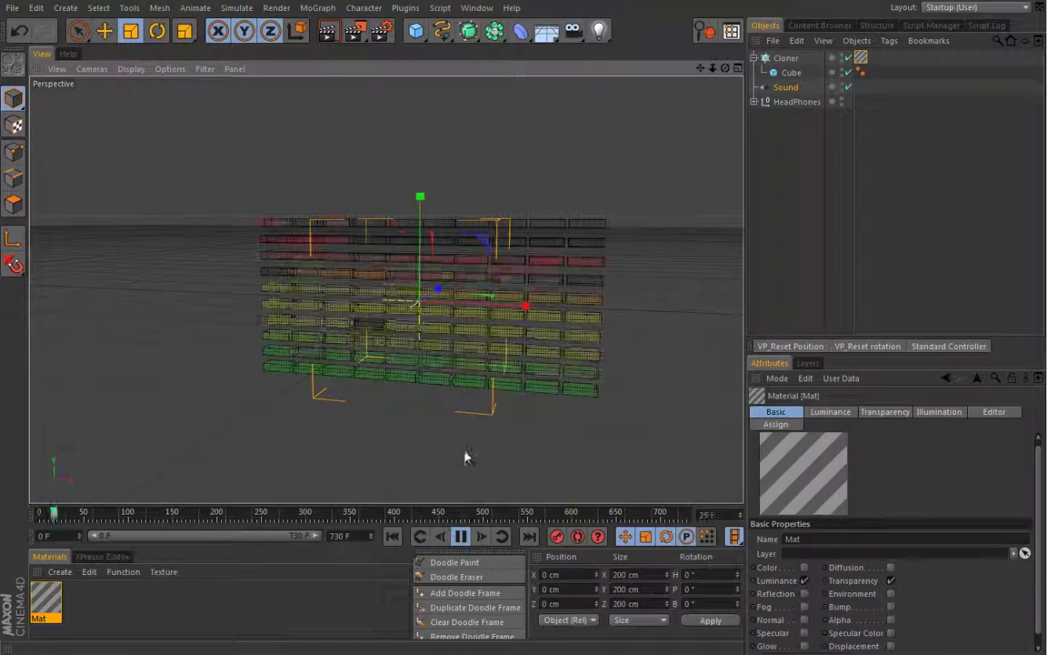
{"action": "left_click_drag", "start_coordinate": [456, 397], "coordinate": [447, 467], "text": "alt"}
{"action": "left_click", "coordinate": [460, 537]}
{"action": "left_click", "coordinate": [392, 537]}
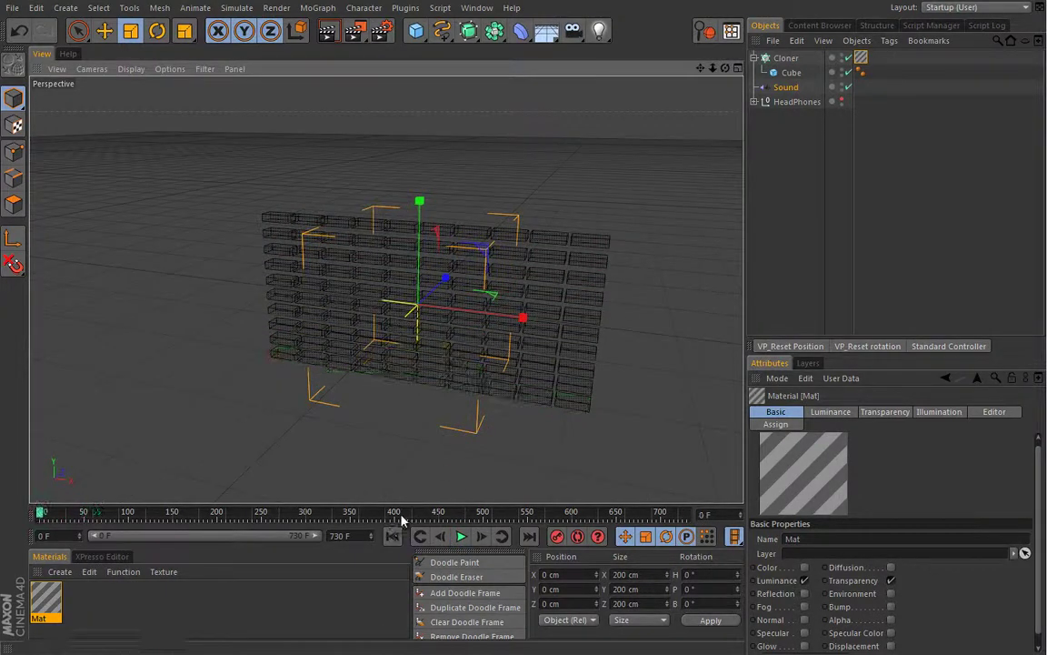
Set the Sound effector's Sample Mode to Switch
{"action": "left_click", "coordinate": [785, 87]}
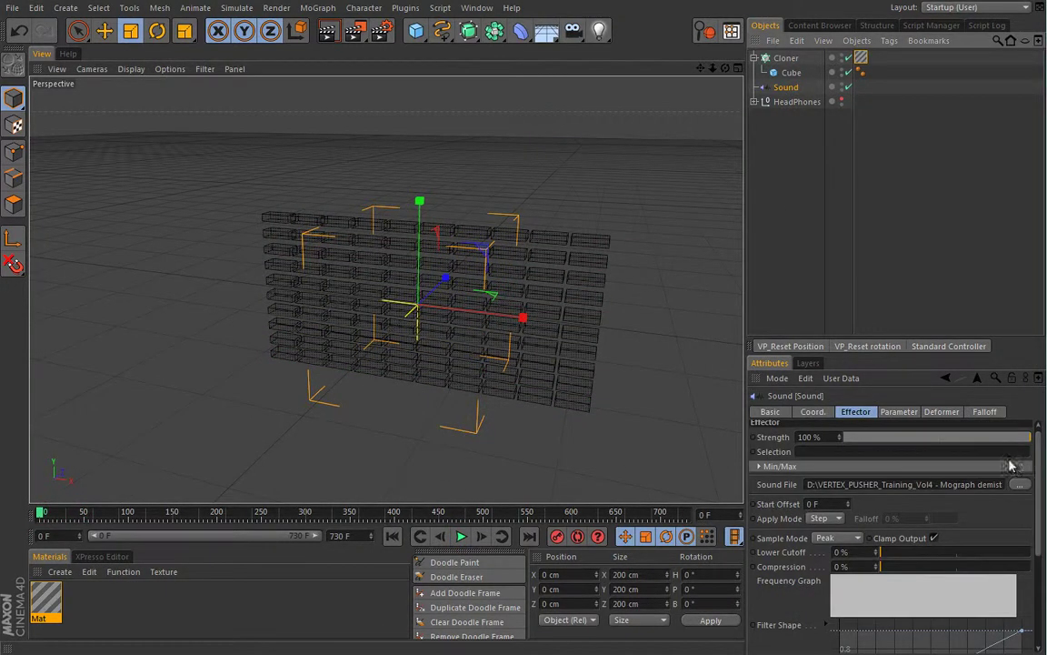
{"action": "left_click", "coordinate": [823, 539]}
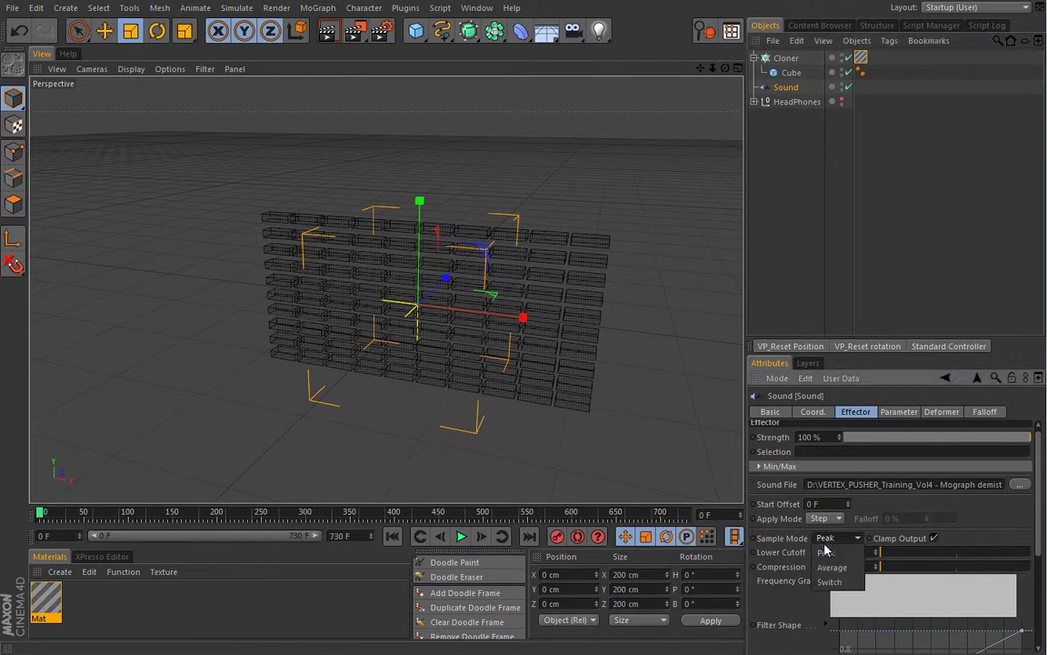
{"action": "left_click", "coordinate": [827, 581]}
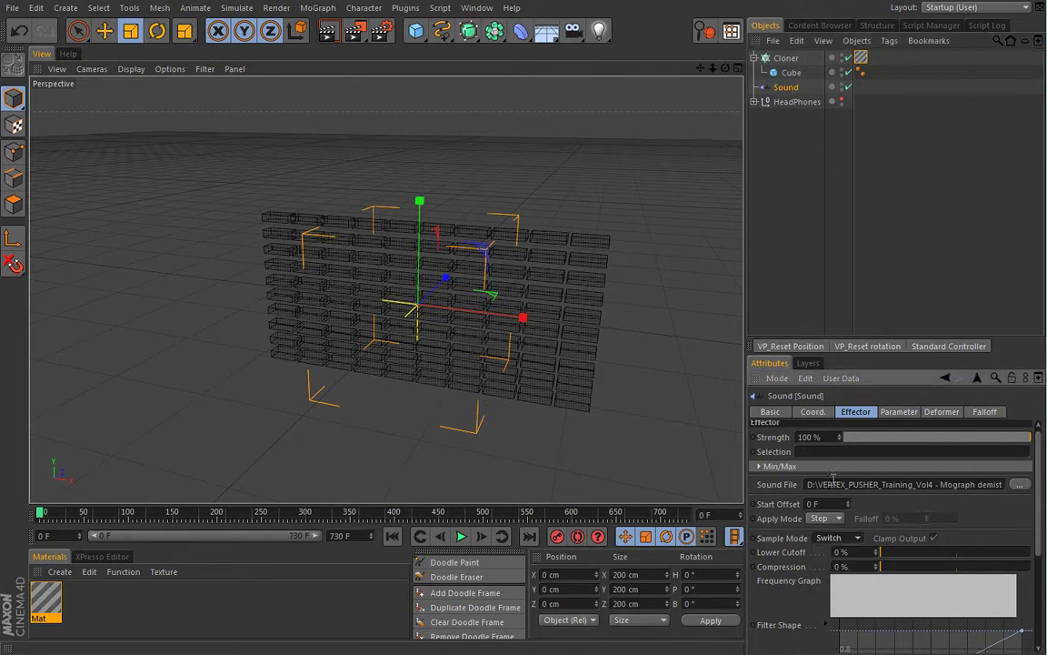
Try the Sound effector's Visibility parameter during playback, return to frame 0 and turn Visibility off again
{"action": "left_click", "coordinate": [899, 411]}
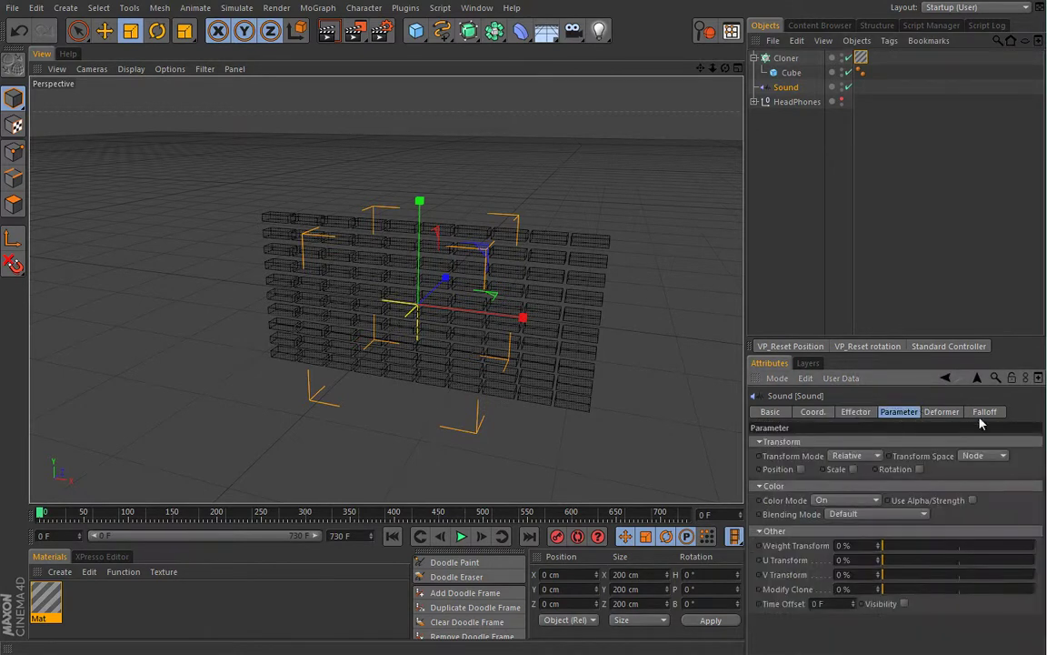
{"action": "left_click", "coordinate": [904, 604]}
{"action": "left_click", "coordinate": [461, 537]}
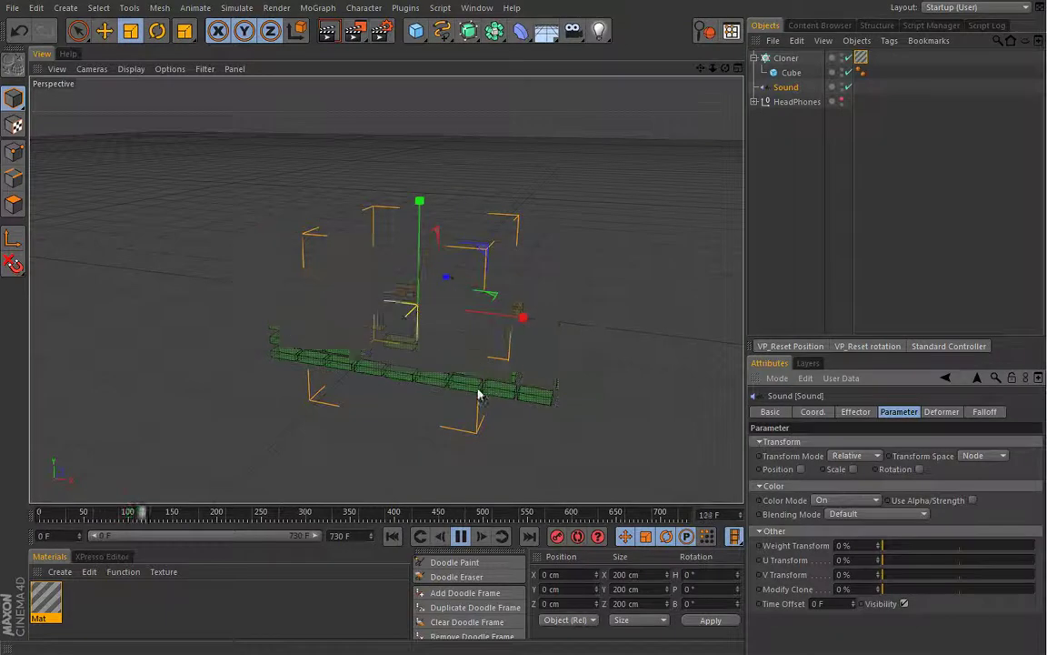
{"action": "left_click", "coordinate": [461, 536]}
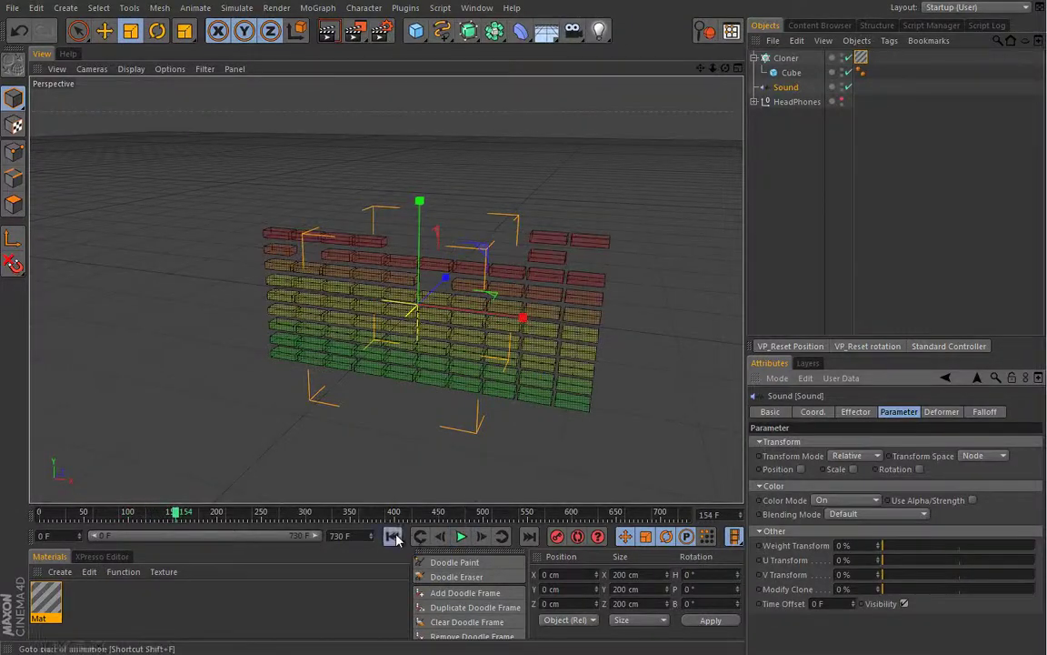
{"action": "key", "text": "shift+f"}
{"action": "left_click", "coordinate": [905, 603]}
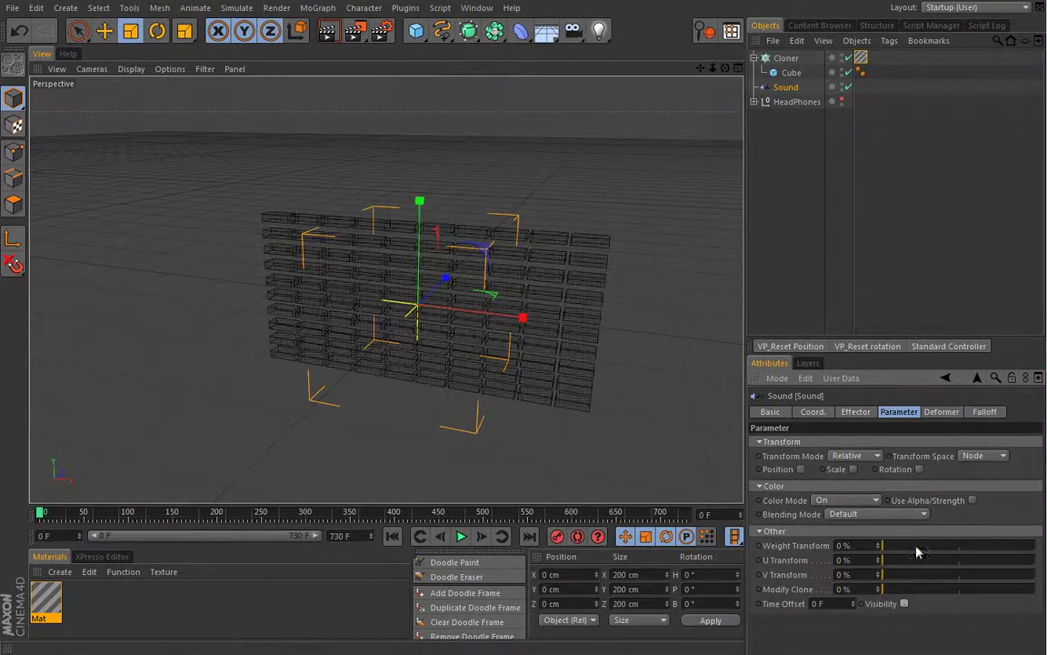
Set the Sound effector's Sample Mode back to Peak
{"action": "left_click", "coordinate": [856, 413]}
{"action": "left_click_drag", "start_coordinate": [1041, 481], "coordinate": [1037, 564]}
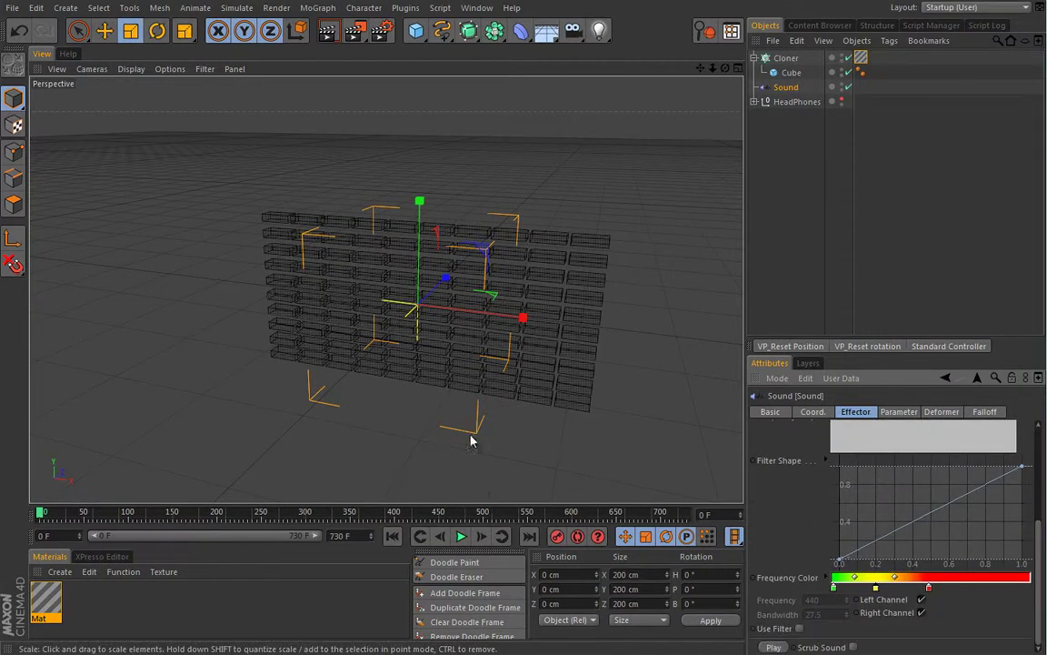
{"action": "left_click_drag", "start_coordinate": [1041, 538], "coordinate": [1039, 465]}
{"action": "left_click", "coordinate": [840, 507]}
{"action": "left_click", "coordinate": [838, 519]}
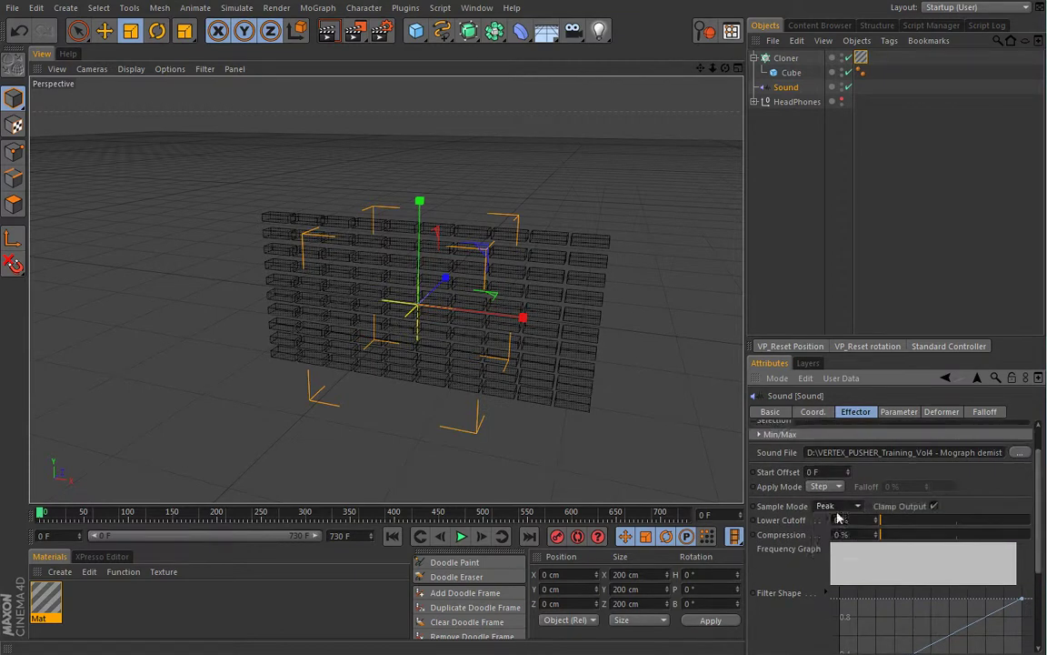
Play the animation to examine the glowing clone grid, then stop and return to frame 0
{"action": "left_click", "coordinate": [461, 537]}
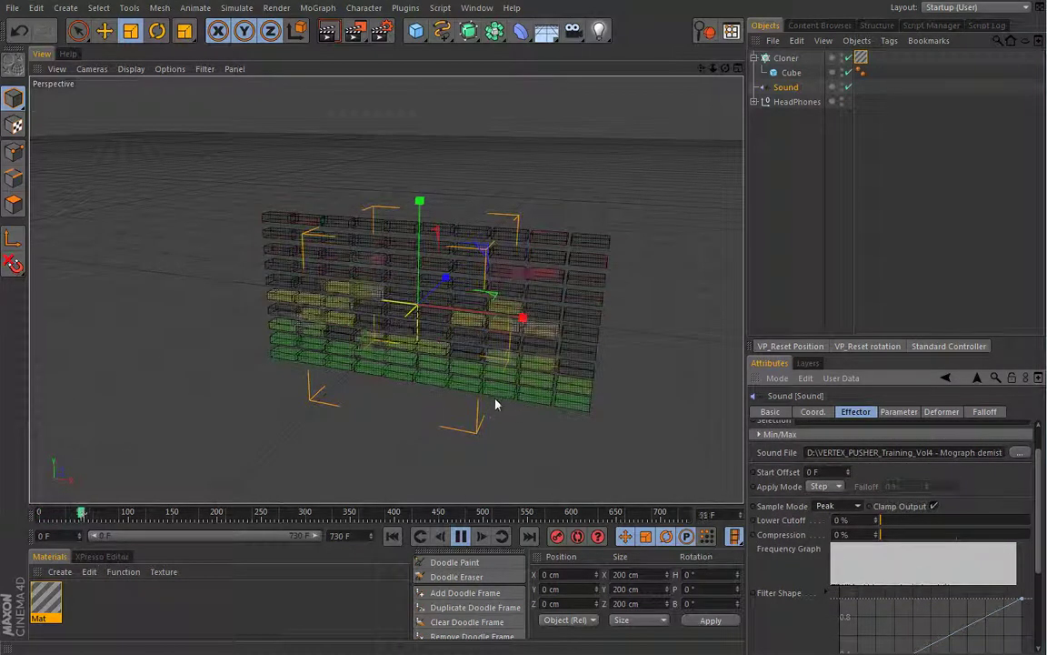
{"action": "right_click_drag", "start_coordinate": [488, 401], "coordinate": [456, 407], "text": "alt"}
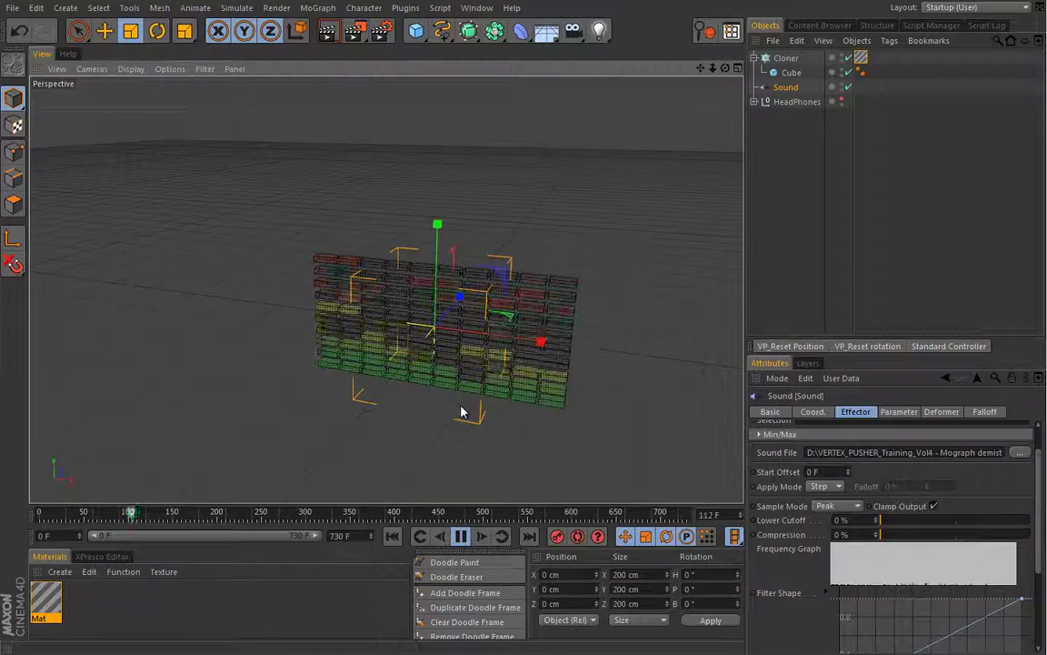
{"action": "left_click", "coordinate": [461, 537]}
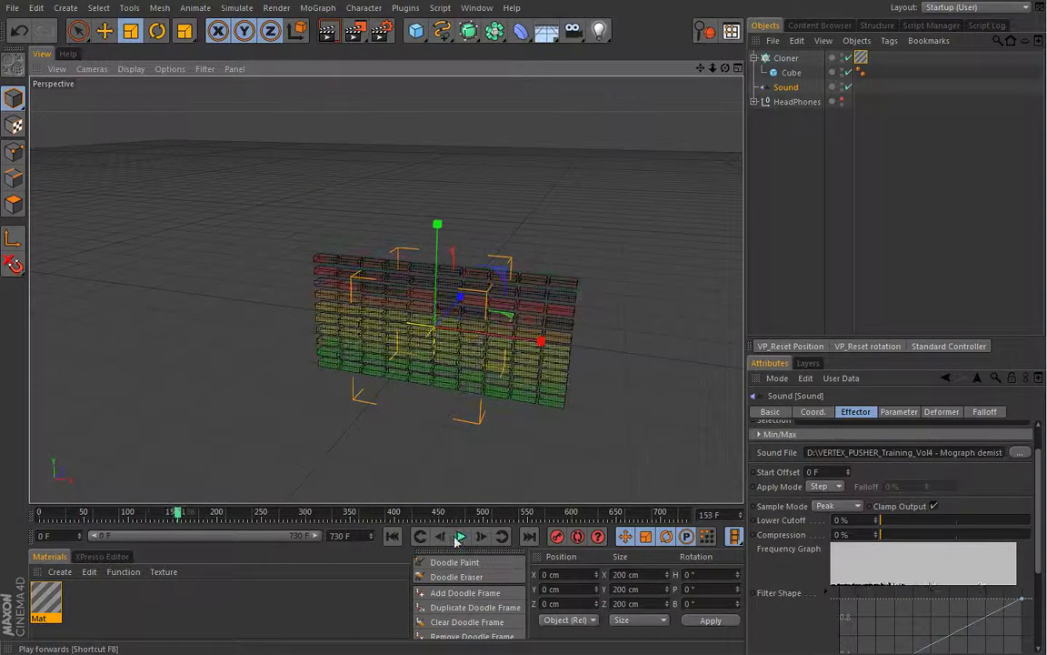
{"action": "key", "text": "shift+f"}
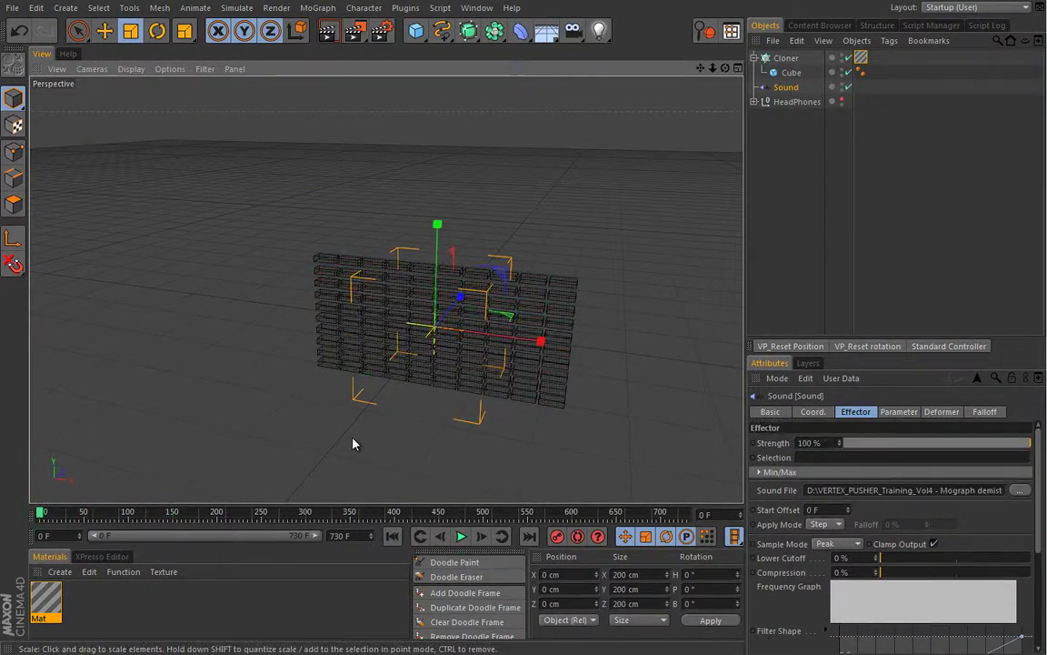
Make the HeadPhones group visible and expand it to show its parts
{"action": "left_click", "coordinate": [842, 101]}
{"action": "left_click", "coordinate": [752, 101]}
{"action": "left_click_drag", "start_coordinate": [556, 243], "coordinate": [489, 261], "text": "alt"}
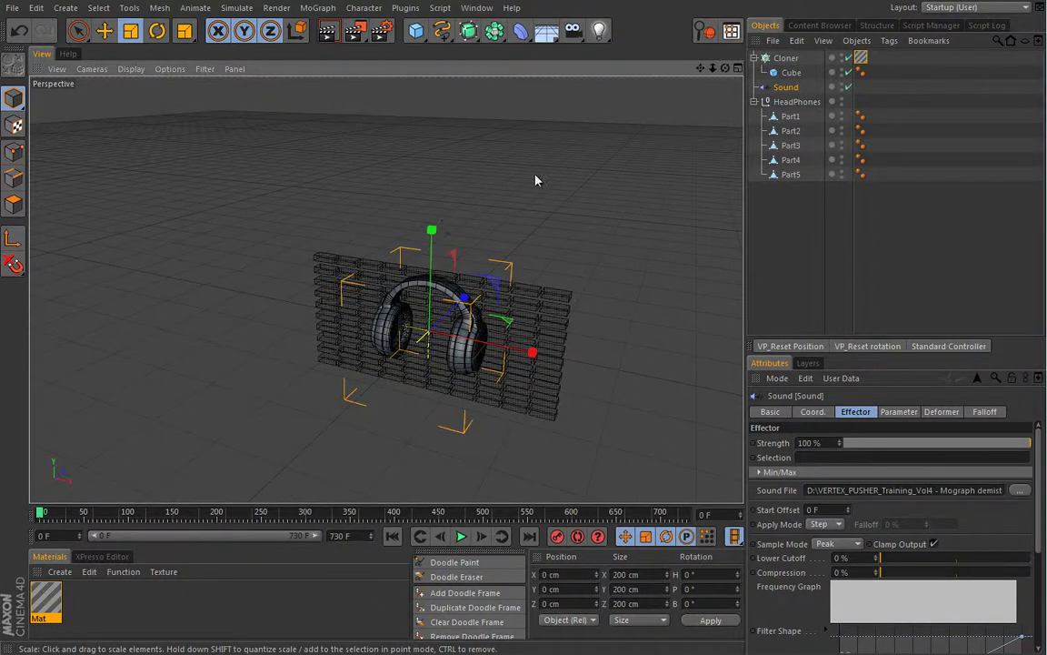
Move the HeadPhones group straight up to a Y position of 200 cm, above the cube grid
{"action": "left_click", "coordinate": [797, 101]}
{"action": "key", "text": "e"}
{"action": "left_click_drag", "start_coordinate": [432, 235], "coordinate": [397, 98]}
{"action": "left_click_drag", "start_coordinate": [404, 260], "coordinate": [384, 347], "text": "alt"}
{"action": "left_click_drag", "start_coordinate": [363, 420], "coordinate": [383, 366], "text": "alt"}
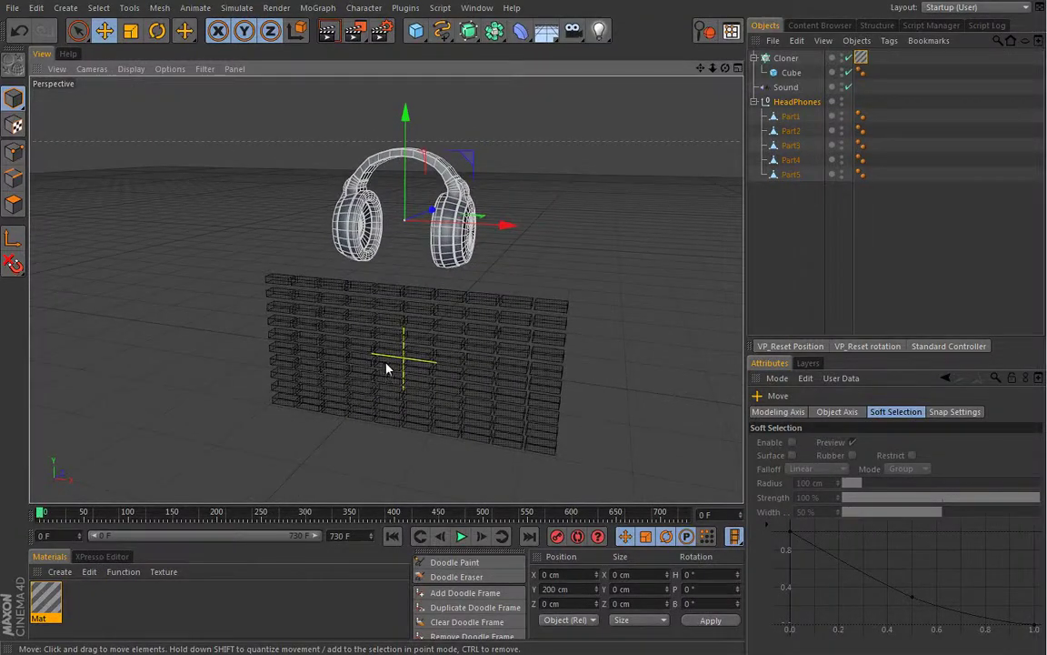
Review the Sound effector's transform and color parameters and its sampling settings
{"action": "left_click", "coordinate": [786, 86]}
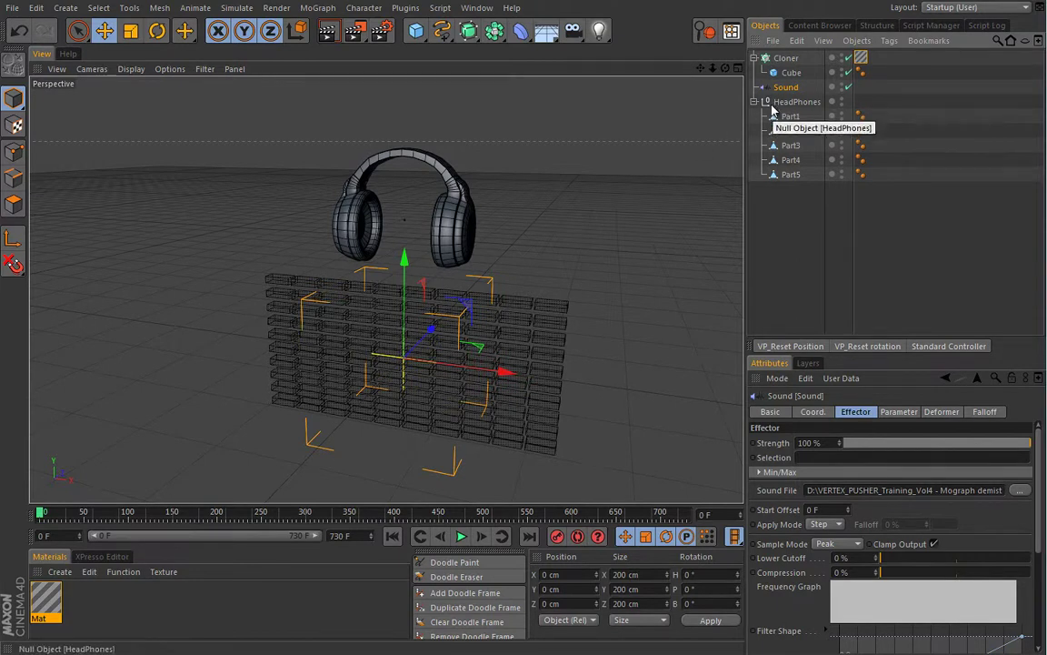
{"action": "left_click", "coordinate": [899, 411]}
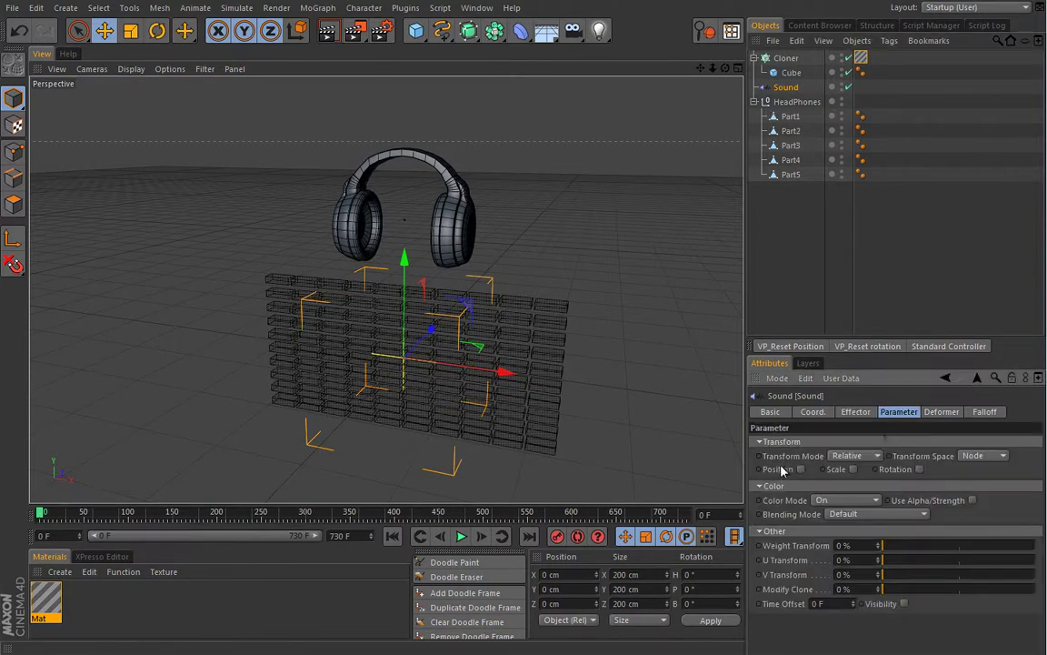
{"action": "left_click", "coordinate": [856, 412]}
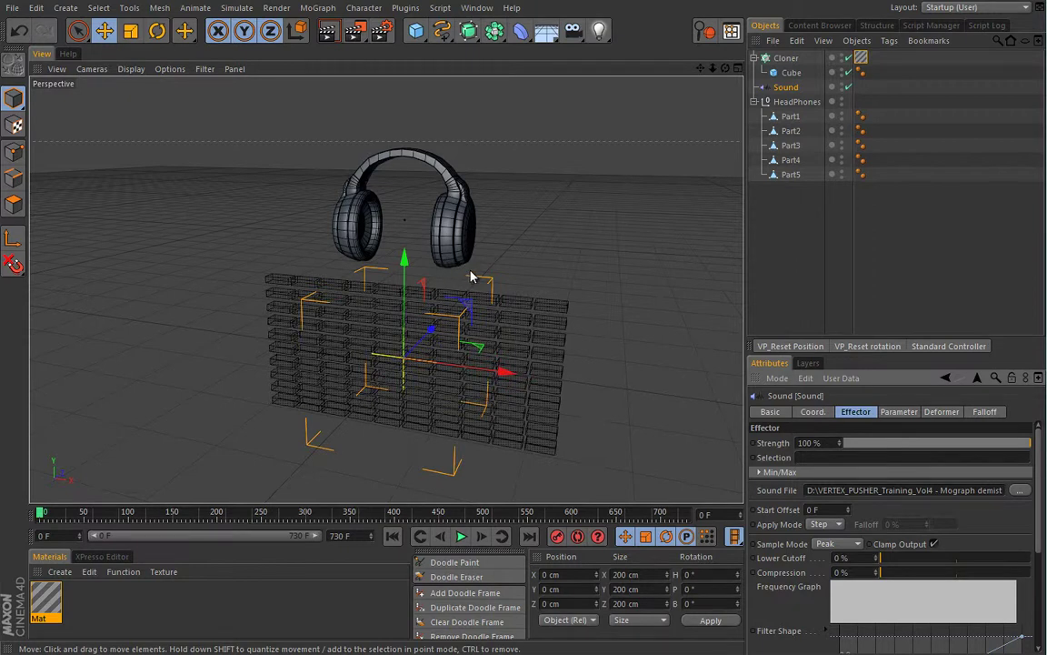
Place the HeadPhones group inside a new MoGraph Cloner and set its Count to 1
{"action": "left_click", "coordinate": [754, 100]}
{"action": "left_click", "coordinate": [788, 102]}
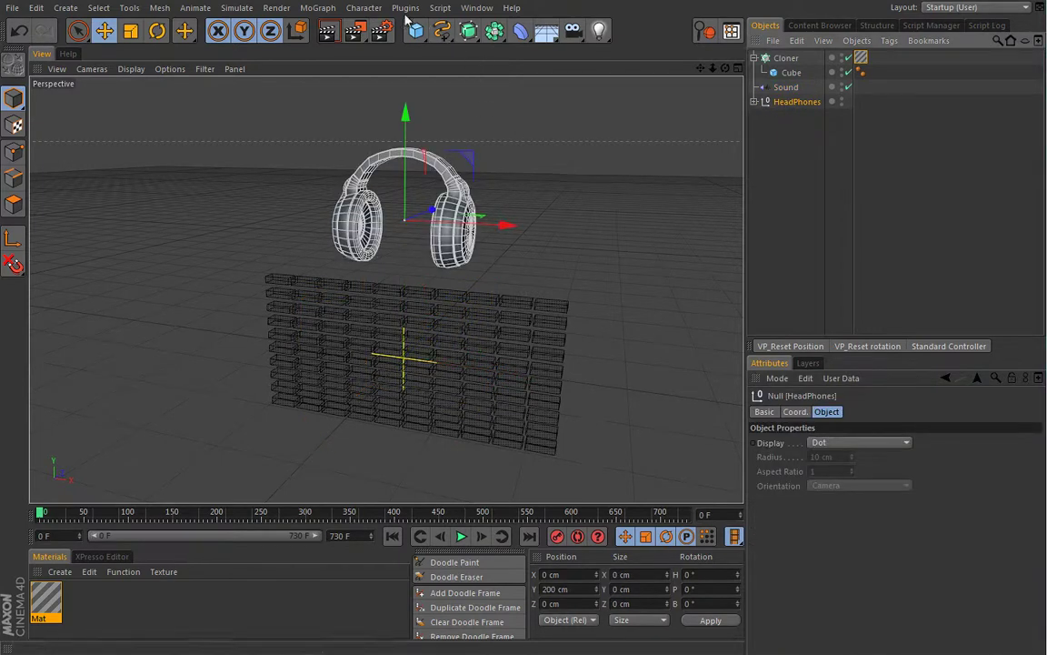
{"action": "left_click", "coordinate": [318, 7]}
{"action": "left_click", "coordinate": [339, 113], "text": "alt"}
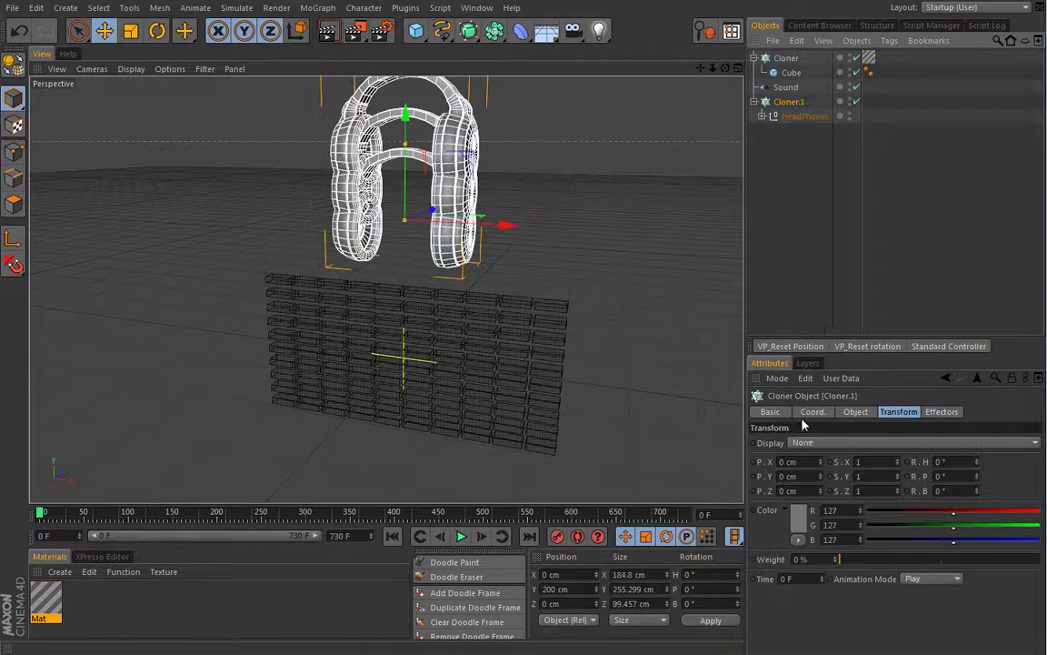
{"action": "left_click", "coordinate": [863, 412]}
{"action": "left_click", "coordinate": [836, 510]}
{"action": "left_click", "coordinate": [836, 510]}
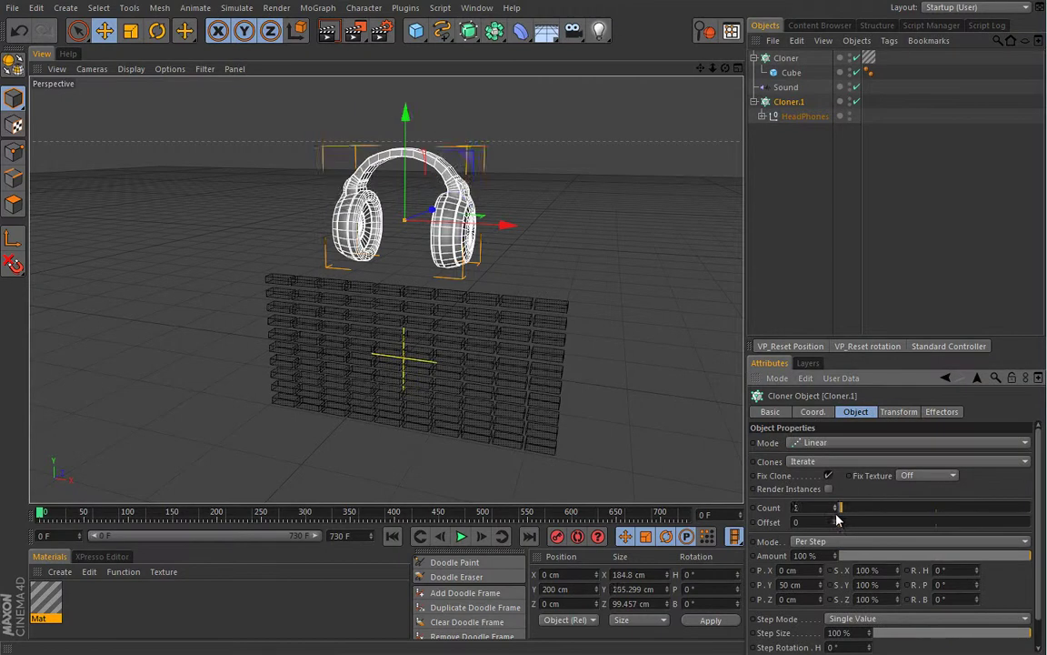
Assign the existing Sound effector to the headphones' Cloner
{"action": "left_click", "coordinate": [941, 412]}
{"action": "left_click_drag", "start_coordinate": [786, 87], "coordinate": [806, 119]}
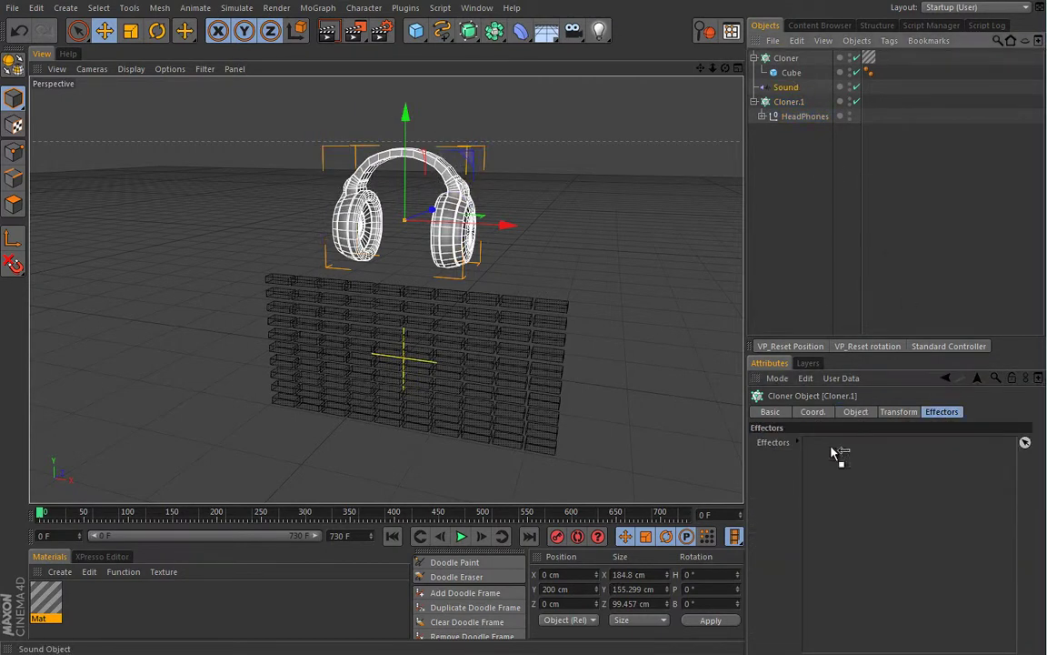
{"action": "left_click_drag", "start_coordinate": [840, 452], "coordinate": [846, 449]}
Try the Sound effector's Position parameter during playback, turn it off again and return to frame 0
{"action": "left_click", "coordinate": [462, 537]}
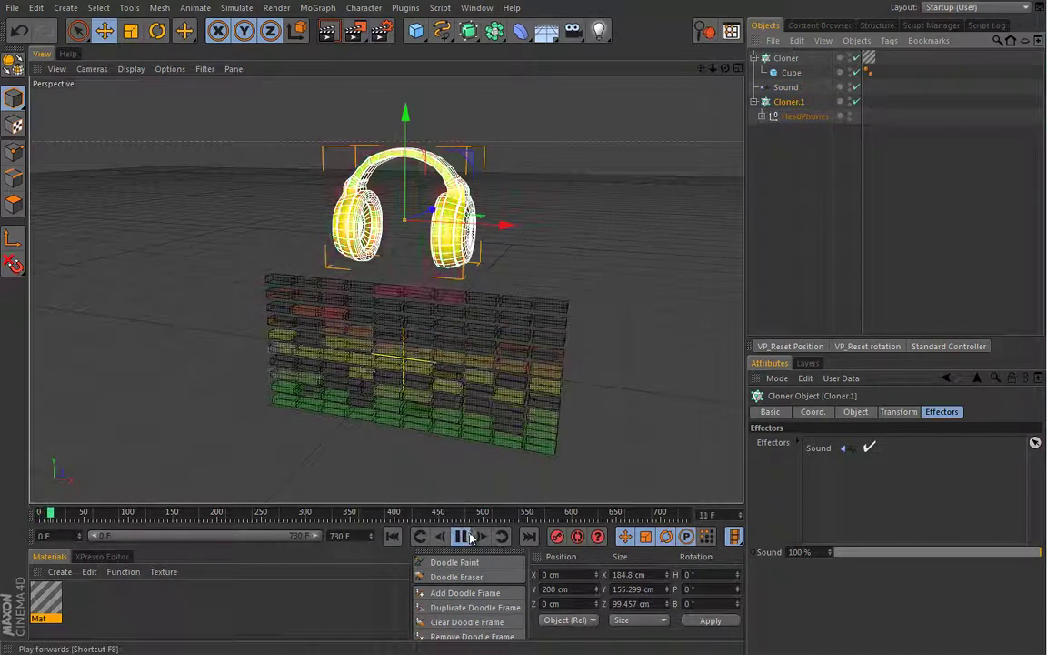
{"action": "left_click", "coordinate": [785, 87]}
{"action": "left_click", "coordinate": [899, 412]}
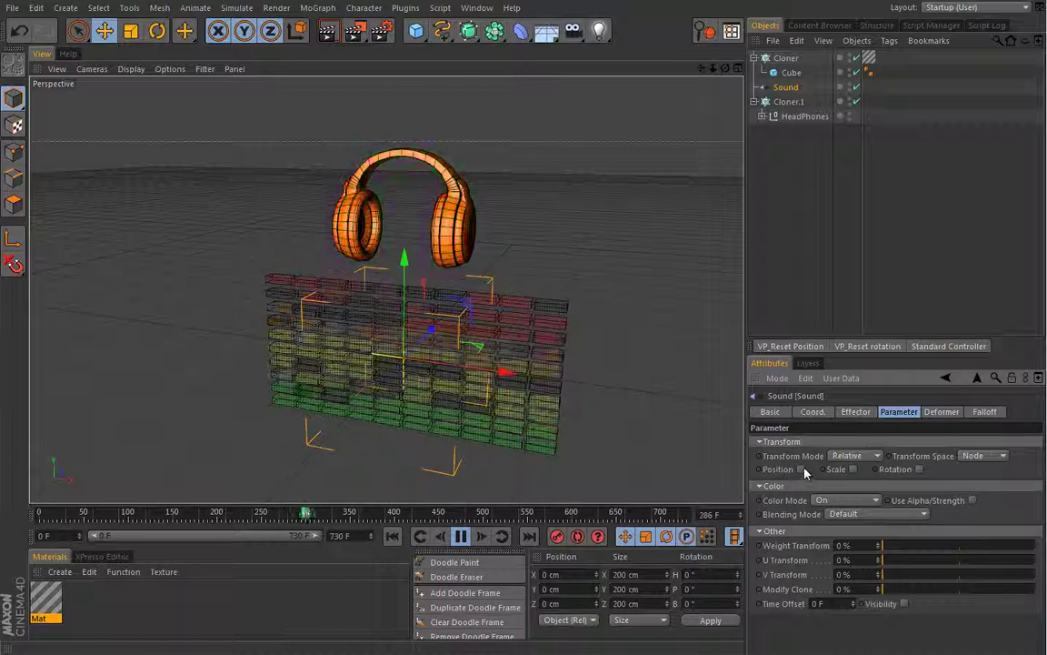
{"action": "left_click", "coordinate": [801, 469]}
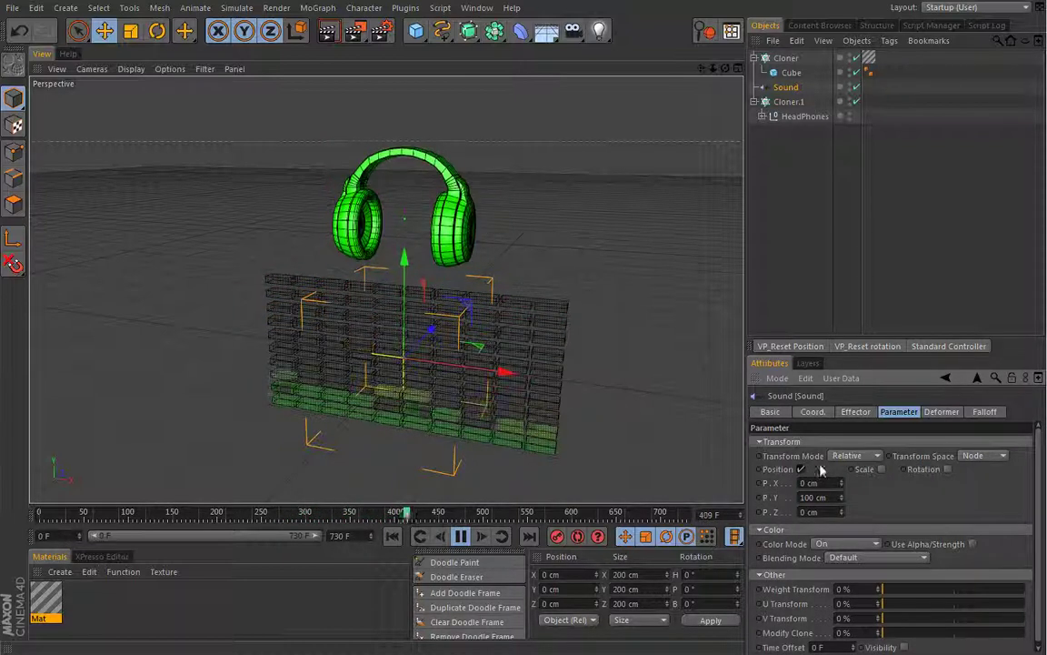
{"action": "left_click", "coordinate": [462, 536]}
{"action": "left_click", "coordinate": [395, 536]}
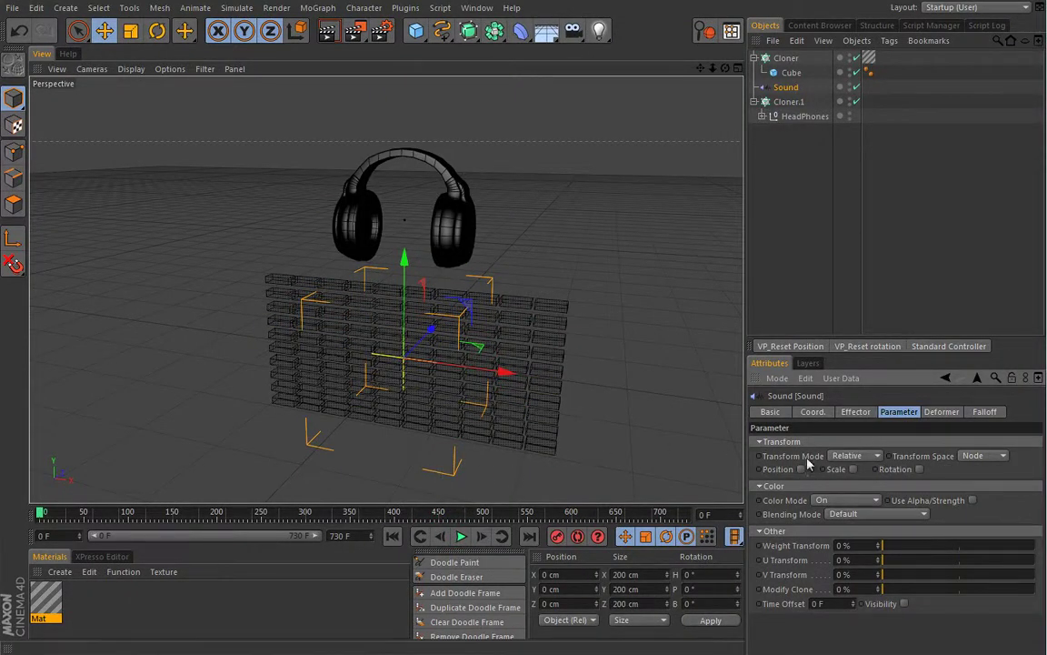
Enable the Sound effector's Scale parameter with a uniform value of 1, check it in playback and return to frame 0
{"action": "left_click", "coordinate": [853, 470]}
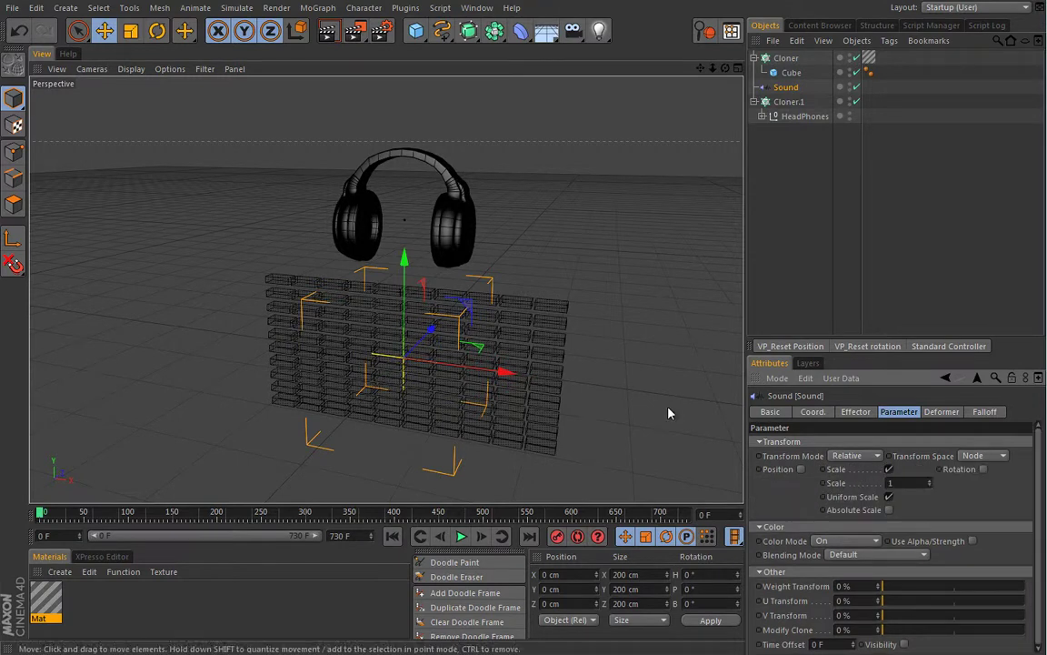
{"action": "left_click", "coordinate": [461, 536]}
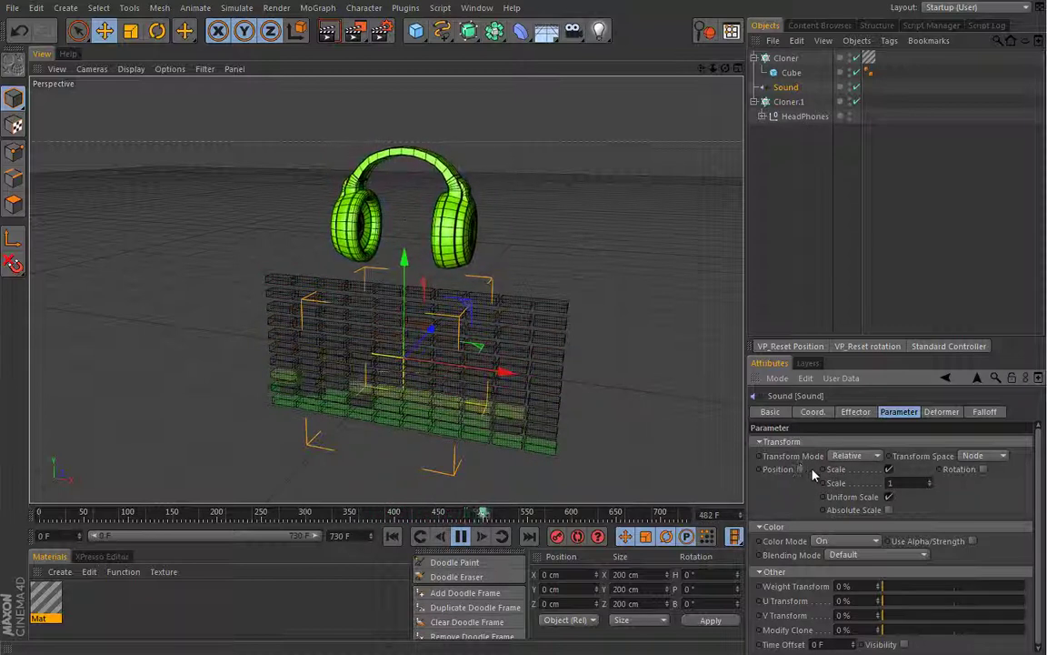
{"action": "left_click", "coordinate": [856, 411]}
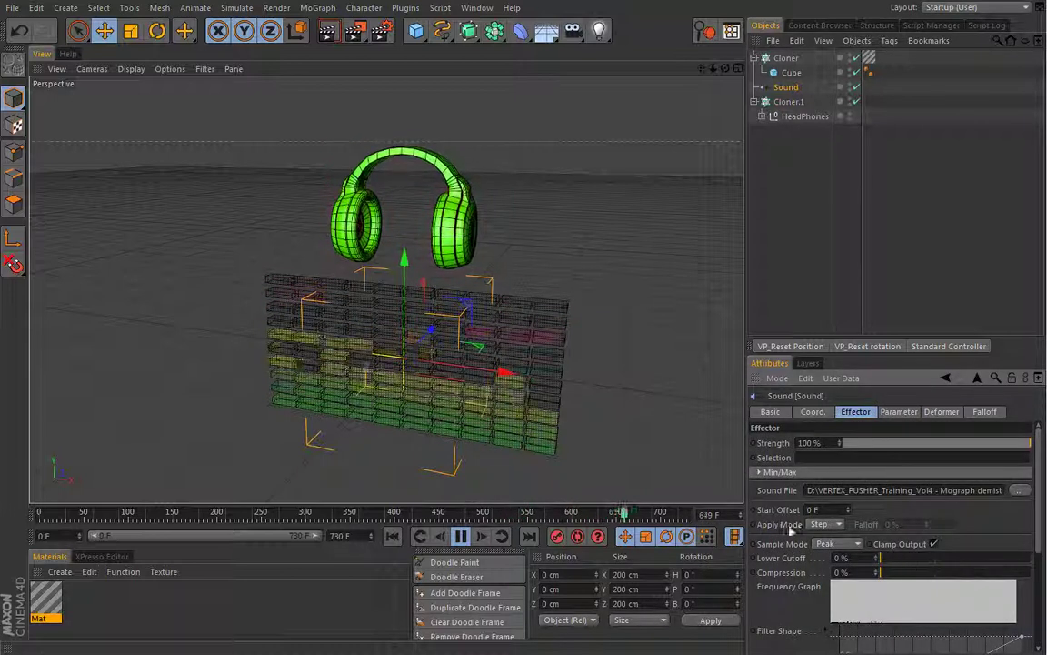
{"action": "left_click", "coordinate": [460, 536]}
{"action": "left_click", "coordinate": [392, 537]}
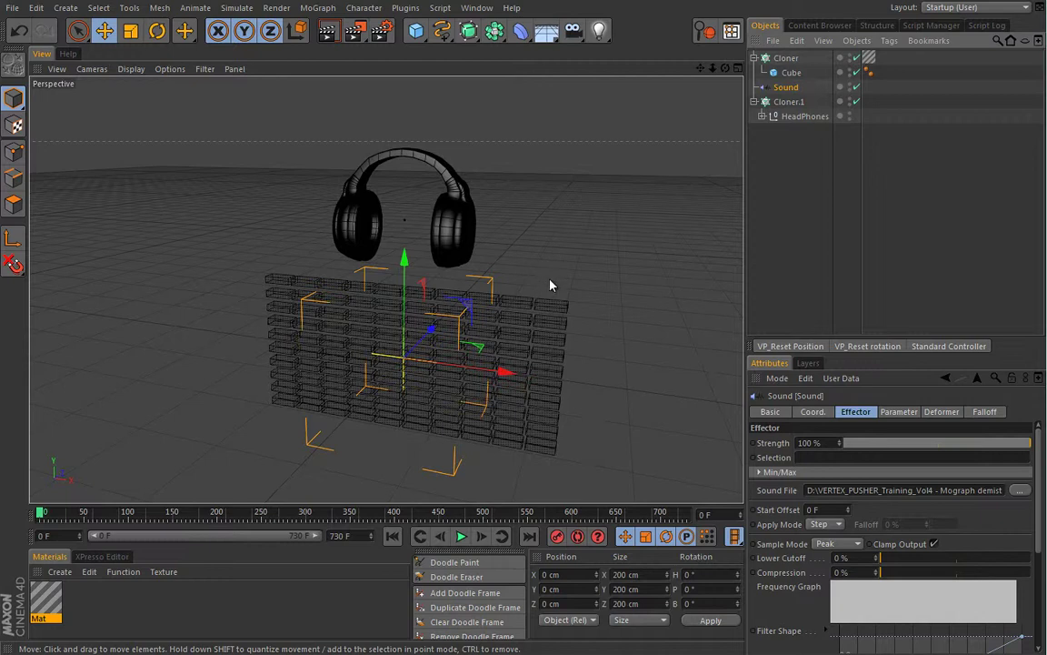
Examine the headphones' ear cups and the cube grid up close and from several angles
{"action": "left_click_drag", "start_coordinate": [522, 234], "coordinate": [502, 279], "text": "alt"}
{"action": "right_click_drag", "start_coordinate": [383, 298], "coordinate": [490, 287], "text": "alt"}
{"action": "left_click_drag", "start_coordinate": [491, 293], "coordinate": [380, 238], "text": "alt"}
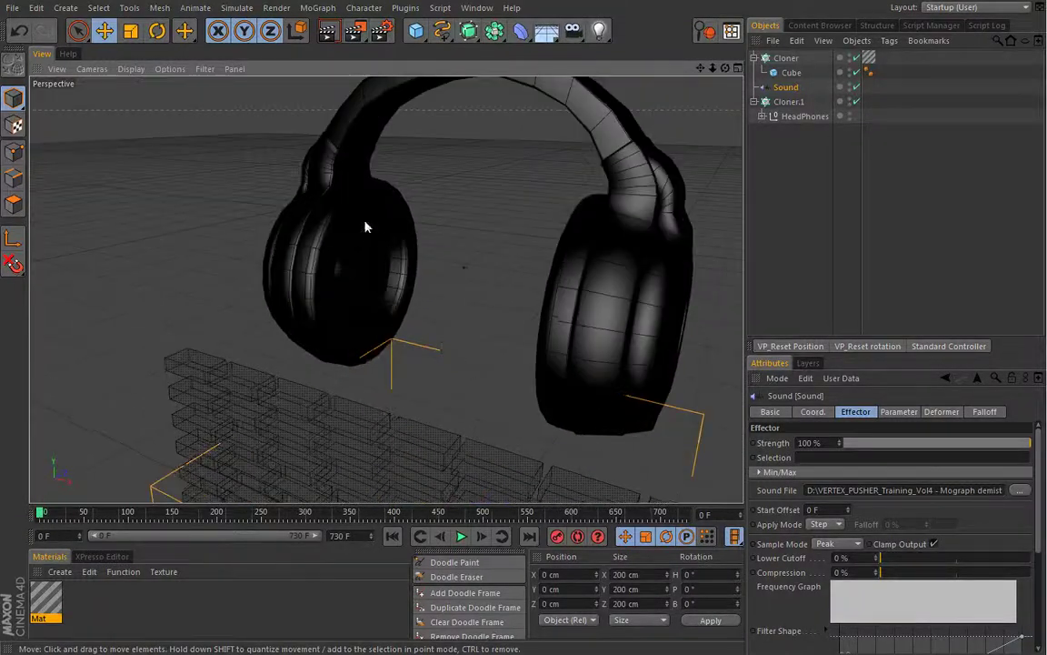
{"action": "left_click_drag", "start_coordinate": [365, 293], "coordinate": [622, 287], "text": "alt"}
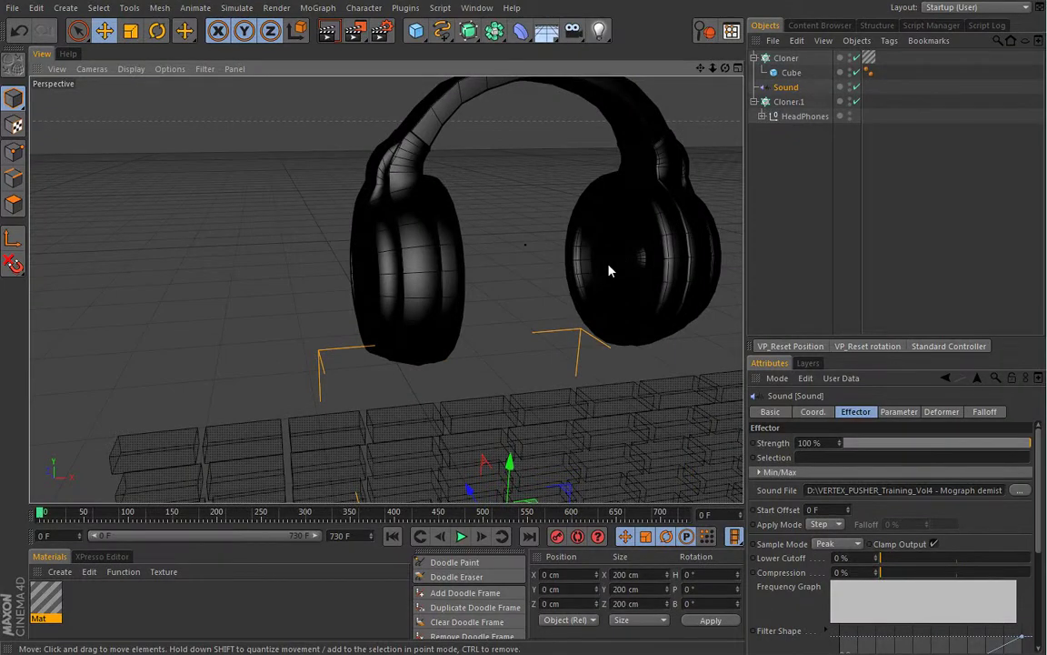
{"action": "left_click_drag", "start_coordinate": [589, 332], "coordinate": [512, 358], "text": "alt"}
{"action": "middle_click_drag", "start_coordinate": [512, 357], "coordinate": [523, 309], "text": "alt"}
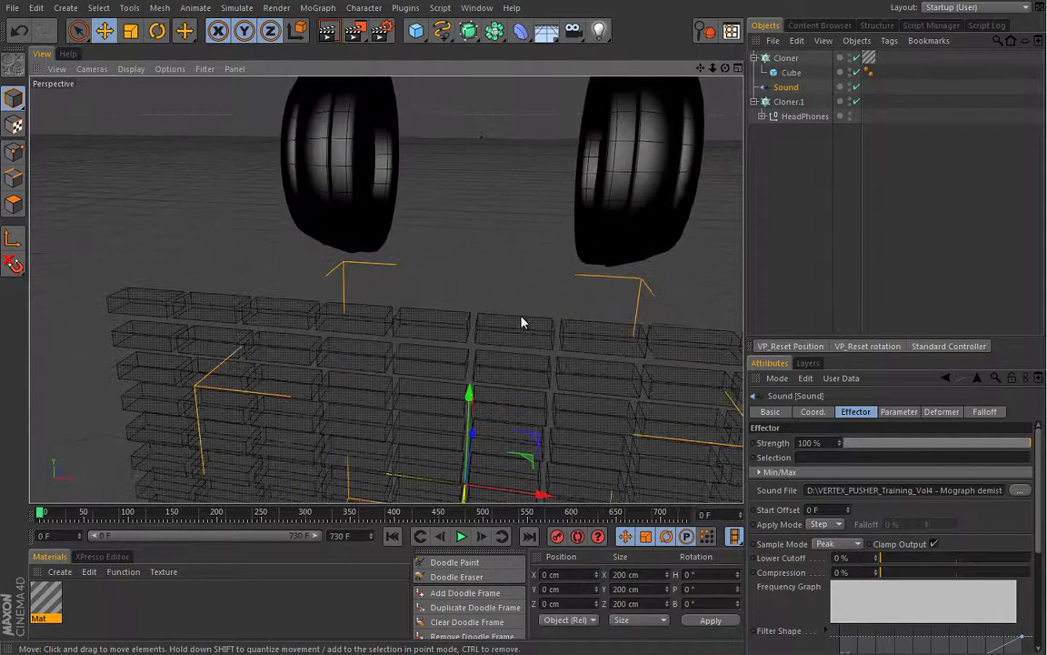
{"action": "right_click_drag", "start_coordinate": [524, 309], "coordinate": [447, 357], "text": "alt"}
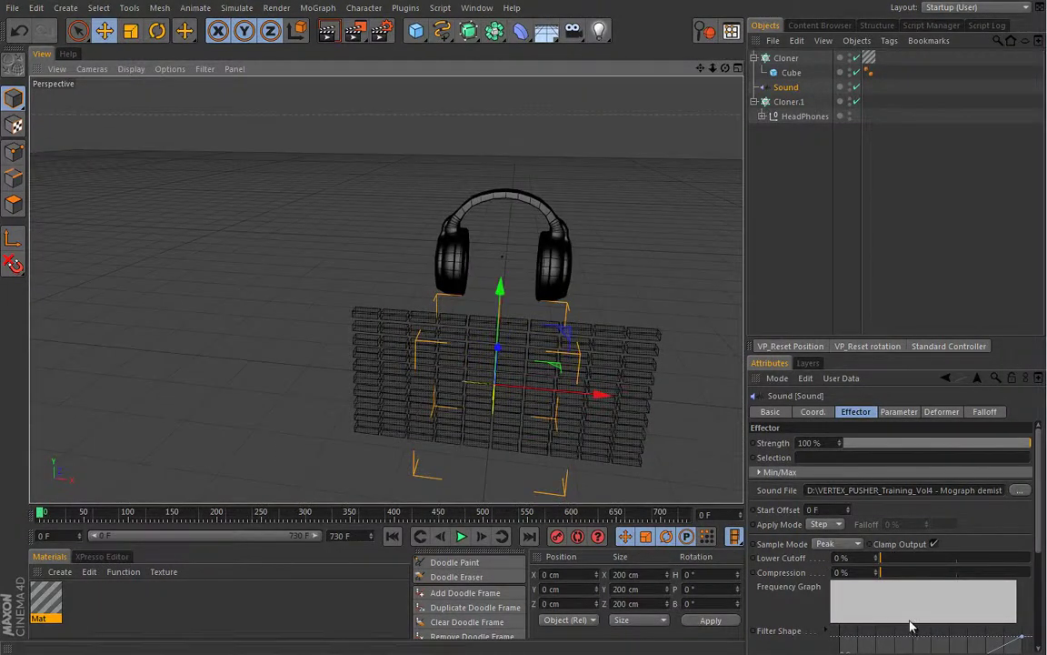
{"action": "middle_click_drag", "start_coordinate": [493, 316], "coordinate": [402, 308], "text": "alt"}
{"action": "right_click_drag", "start_coordinate": [418, 304], "coordinate": [449, 305], "text": "alt"}
{"action": "left_click_drag", "start_coordinate": [435, 315], "coordinate": [435, 302], "text": "alt"}
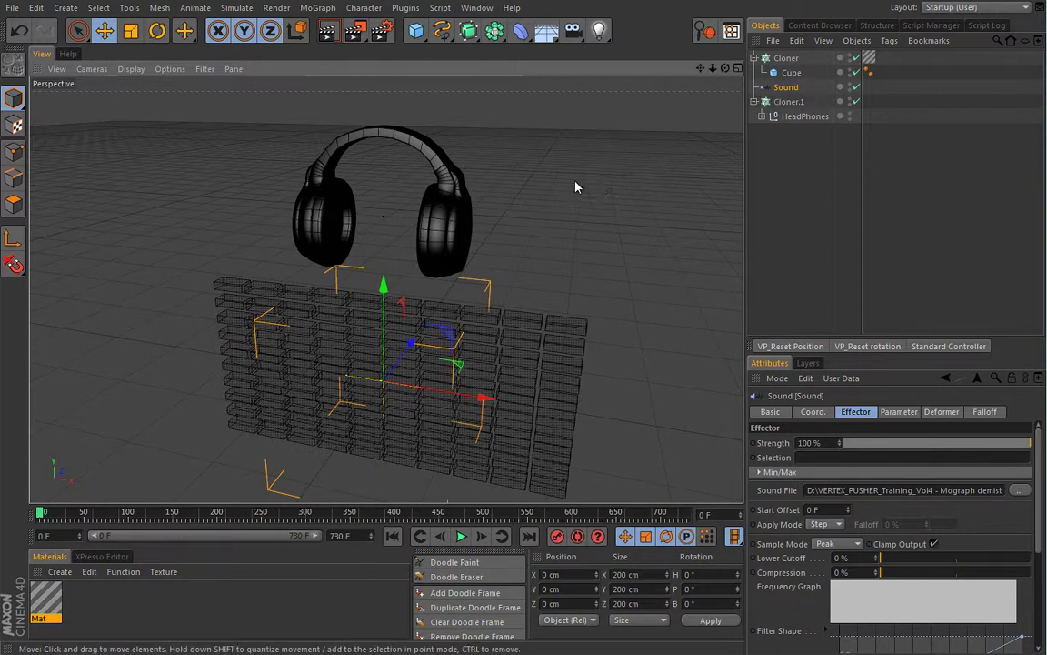
Take the HeadPhones group out of its Cloner and delete that Cloner
{"action": "left_click", "coordinate": [797, 117]}
{"action": "left_click", "coordinate": [789, 102]}
{"action": "key", "text": "Delete"}
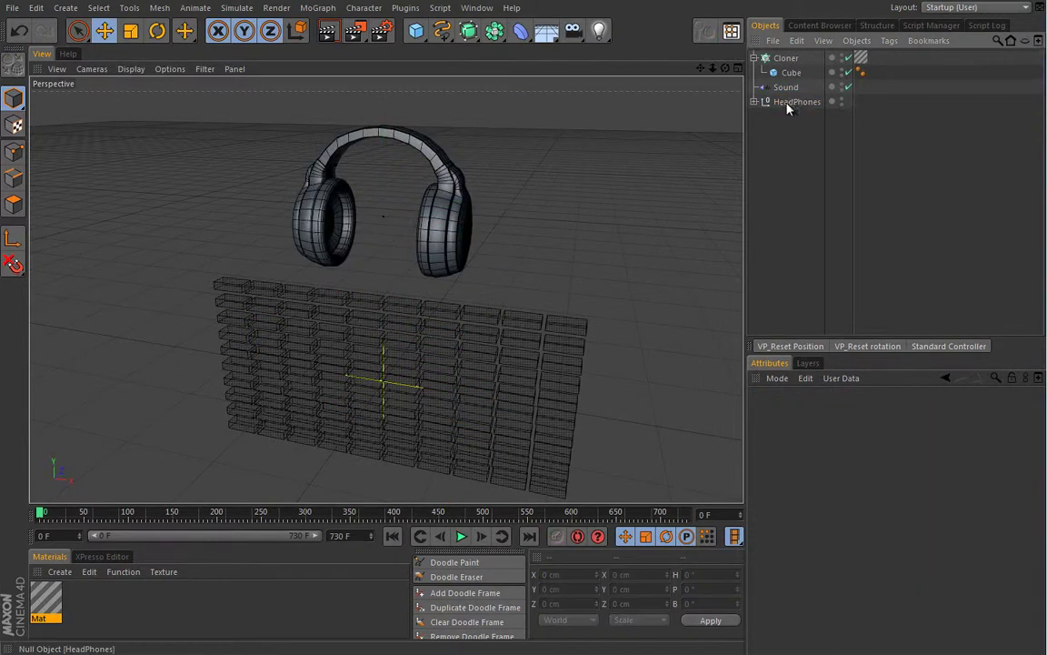
Add a MoGraph PolyFX object and place it inside the HeadPhones group, below Part5
{"action": "left_click", "coordinate": [754, 103]}
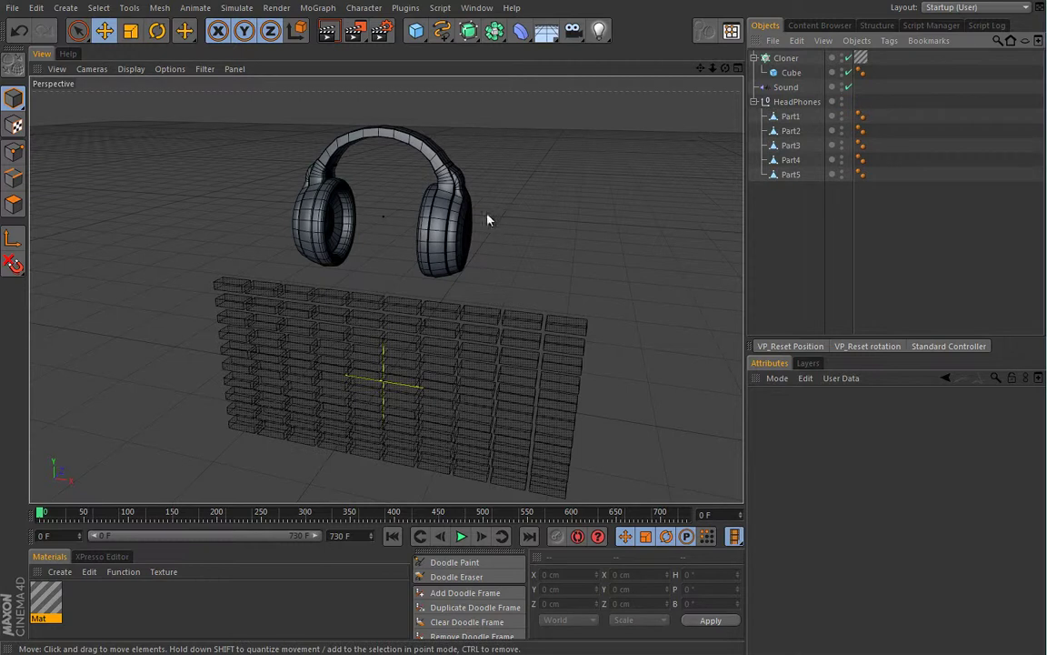
{"action": "scroll", "coordinate": [369, 266], "scroll_direction": "up", "scroll_amount": 5}
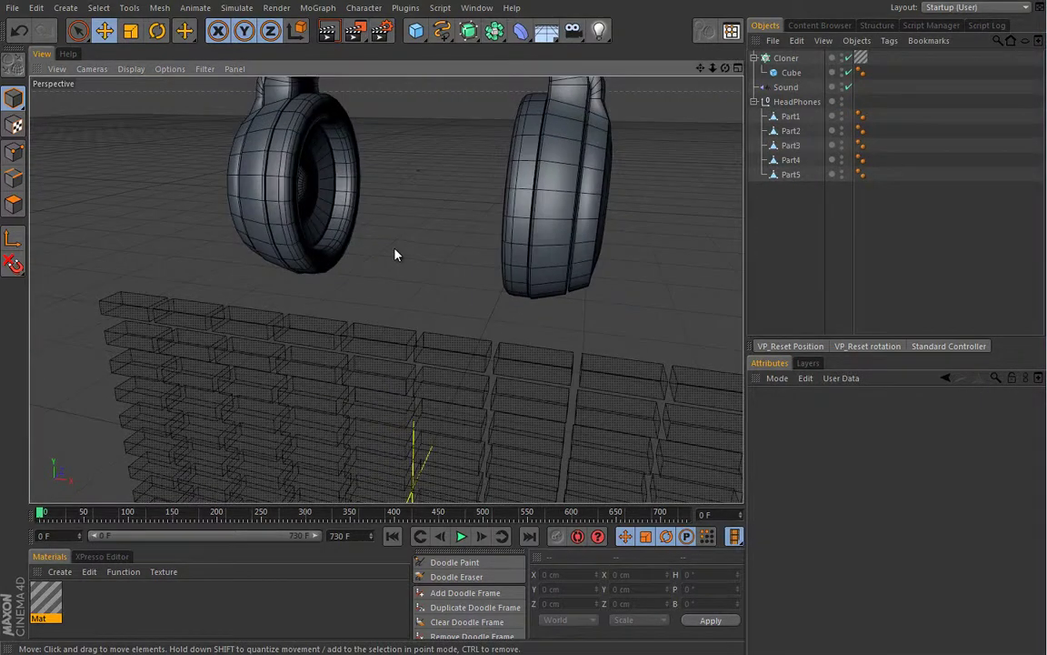
{"action": "middle_click_drag", "start_coordinate": [400, 176], "coordinate": [406, 210], "text": "alt"}
{"action": "left_click_drag", "start_coordinate": [406, 210], "coordinate": [341, 255], "text": "alt"}
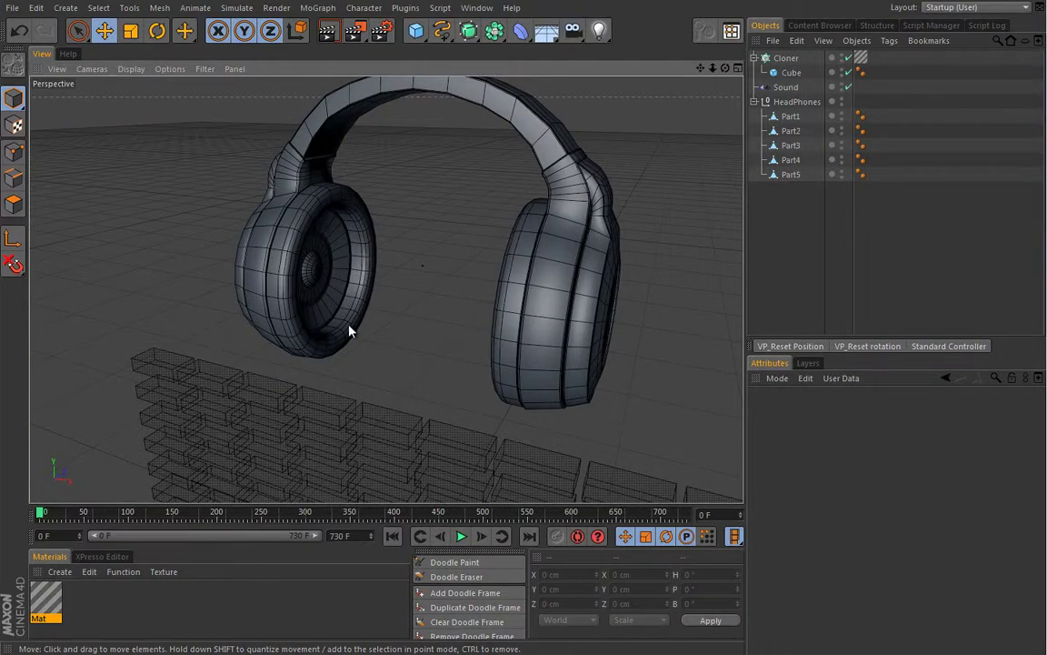
{"action": "left_click", "coordinate": [317, 8]}
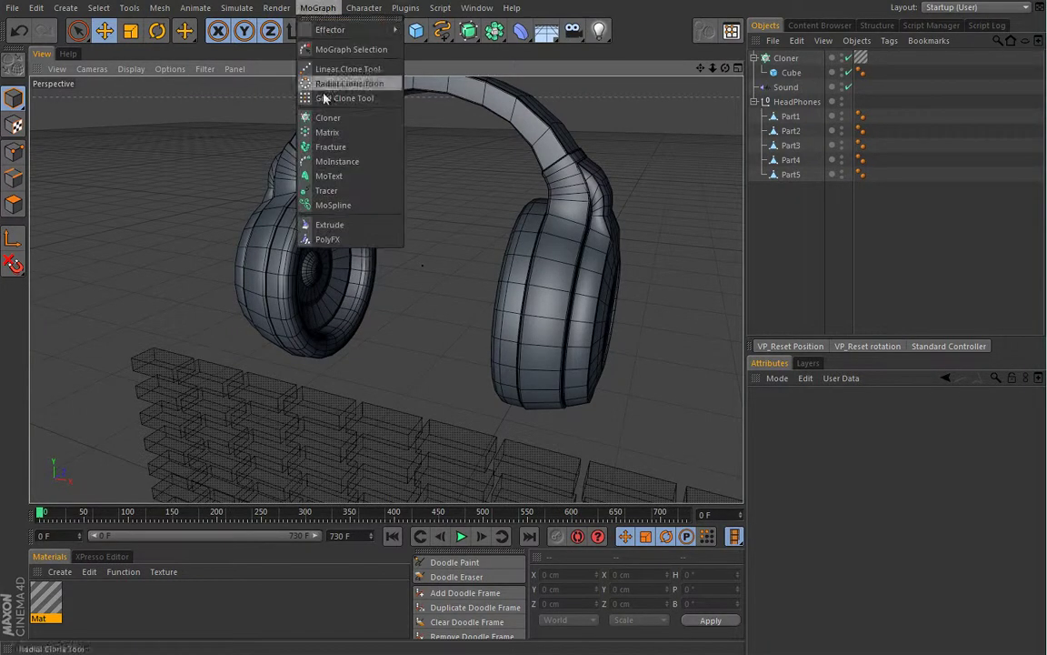
{"action": "left_click", "coordinate": [326, 239]}
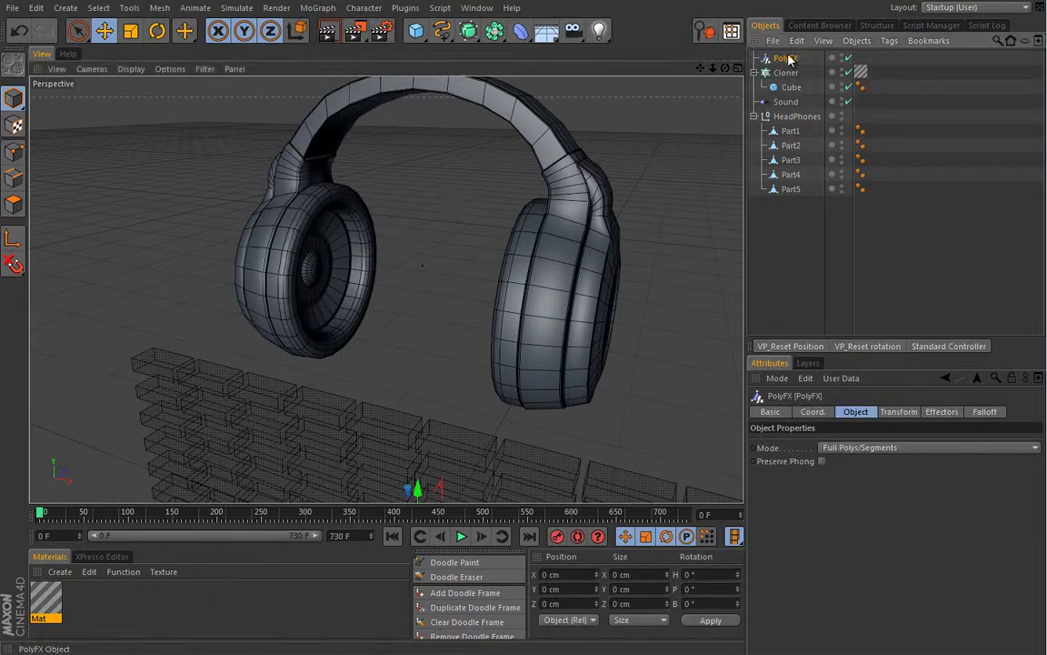
{"action": "mouse_move", "coordinate": [787, 182]}
{"action": "left_mouse_down"}
{"action": "mouse_move", "coordinate": [786, 196]}
{"action": "mouse_move", "coordinate": [796, 188]}
{"action": "left_mouse_up"}
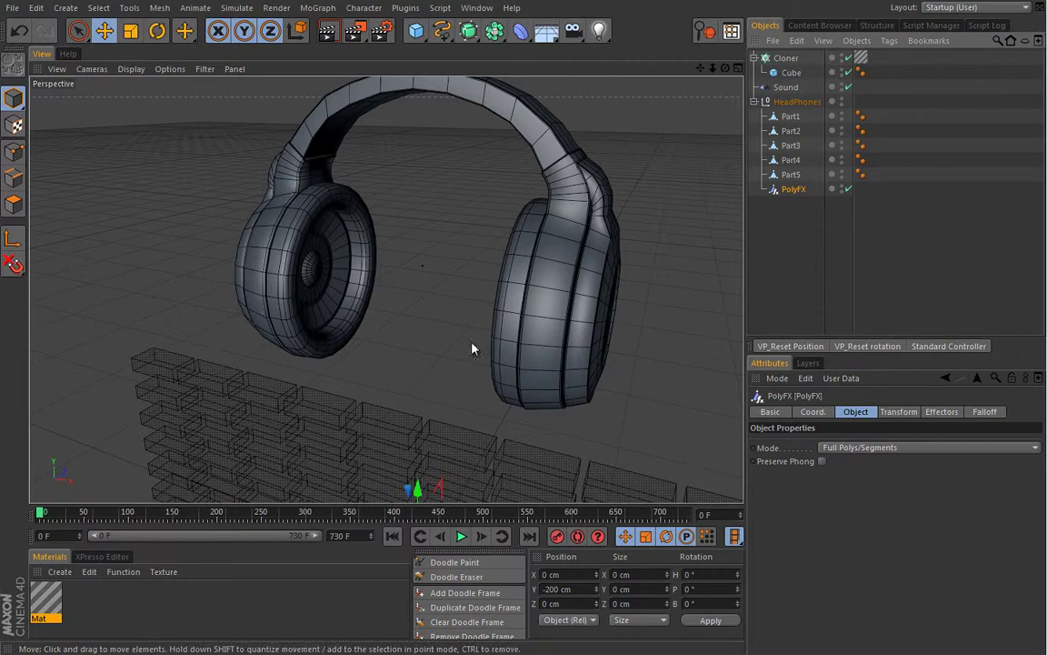
Add a Null object to the scene and give it an XPresso tag
{"action": "left_click", "coordinate": [416, 31]}
{"action": "left_click", "coordinate": [462, 51]}
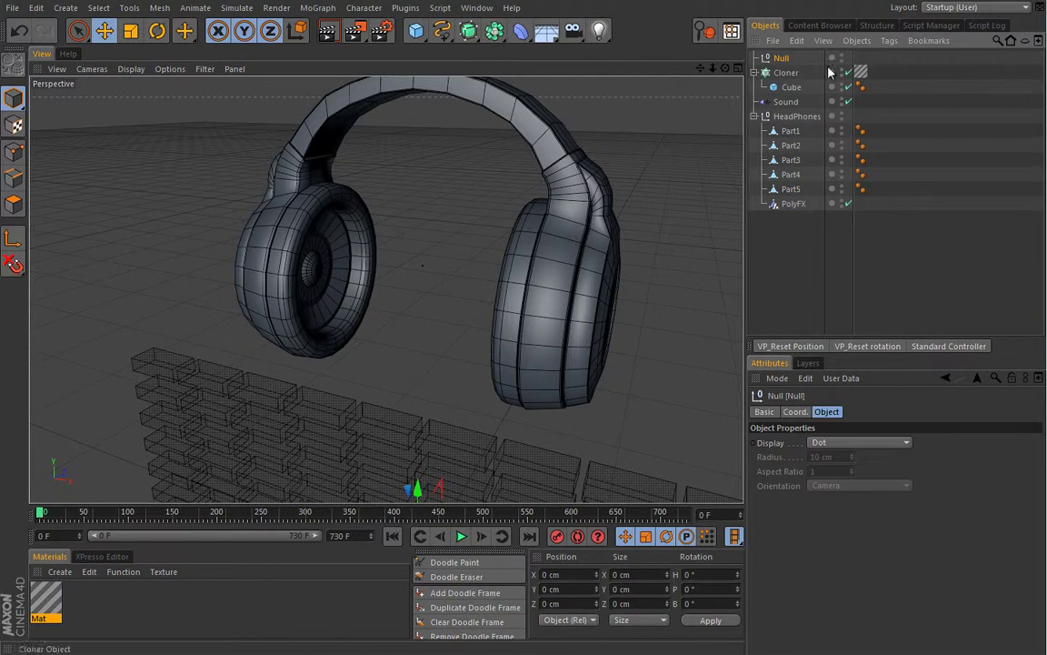
{"action": "left_click", "coordinate": [890, 41]}
{"action": "mouse_move", "coordinate": [891, 62]}
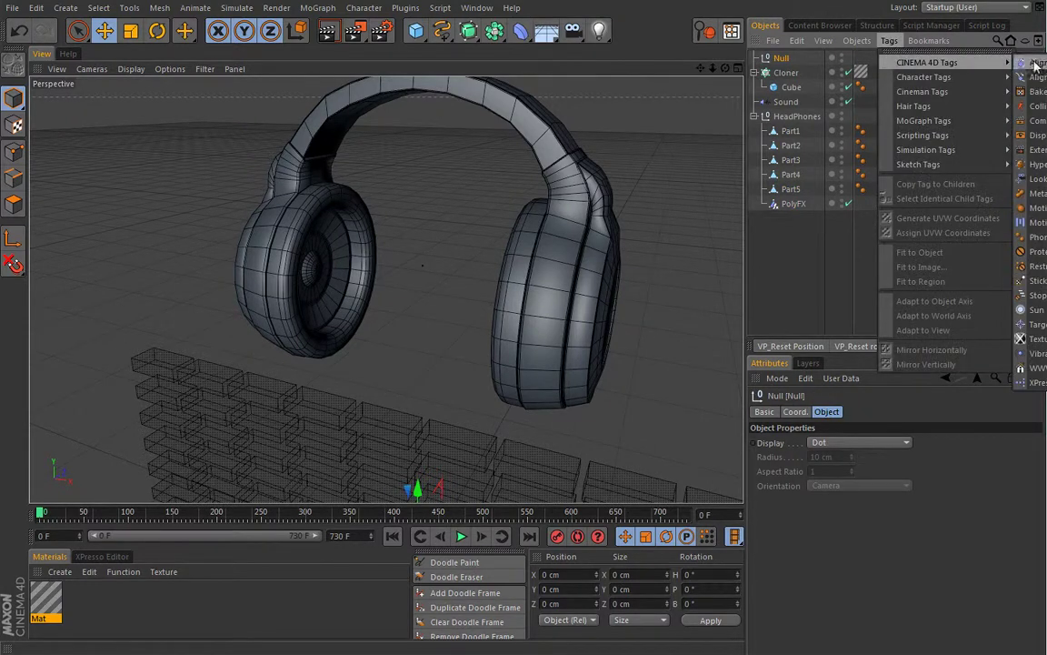
{"action": "left_click", "coordinate": [1036, 383]}
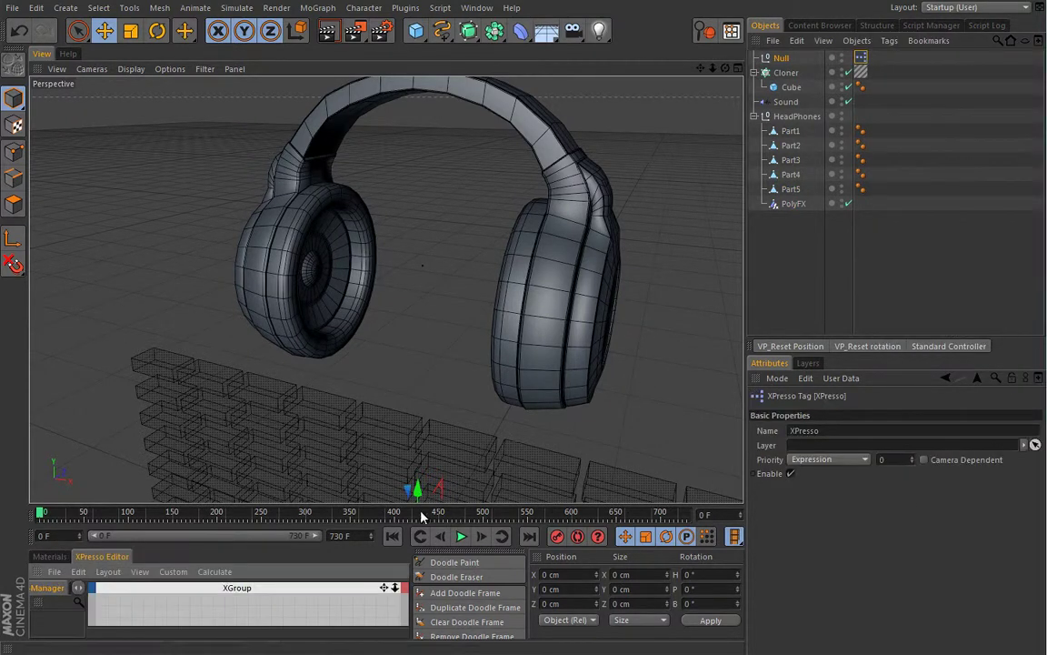
Enlarge the XPresso Editor in height and width, collapsing the coordinates manager beside it while keeping the doodle commands shown
{"action": "left_click_drag", "start_coordinate": [421, 503], "coordinate": [452, 348]}
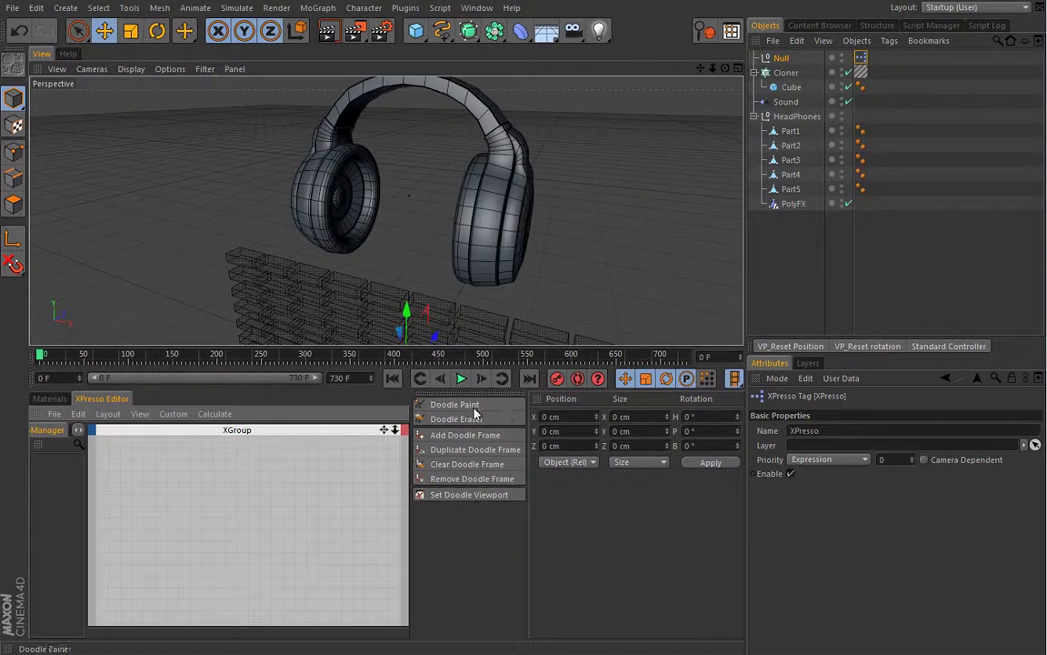
{"action": "middle_click", "coordinate": [538, 401]}
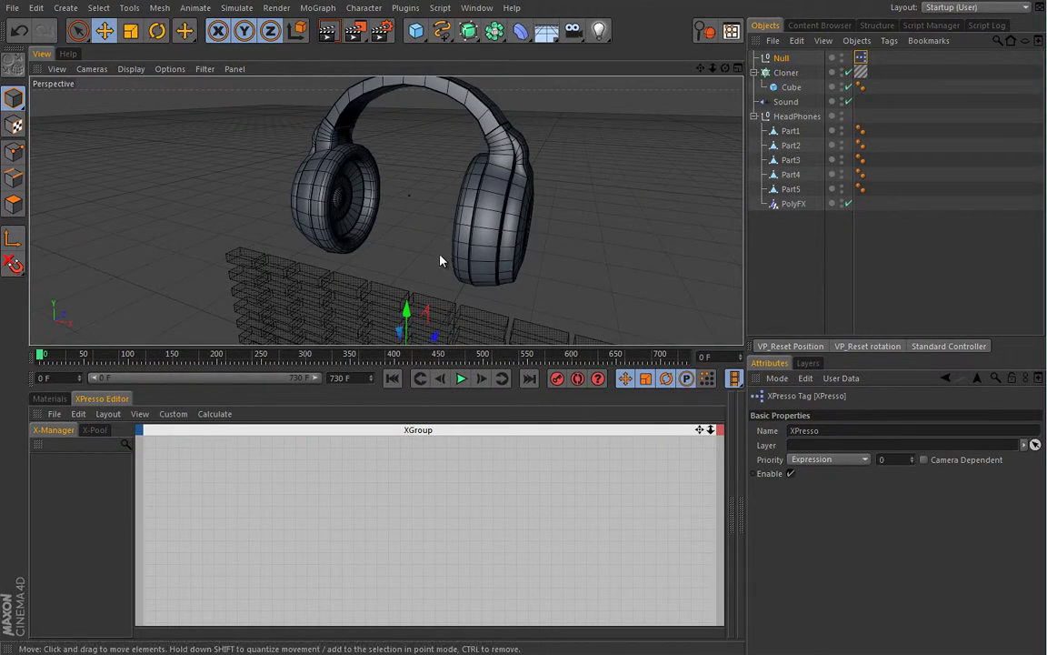
{"action": "left_click", "coordinate": [733, 478]}
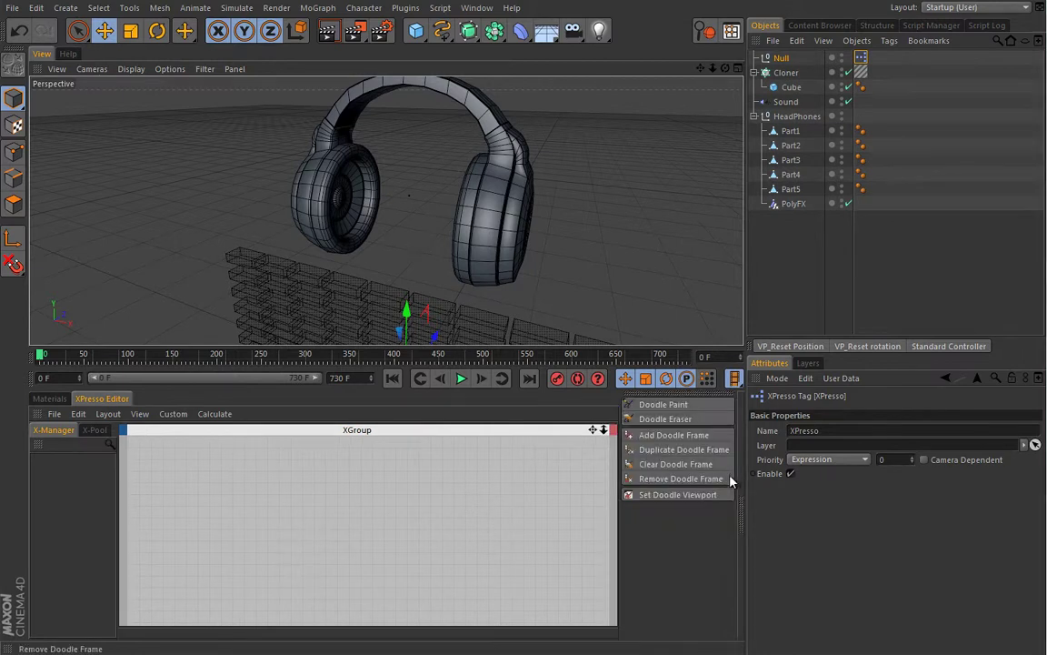
Activate Doodle Paint and set its color to purple (R 183, G 22, B 223)
{"action": "left_click", "coordinate": [664, 409]}
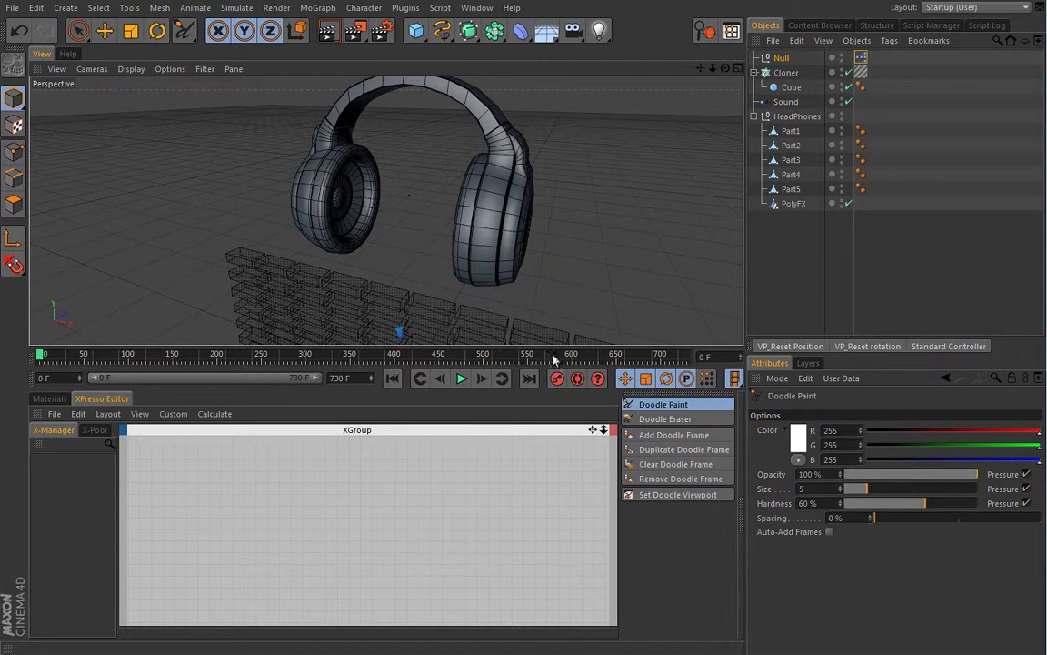
{"action": "left_click", "coordinate": [799, 436]}
{"action": "left_click", "coordinate": [892, 470]}
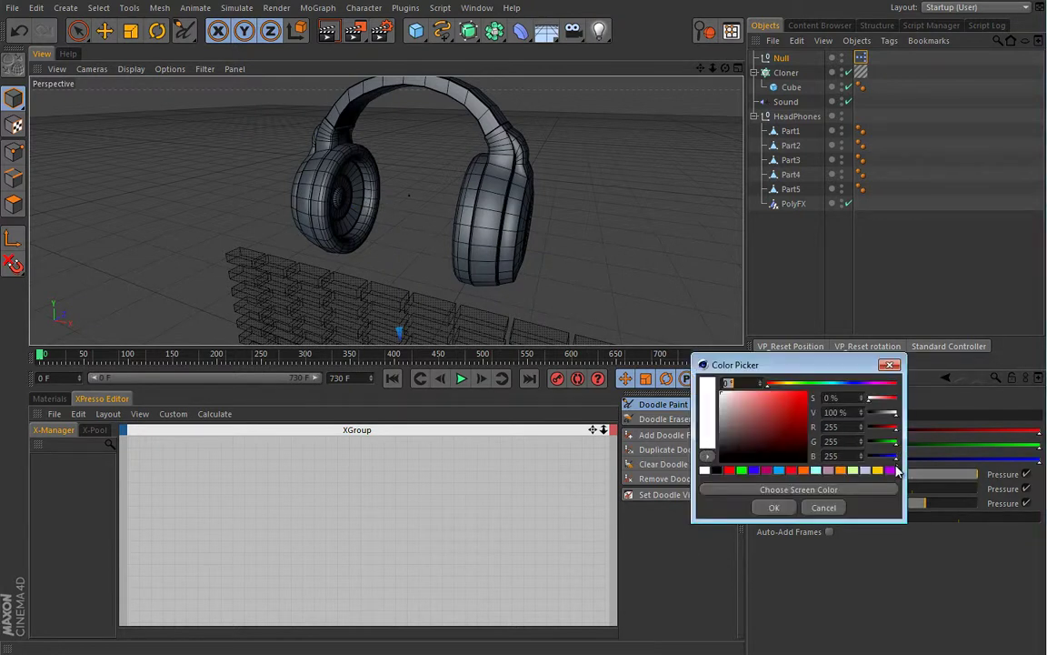
{"action": "left_click", "coordinate": [773, 507]}
Doodle arrows labelled XP, PLAIN and POLYFX from the cube grid up to the headphones, and delete the Doodle Object
{"action": "scroll", "coordinate": [436, 263], "scroll_direction": "down", "scroll_amount": 5}
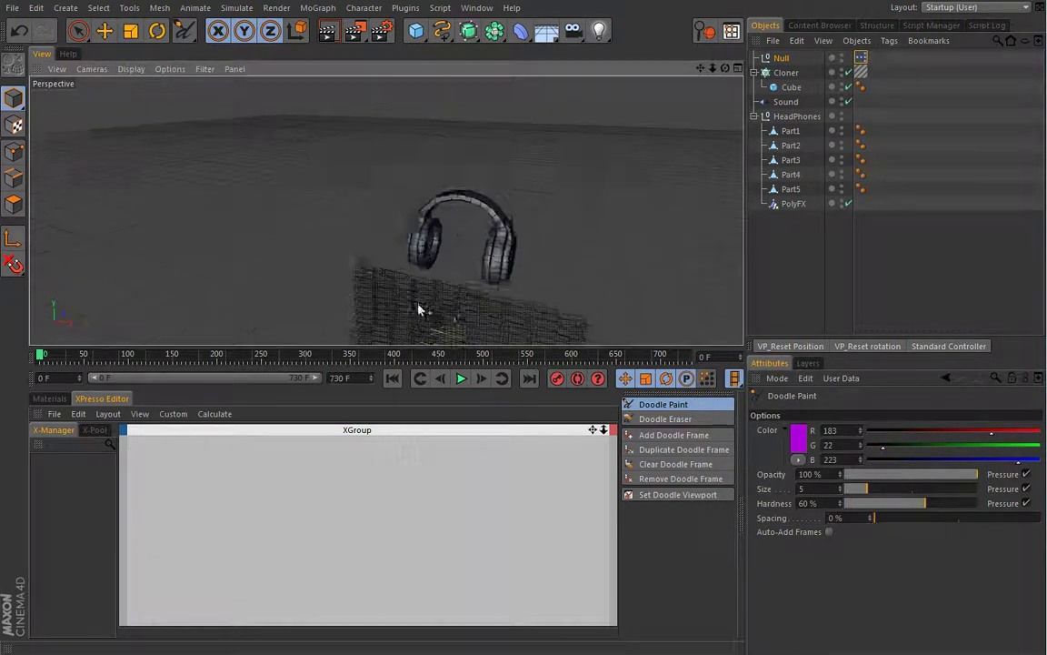
{"action": "middle_click_drag", "start_coordinate": [438, 287], "coordinate": [409, 185], "text": "alt"}
{"action": "middle_click_drag", "start_coordinate": [405, 240], "coordinate": [416, 261], "text": "alt"}
{"action": "left_click_drag", "start_coordinate": [416, 266], "coordinate": [414, 274], "text": "alt"}
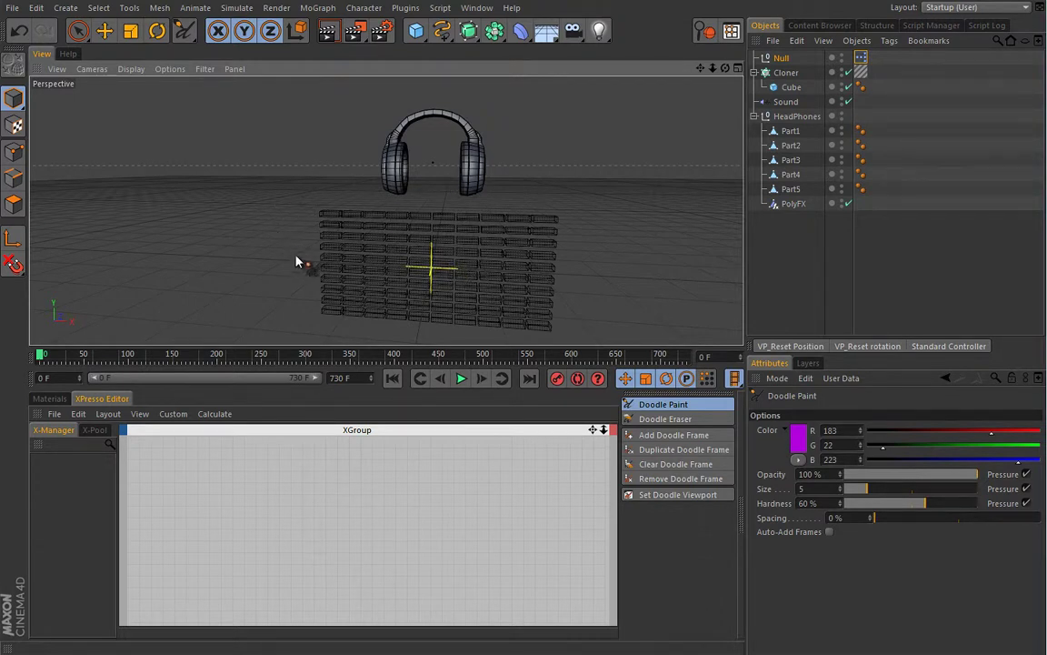
{"action": "left_click_drag", "start_coordinate": [278, 221], "coordinate": [277, 200]}
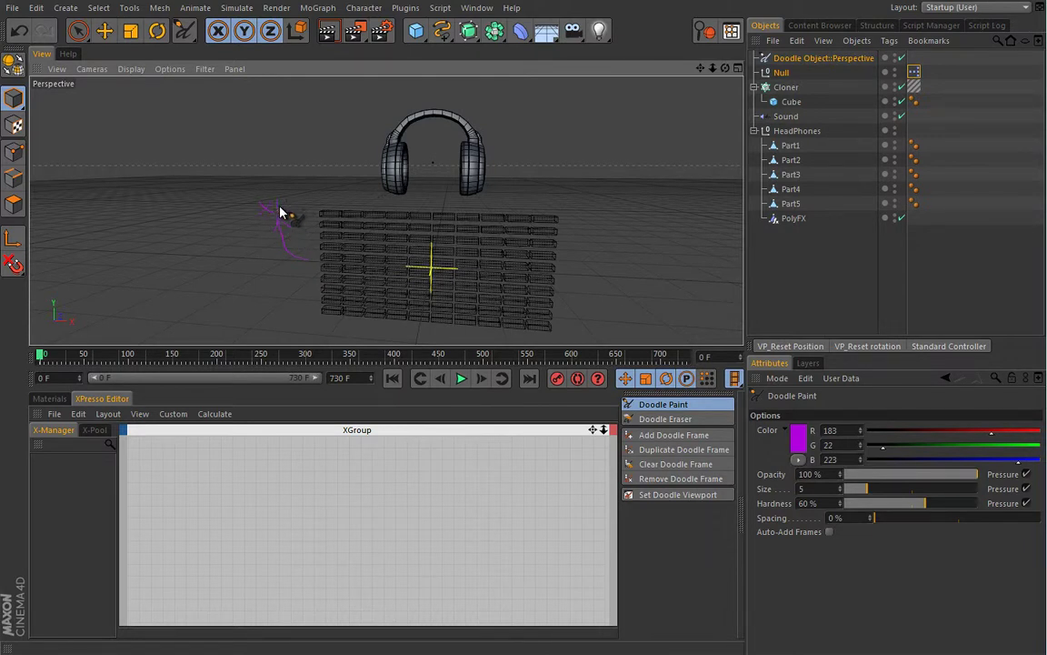
{"action": "left_click_drag", "start_coordinate": [273, 194], "coordinate": [319, 154]}
{"action": "left_click_drag", "start_coordinate": [320, 142], "coordinate": [346, 142]}
{"action": "mouse_move", "coordinate": [381, 105]}
{"action": "left_mouse_down"}
{"action": "mouse_move", "coordinate": [393, 110]}
{"action": "mouse_move", "coordinate": [386, 95]}
{"action": "left_mouse_up"}
{"action": "mouse_move", "coordinate": [407, 177]}
{"action": "left_mouse_down", "text": "alt"}
{"action": "mouse_move", "coordinate": [374, 187]}
{"action": "mouse_move", "coordinate": [390, 160]}
{"action": "mouse_move", "coordinate": [398, 173]}
{"action": "left_mouse_up", "text": "alt"}
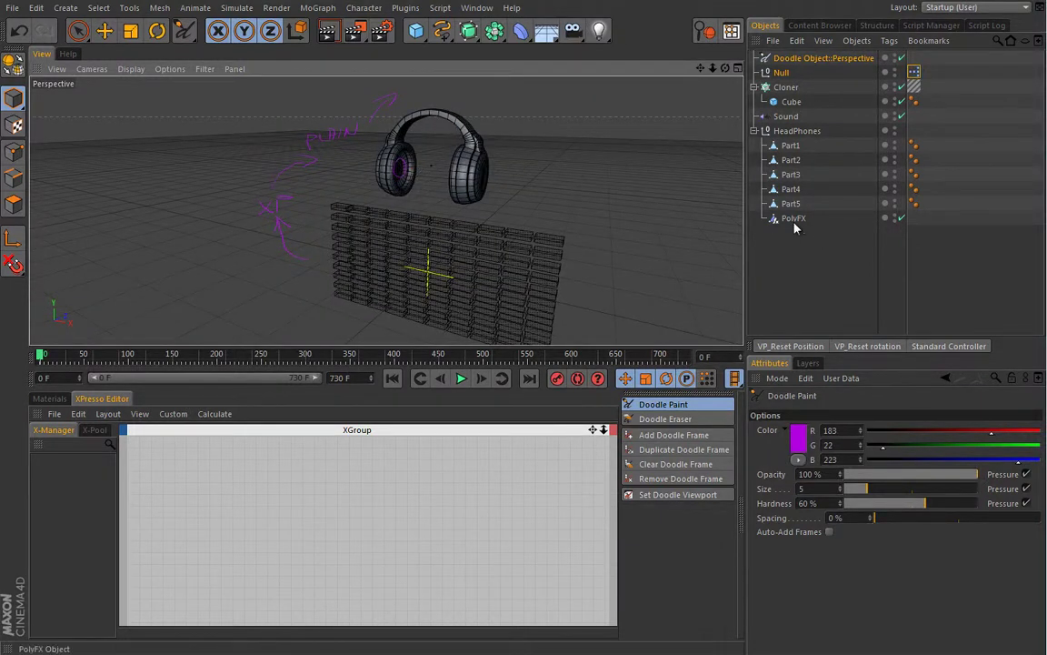
{"action": "mouse_move", "coordinate": [414, 100]}
{"action": "left_mouse_down"}
{"action": "mouse_move", "coordinate": [494, 97]}
{"action": "mouse_move", "coordinate": [491, 110]}
{"action": "mouse_move", "coordinate": [488, 102]}
{"action": "left_mouse_up"}
{"action": "mouse_move", "coordinate": [386, 210]}
{"action": "left_mouse_down", "text": "alt"}
{"action": "mouse_move", "coordinate": [360, 227]}
{"action": "mouse_move", "coordinate": [374, 229]}
{"action": "left_mouse_up", "text": "alt"}
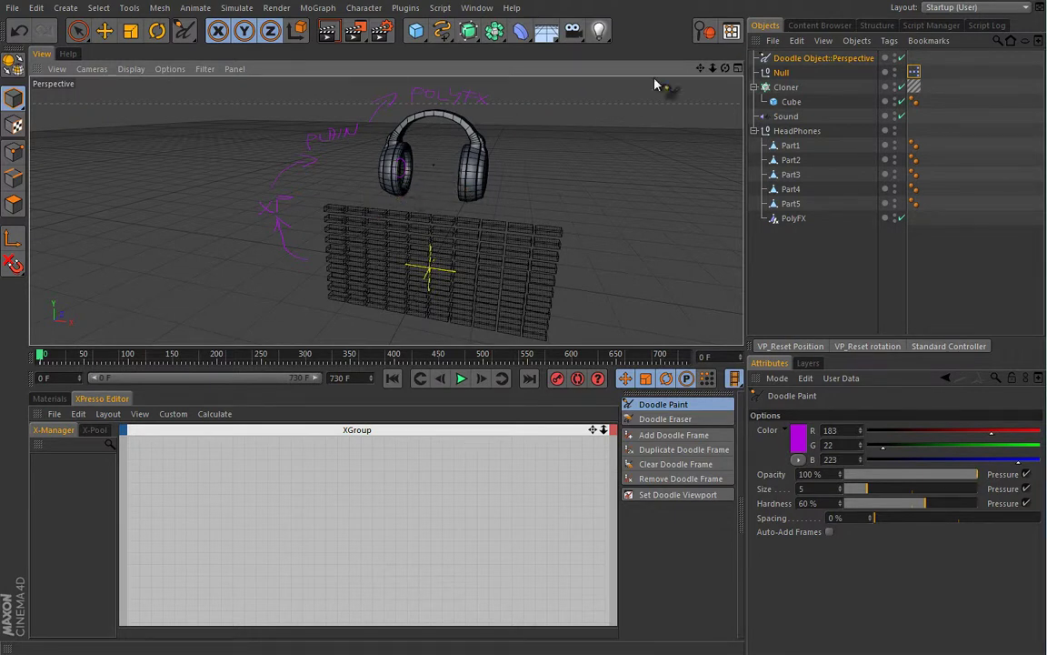
{"action": "left_click", "coordinate": [783, 60]}
{"action": "key", "text": "Delete"}
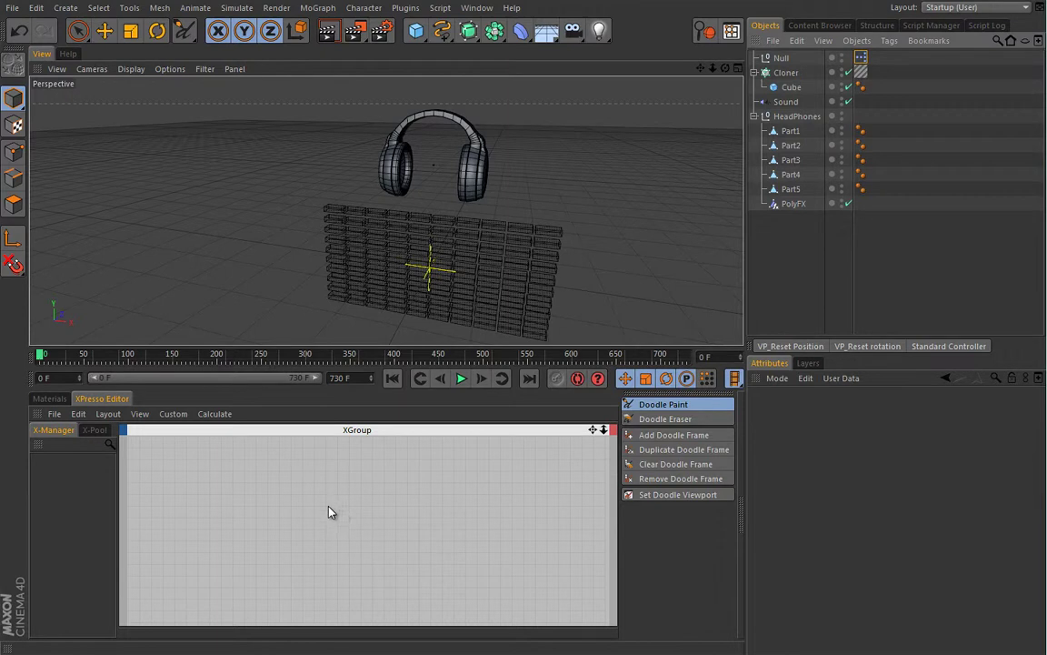
Bring the Sound effector into the XPresso graph as a node and give it an Object output port
{"action": "left_click_drag", "start_coordinate": [788, 102], "coordinate": [242, 465]}
{"action": "left_click", "coordinate": [242, 455]}
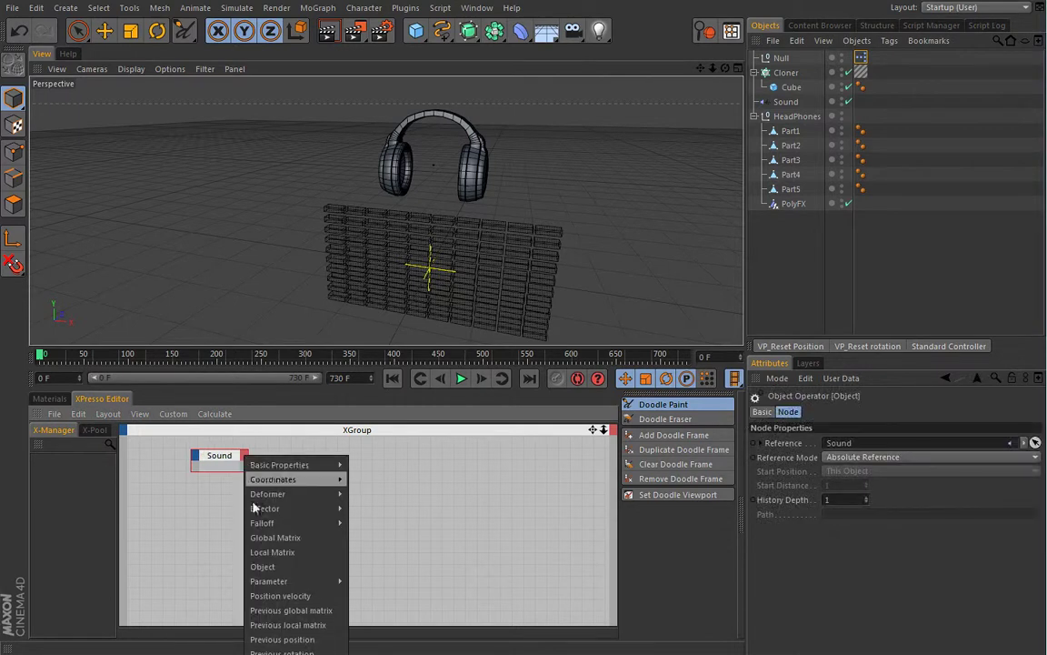
{"action": "left_click", "coordinate": [264, 567]}
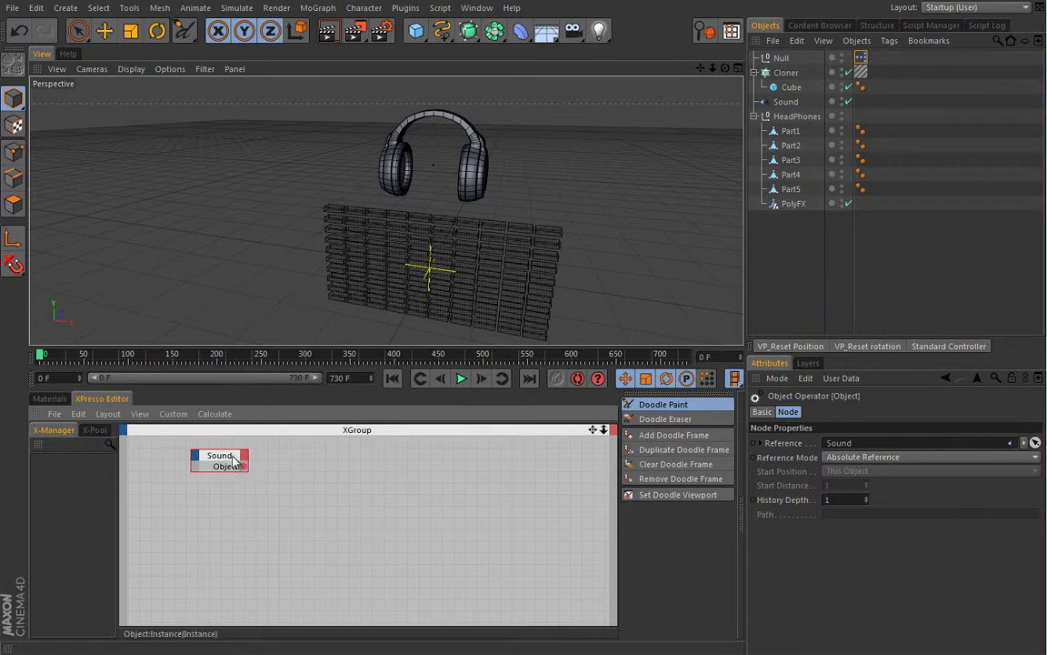
{"action": "left_click", "coordinate": [294, 463]}
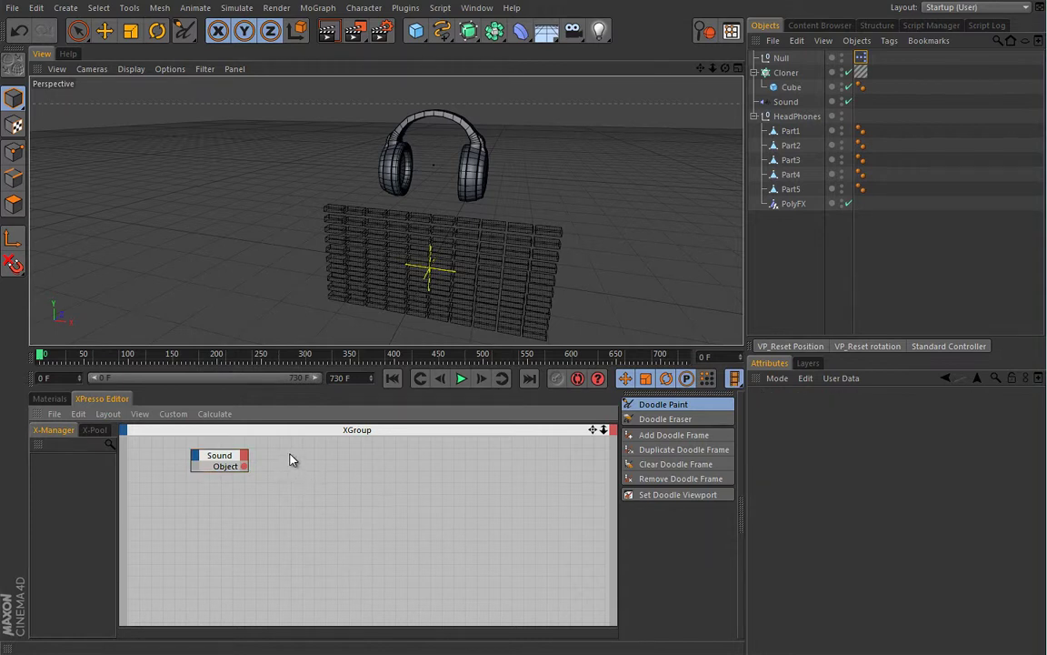
Add a Motion Graphics Sample node and connect the Sound node's Object output to its Effector input
{"action": "right_click", "coordinate": [289, 461]}
{"action": "mouse_move", "coordinate": [318, 457]}
{"action": "mouse_move", "coordinate": [418, 491]}
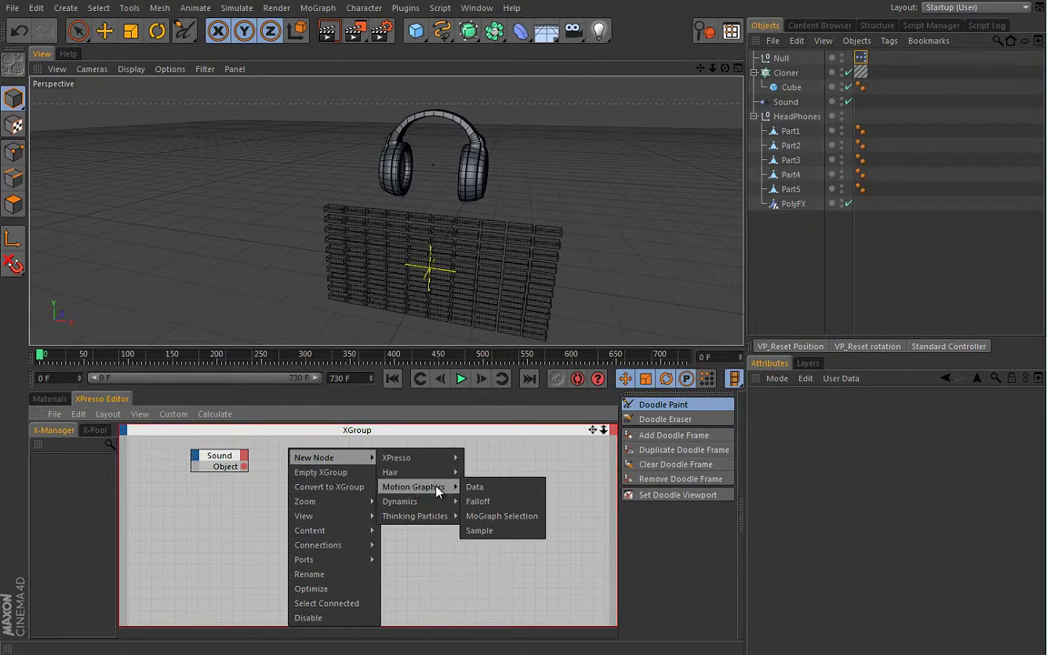
{"action": "left_click", "coordinate": [485, 535]}
{"action": "left_click_drag", "start_coordinate": [284, 411], "coordinate": [342, 473]}
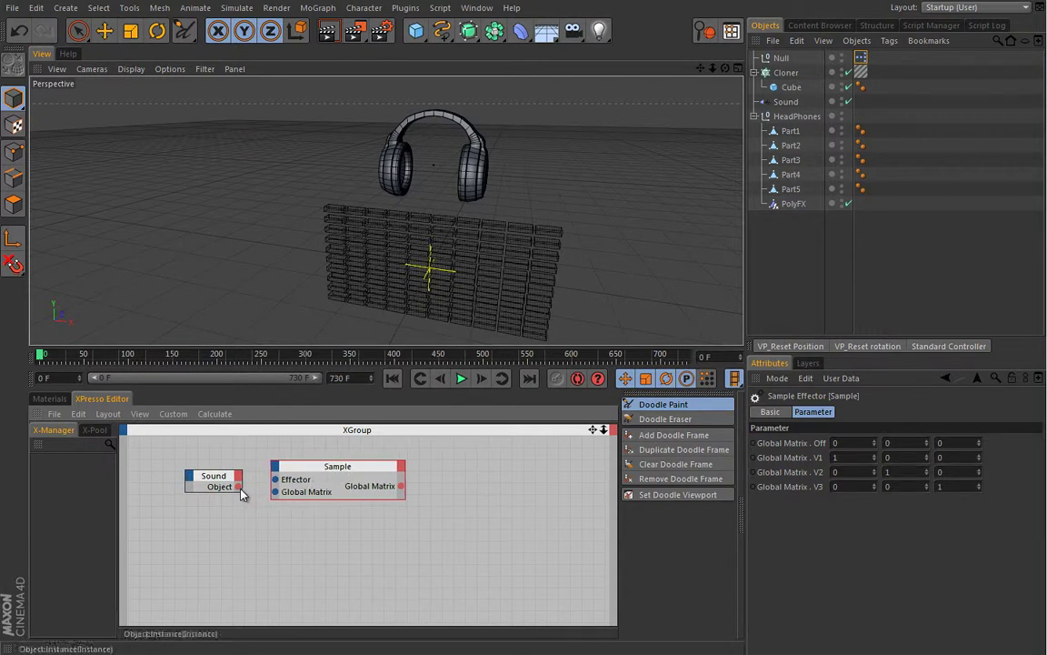
{"action": "left_click_drag", "start_coordinate": [239, 487], "coordinate": [305, 462]}
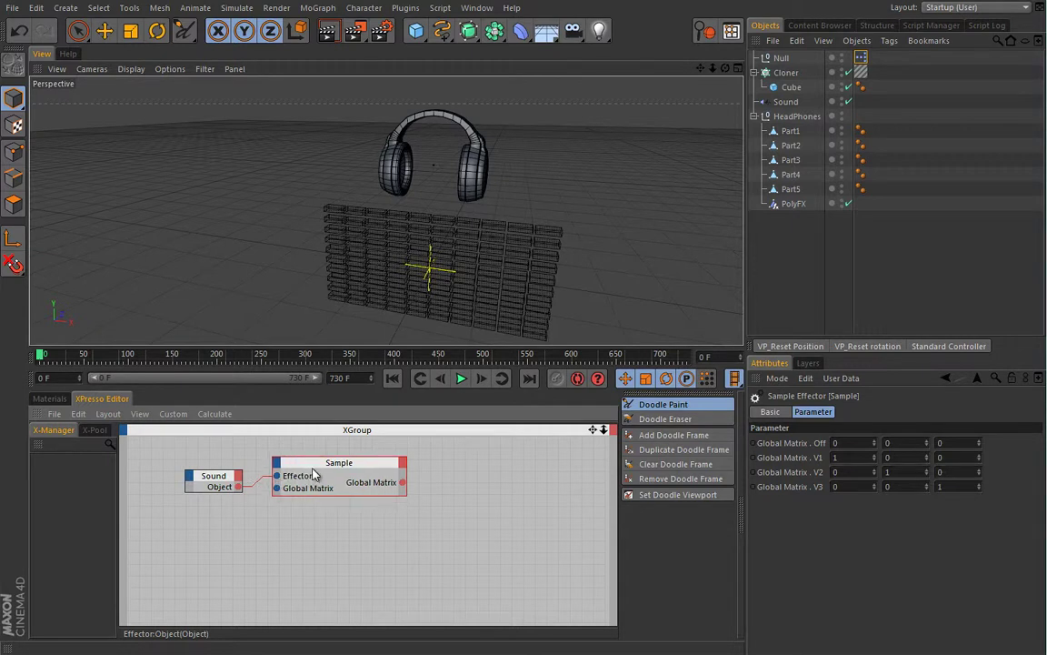
Add a Strength output to the Sample node and connect it to a new Result node
{"action": "left_click", "coordinate": [403, 465]}
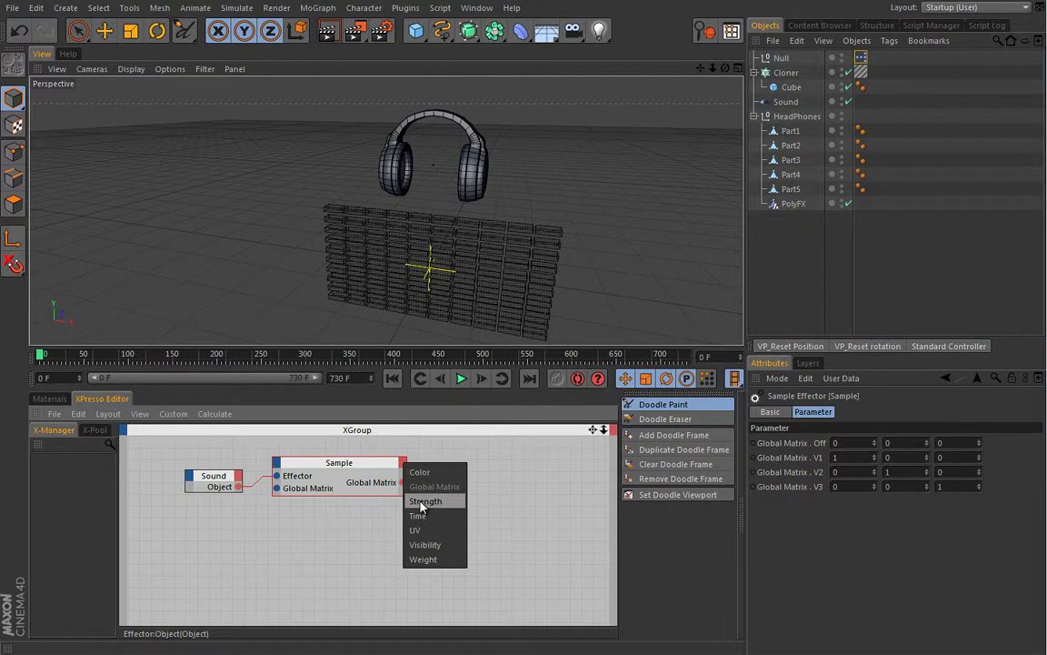
{"action": "left_click", "coordinate": [424, 501]}
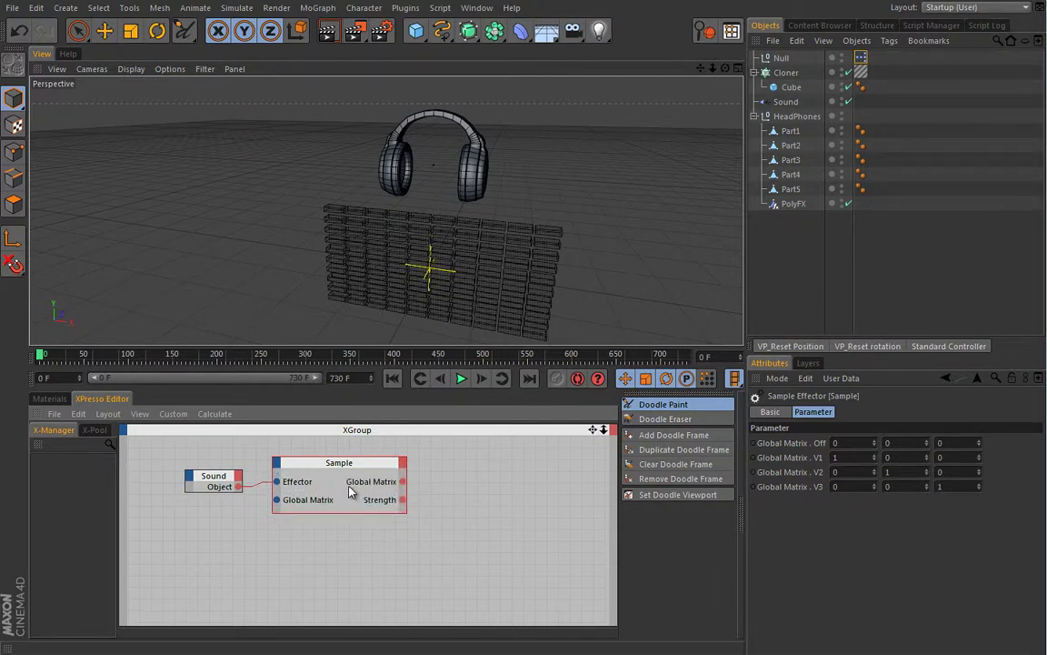
{"action": "right_click", "coordinate": [451, 483]}
{"action": "mouse_move", "coordinate": [491, 489]}
{"action": "mouse_move", "coordinate": [564, 489]}
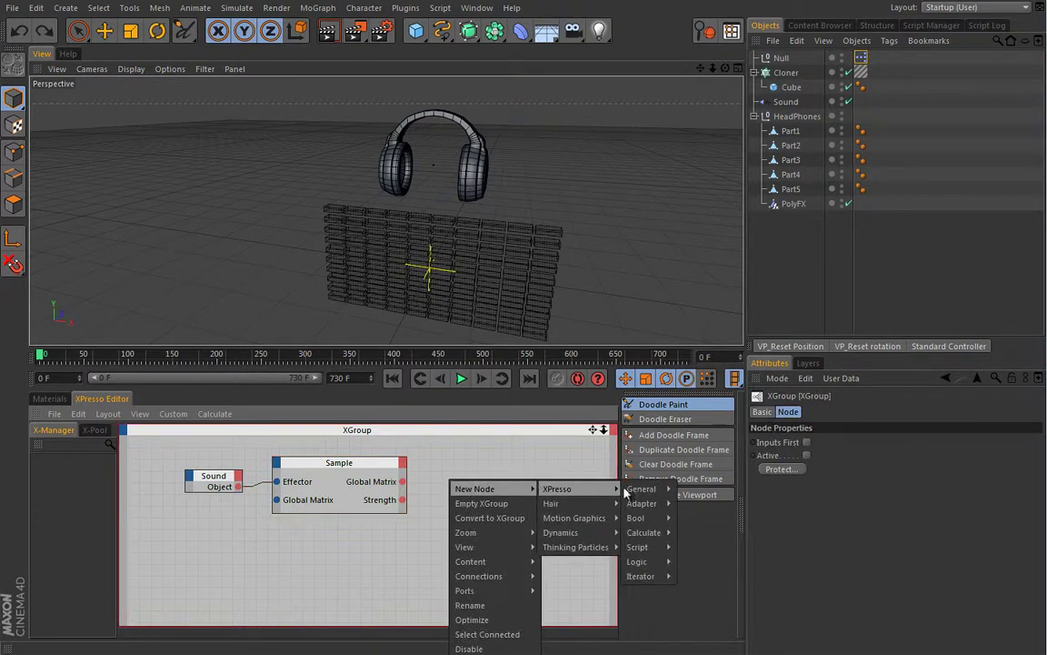
{"action": "mouse_move", "coordinate": [663, 498]}
{"action": "left_click", "coordinate": [704, 629]}
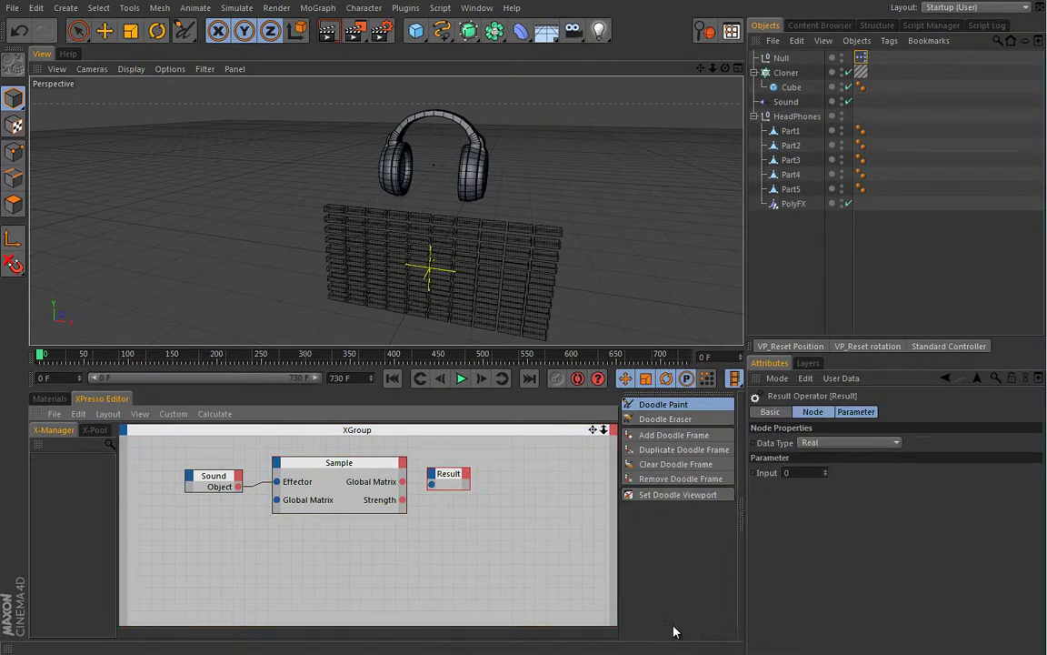
{"action": "left_click_drag", "start_coordinate": [455, 477], "coordinate": [490, 493]}
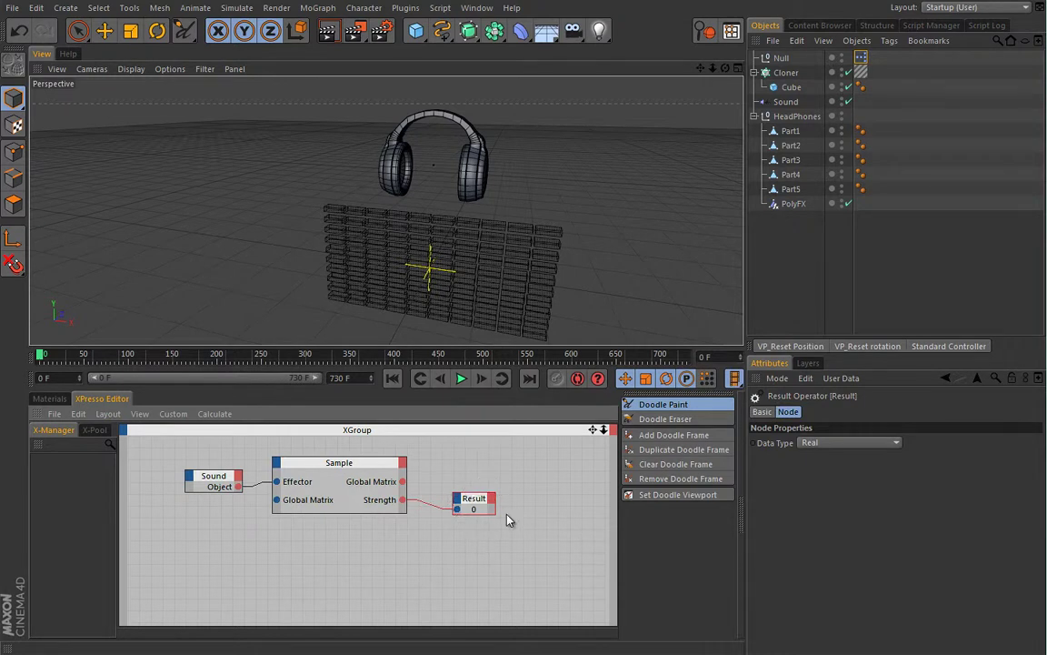
Try the Sound effector's Compression at 100% and 89% during playback, put it back to 0% and return to frame 0
{"action": "left_click", "coordinate": [462, 380]}
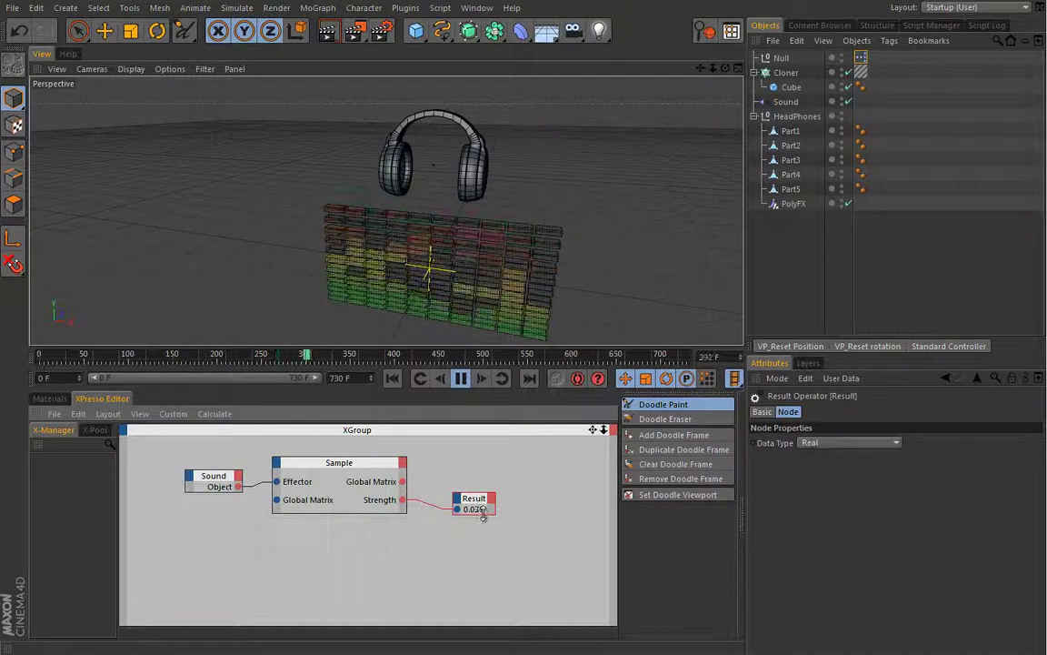
{"action": "left_click", "coordinate": [793, 101]}
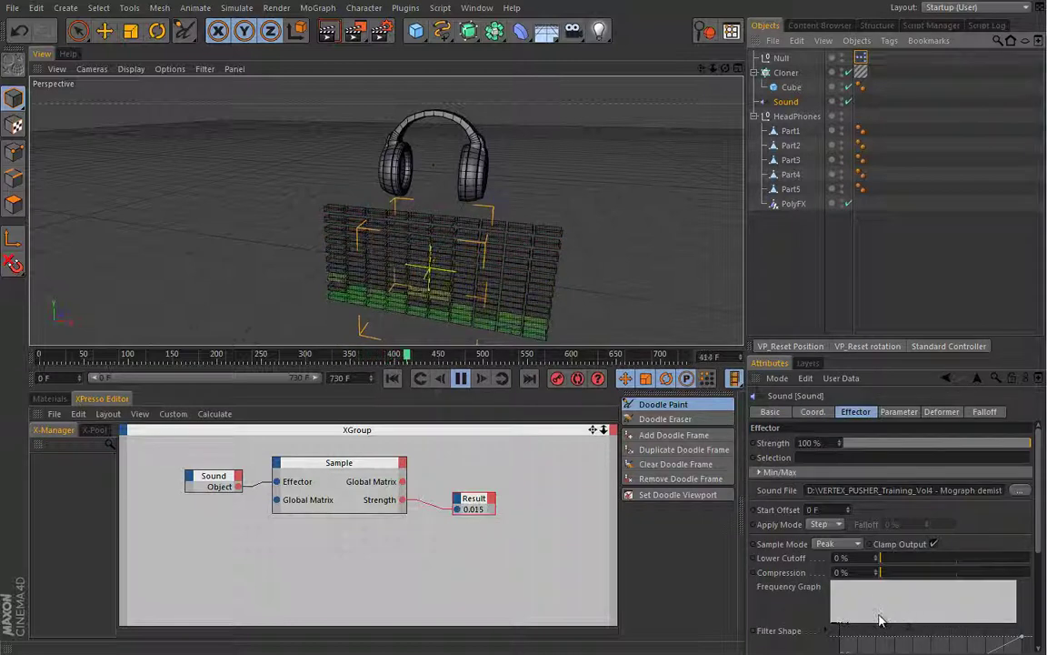
{"action": "left_click_drag", "start_coordinate": [888, 576], "coordinate": [1012, 564]}
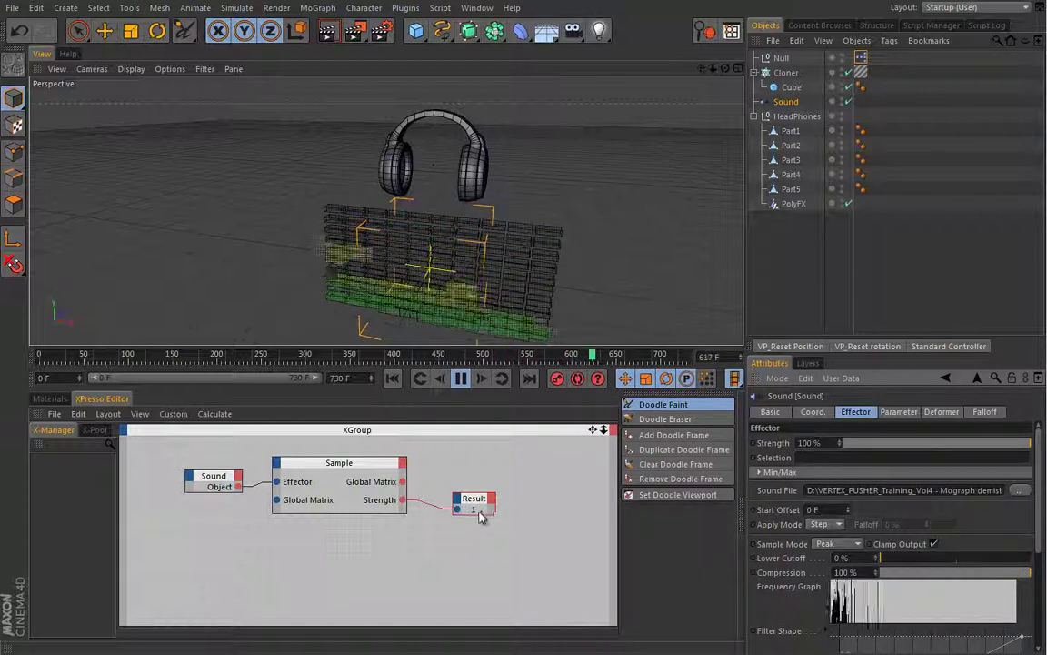
{"action": "mouse_move", "coordinate": [1027, 575]}
{"action": "left_mouse_down"}
{"action": "mouse_move", "coordinate": [993, 570]}
{"action": "mouse_move", "coordinate": [1015, 572]}
{"action": "left_mouse_up"}
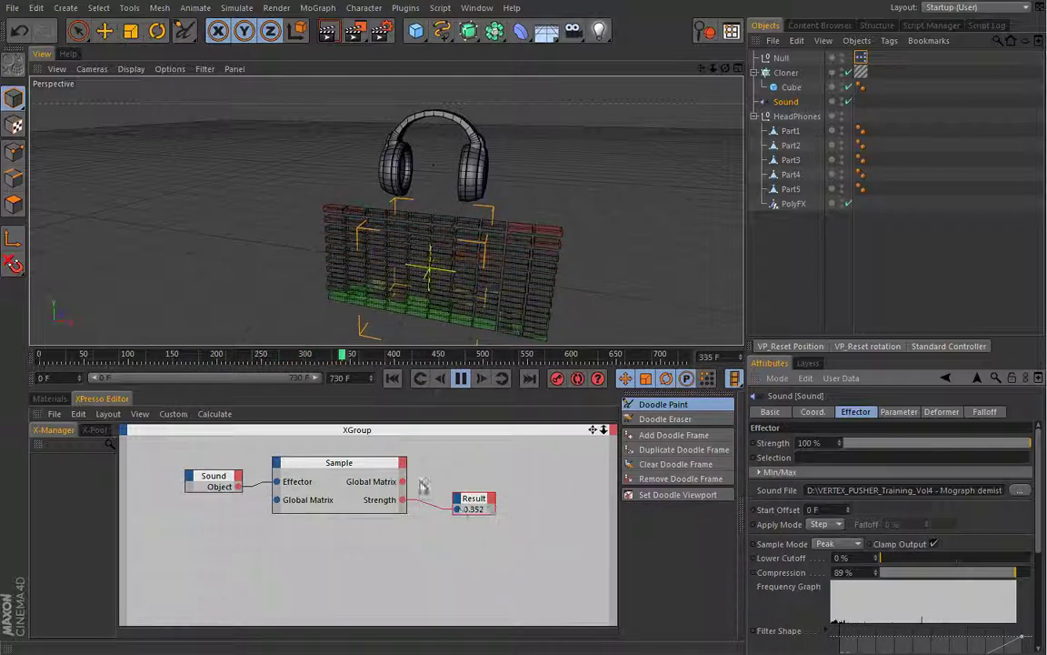
{"action": "left_click_drag", "start_coordinate": [1011, 576], "coordinate": [868, 576]}
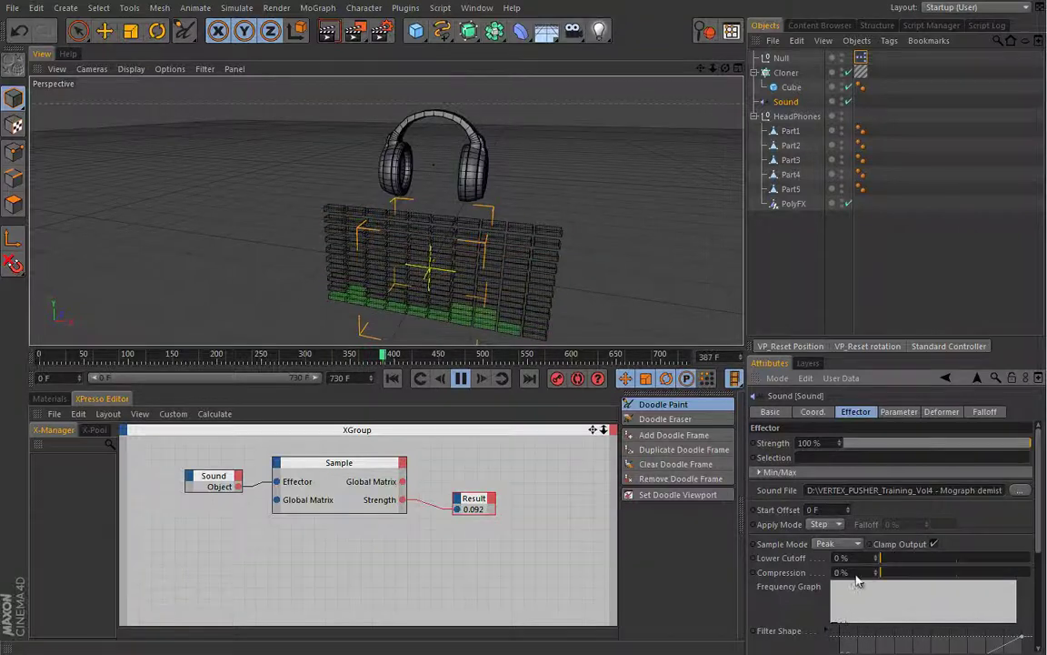
{"action": "left_click", "coordinate": [461, 379]}
{"action": "left_click", "coordinate": [392, 378]}
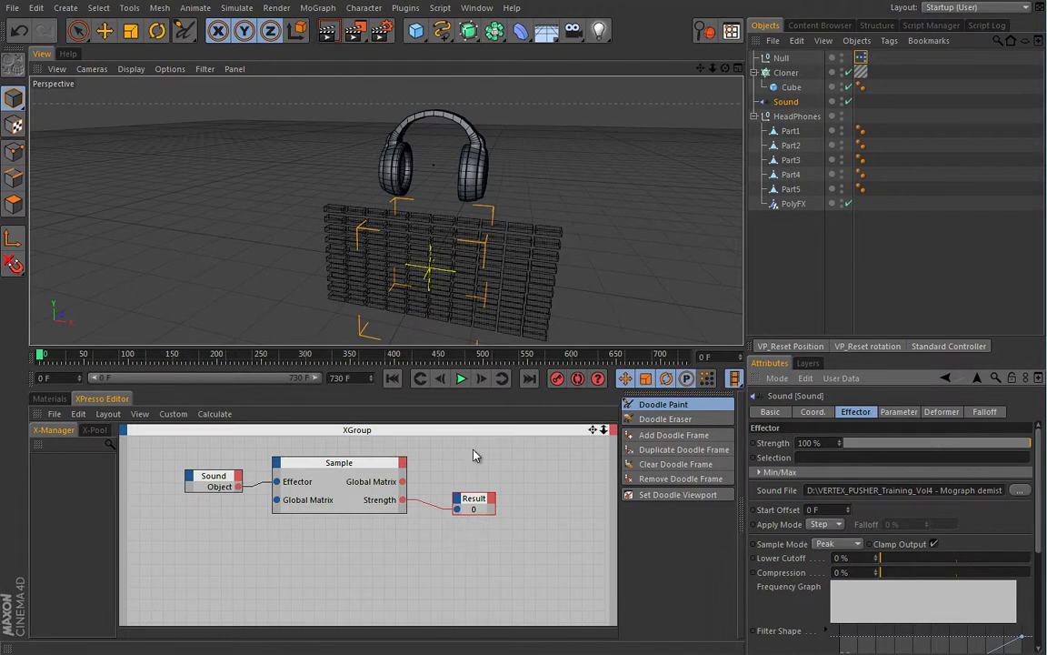
Play the animation briefly to check the Result node's Strength value, and return to frame 0
{"action": "left_click", "coordinate": [461, 379]}
{"action": "left_click", "coordinate": [462, 379]}
{"action": "left_click", "coordinate": [395, 379]}
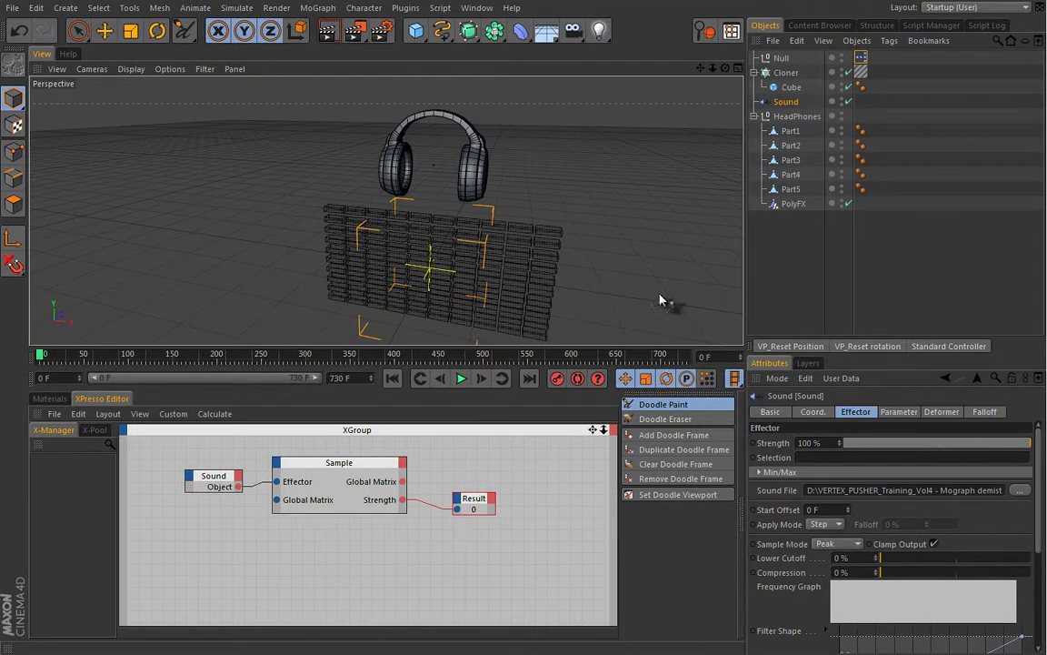
Add a Plain effector to the PolyFX object in the HeadPhones group
{"action": "left_click", "coordinate": [791, 204]}
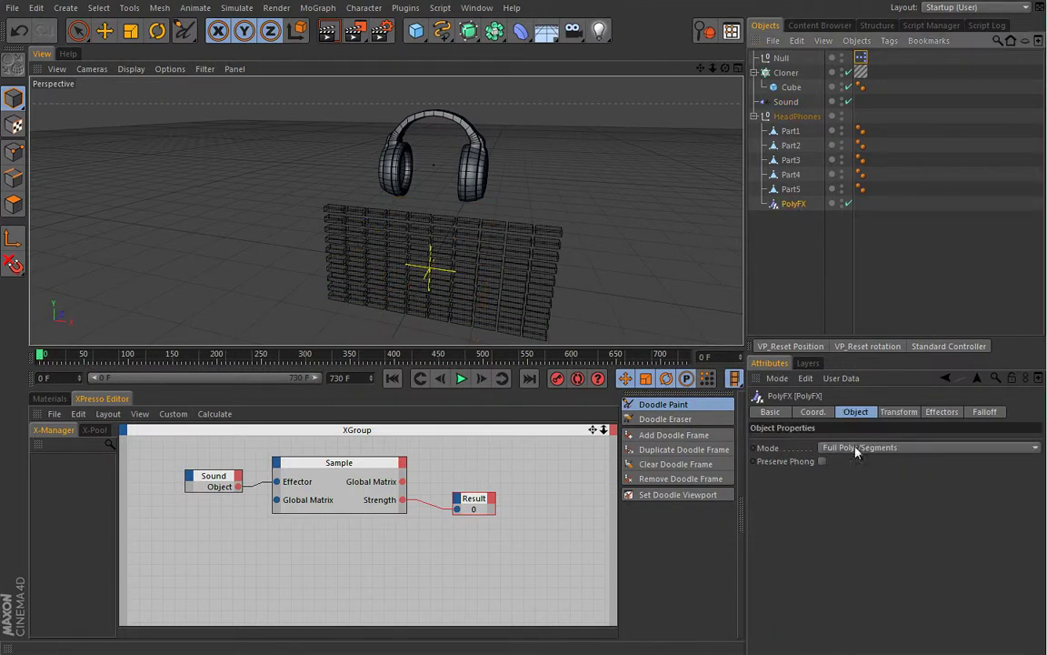
{"action": "left_click", "coordinate": [317, 7]}
{"action": "mouse_move", "coordinate": [350, 30]}
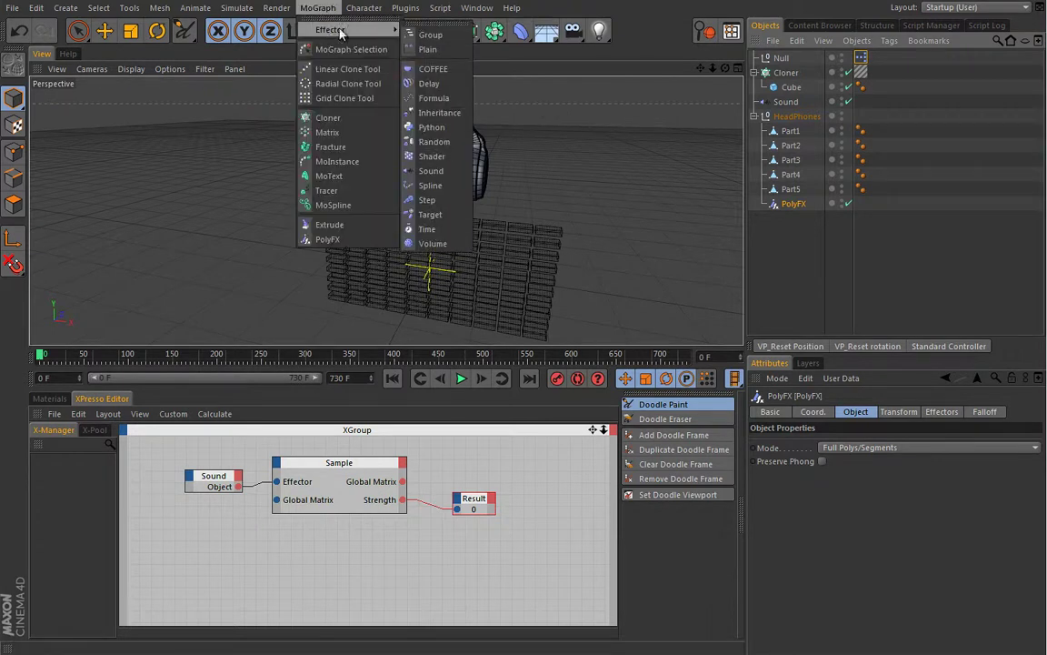
{"action": "left_click", "coordinate": [427, 50]}
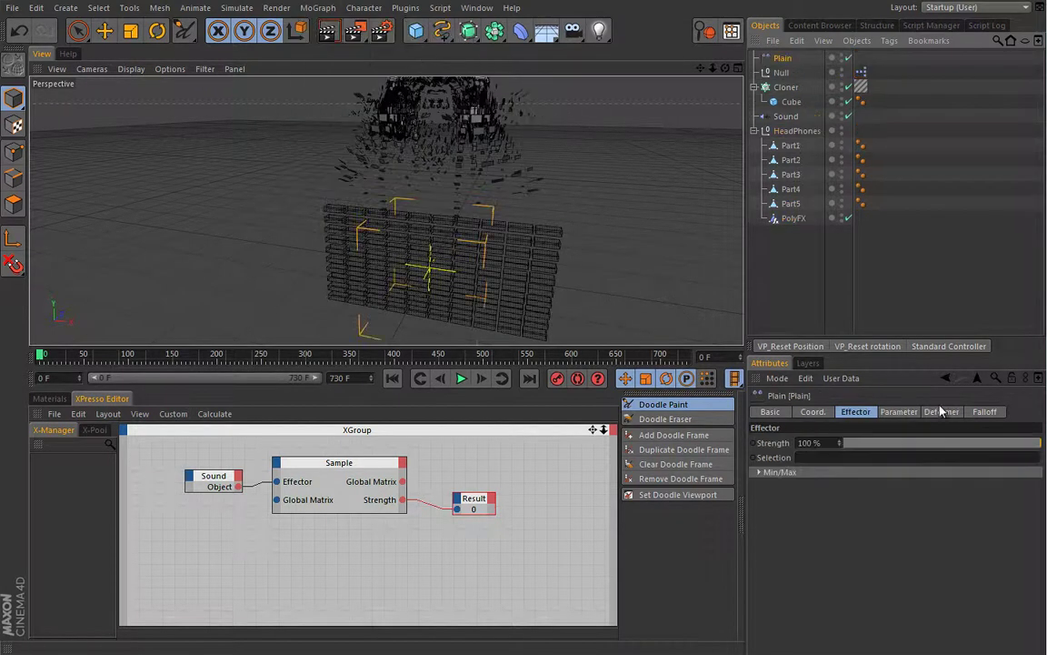
Turn off Position in the Plain effector's parameters and turn on Scale with Uniform Scale
{"action": "left_click", "coordinate": [901, 412]}
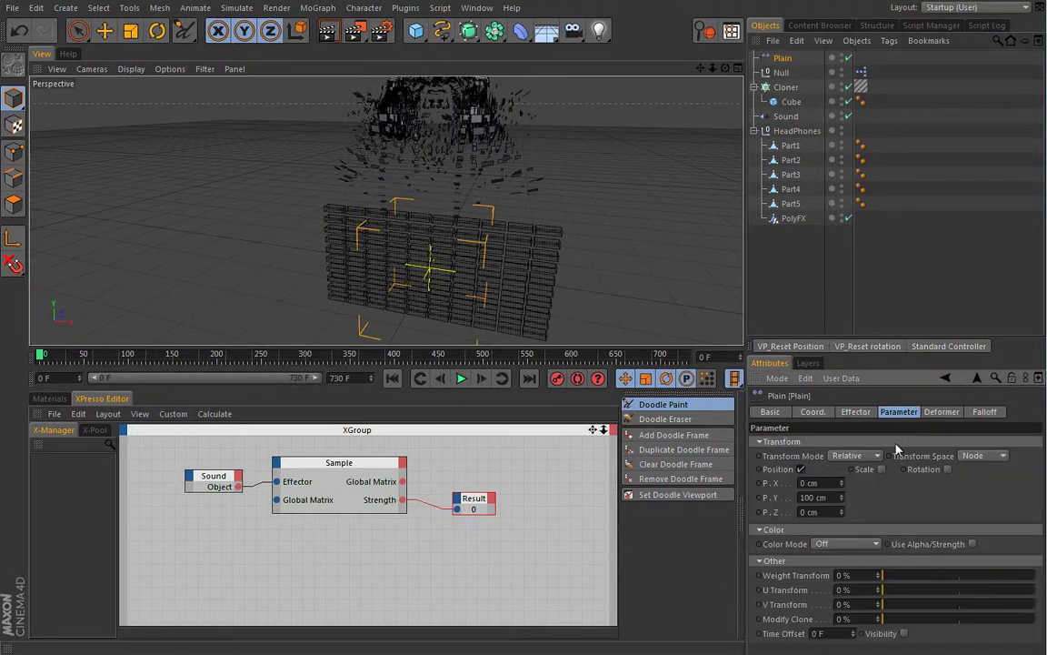
{"action": "left_click", "coordinate": [801, 470]}
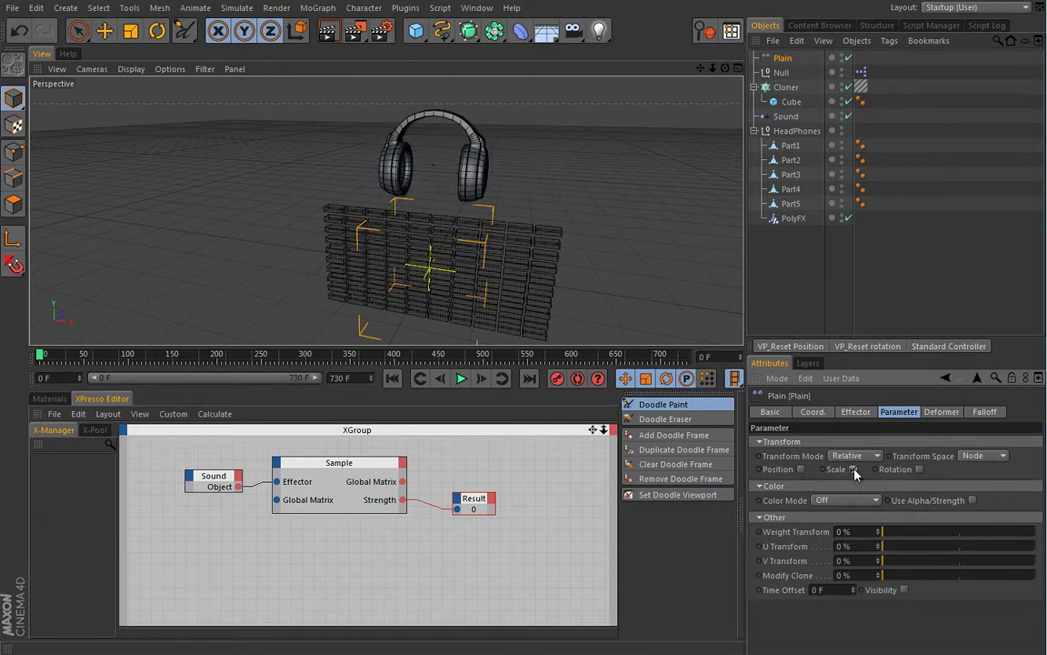
{"action": "left_click", "coordinate": [853, 469]}
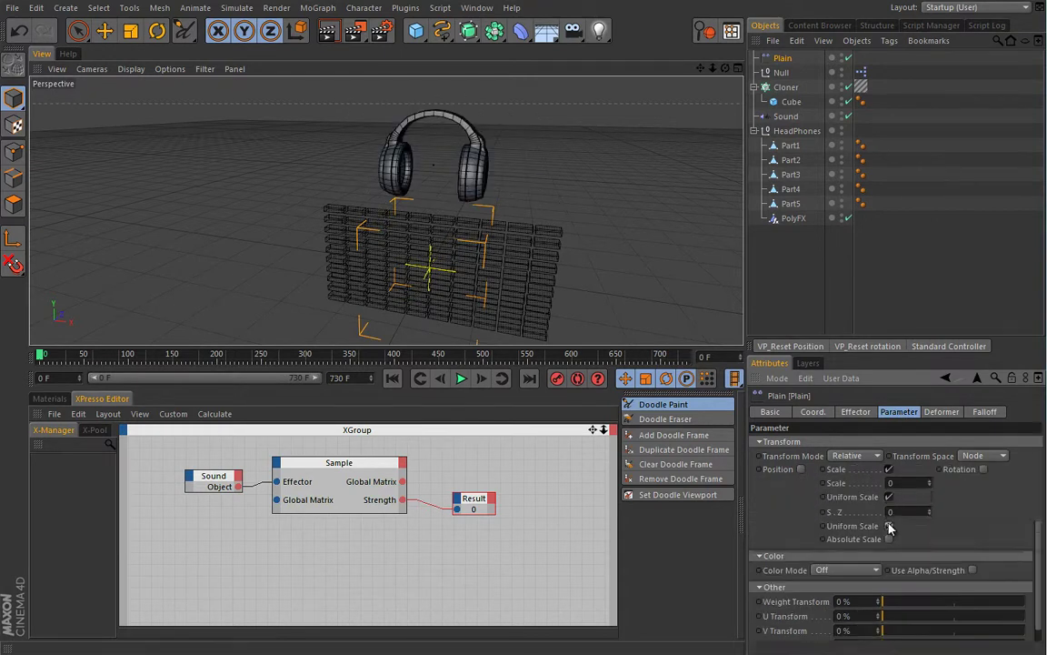
{"action": "left_click", "coordinate": [889, 526]}
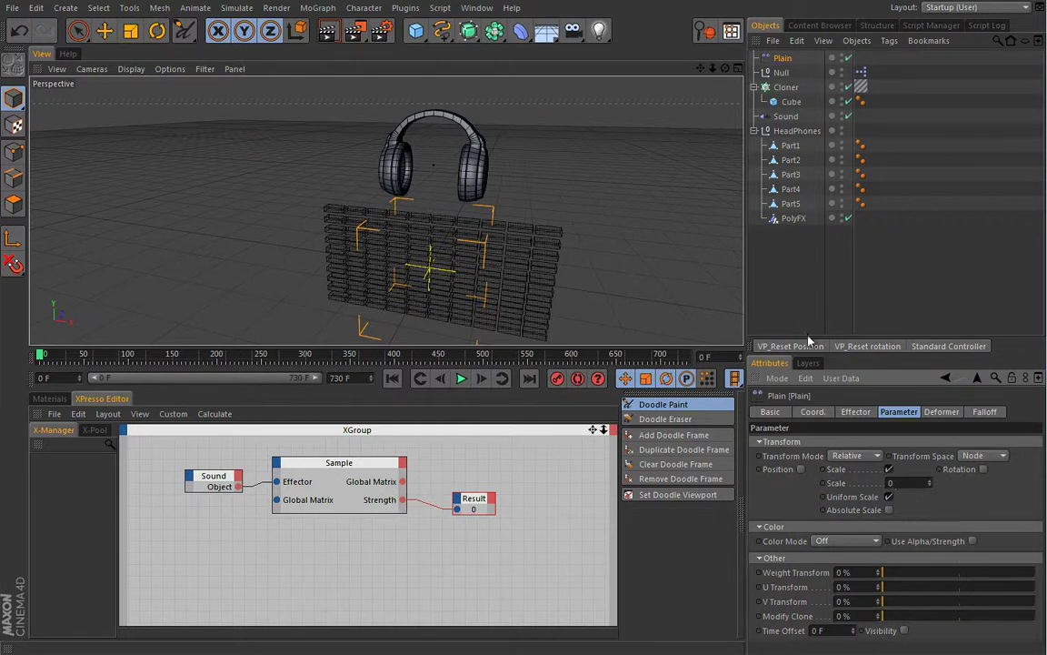
Add the Plain effector as a node in the XPresso graph and delete the Result node
{"action": "left_click", "coordinate": [794, 220]}
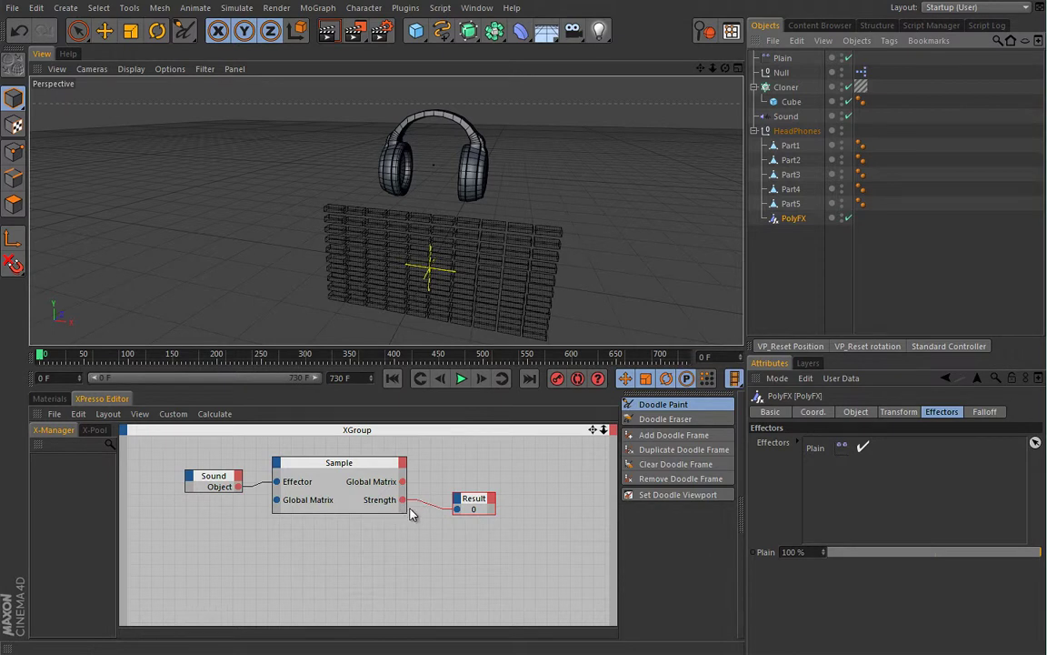
{"action": "left_click_drag", "start_coordinate": [788, 59], "coordinate": [482, 452]}
{"action": "left_click_drag", "start_coordinate": [479, 503], "coordinate": [486, 534]}
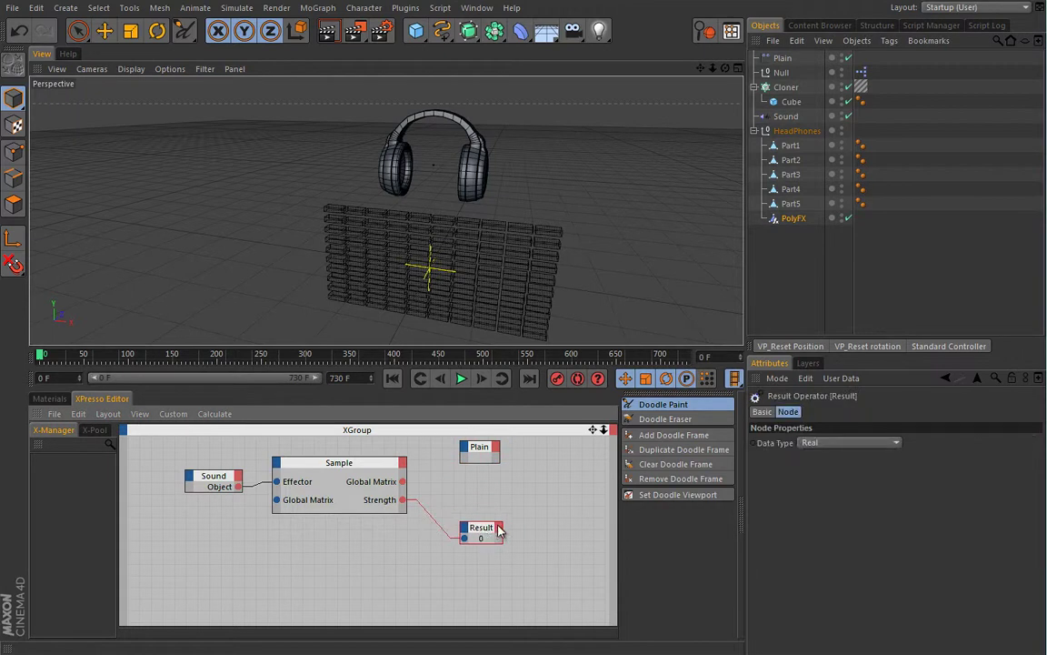
{"action": "key", "text": "Delete"}
{"action": "left_click_drag", "start_coordinate": [479, 447], "coordinate": [480, 470]}
Add a Scale input from the Transform parameters to the Plain node
{"action": "left_click", "coordinate": [466, 473]}
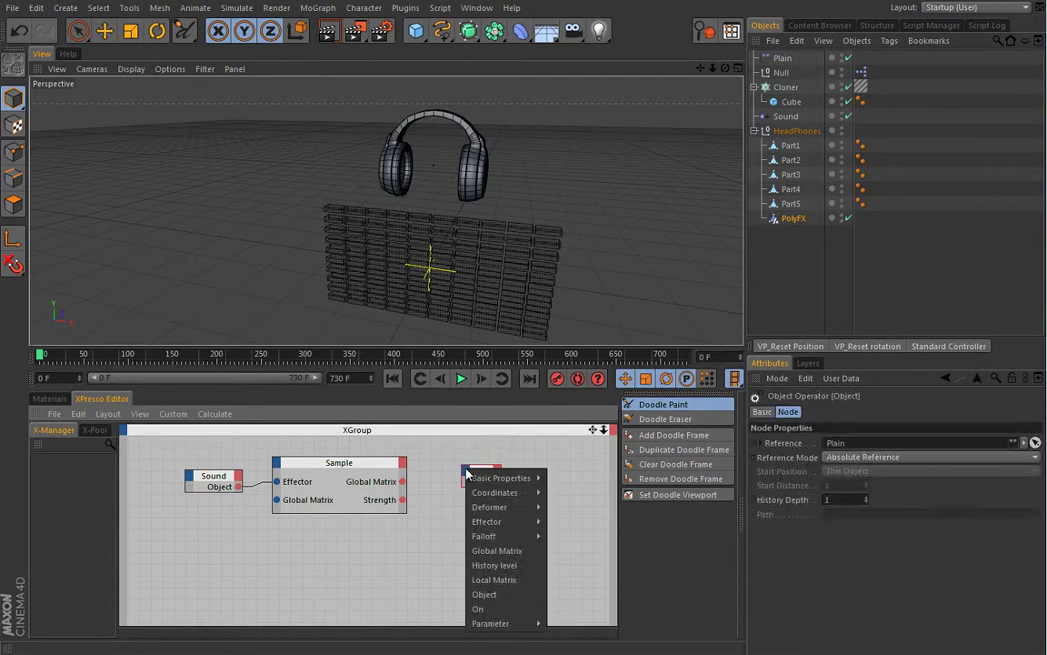
{"action": "mouse_move", "coordinate": [509, 625]}
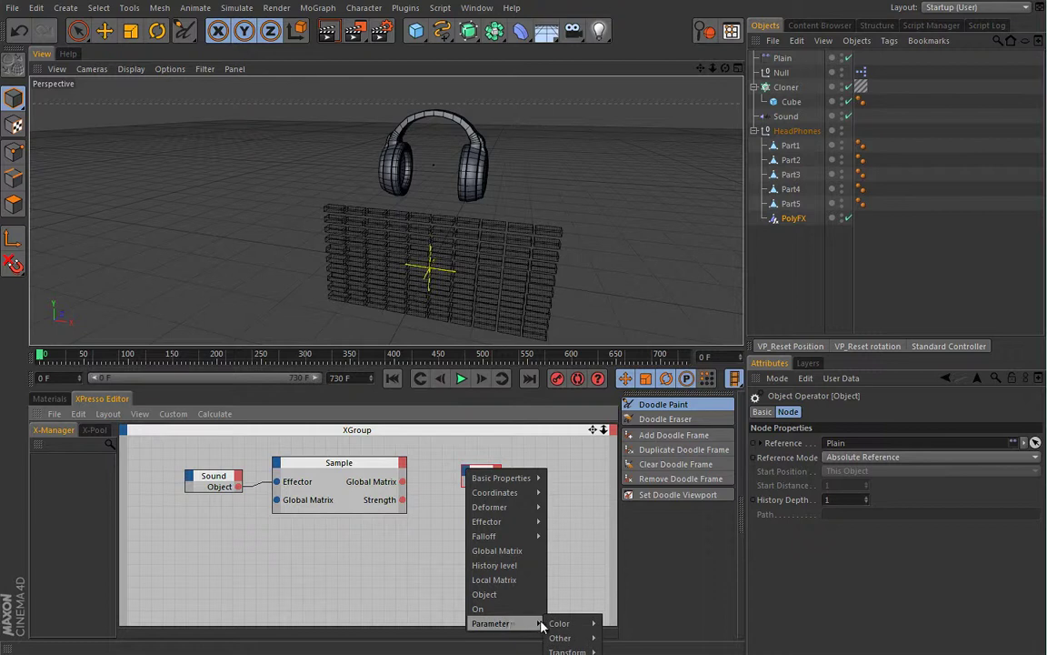
{"action": "left_click", "coordinate": [462, 487]}
{"action": "left_click_drag", "start_coordinate": [483, 472], "coordinate": [468, 443]}
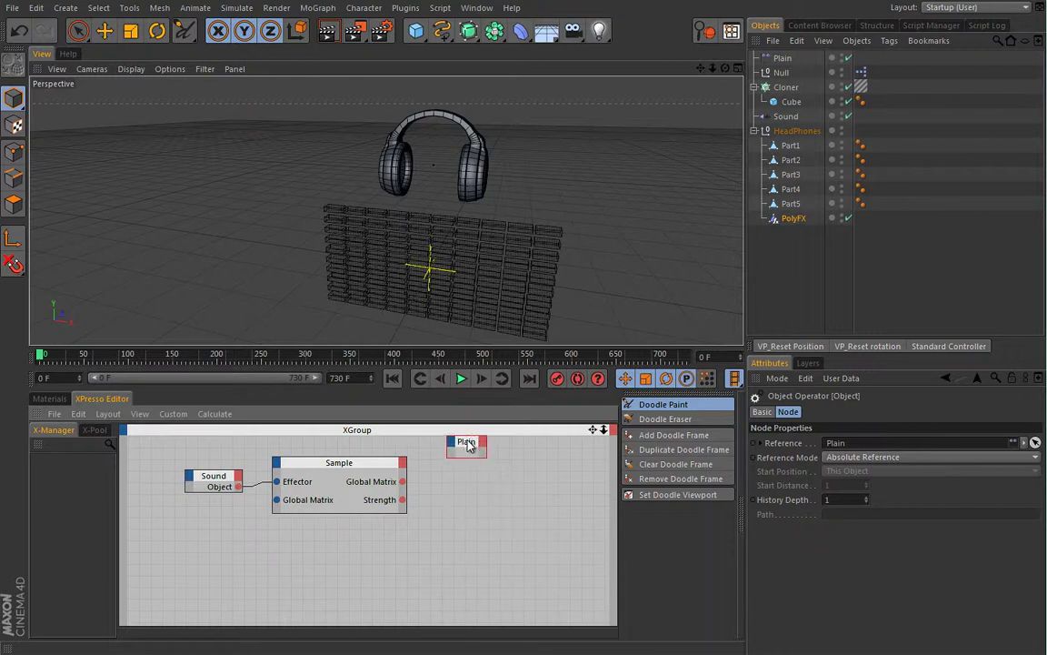
{"action": "left_click", "coordinate": [451, 442]}
{"action": "mouse_move", "coordinate": [470, 601]}
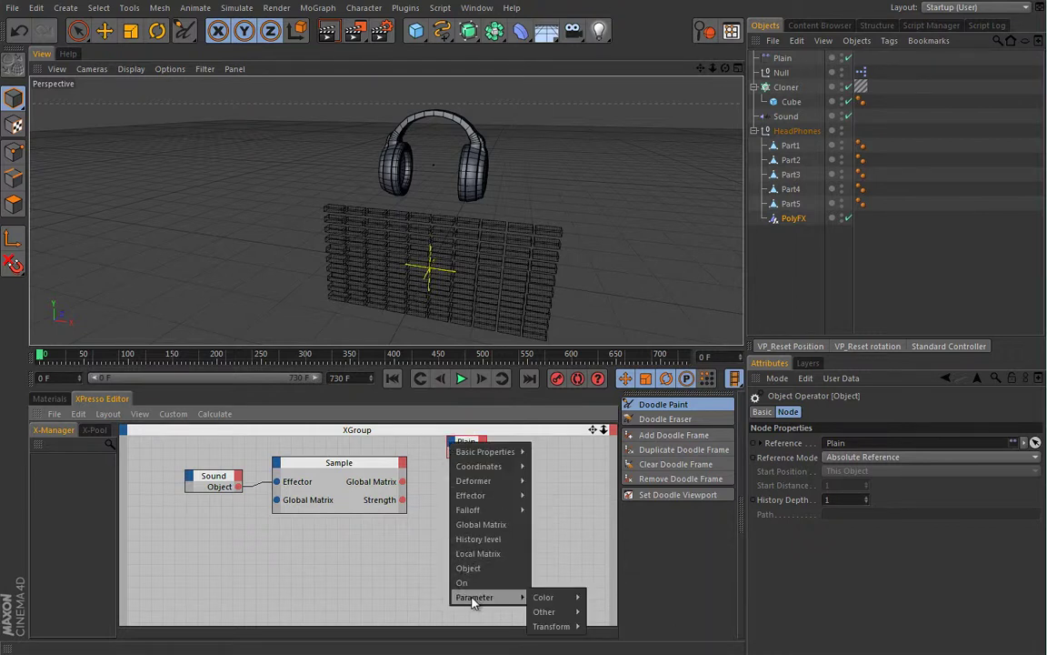
{"action": "mouse_move", "coordinate": [537, 596]}
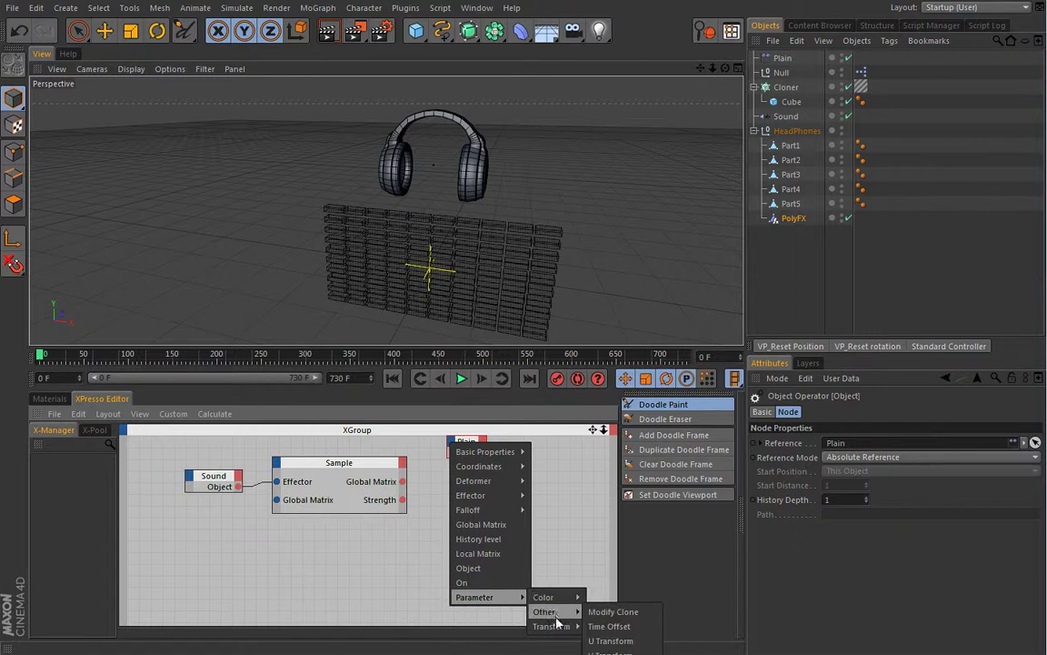
{"action": "mouse_move", "coordinate": [557, 630]}
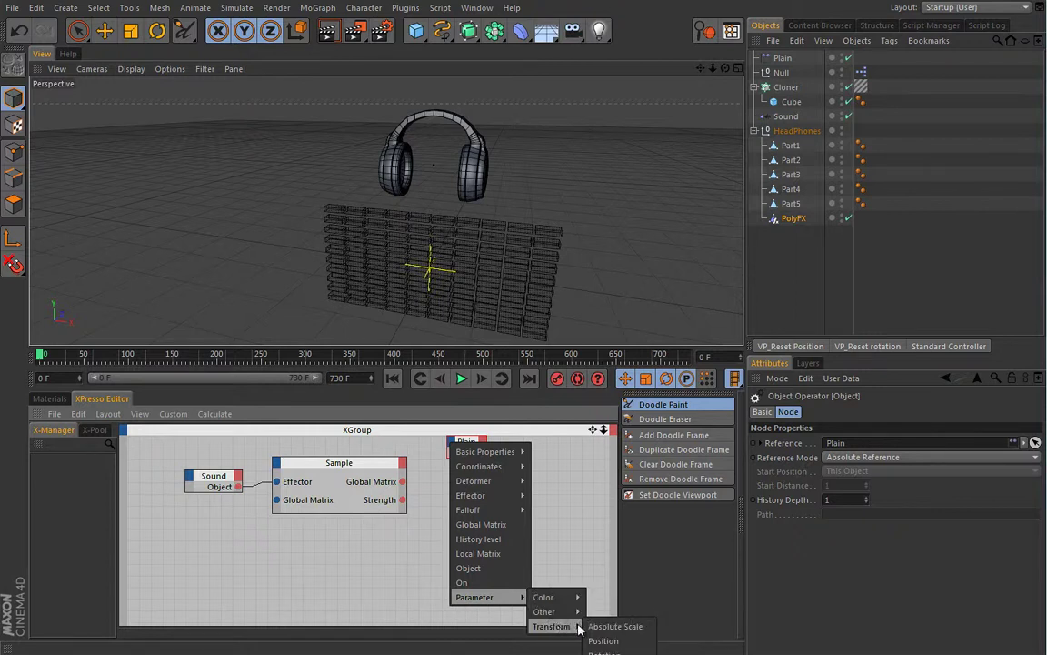
{"action": "left_click", "coordinate": [614, 626]}
{"action": "left_click_drag", "start_coordinate": [472, 434], "coordinate": [454, 449]}
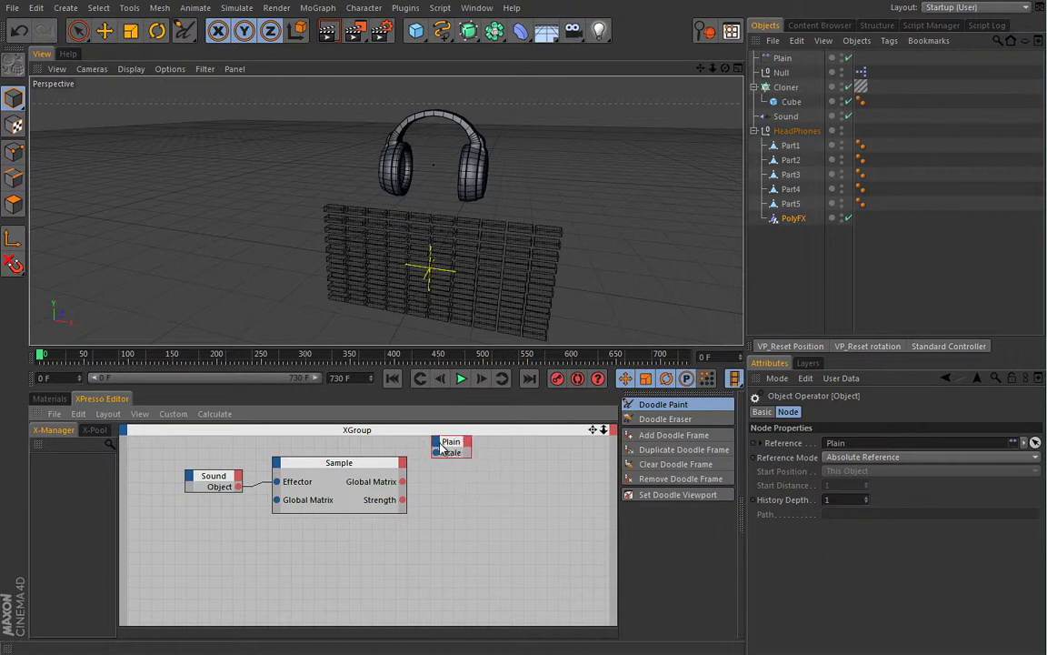
Enlarge the XPresso editor and look through the Transform parameters available as inputs on the Plain node
{"action": "left_click", "coordinate": [438, 443]}
{"action": "mouse_move", "coordinate": [455, 597]}
{"action": "mouse_move", "coordinate": [539, 625]}
{"action": "left_click", "coordinate": [600, 501]}
{"action": "left_click_drag", "start_coordinate": [507, 348], "coordinate": [491, 226]}
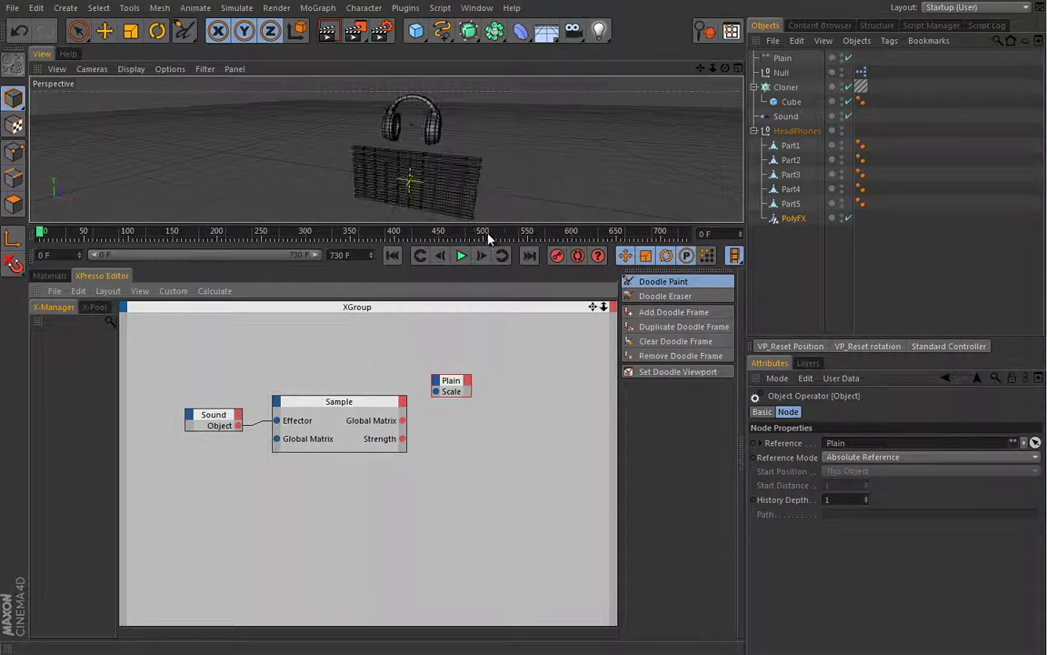
{"action": "left_click_drag", "start_coordinate": [454, 380], "coordinate": [445, 335]}
{"action": "left_click", "coordinate": [438, 327]}
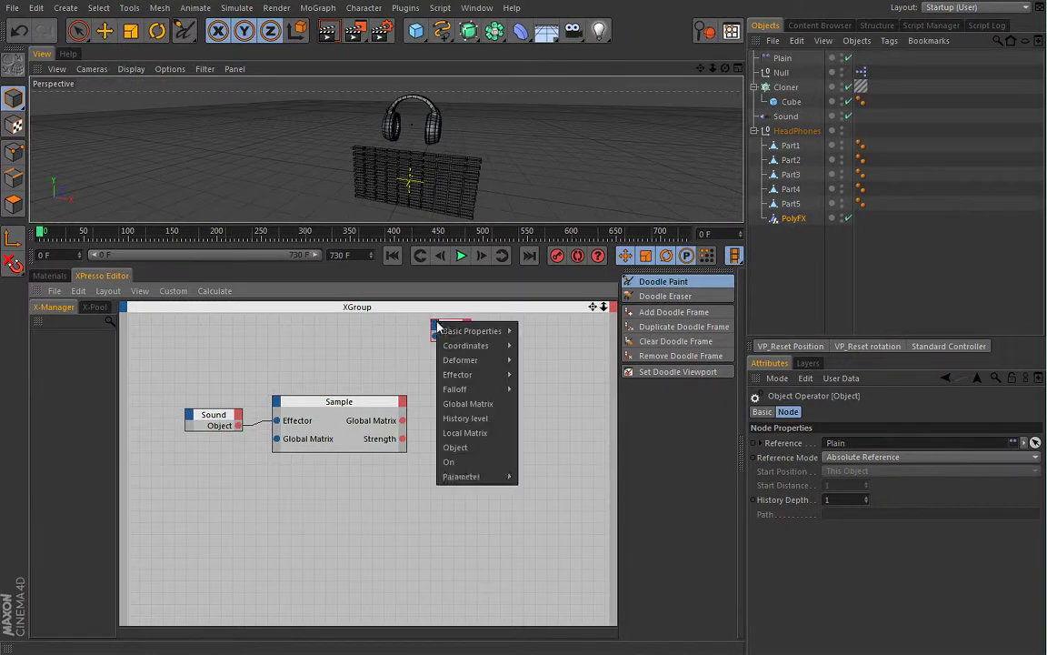
{"action": "mouse_move", "coordinate": [475, 476]}
{"action": "mouse_move", "coordinate": [528, 480]}
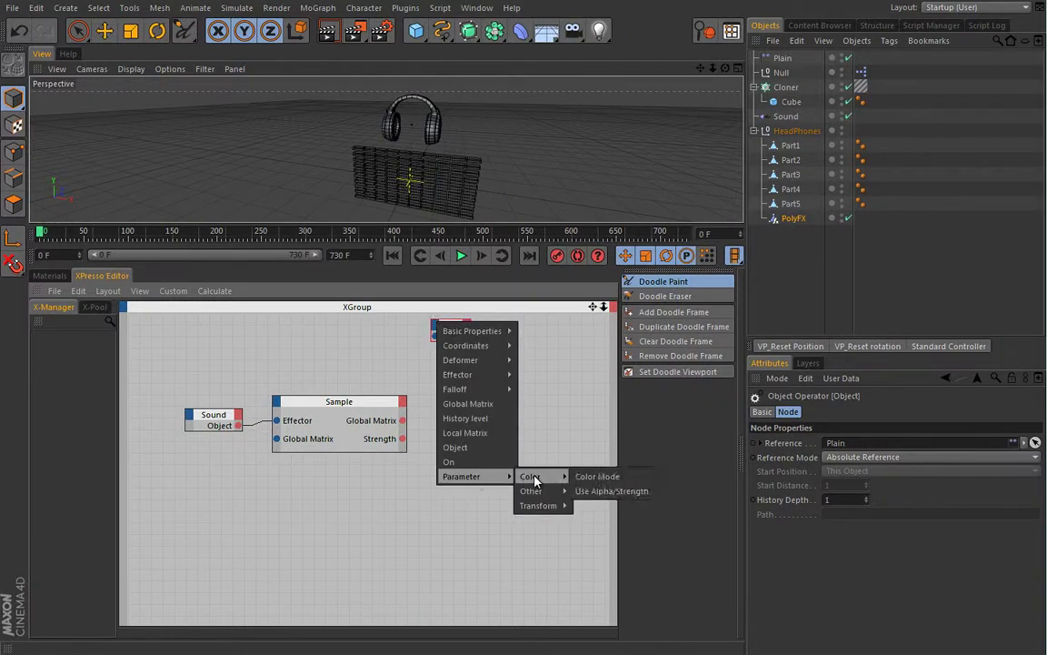
{"action": "mouse_move", "coordinate": [563, 512]}
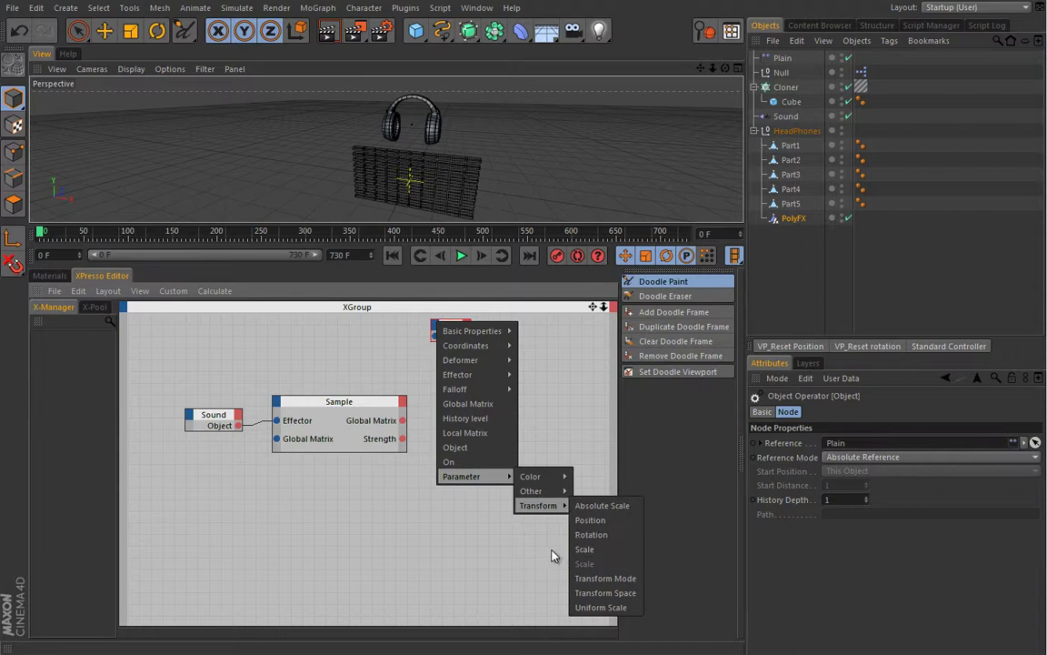
{"action": "left_click", "coordinate": [583, 549]}
{"action": "left_click_drag", "start_coordinate": [452, 329], "coordinate": [465, 377]}
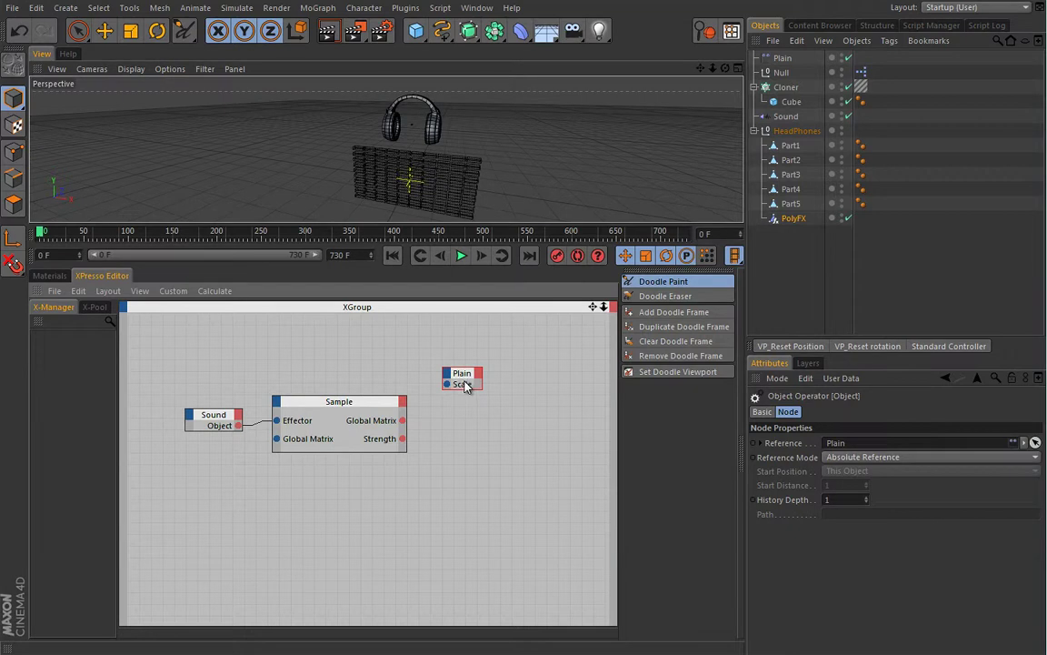
Add the other Transform Scale parameter as a second input on the Plain node and reposition the node
{"action": "left_click", "coordinate": [782, 57]}
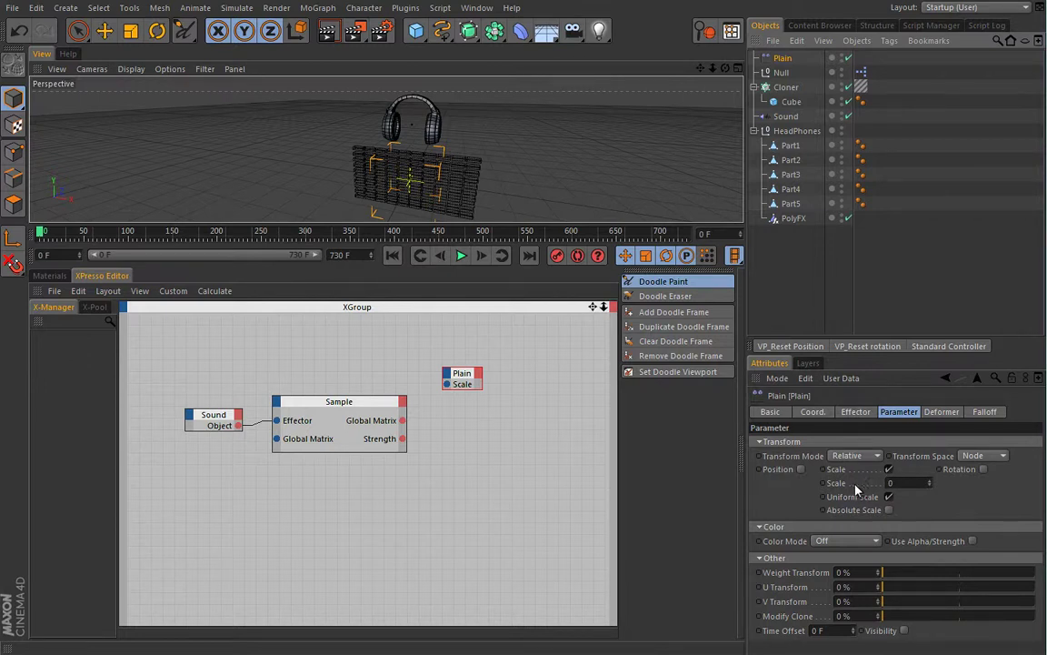
{"action": "left_click", "coordinate": [446, 379]}
{"action": "mouse_move", "coordinate": [482, 530]}
{"action": "mouse_move", "coordinate": [544, 559]}
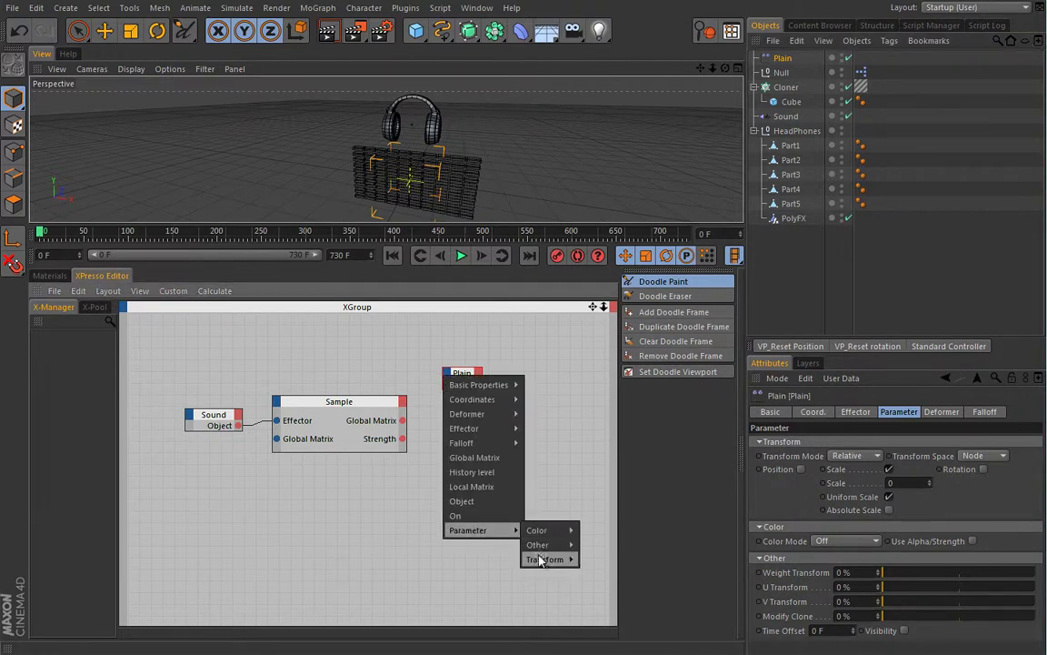
{"action": "left_click", "coordinate": [591, 602]}
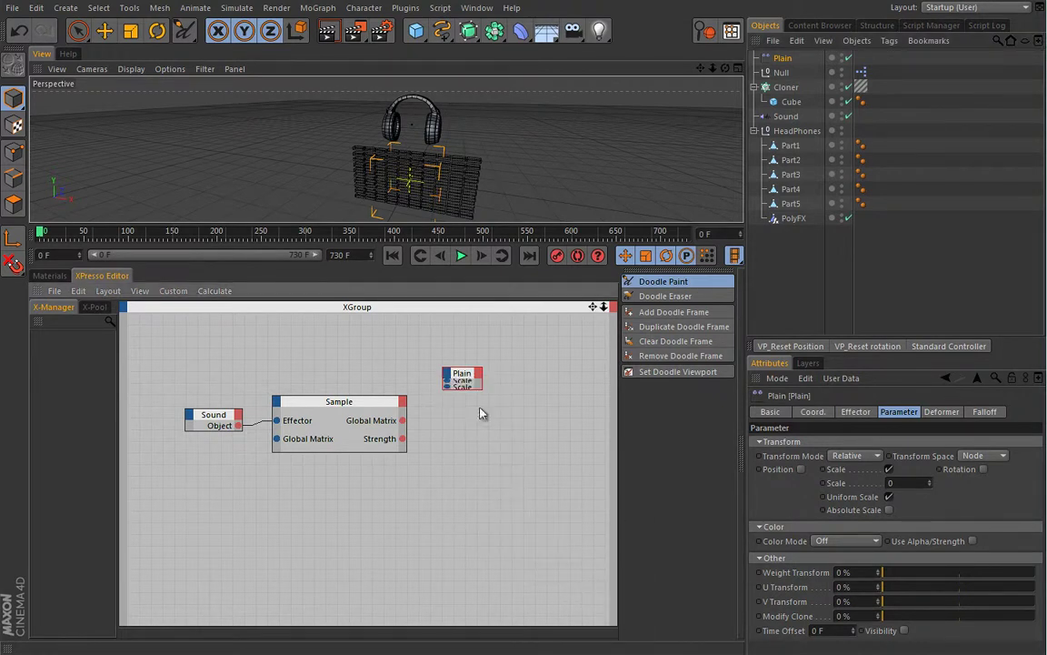
{"action": "left_click", "coordinate": [473, 391]}
{"action": "left_click_drag", "start_coordinate": [470, 375], "coordinate": [483, 381]}
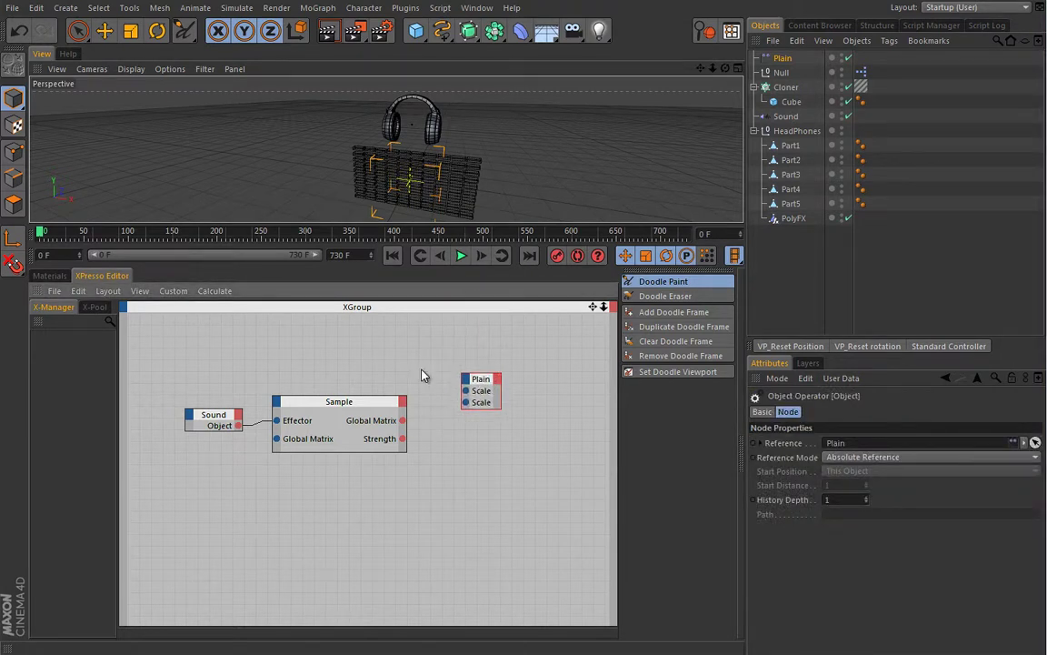
Connect the Sample node's Strength output to both Scale inputs of the Plain node and play the animation
{"action": "left_click_drag", "start_coordinate": [405, 221], "coordinate": [386, 346]}
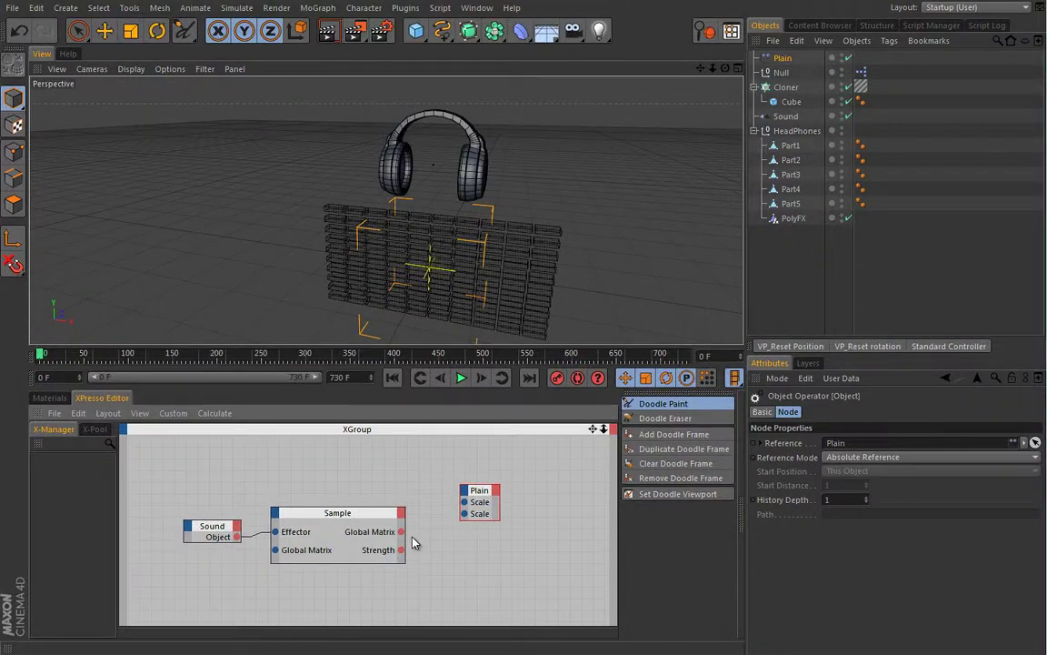
{"action": "mouse_move", "coordinate": [458, 525]}
{"action": "left_mouse_down"}
{"action": "mouse_move", "coordinate": [502, 515]}
{"action": "mouse_move", "coordinate": [476, 522]}
{"action": "left_mouse_up"}
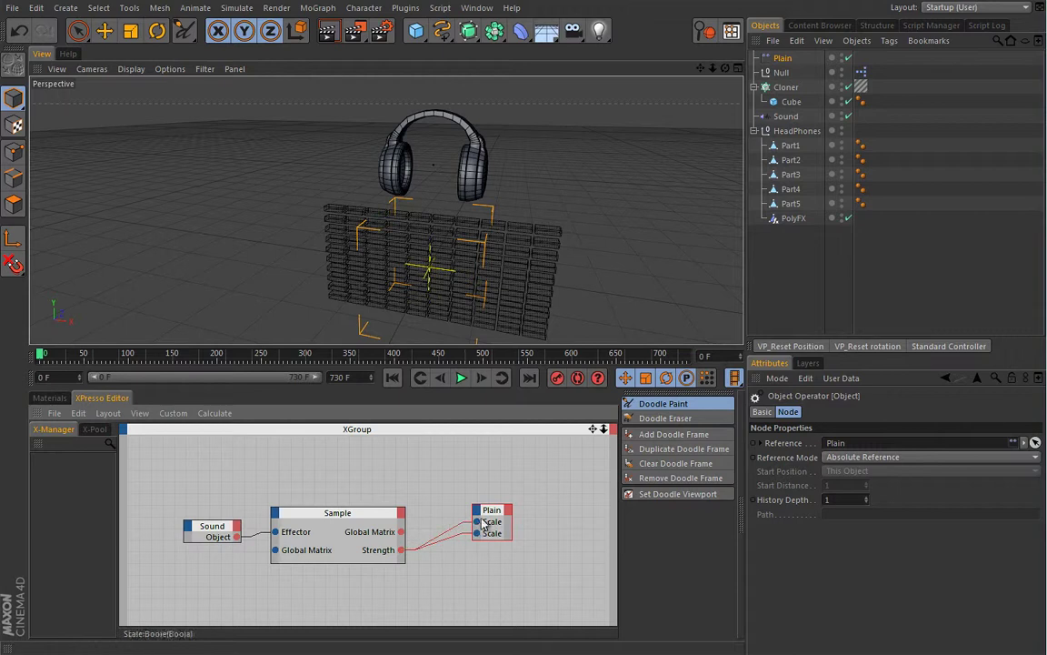
{"action": "left_click", "coordinate": [461, 378]}
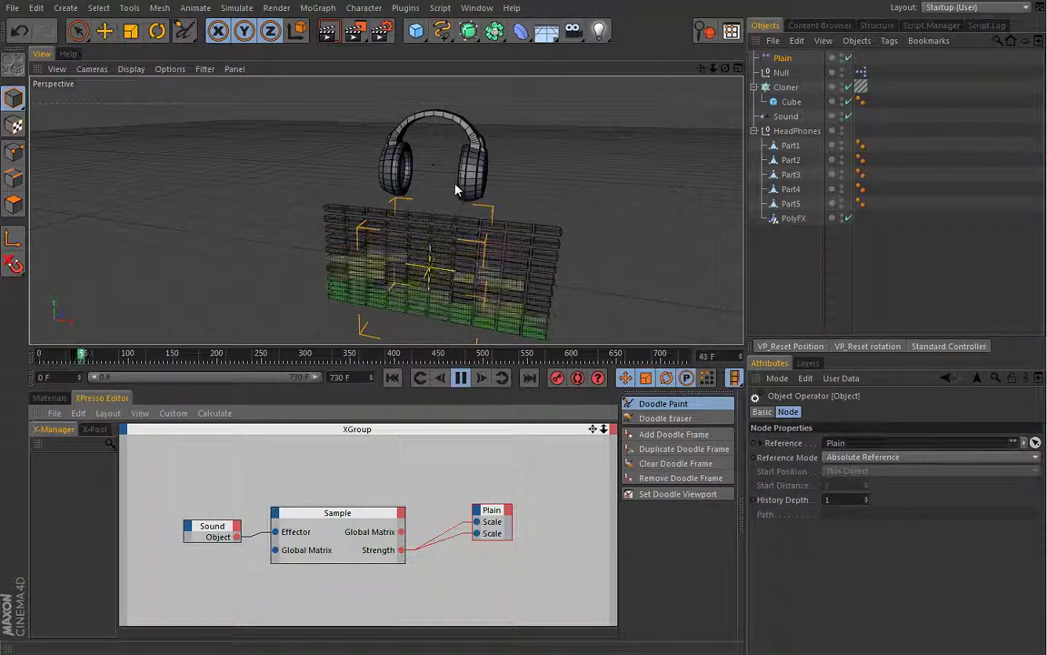
Remove the Boolean Scale input from the Plain node, widen the node, and return the animation to frame 0
{"action": "scroll", "coordinate": [441, 195], "scroll_direction": "up", "scroll_amount": 5}
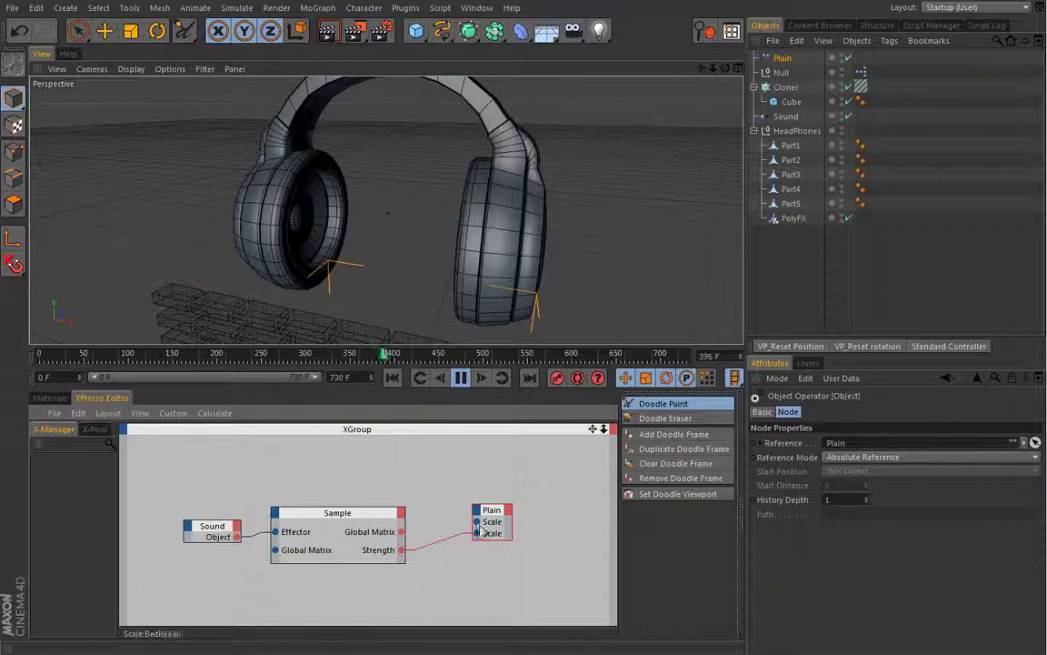
{"action": "left_click_drag", "start_coordinate": [494, 538], "coordinate": [531, 539]}
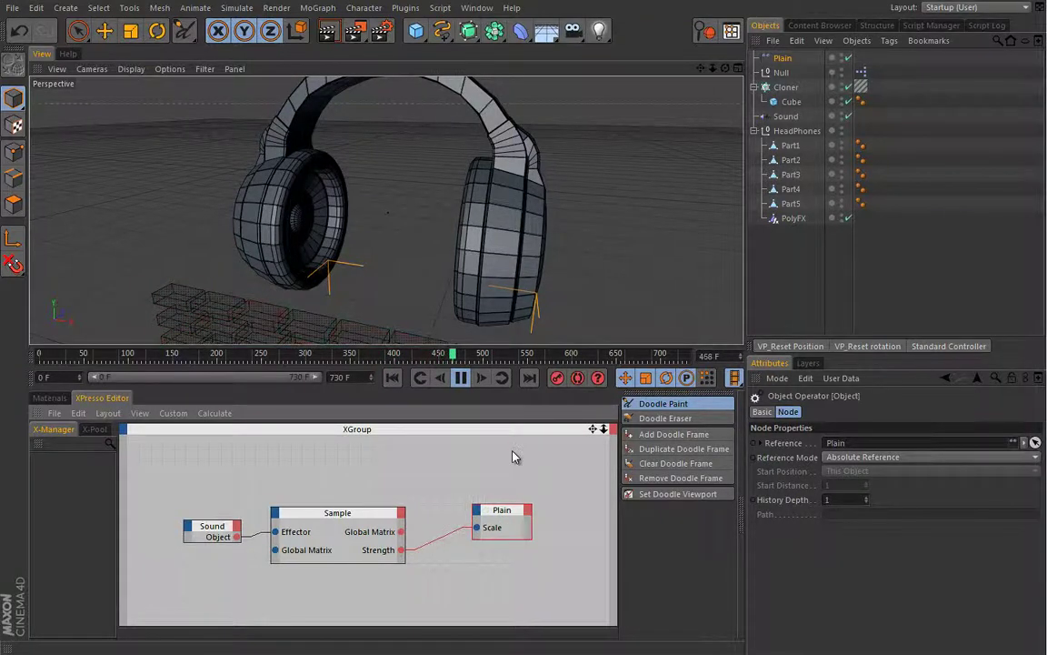
{"action": "left_click", "coordinate": [461, 377]}
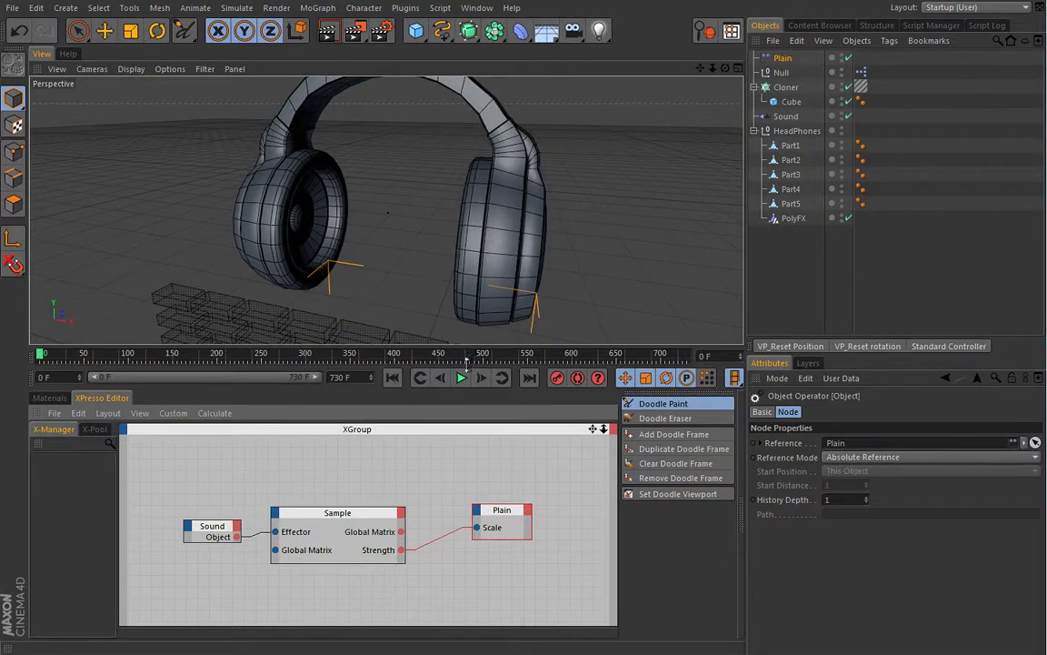
Enlarge the viewport, frame the whole headphones, and play the animation to check how they react to the sound
{"action": "left_click_drag", "start_coordinate": [417, 291], "coordinate": [401, 277], "text": "alt"}
{"action": "left_click_drag", "start_coordinate": [403, 345], "coordinate": [418, 446]}
{"action": "middle_click_drag", "start_coordinate": [441, 352], "coordinate": [475, 375], "text": "alt"}
{"action": "right_click_drag", "start_coordinate": [475, 375], "coordinate": [461, 353], "text": "alt"}
{"action": "middle_click_drag", "start_coordinate": [461, 353], "coordinate": [500, 382], "text": "alt"}
{"action": "right_click_drag", "start_coordinate": [500, 382], "coordinate": [457, 377], "text": "alt"}
{"action": "left_click_drag", "start_coordinate": [411, 375], "coordinate": [373, 350], "text": "alt"}
{"action": "middle_click_drag", "start_coordinate": [393, 335], "coordinate": [370, 316], "text": "alt"}
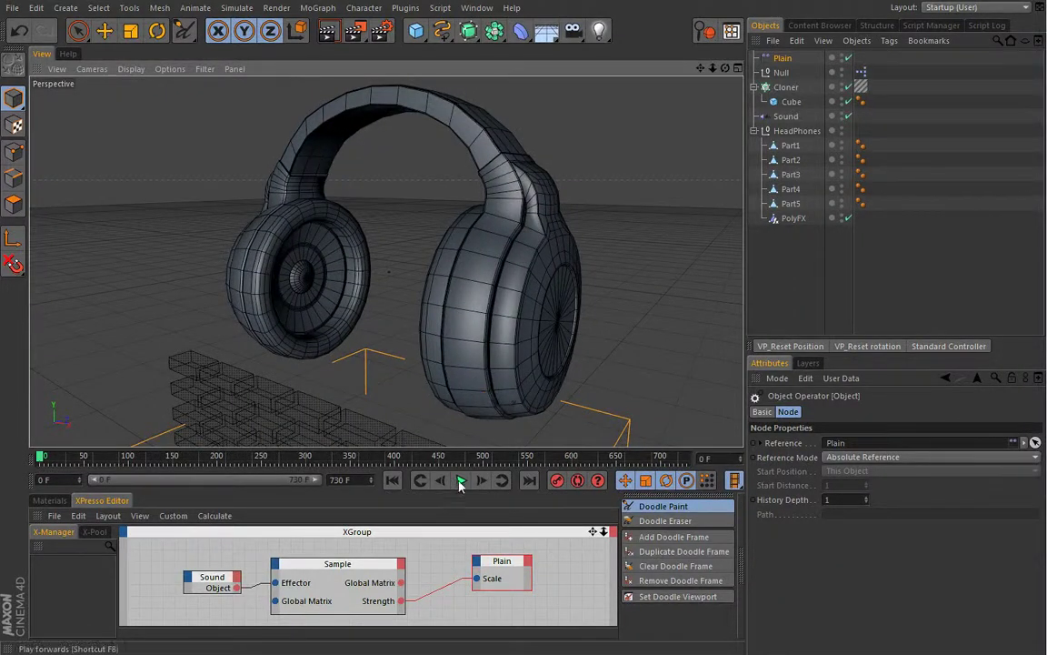
{"action": "key", "text": "F8"}
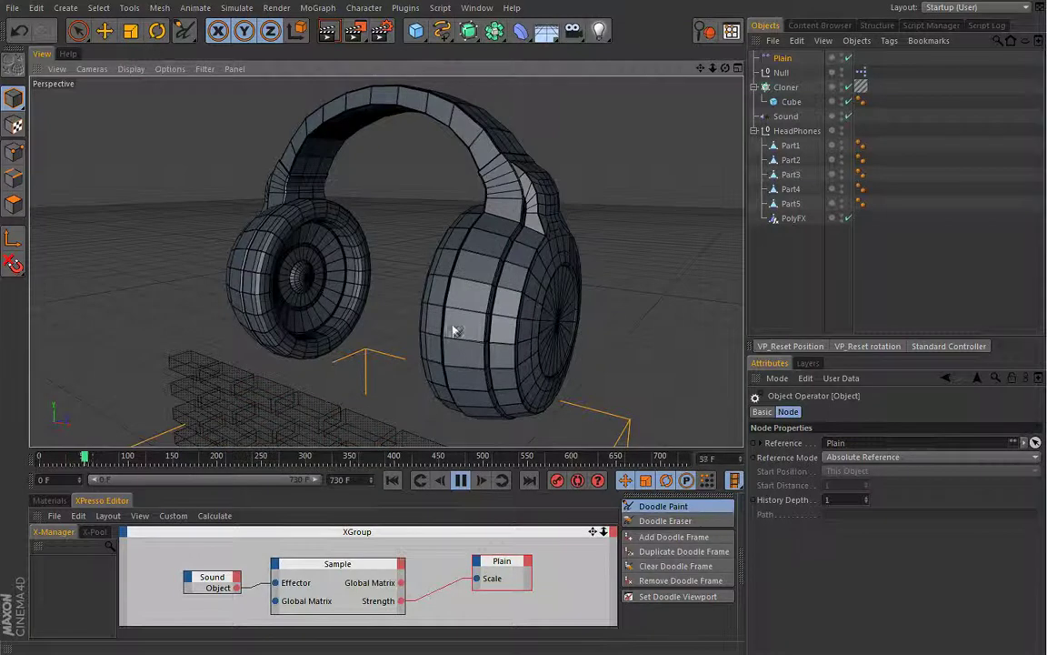
Try the Sound effector's Compression at 94% during playback, set it back to 0%, and stop the playback
{"action": "left_click", "coordinate": [785, 116]}
{"action": "left_click", "coordinate": [866, 414]}
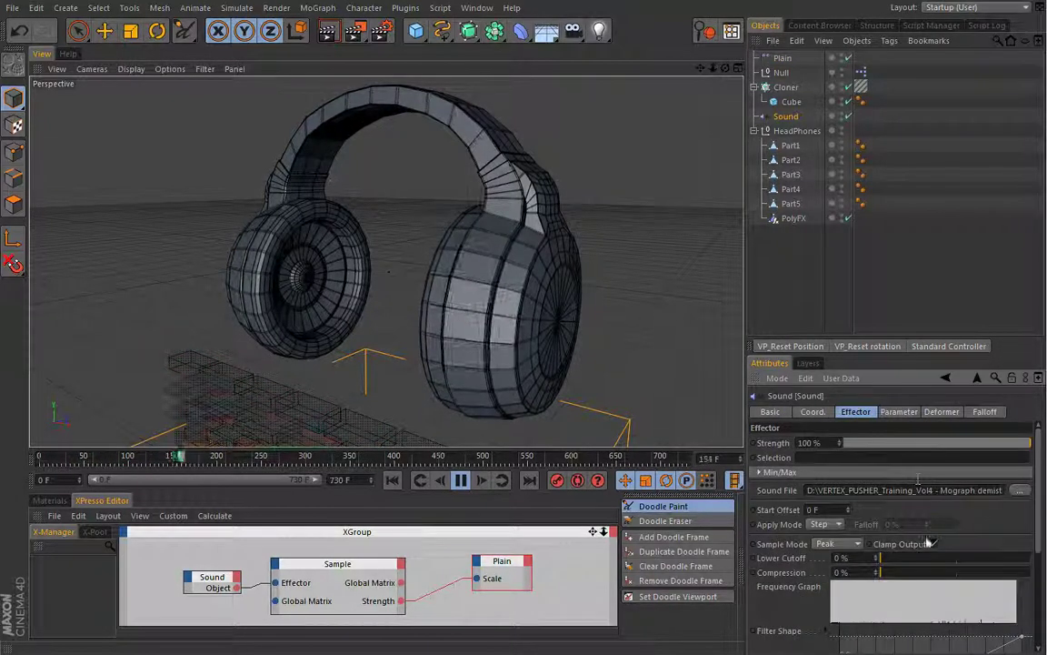
{"action": "left_click_drag", "start_coordinate": [975, 571], "coordinate": [1024, 572]}
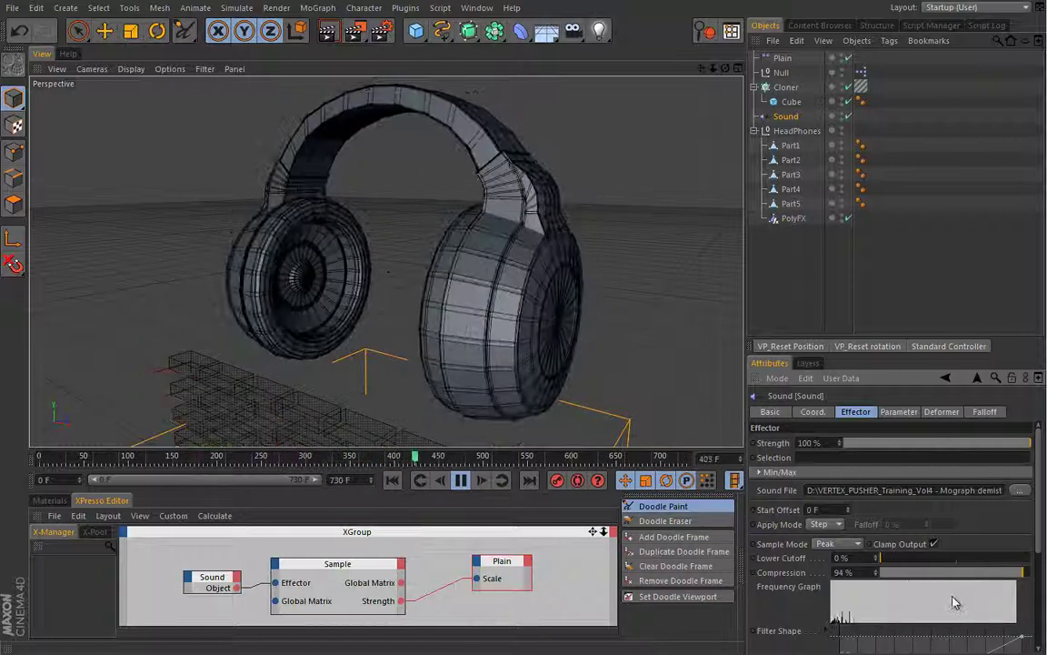
{"action": "left_click_drag", "start_coordinate": [1025, 576], "coordinate": [878, 573]}
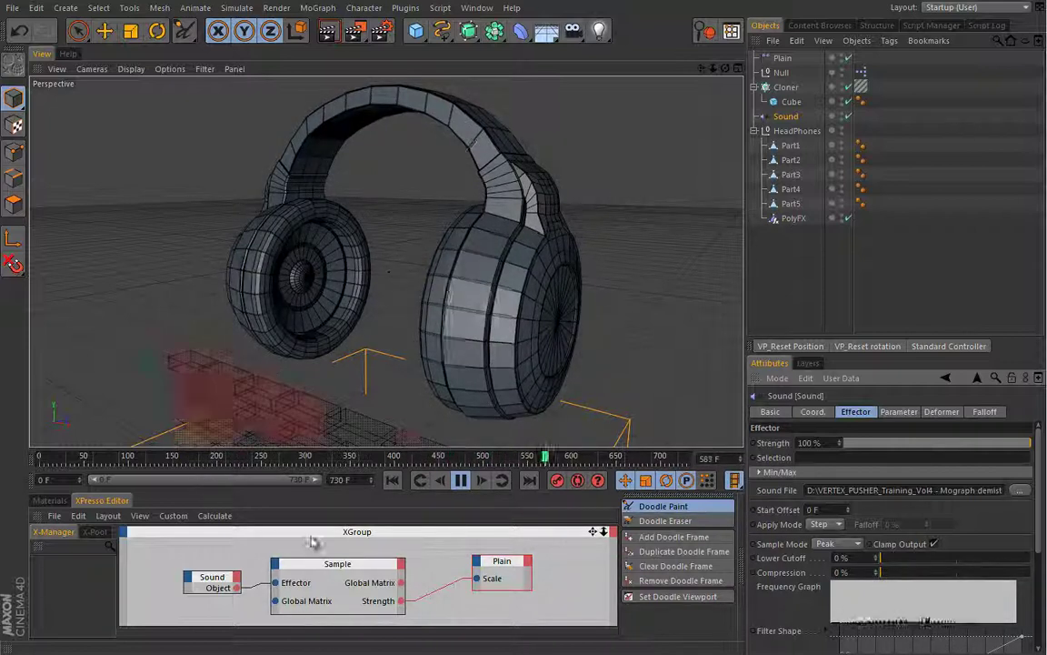
{"action": "left_click", "coordinate": [462, 480]}
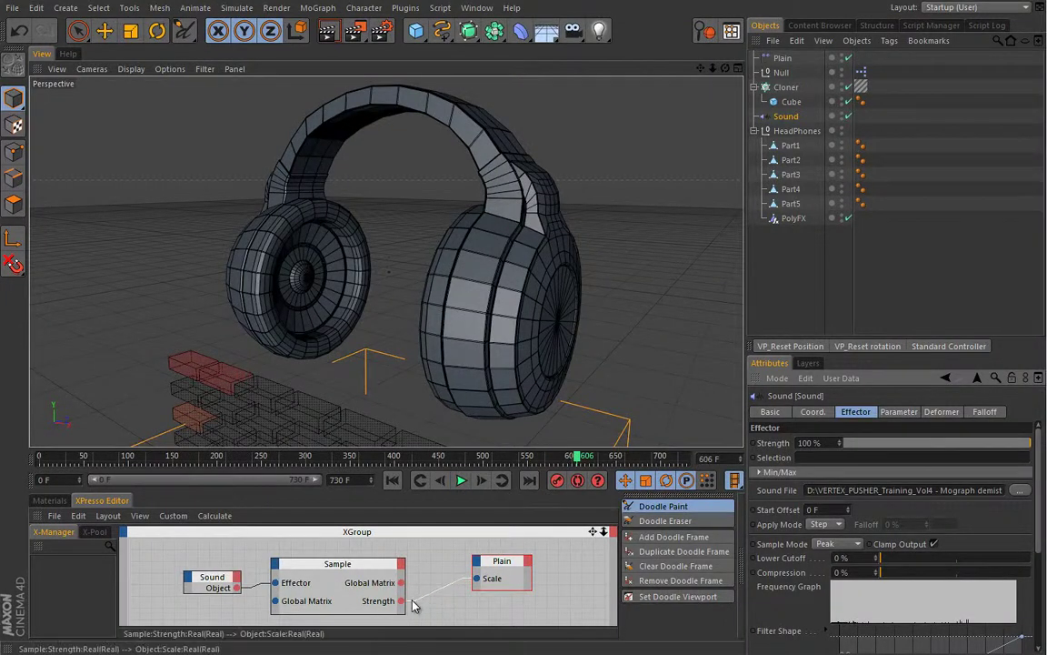
Disconnect Strength from the Plain node's Scale input and move the Sound and Sample nodes away from the Plain node
{"action": "left_click_drag", "start_coordinate": [166, 552], "coordinate": [415, 617]}
{"action": "left_click_drag", "start_coordinate": [360, 564], "coordinate": [292, 556]}
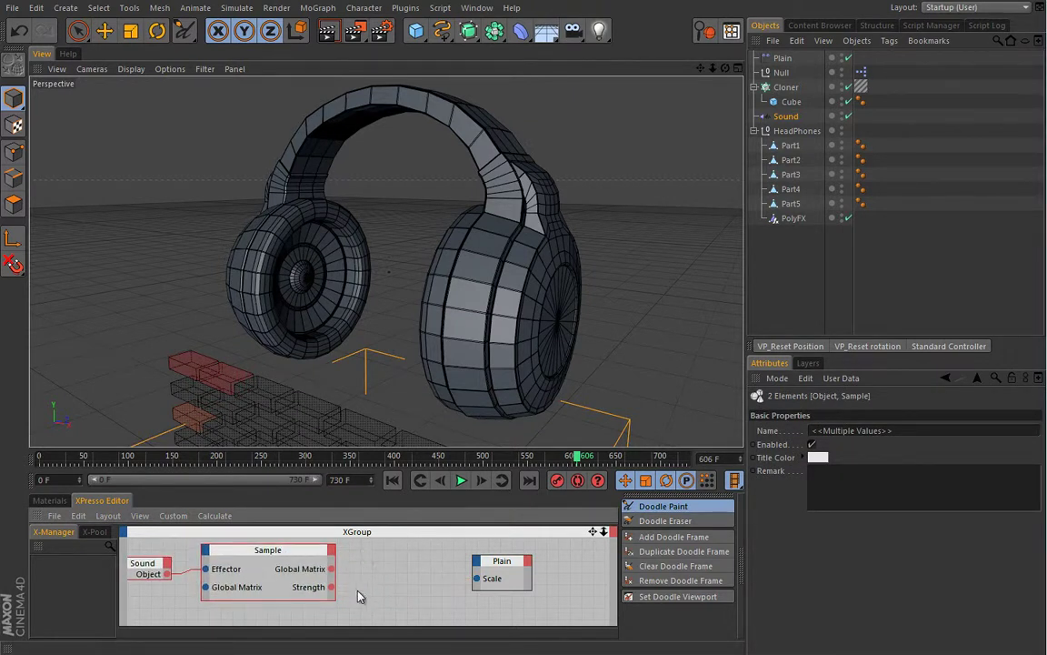
Add a Math node between the Sample and Plain nodes and connect Sample's Strength output to its first input
{"action": "right_click", "coordinate": [382, 564]}
{"action": "mouse_move", "coordinate": [397, 571]}
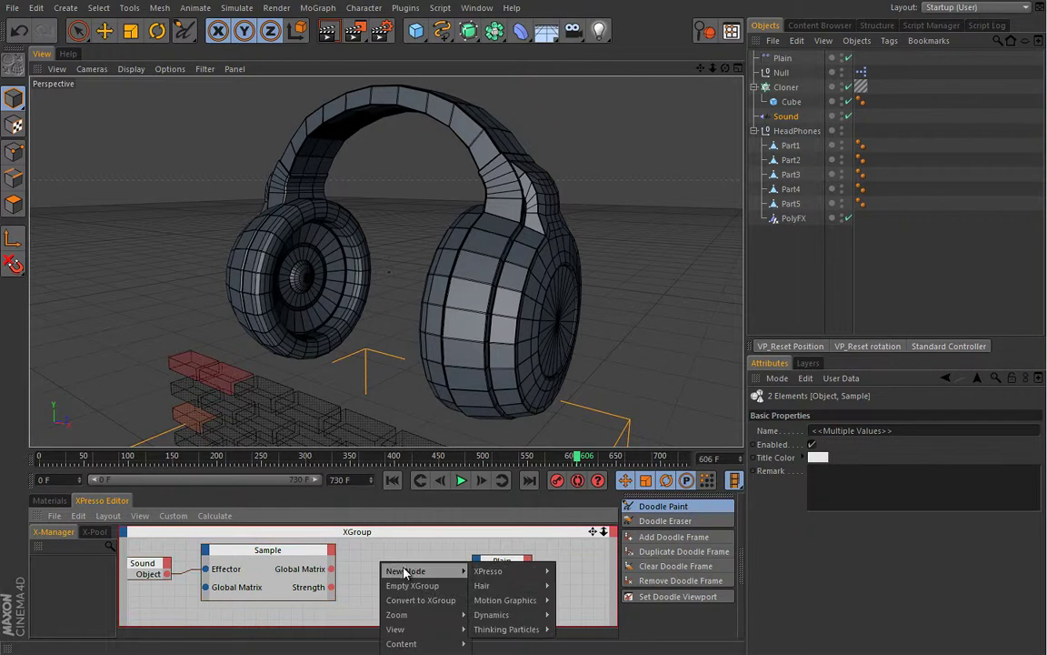
{"action": "mouse_move", "coordinate": [500, 579]}
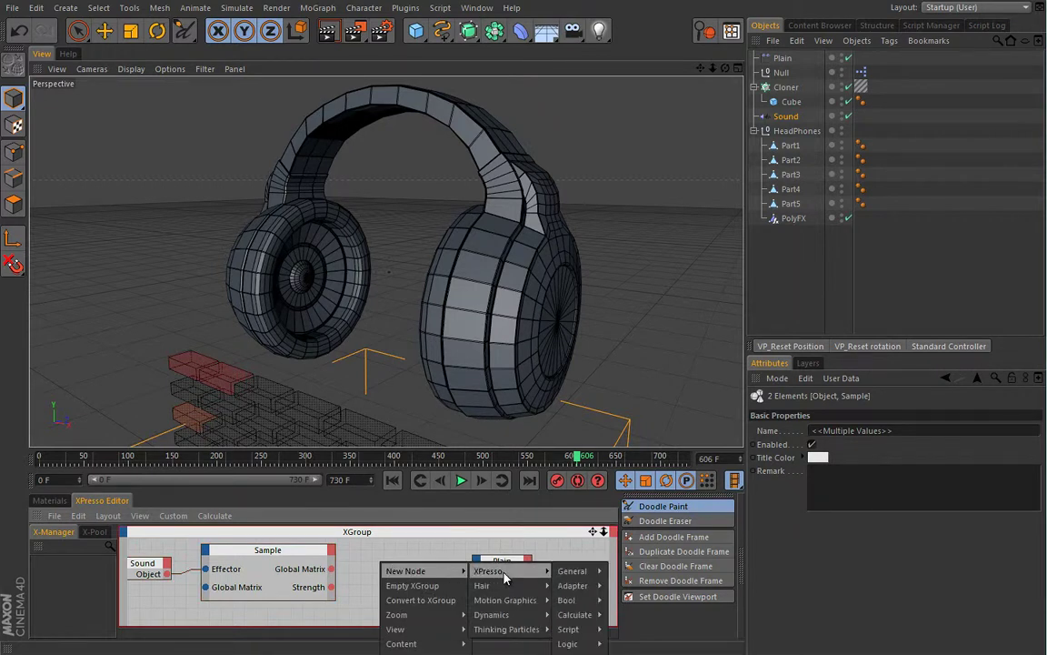
{"action": "mouse_move", "coordinate": [574, 614]}
{"action": "left_click", "coordinate": [629, 647]}
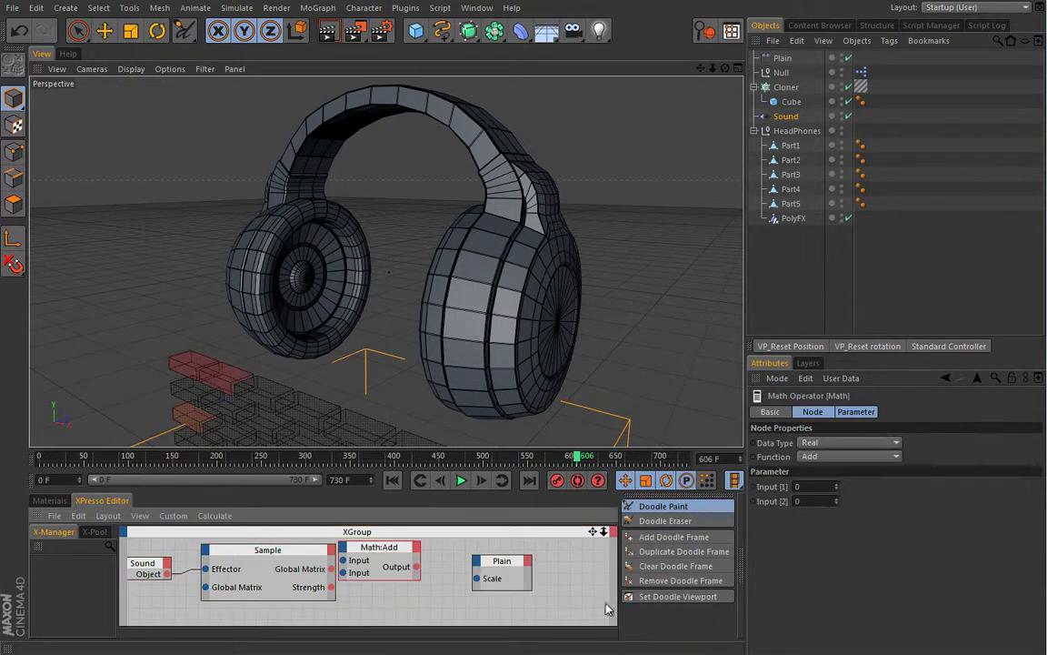
{"action": "left_click_drag", "start_coordinate": [384, 552], "coordinate": [402, 564]}
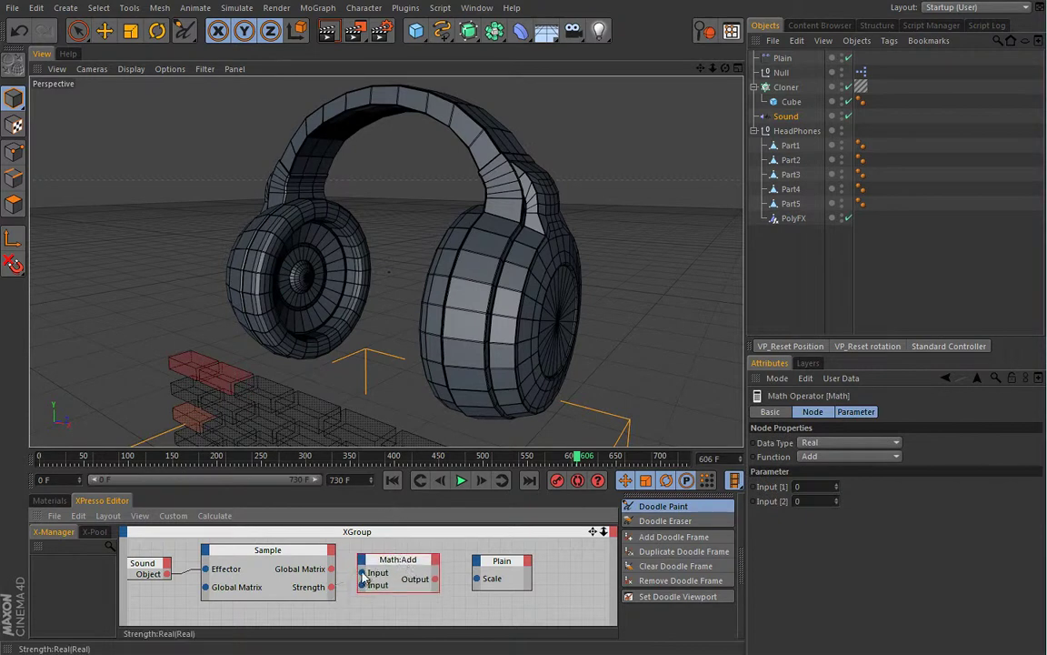
{"action": "left_click_drag", "start_coordinate": [364, 579], "coordinate": [364, 573]}
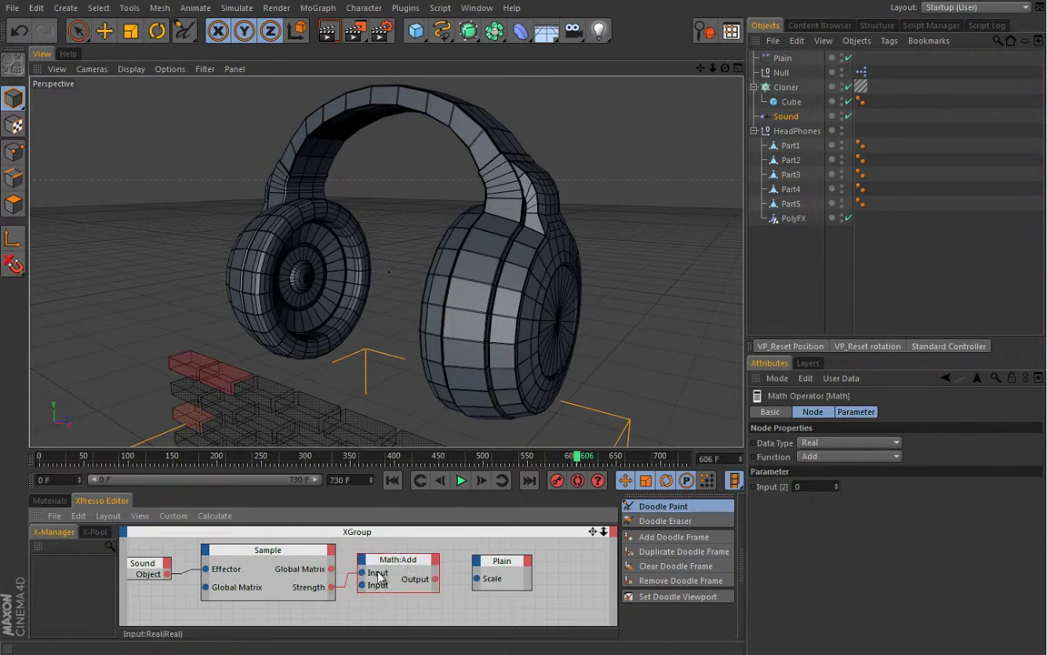
Set the Math node to Multiply with 10 as its second input and connect its output to the Plain node's Scale
{"action": "left_click", "coordinate": [828, 456]}
{"action": "left_click", "coordinate": [838, 507]}
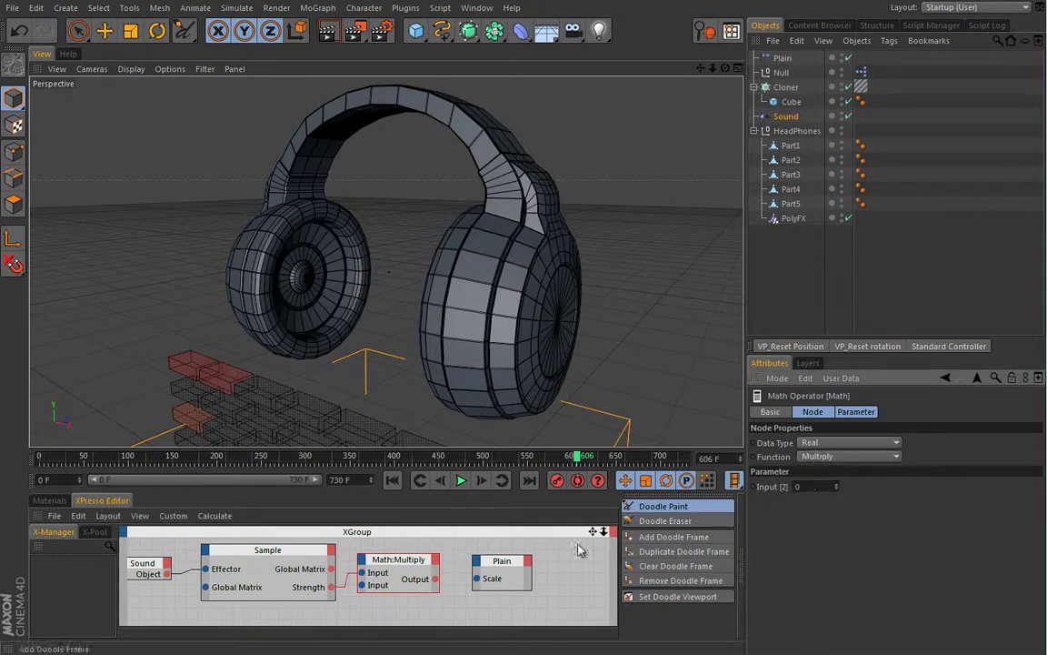
{"action": "key", "text": "Return"}
{"action": "left_click_drag", "start_coordinate": [437, 579], "coordinate": [476, 579]}
Play the animation while lowering the Multiply node's second input to 2, and return to frame 0
{"action": "left_click", "coordinate": [461, 480]}
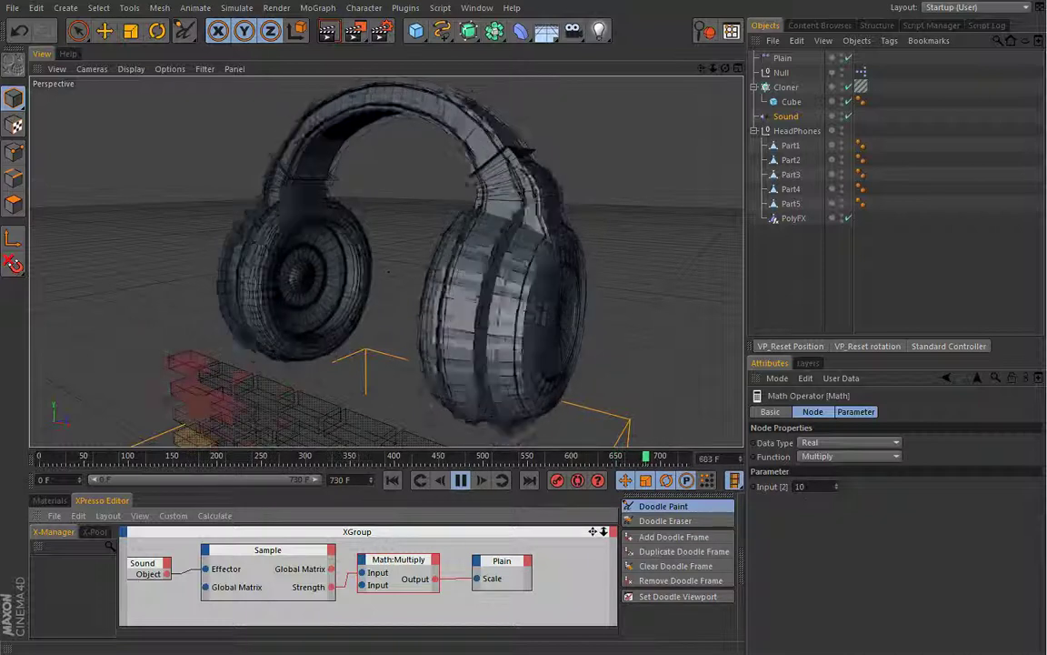
{"action": "left_click", "coordinate": [836, 484]}
{"action": "left_click", "coordinate": [837, 484]}
{"action": "mouse_move", "coordinate": [836, 487]}
{"action": "left_mouse_down"}
{"action": "mouse_move", "coordinate": [845, 488]}
{"action": "mouse_move", "coordinate": [836, 488]}
{"action": "left_mouse_up"}
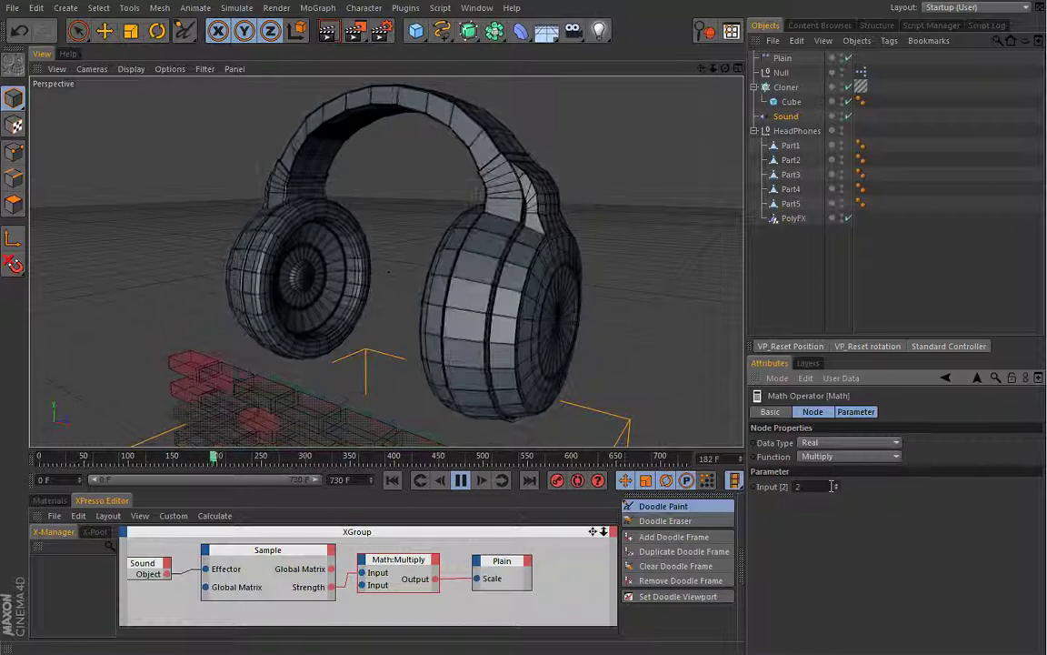
{"action": "left_click", "coordinate": [460, 480]}
{"action": "left_click", "coordinate": [392, 480]}
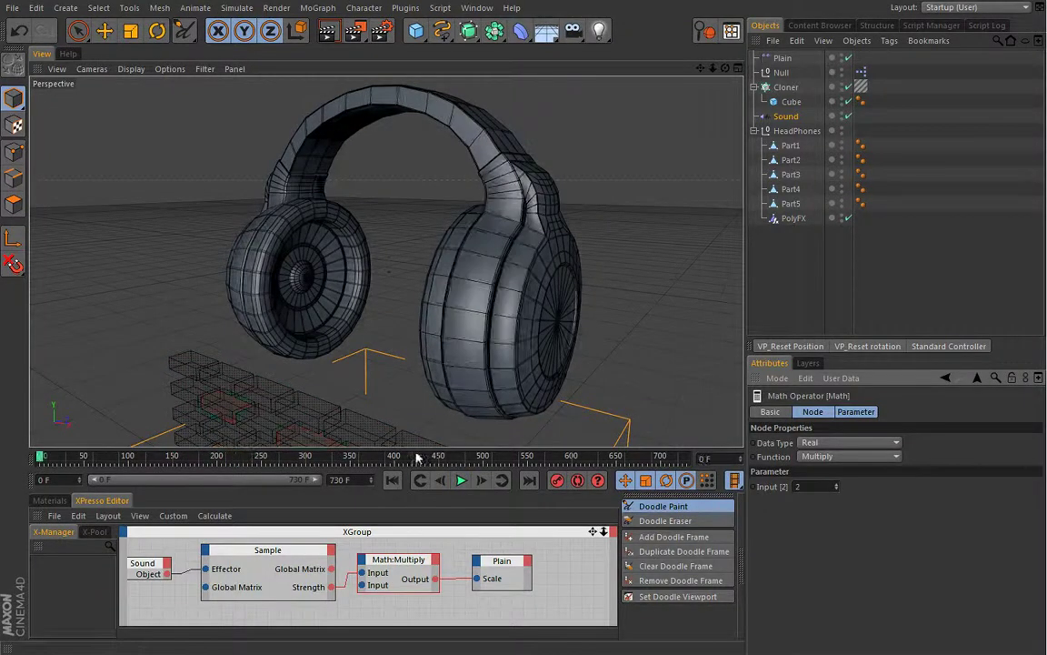
Look over the PolyFX and Sound objects' settings, replay the headphones animation up close, and return to frame 0
{"action": "scroll", "coordinate": [501, 307], "scroll_direction": "down", "scroll_amount": 5}
{"action": "left_click_drag", "start_coordinate": [489, 349], "coordinate": [483, 308], "text": "alt"}
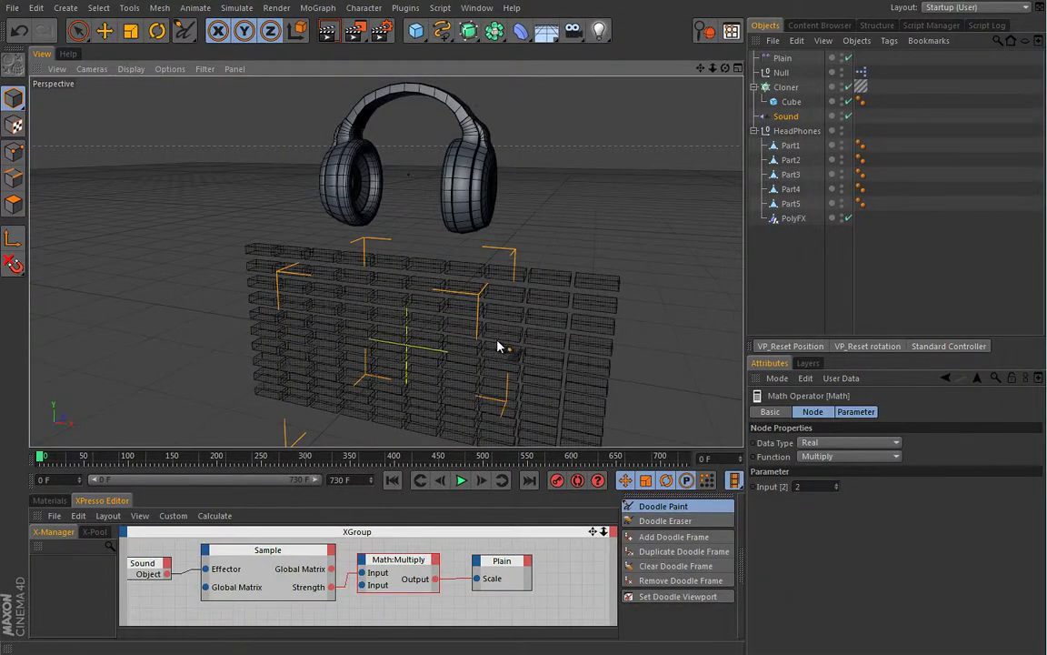
{"action": "left_click", "coordinate": [793, 220]}
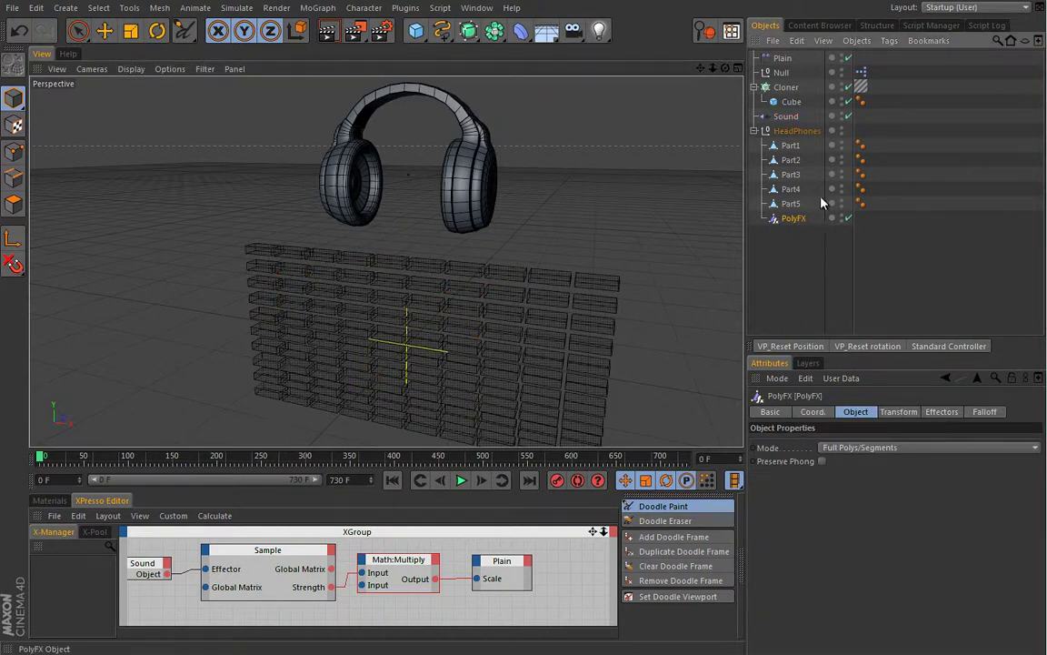
{"action": "left_click", "coordinate": [787, 117]}
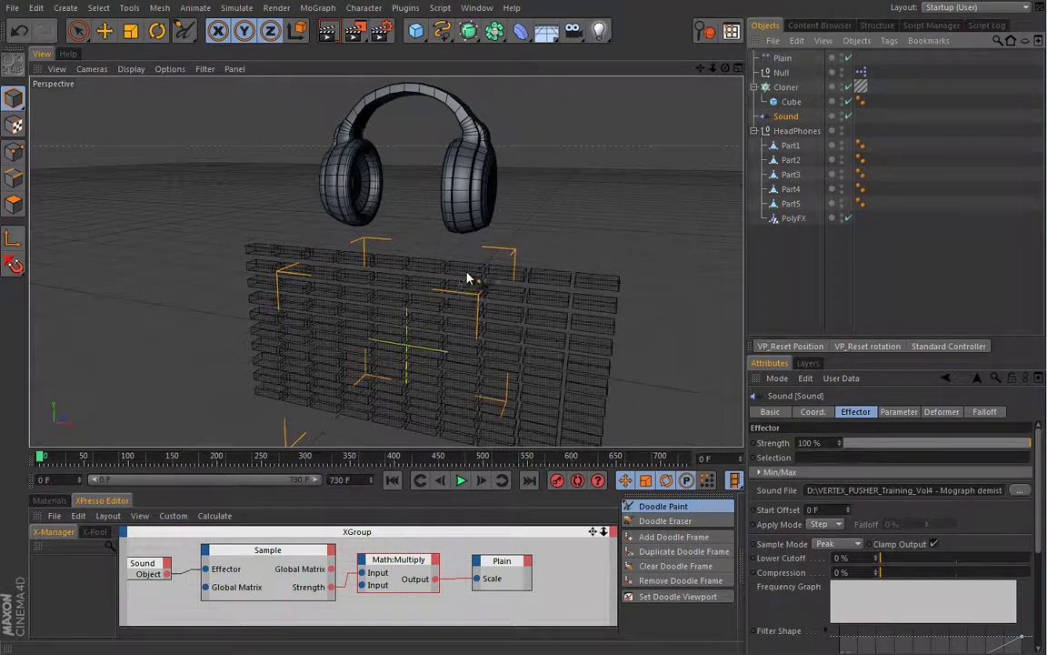
{"action": "scroll", "coordinate": [457, 271], "scroll_direction": "down", "scroll_amount": 5}
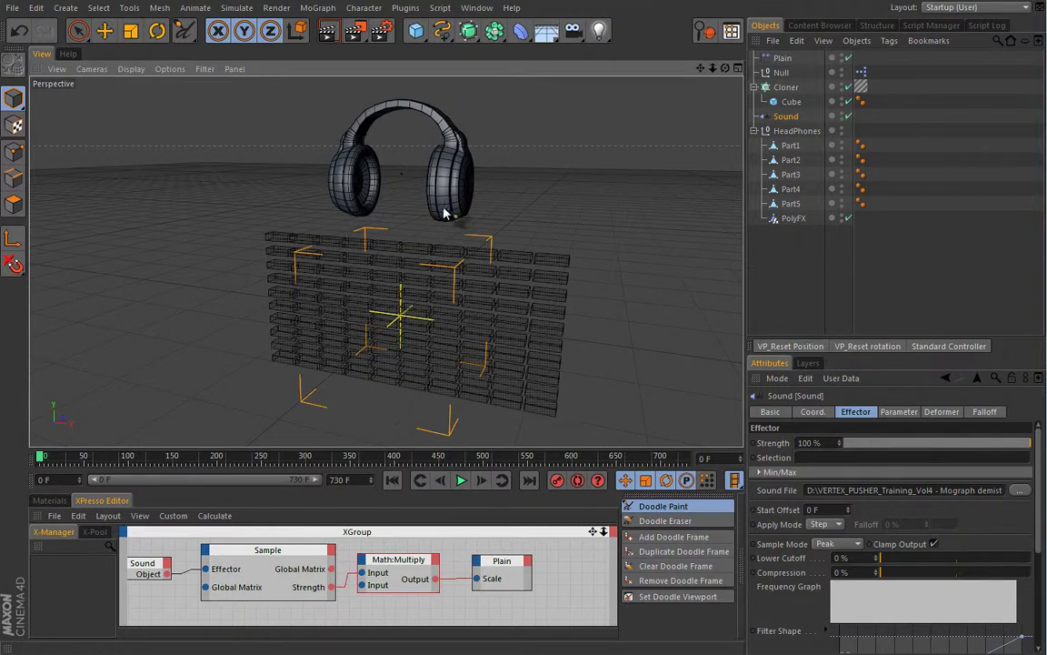
{"action": "key", "text": "F8"}
{"action": "right_click_drag", "start_coordinate": [382, 263], "coordinate": [433, 304], "text": "alt"}
{"action": "left_click", "coordinate": [461, 481]}
{"action": "left_click", "coordinate": [392, 481]}
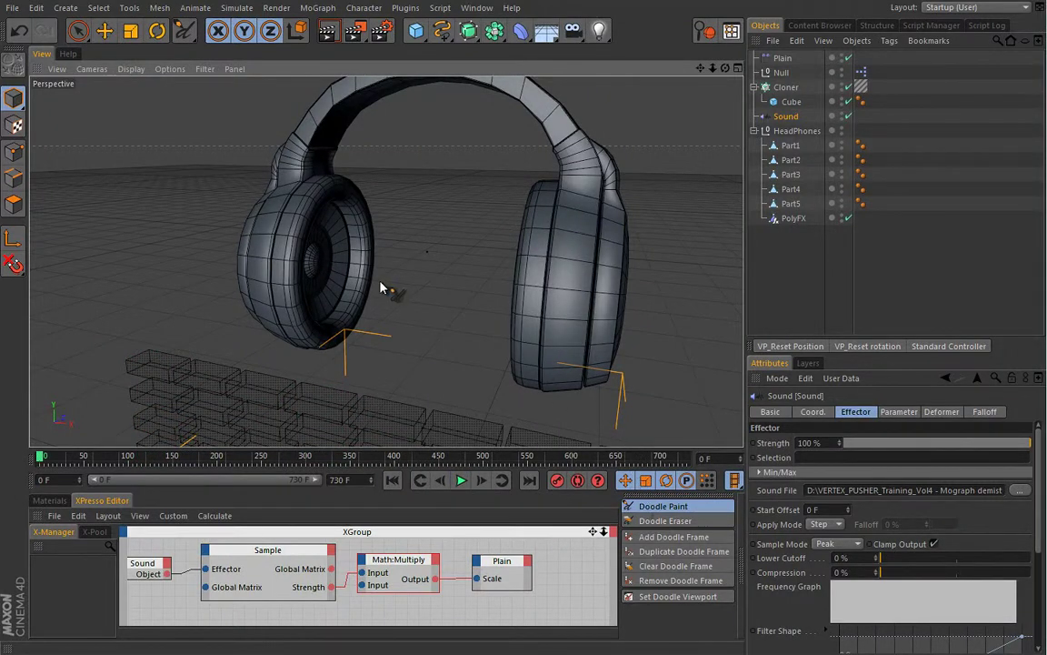
{"action": "left_click_drag", "start_coordinate": [381, 287], "coordinate": [291, 282], "text": "alt"}
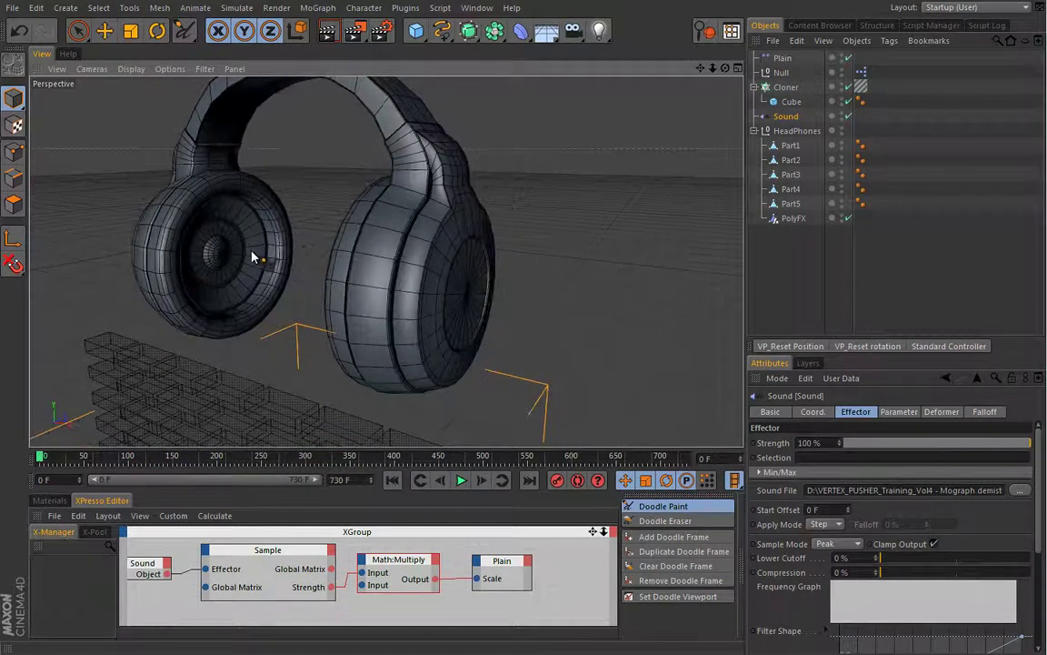
{"action": "left_click_drag", "start_coordinate": [198, 287], "coordinate": [208, 284]}
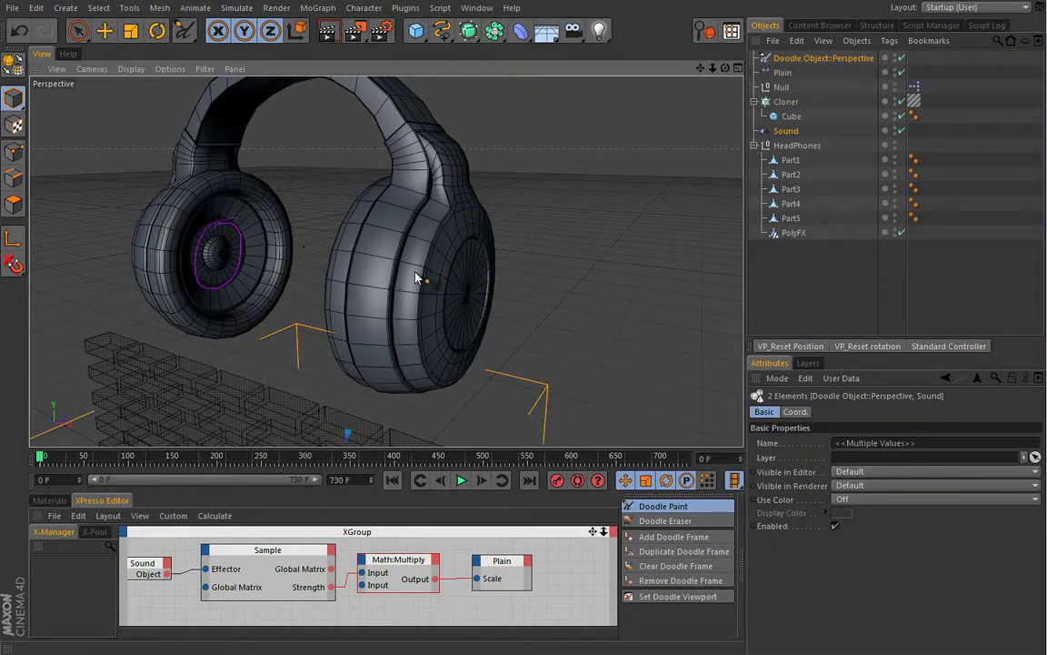
{"action": "left_click_drag", "start_coordinate": [389, 338], "coordinate": [362, 311]}
{"action": "left_click", "coordinate": [769, 59]}
{"action": "key", "text": "Delete"}
Set the Plain effector's falloff shape to Source
{"action": "left_click_drag", "start_coordinate": [315, 300], "coordinate": [318, 331], "text": "alt"}
{"action": "right_click_drag", "start_coordinate": [356, 329], "coordinate": [322, 343], "text": "alt"}
{"action": "left_click_drag", "start_coordinate": [322, 343], "coordinate": [342, 305], "text": "alt"}
{"action": "key", "text": "e"}
{"action": "left_click", "coordinate": [784, 60]}
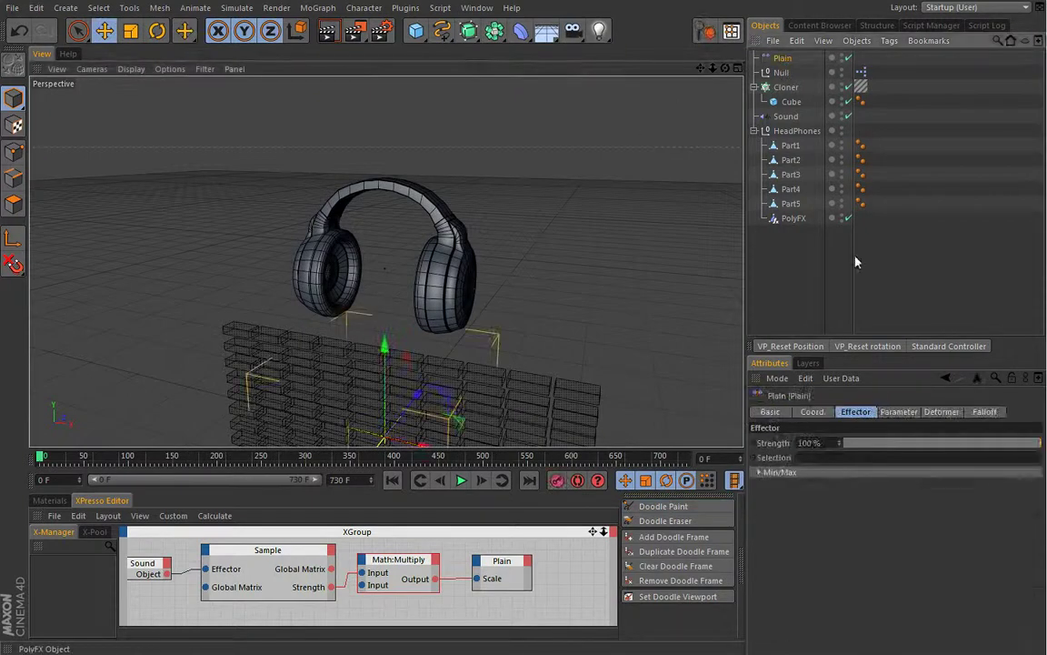
{"action": "left_click", "coordinate": [985, 411]}
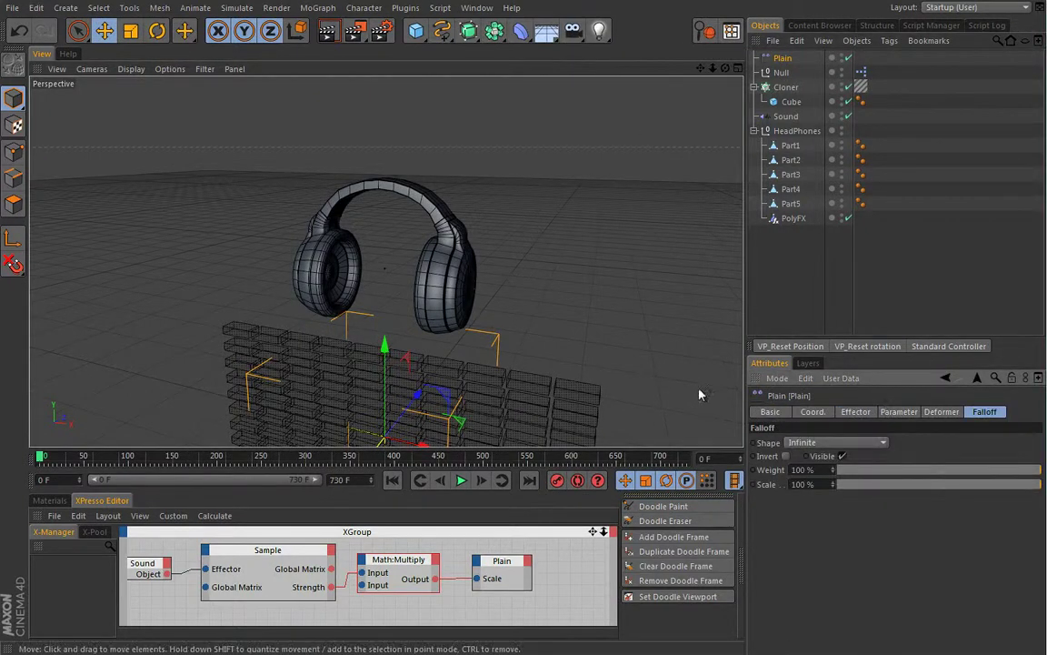
{"action": "left_click", "coordinate": [806, 444]}
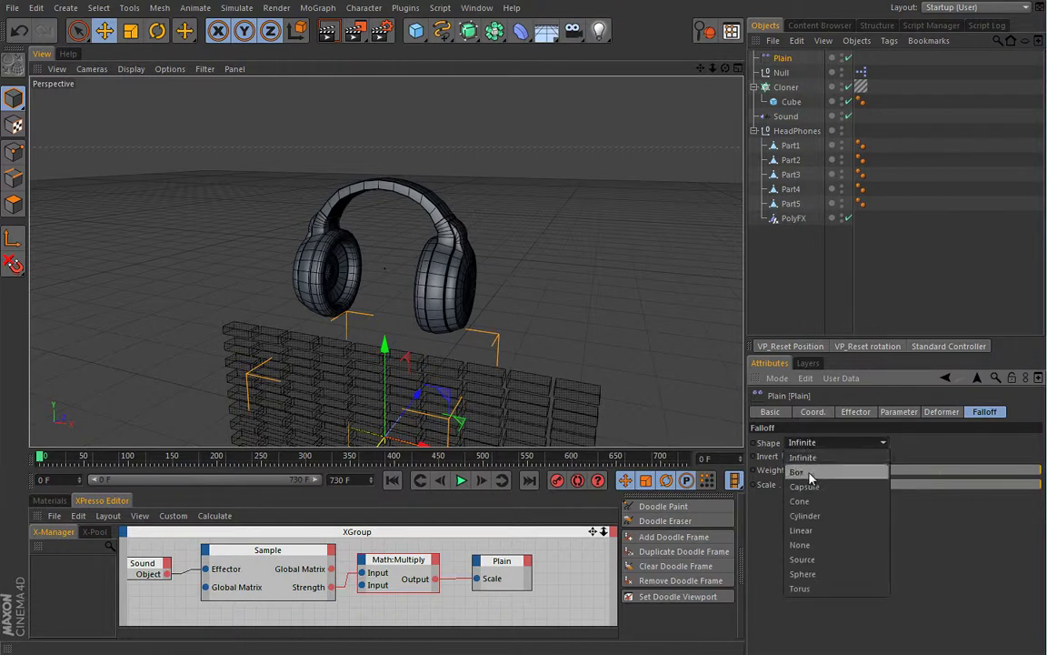
{"action": "left_click", "coordinate": [804, 560]}
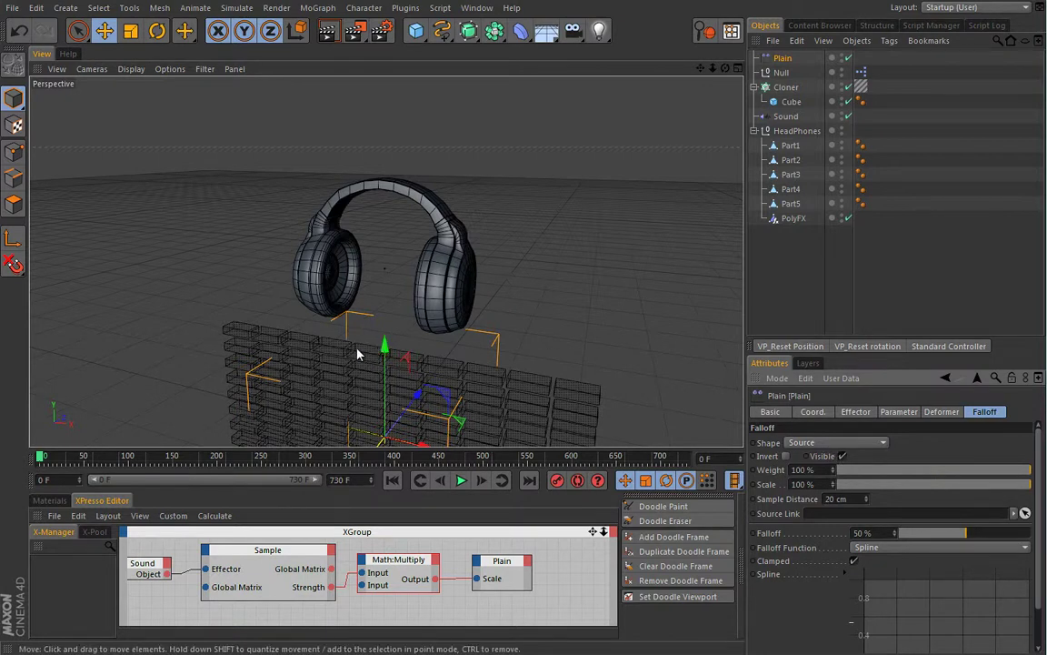
Identify Part4 as the speaker centre of the headphones and assign it as the Plain falloff's Source Link
{"action": "right_click_drag", "start_coordinate": [385, 320], "coordinate": [431, 315], "text": "alt"}
{"action": "left_click_drag", "start_coordinate": [381, 343], "coordinate": [394, 343], "text": "alt"}
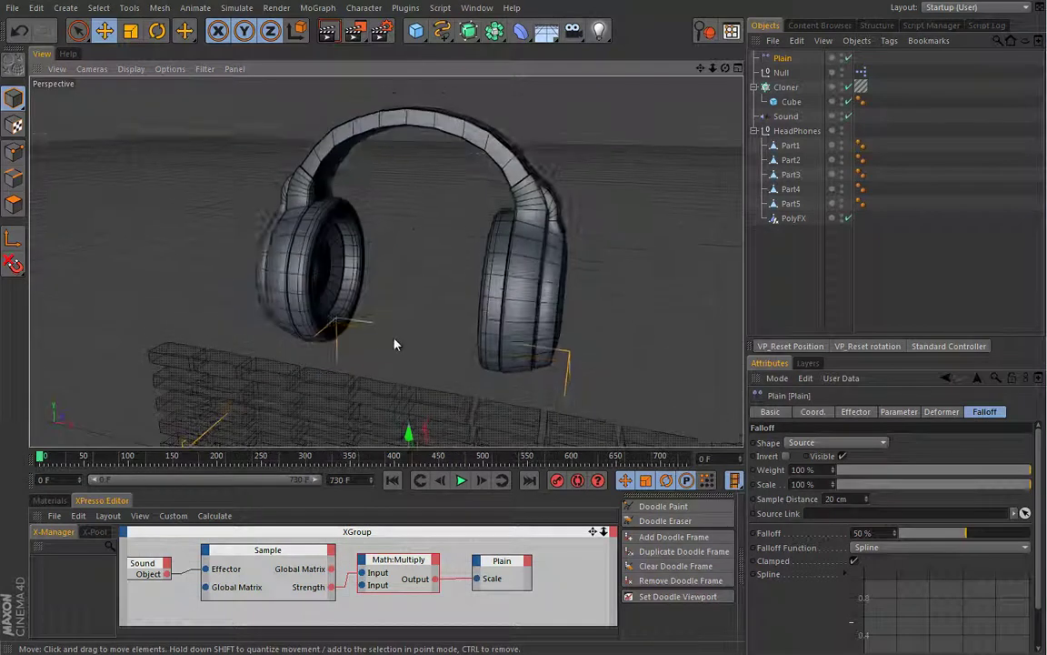
{"action": "left_click", "coordinate": [791, 175]}
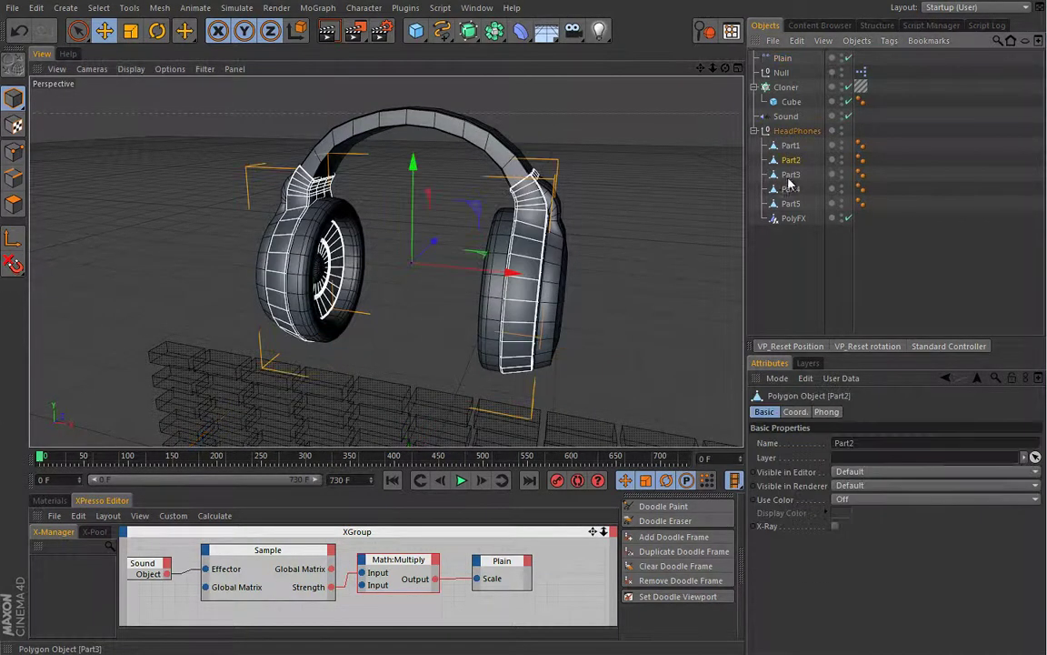
{"action": "left_click", "coordinate": [789, 189]}
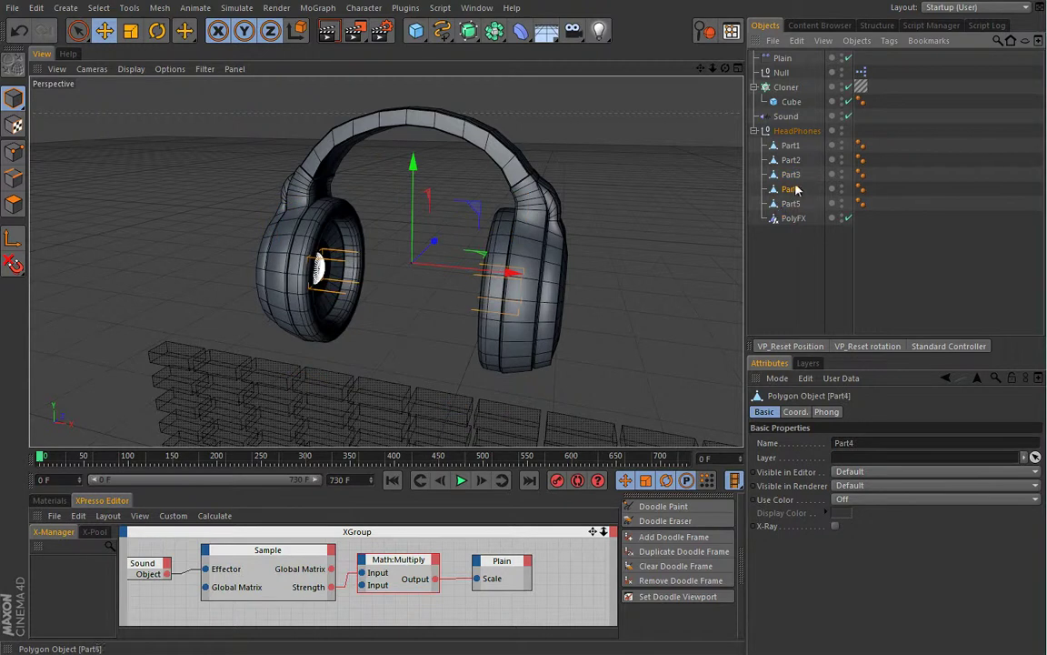
{"action": "left_click_drag", "start_coordinate": [465, 302], "coordinate": [439, 292], "text": "alt"}
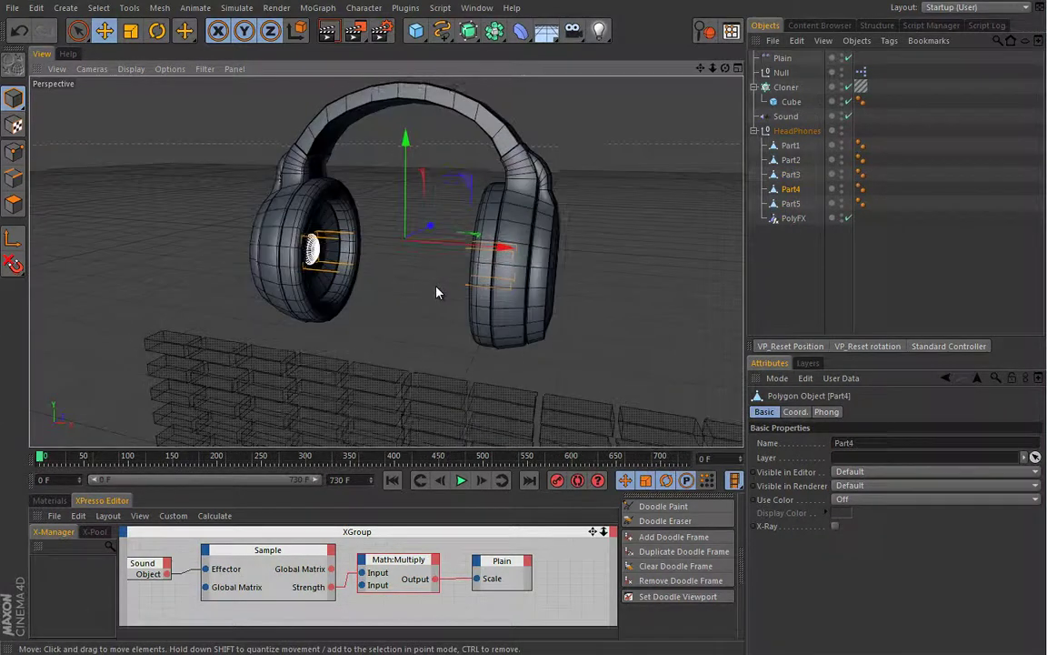
{"action": "left_click", "coordinate": [781, 59]}
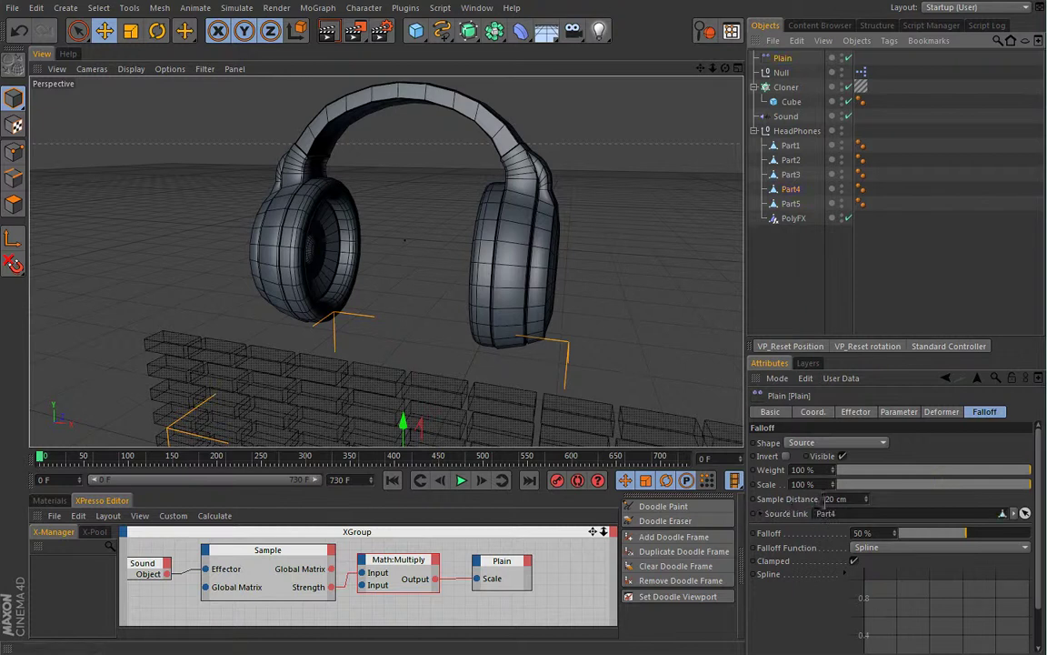
Set the Plain falloff's Sample Distance to 11 cm during playback and check the reaction inside the ear cups
{"action": "left_click", "coordinate": [462, 482]}
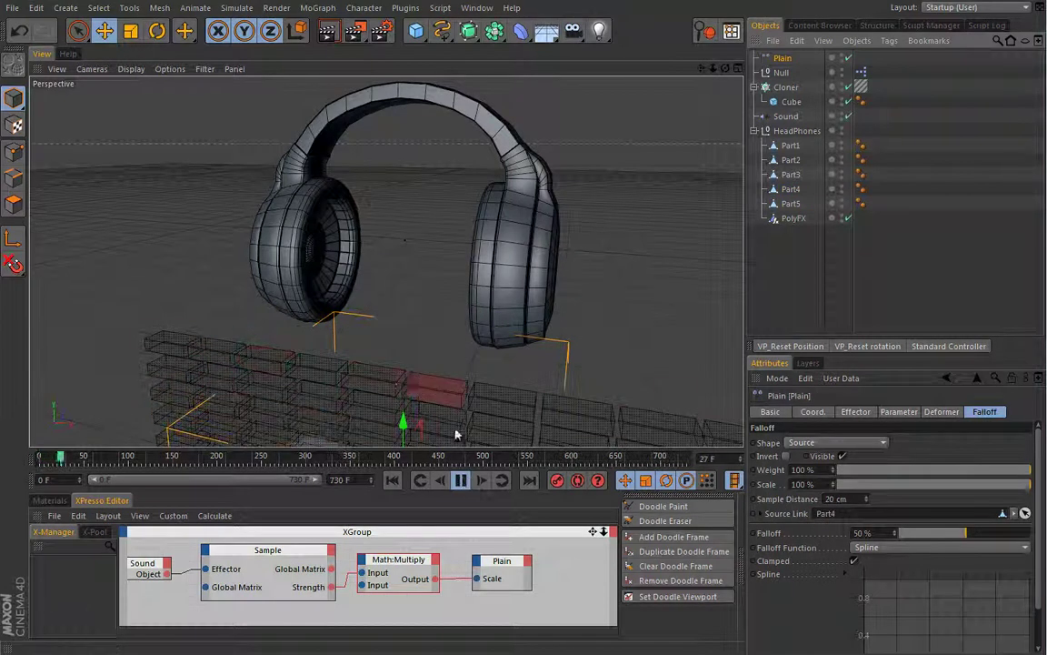
{"action": "left_click_drag", "start_coordinate": [426, 331], "coordinate": [332, 321], "text": "alt"}
{"action": "mouse_move", "coordinate": [332, 321]}
{"action": "right_mouse_down", "text": "alt"}
{"action": "mouse_move", "coordinate": [361, 322]}
{"action": "mouse_move", "coordinate": [337, 322]}
{"action": "right_mouse_up", "text": "alt"}
{"action": "left_click_drag", "start_coordinate": [323, 234], "coordinate": [287, 281], "text": "alt"}
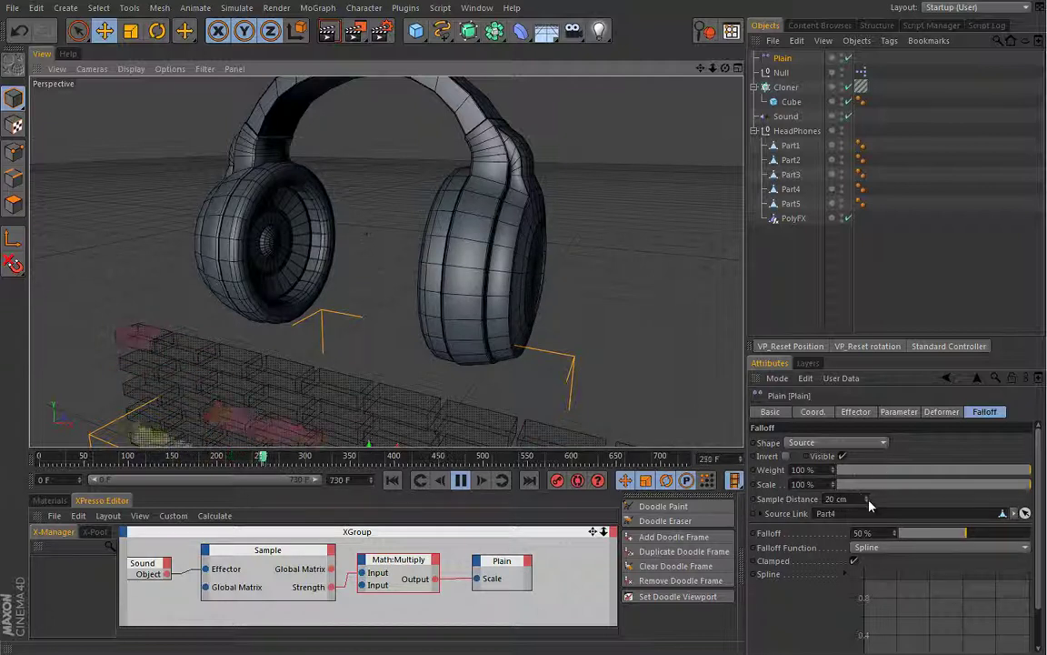
{"action": "left_click", "coordinate": [841, 499]}
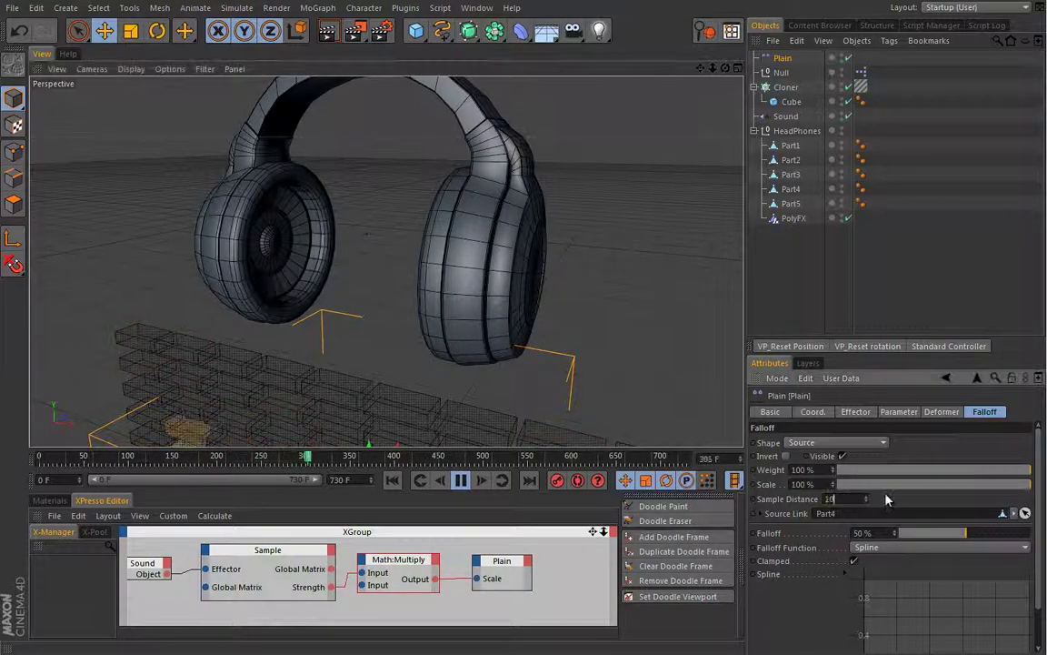
{"action": "type", "text": "10"}
{"action": "key", "text": "Return"}
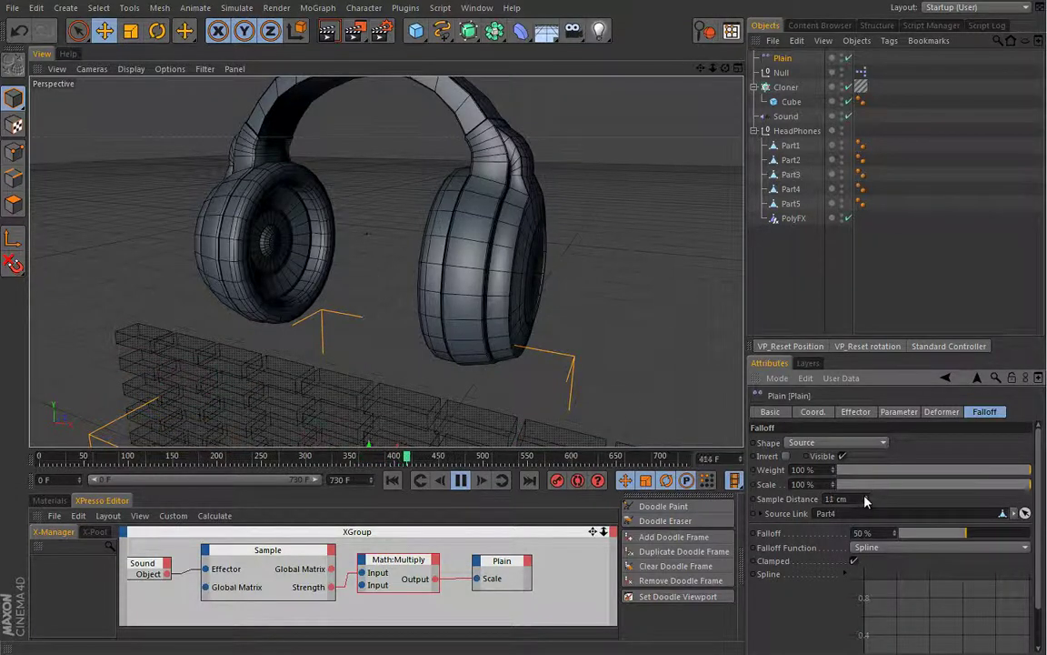
{"action": "middle_click_drag", "start_coordinate": [285, 268], "coordinate": [342, 286], "text": "alt"}
{"action": "scroll", "coordinate": [349, 283], "scroll_direction": "up", "scroll_amount": 5}
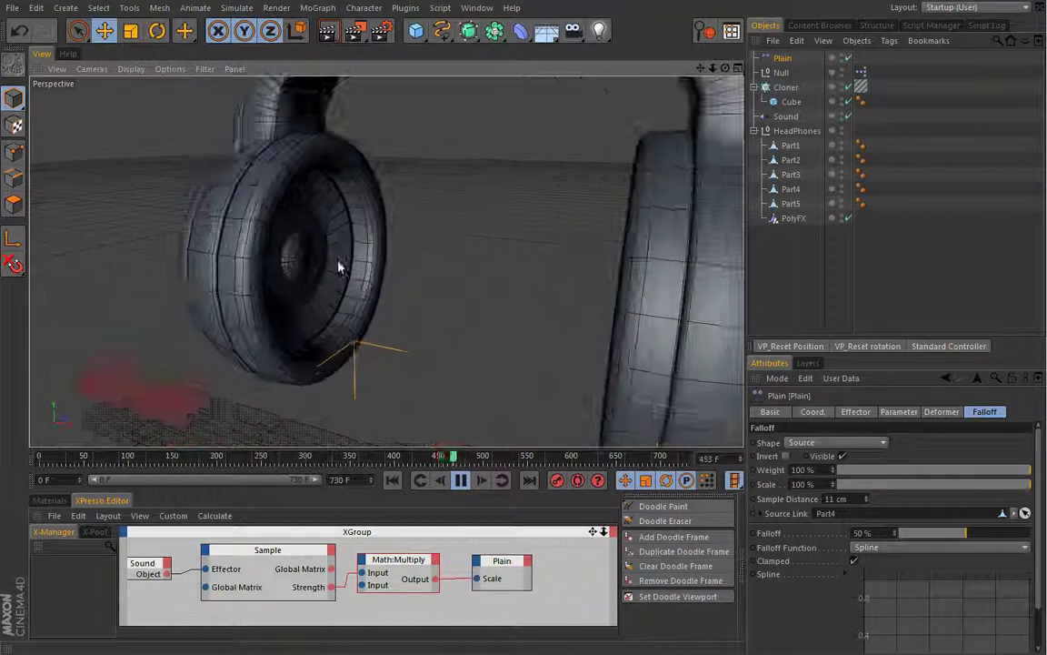
{"action": "left_click_drag", "start_coordinate": [371, 341], "coordinate": [410, 366], "text": "alt"}
{"action": "scroll", "coordinate": [321, 374], "scroll_direction": "down", "scroll_amount": 8}
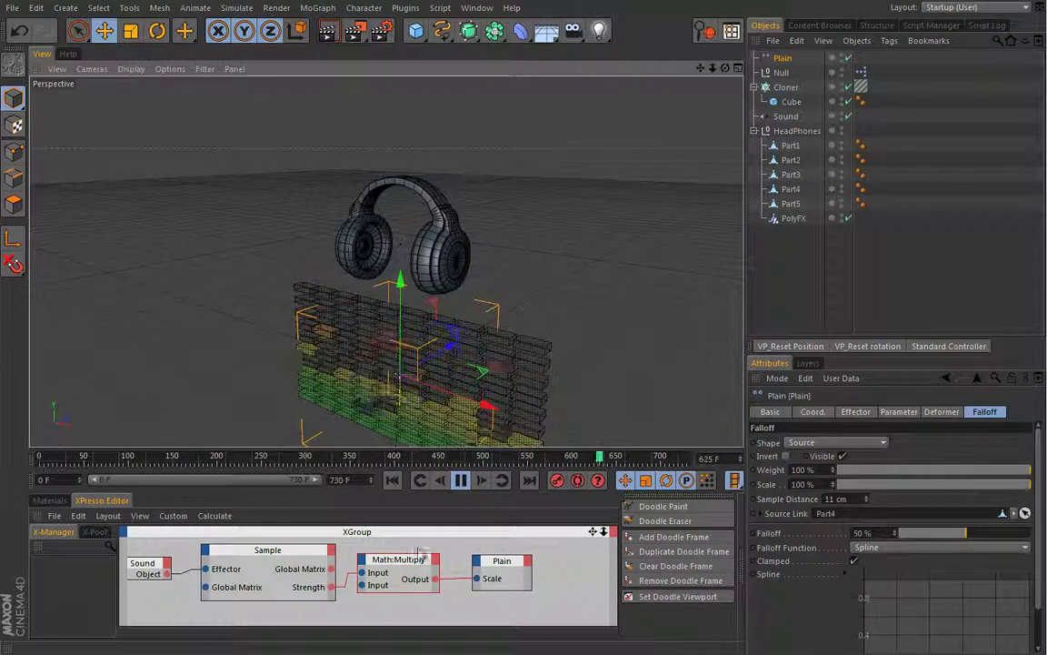
Raise the Multiply node's second input to 10 during playback and inspect the ear cups up close
{"action": "left_click", "coordinate": [397, 559]}
{"action": "left_click", "coordinate": [836, 485]}
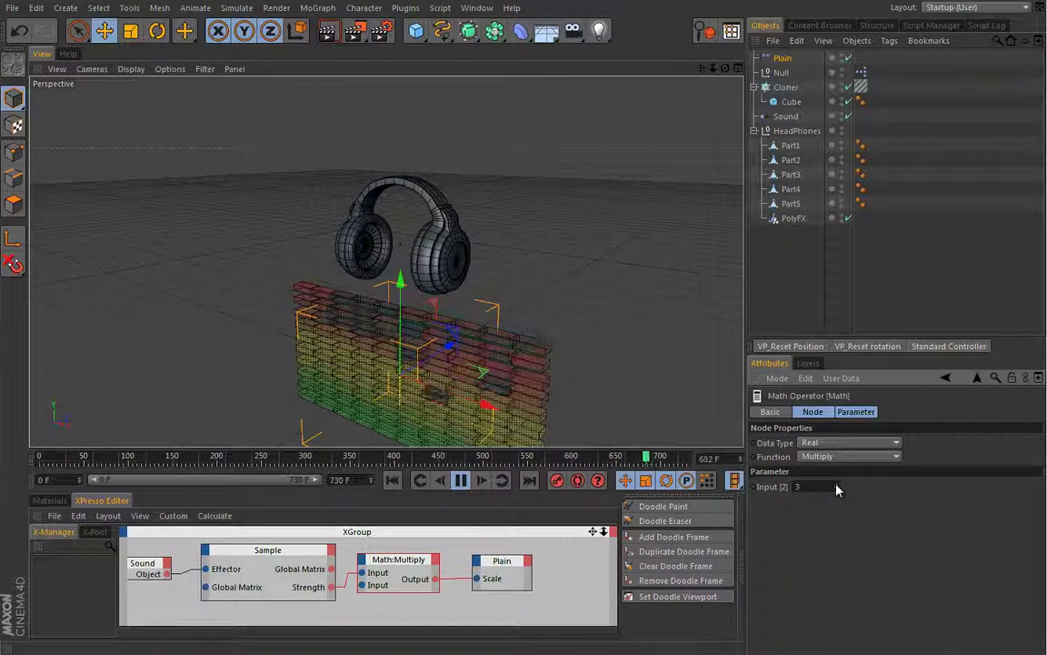
{"action": "left_click", "coordinate": [836, 484]}
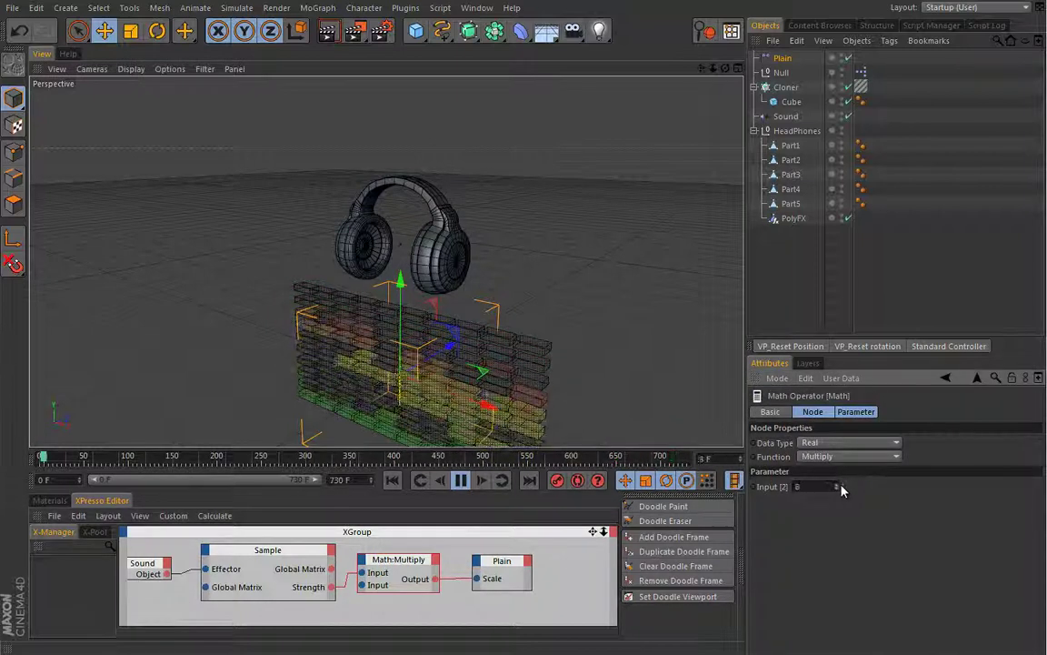
{"action": "left_click", "coordinate": [836, 484]}
{"action": "left_click", "coordinate": [838, 485]}
{"action": "left_click", "coordinate": [838, 485]}
{"action": "left_click", "coordinate": [838, 485]}
{"action": "left_click", "coordinate": [837, 485]}
{"action": "left_click", "coordinate": [837, 485]}
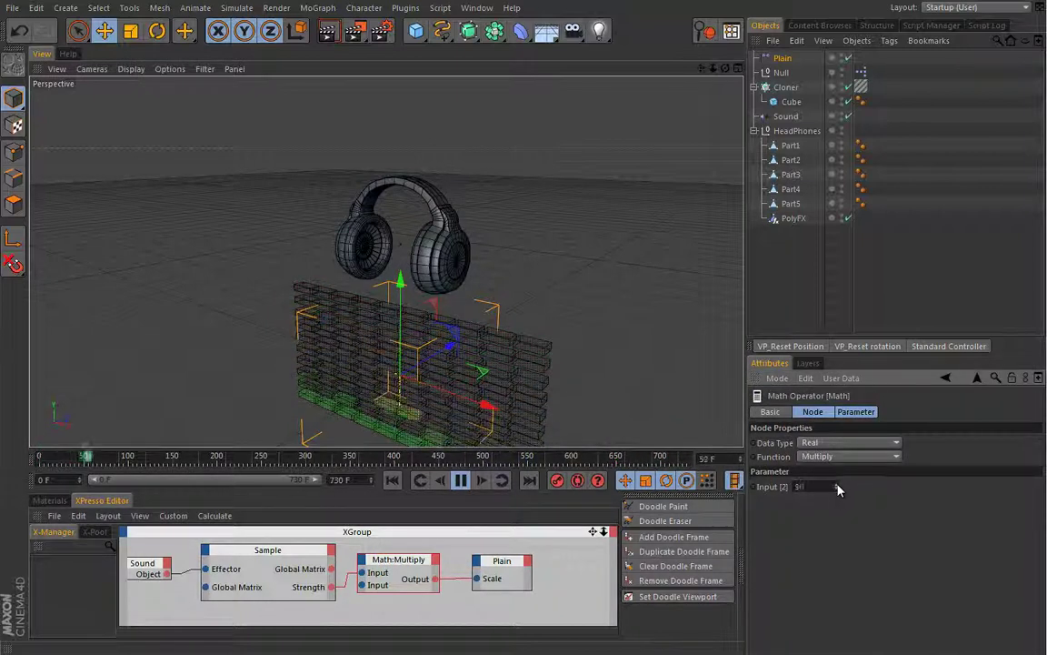
{"action": "right_click_drag", "start_coordinate": [433, 322], "coordinate": [532, 307], "text": "alt"}
{"action": "middle_click_drag", "start_coordinate": [463, 273], "coordinate": [580, 378], "text": "alt"}
{"action": "right_click_drag", "start_coordinate": [517, 342], "coordinate": [600, 336], "text": "alt"}
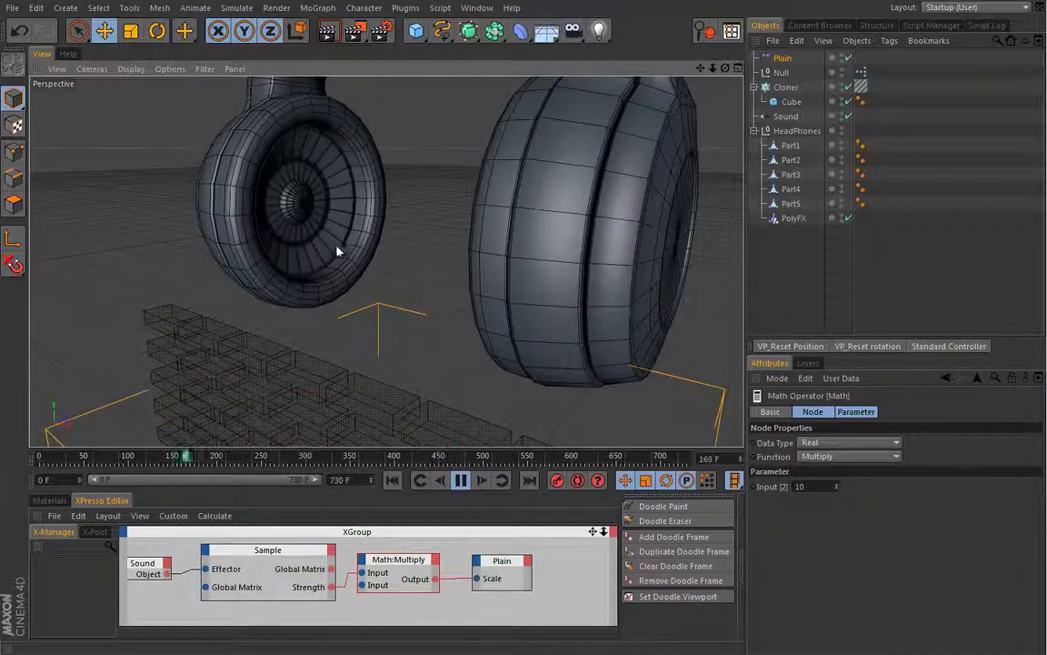
Enable Preserve Phong on the headphones' PolyFX object and check the shading of the ear cups during playback
{"action": "scroll", "coordinate": [311, 305], "scroll_direction": "down", "scroll_amount": 8}
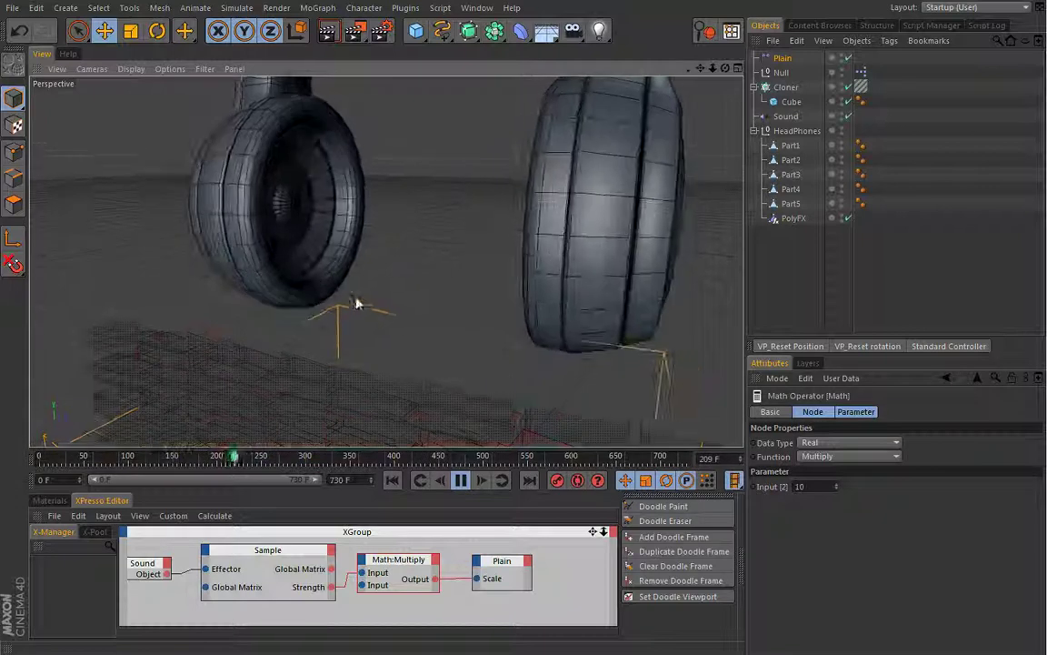
{"action": "left_click", "coordinate": [789, 220]}
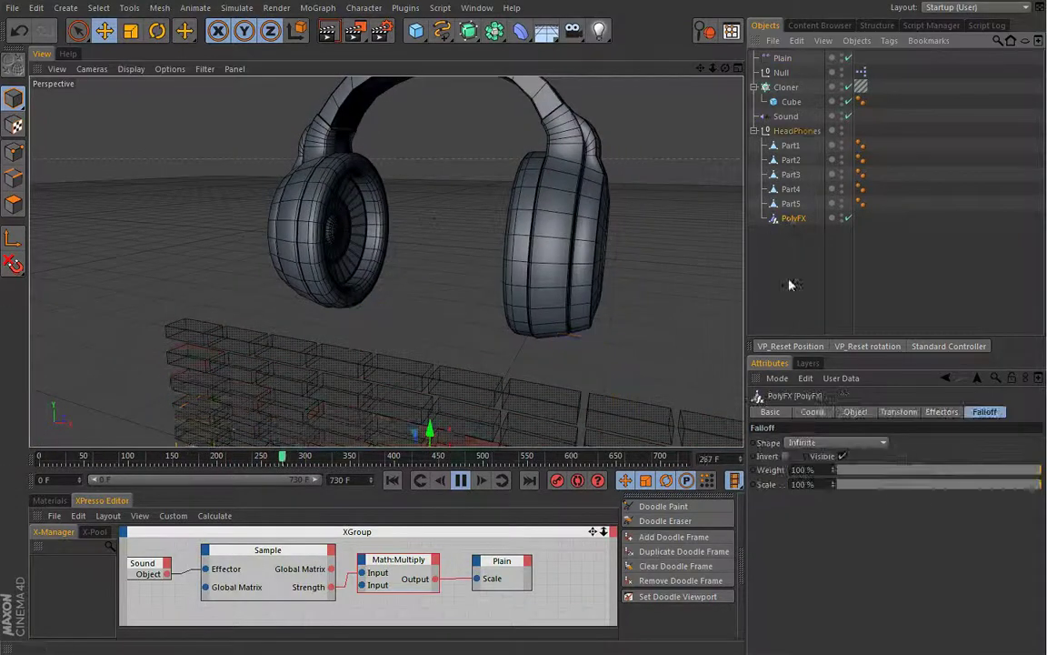
{"action": "left_click", "coordinate": [899, 411]}
{"action": "left_click", "coordinate": [942, 412]}
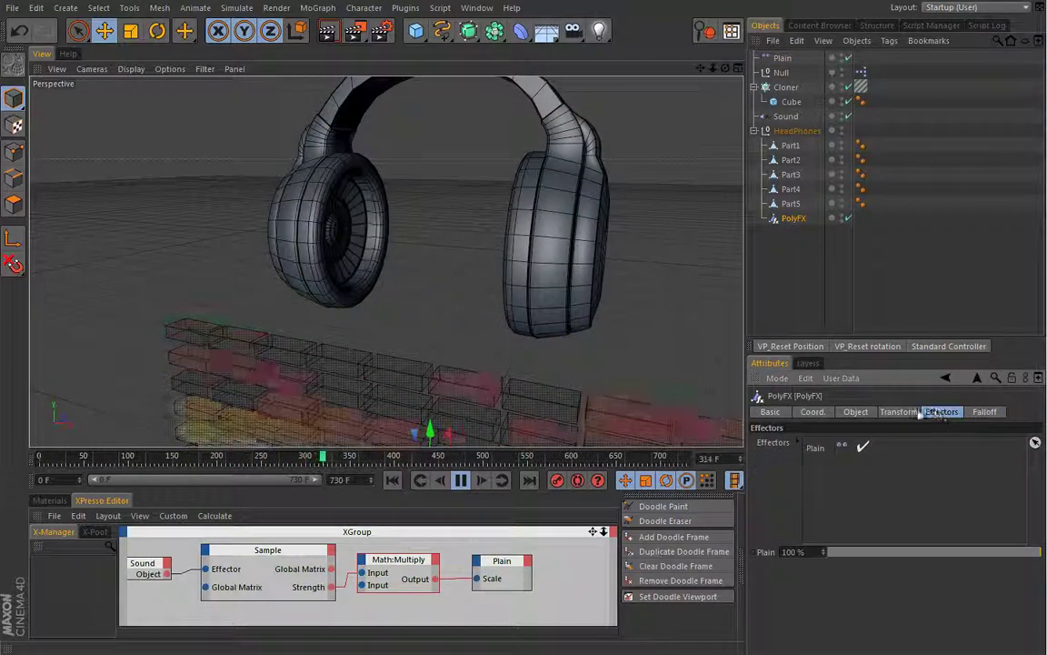
{"action": "left_click", "coordinate": [857, 413]}
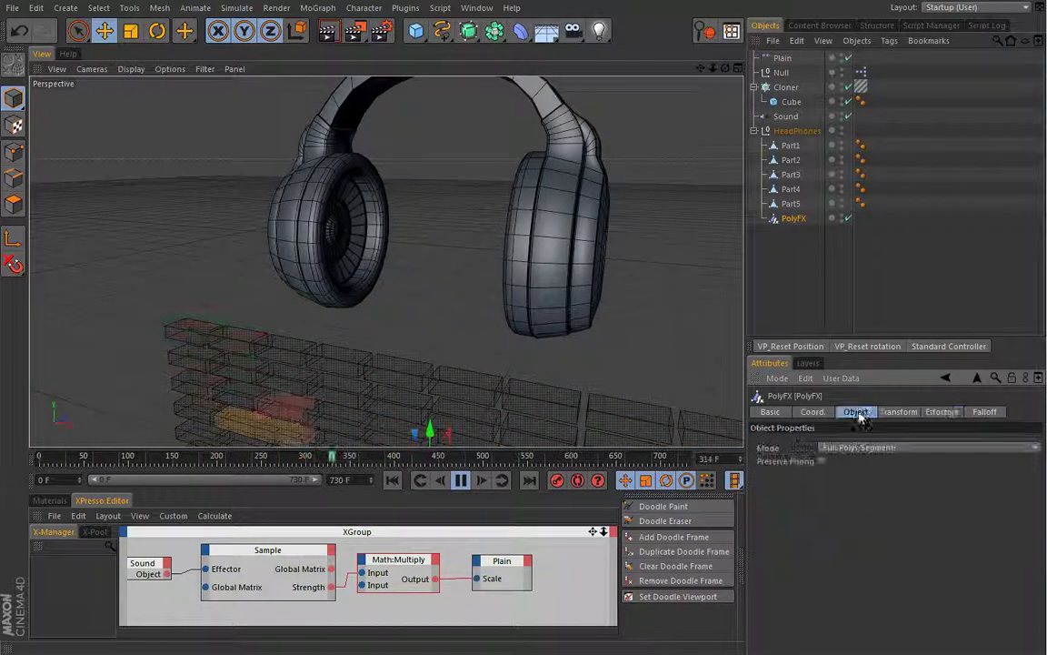
{"action": "left_click", "coordinate": [822, 461]}
{"action": "left_click_drag", "start_coordinate": [385, 265], "coordinate": [357, 289], "text": "alt"}
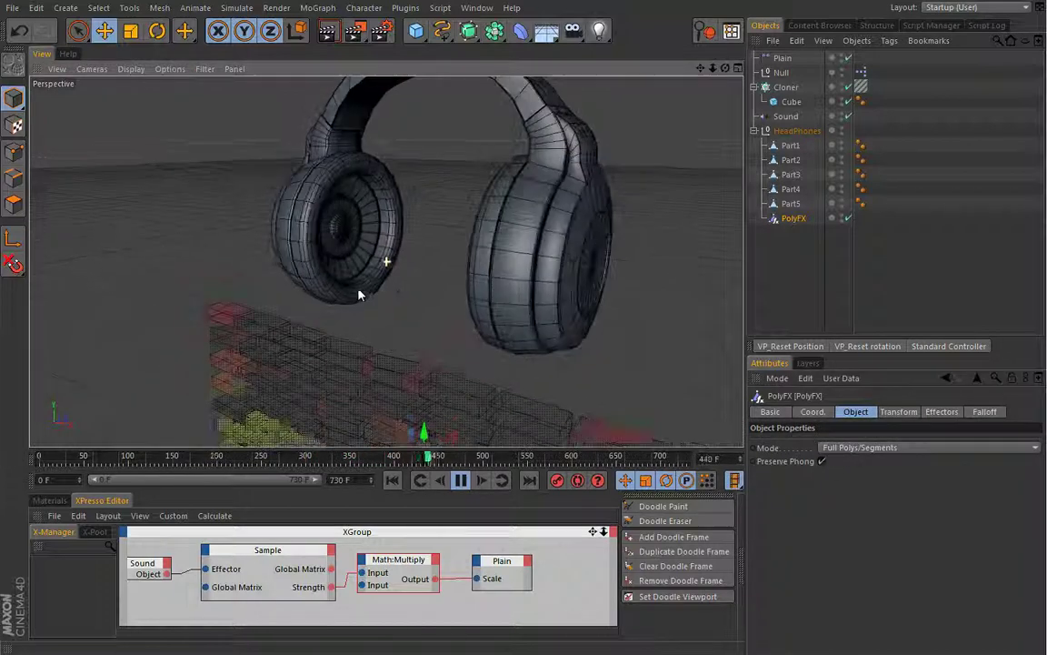
Switch the PolyFX mode to Partial Polys/Splines, check the headphones together with the equalizer grid, and stop playback
{"action": "left_click", "coordinate": [842, 448]}
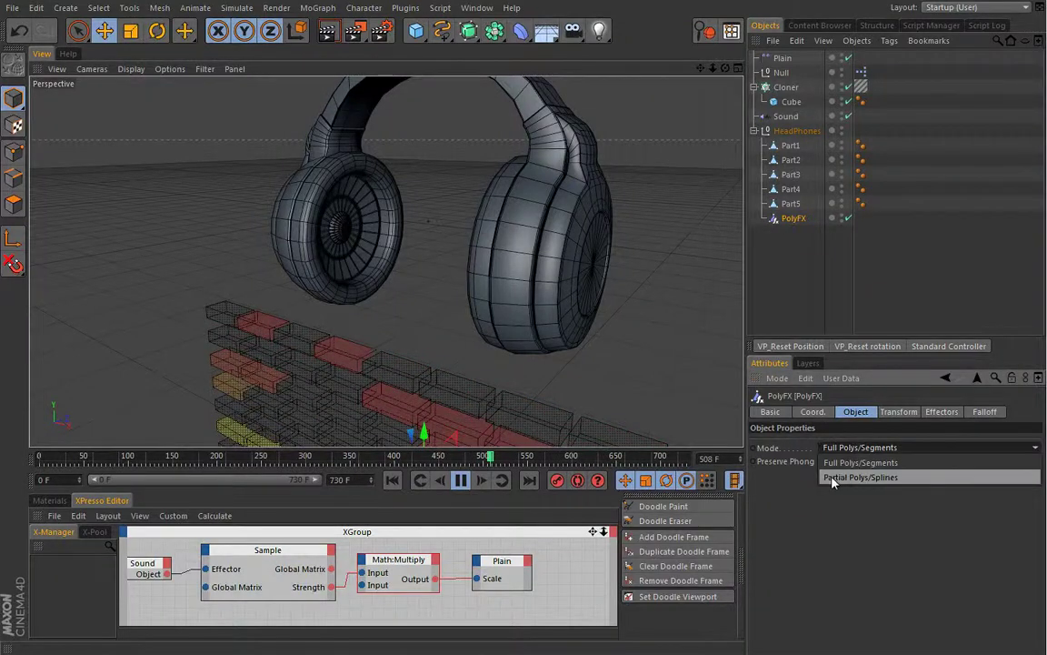
{"action": "left_click", "coordinate": [847, 479]}
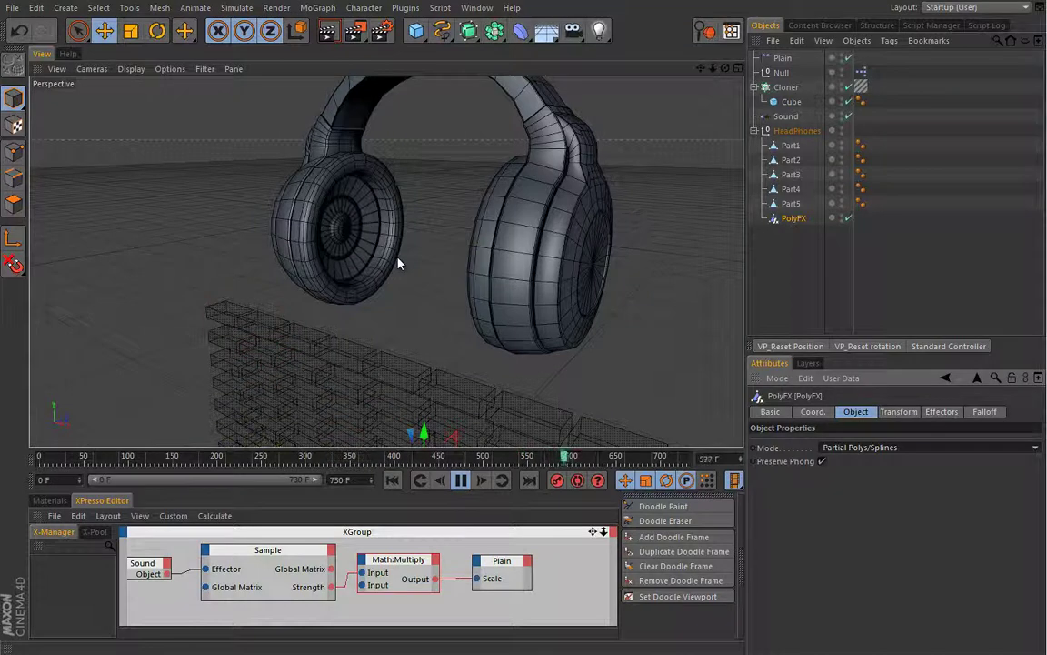
{"action": "left_click_drag", "start_coordinate": [349, 303], "coordinate": [419, 305], "text": "alt"}
{"action": "right_click_drag", "start_coordinate": [419, 305], "coordinate": [366, 328], "text": "alt"}
{"action": "middle_click_drag", "start_coordinate": [365, 327], "coordinate": [356, 242], "text": "alt"}
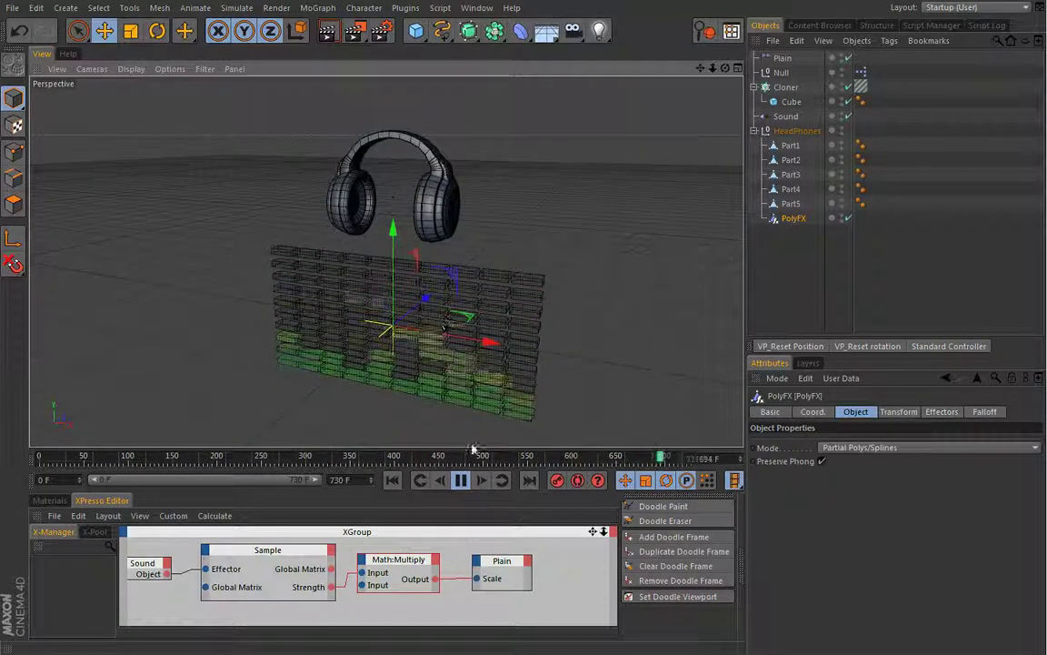
{"action": "left_click", "coordinate": [462, 480]}
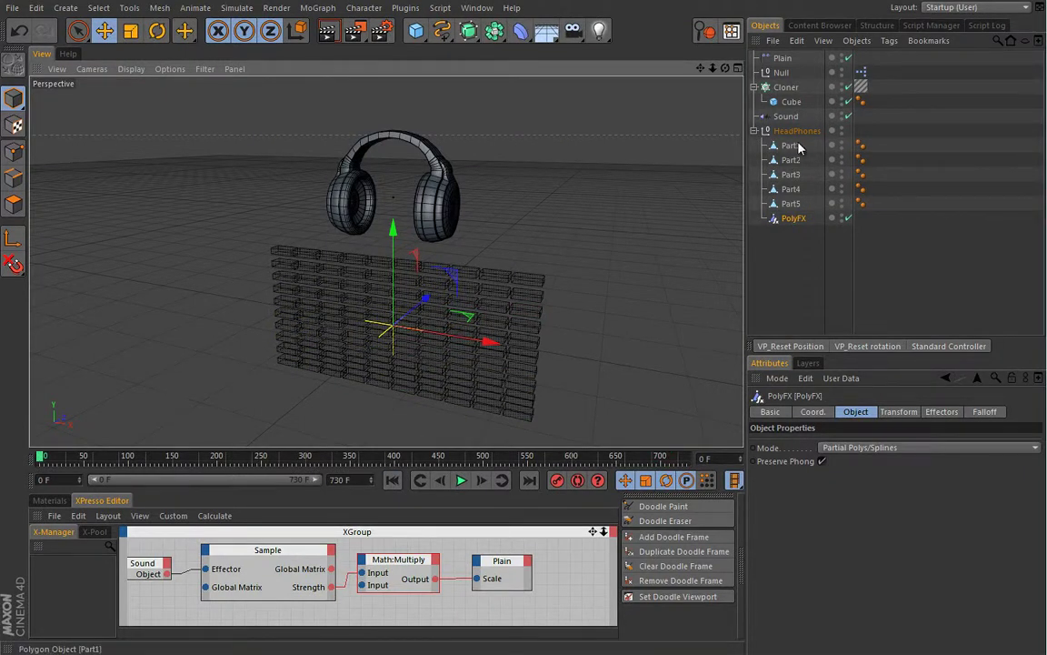
Turn on Scrub Sound for the Sound effector and play the animation with the headphones and equalizer grid in view
{"action": "left_click", "coordinate": [785, 116]}
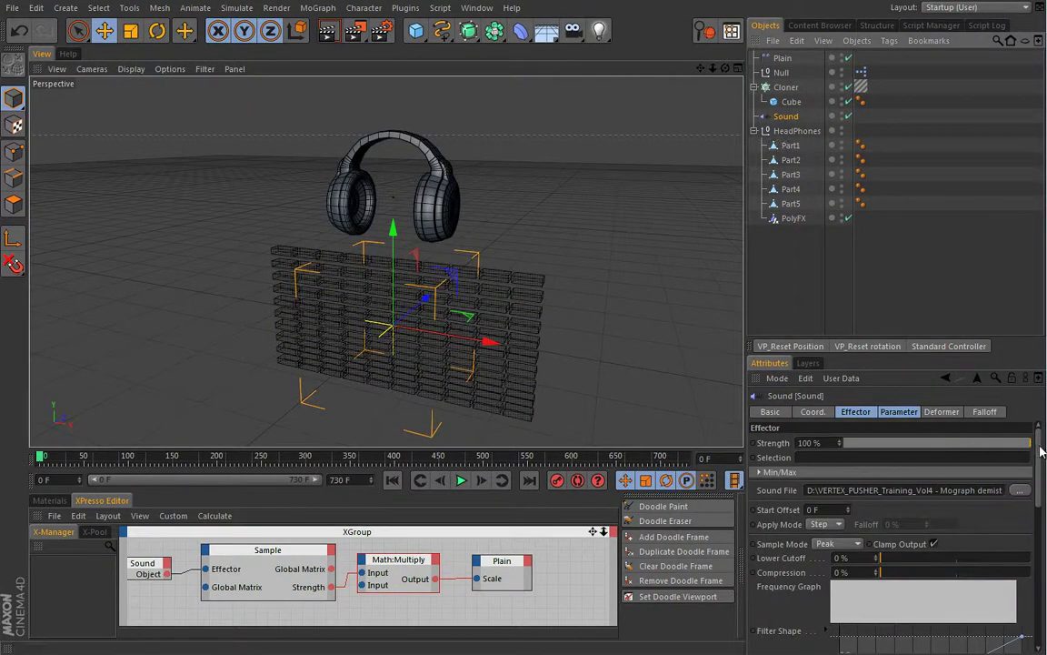
{"action": "left_click_drag", "start_coordinate": [1041, 452], "coordinate": [1040, 600]}
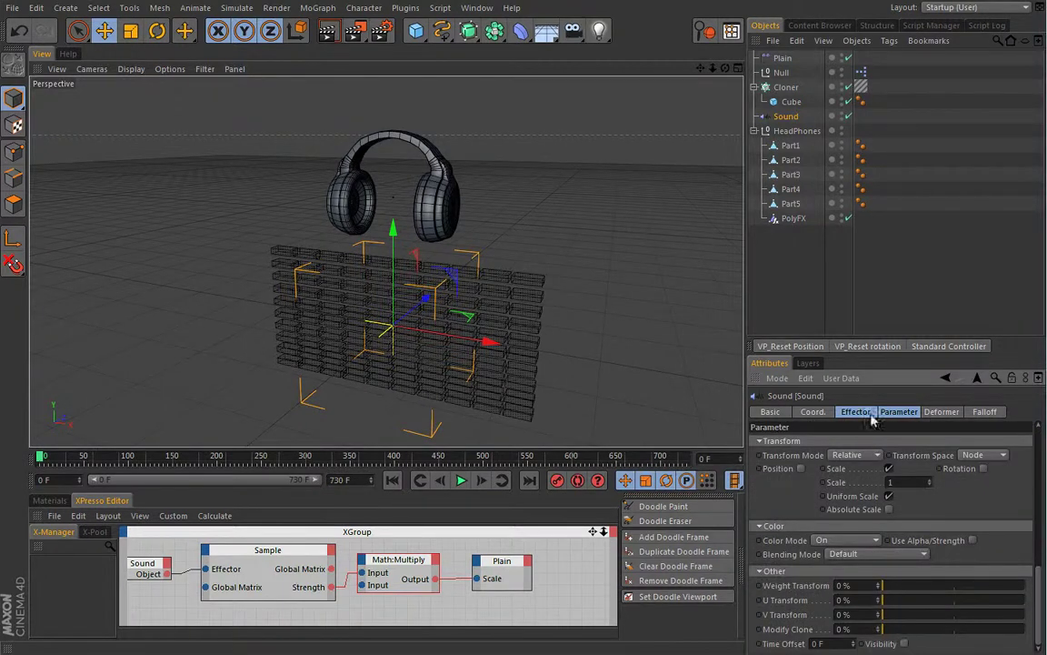
{"action": "left_click", "coordinate": [856, 413]}
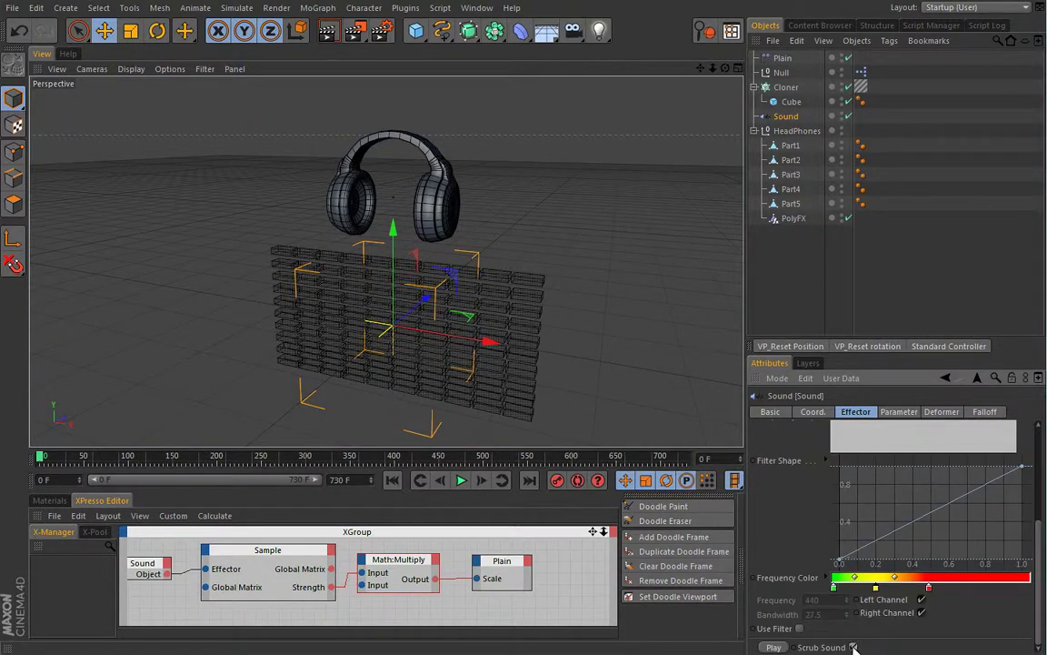
{"action": "right_click_drag", "start_coordinate": [420, 322], "coordinate": [441, 327], "text": "alt"}
{"action": "left_click_drag", "start_coordinate": [439, 327], "coordinate": [405, 362], "text": "alt"}
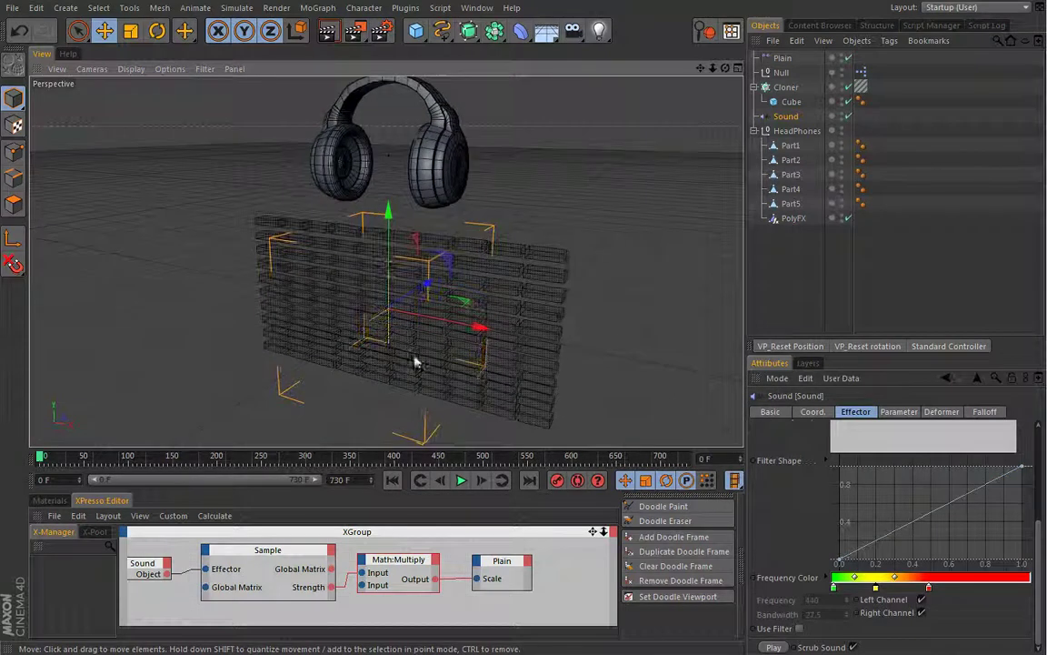
{"action": "left_click", "coordinate": [462, 483]}
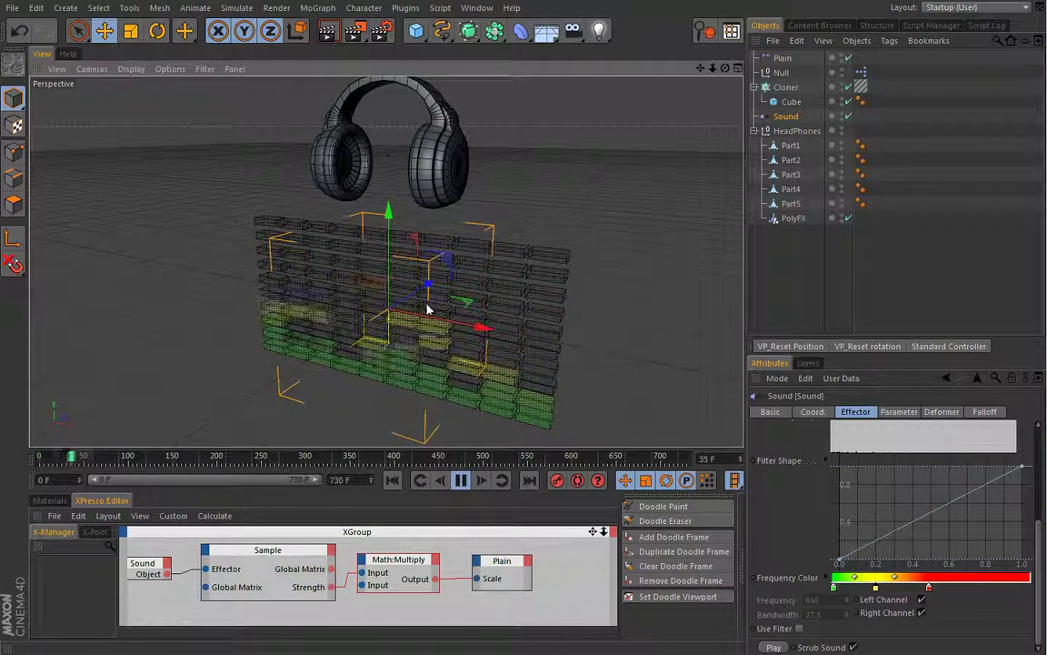